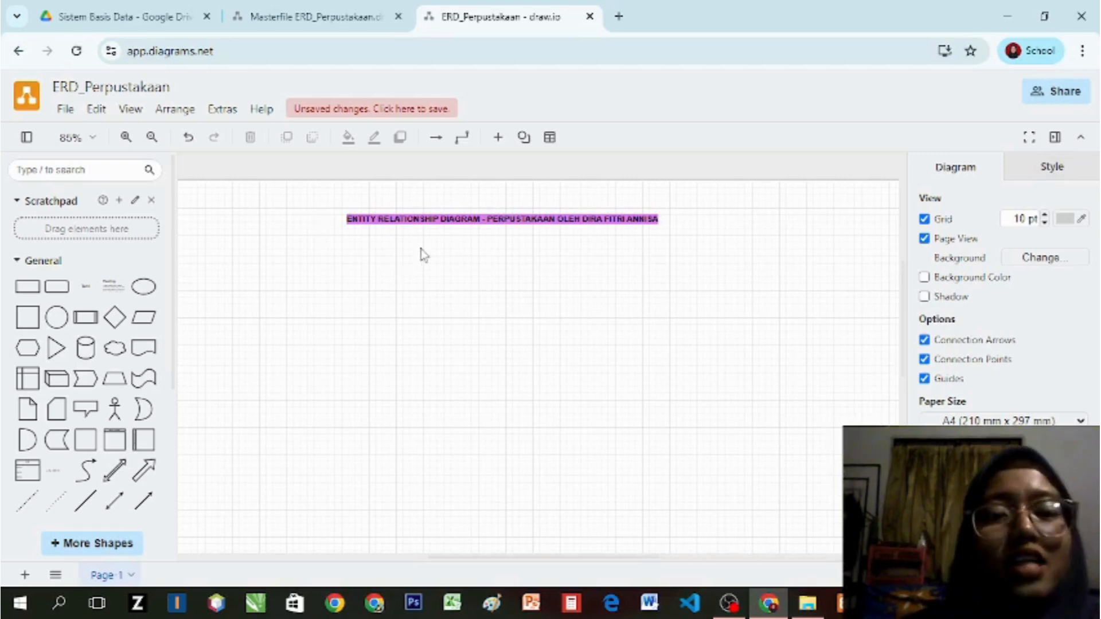
# Step: Add a rectangle to the canvas and place it below the left end of the diagram title
pyautogui.click(32, 289)
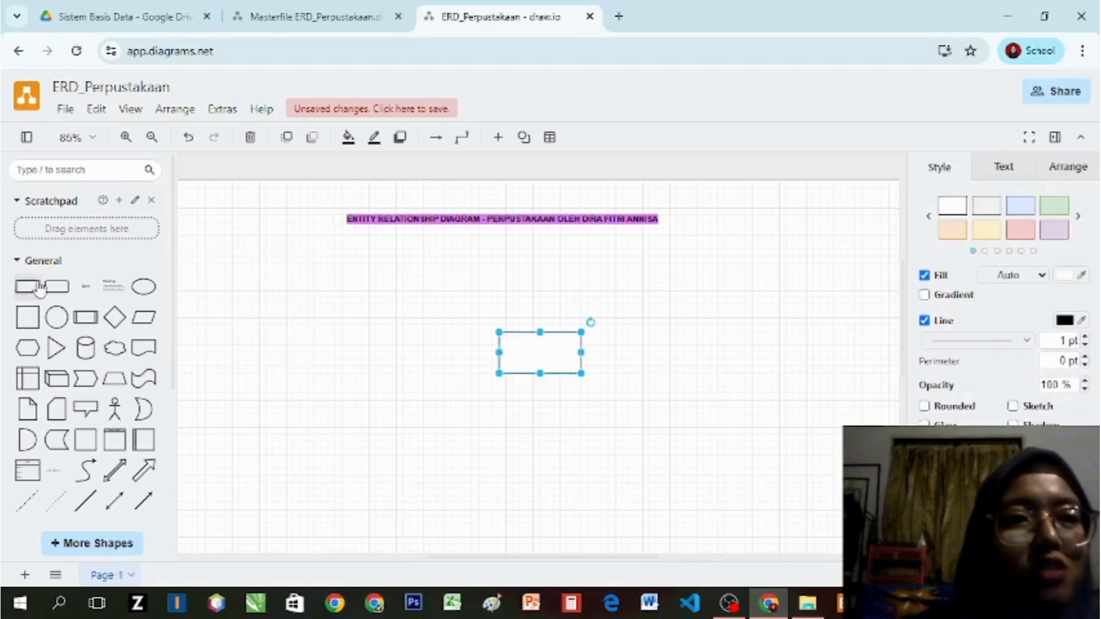
pyautogui.moveTo(538, 361); pyautogui.dragTo(278, 292)
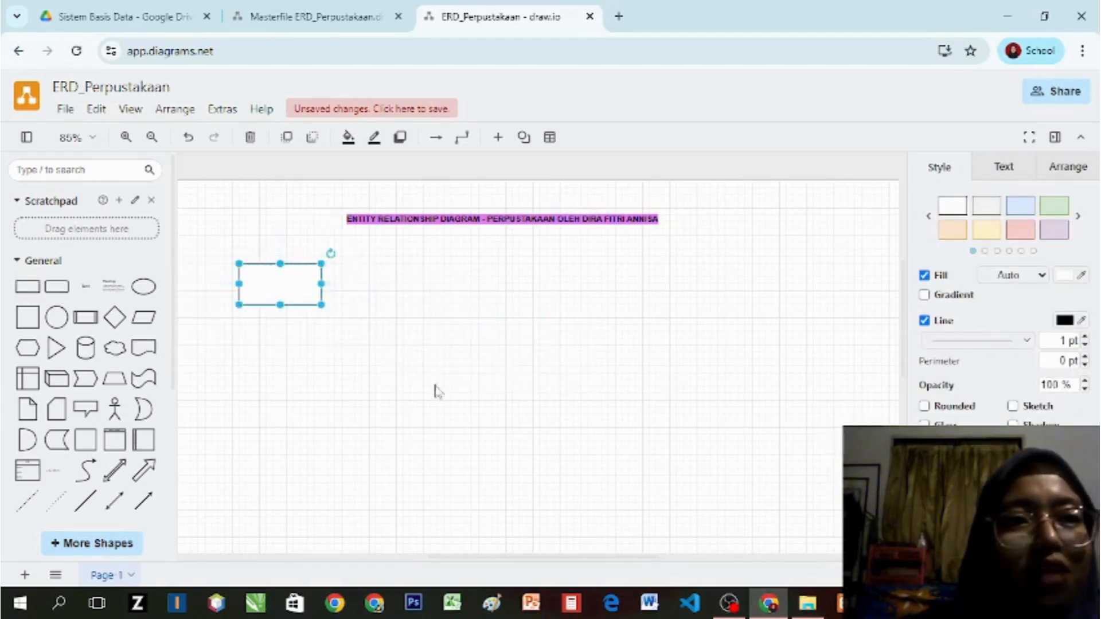
pyautogui.click(293, 337)
pyautogui.click(288, 285)
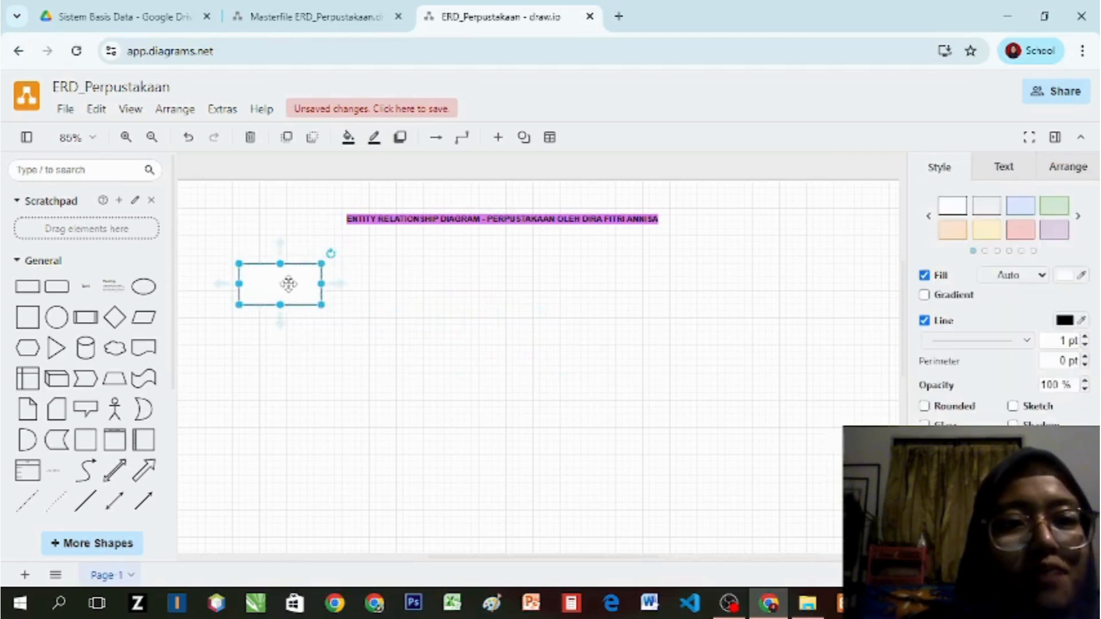
pyautogui.click(273, 339)
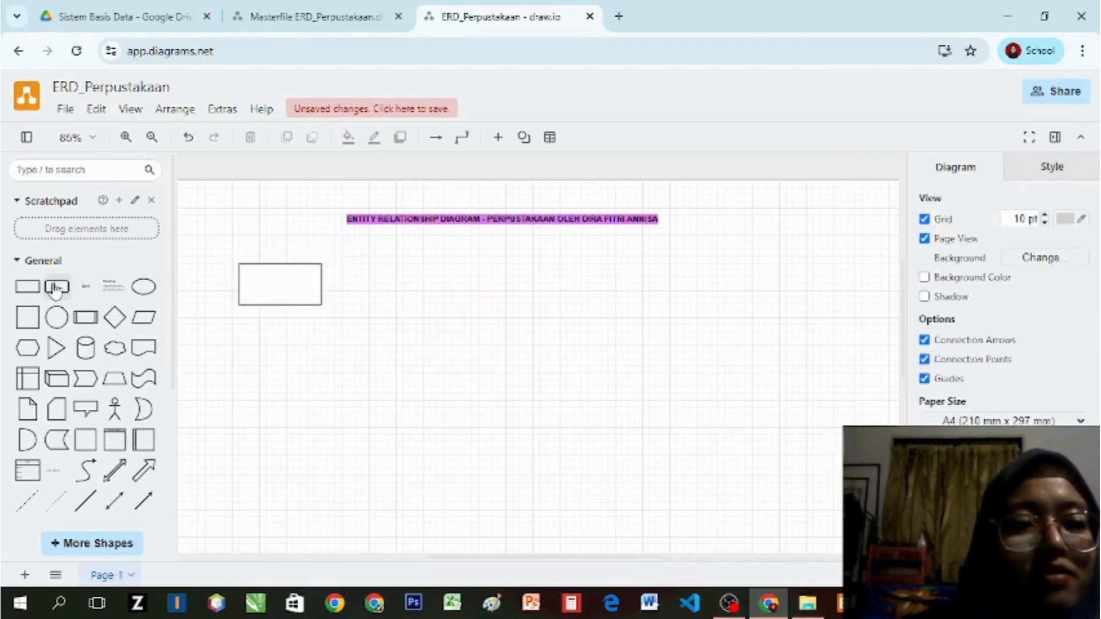
# Step: Add an ellipse and place it directly below the rectangle, aligned with it
pyautogui.moveTo(55, 292)
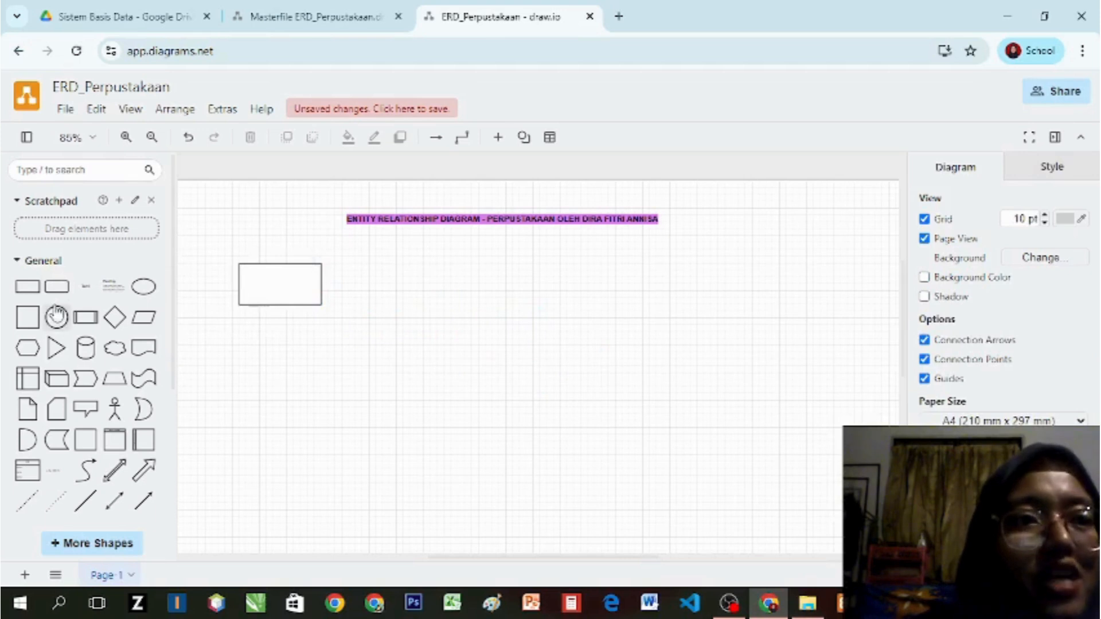
pyautogui.moveTo(91, 334)
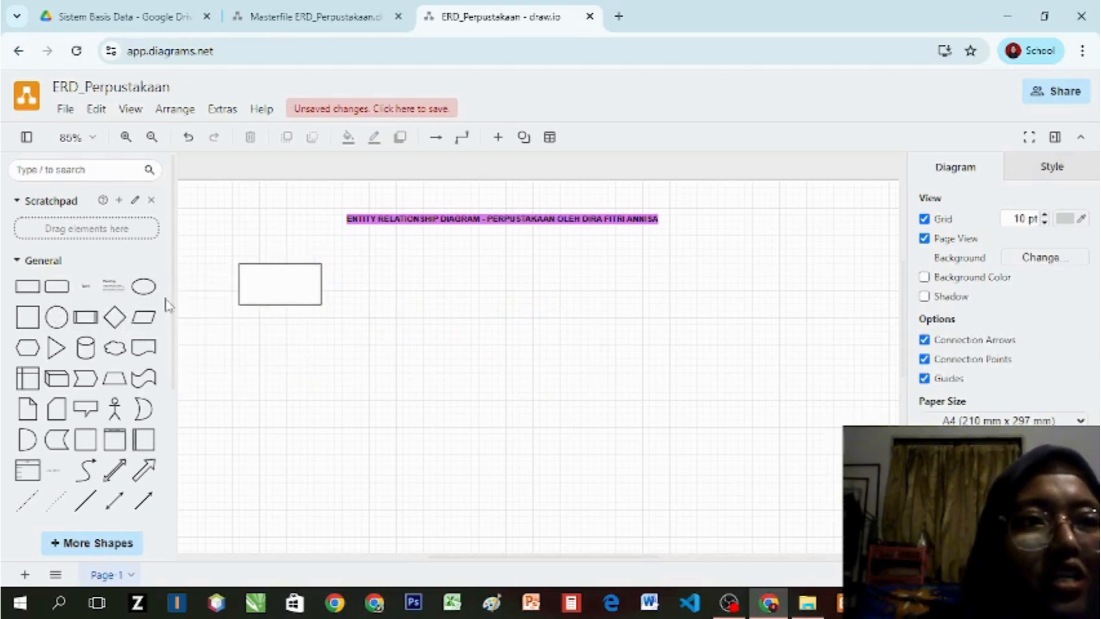
pyautogui.click(144, 287)
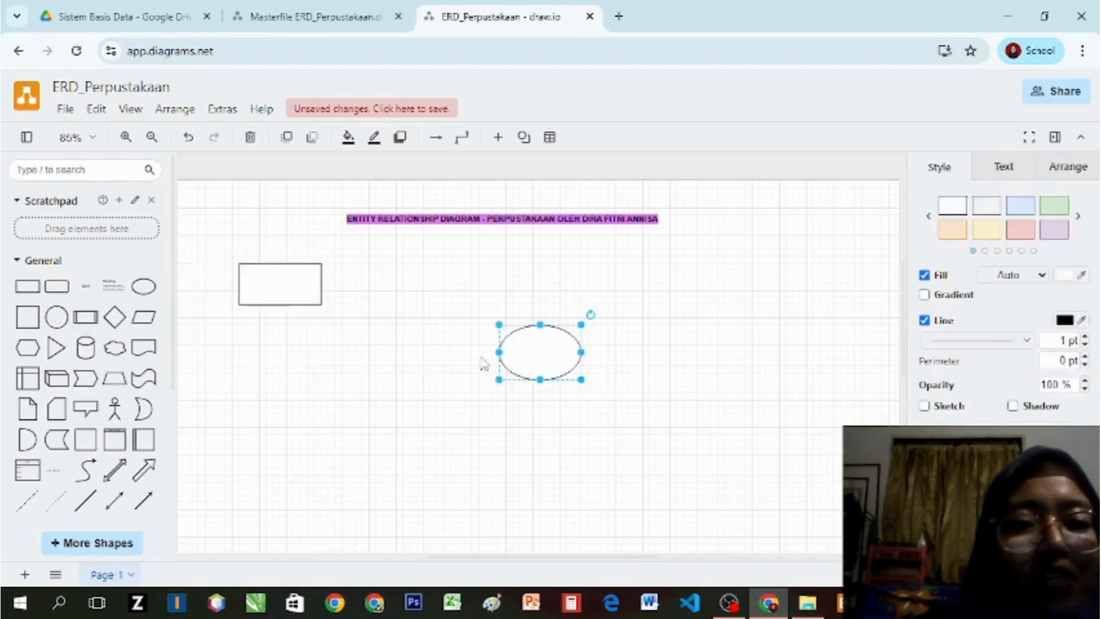
pyautogui.moveTo(556, 354); pyautogui.dragTo(310, 348)
pyautogui.moveTo(457, 273); pyautogui.dragTo(299, 395)
pyautogui.click(295, 269)
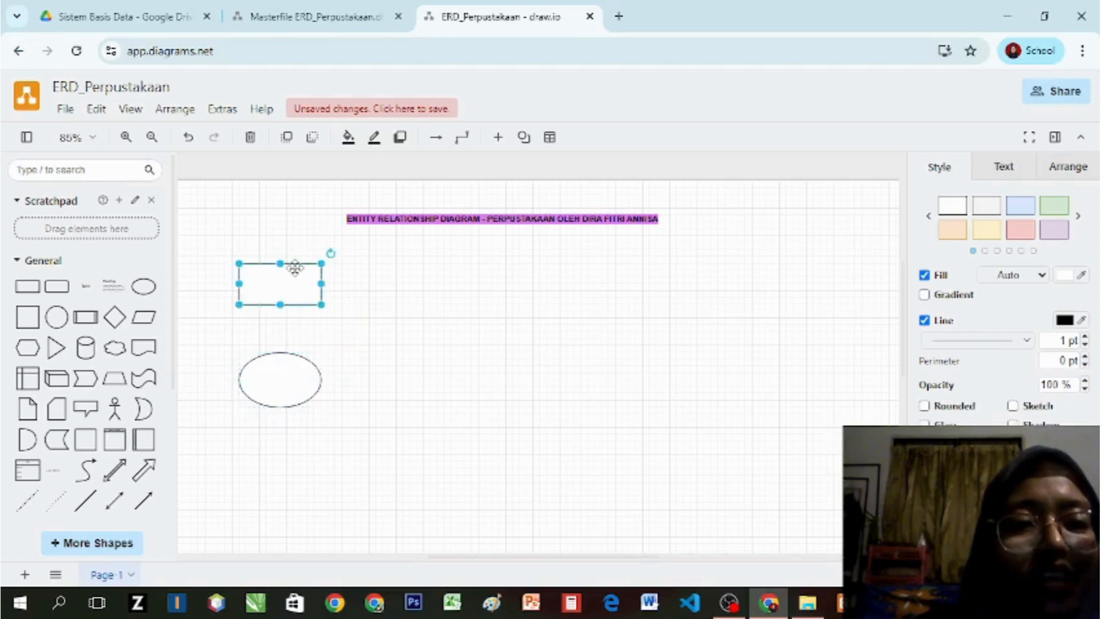
pyautogui.click(401, 287)
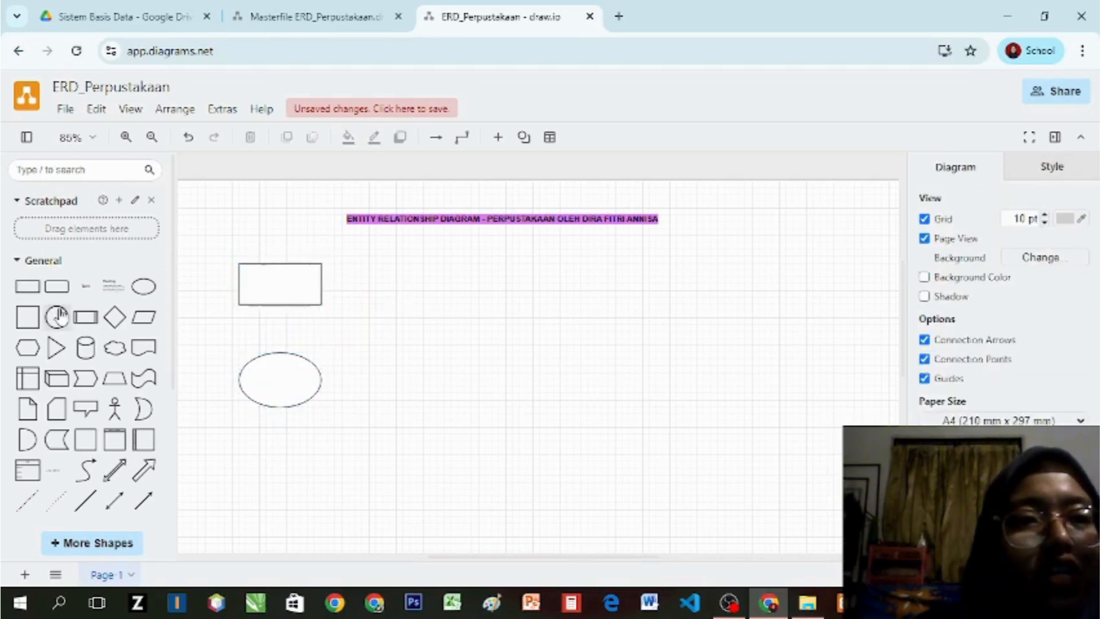
# Step: Add a diamond to the right of the rectangle and ellipse and stretch it to about twice its height in width
pyautogui.moveTo(121, 316)
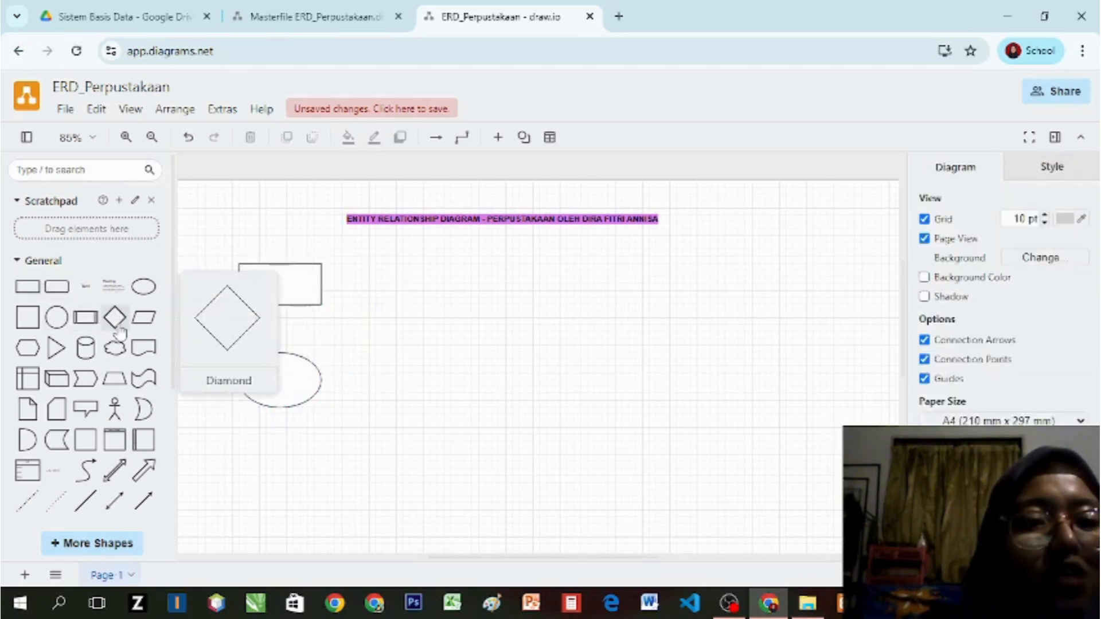
pyautogui.click(113, 325)
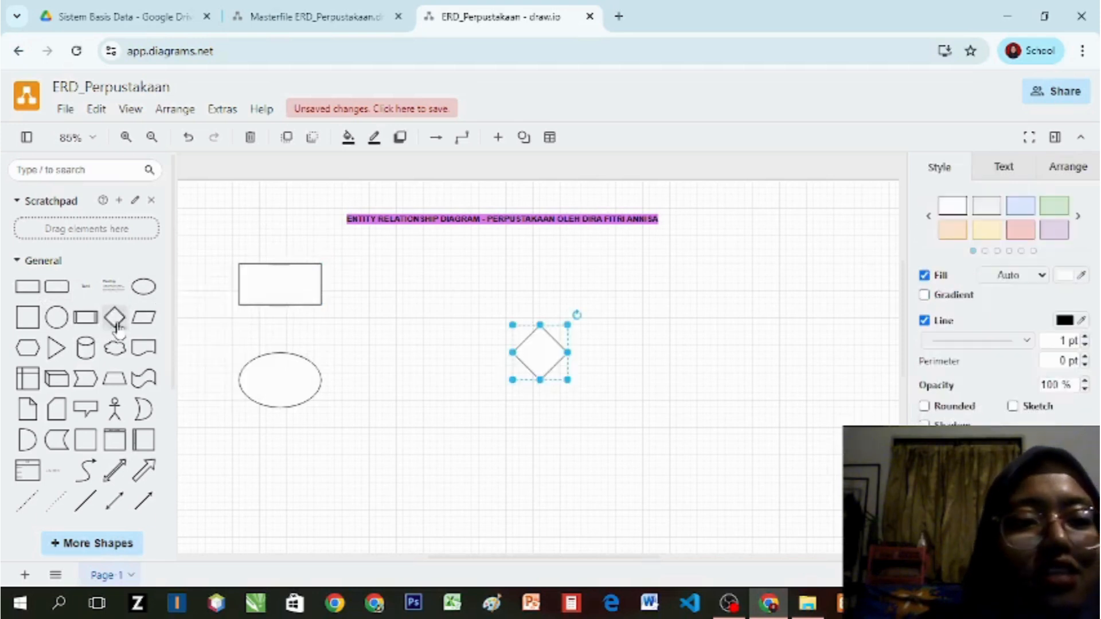
pyautogui.moveTo(550, 357); pyautogui.dragTo(623, 318)
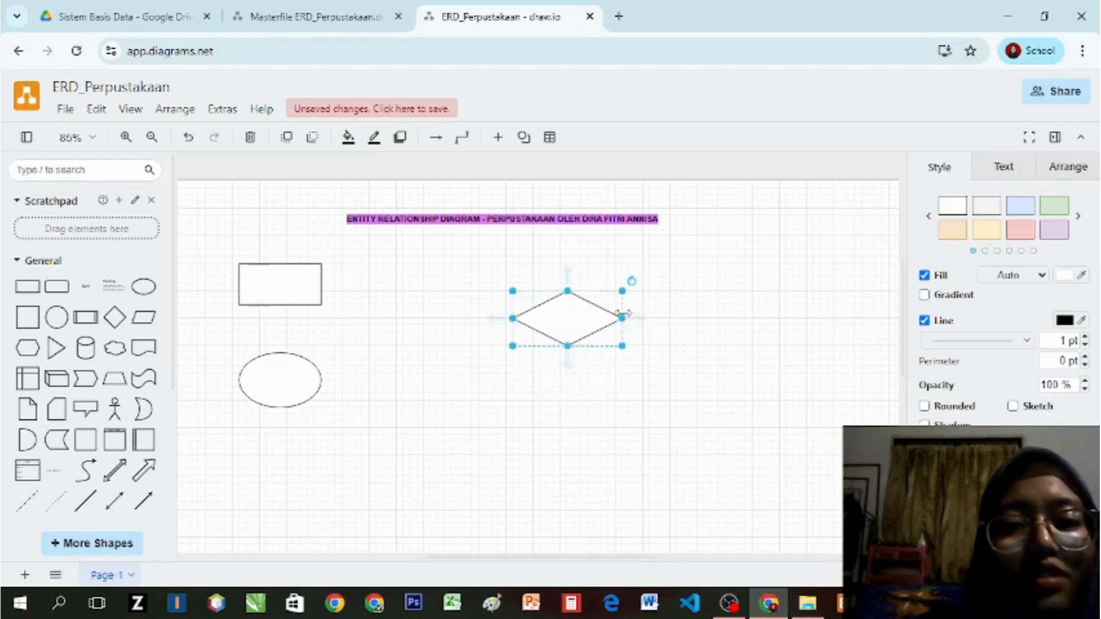
pyautogui.click(772, 370)
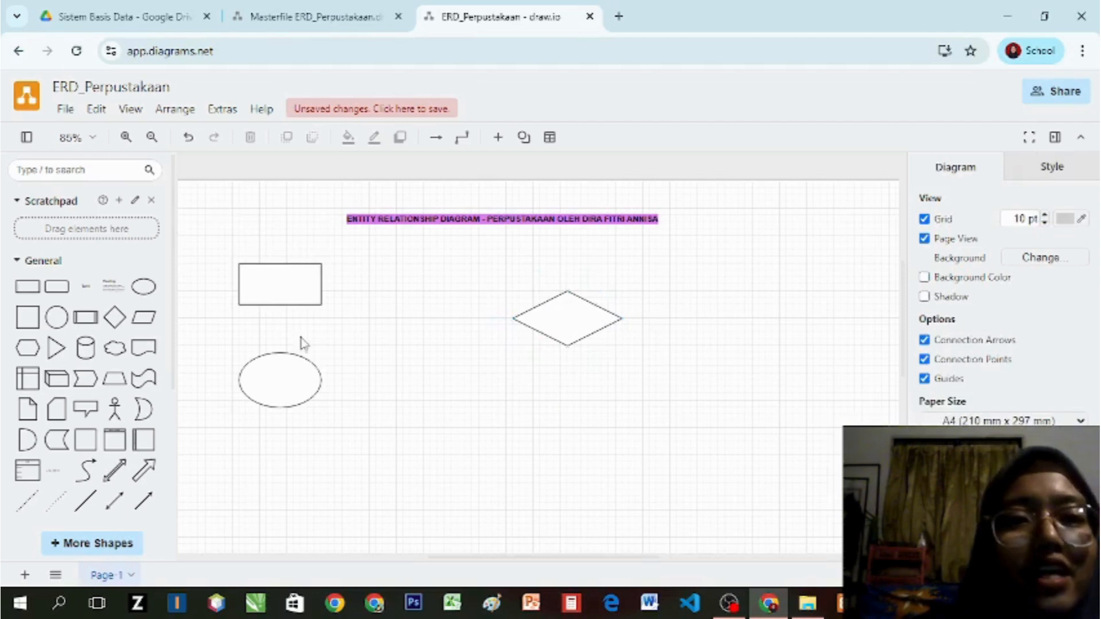
pyautogui.click(290, 298)
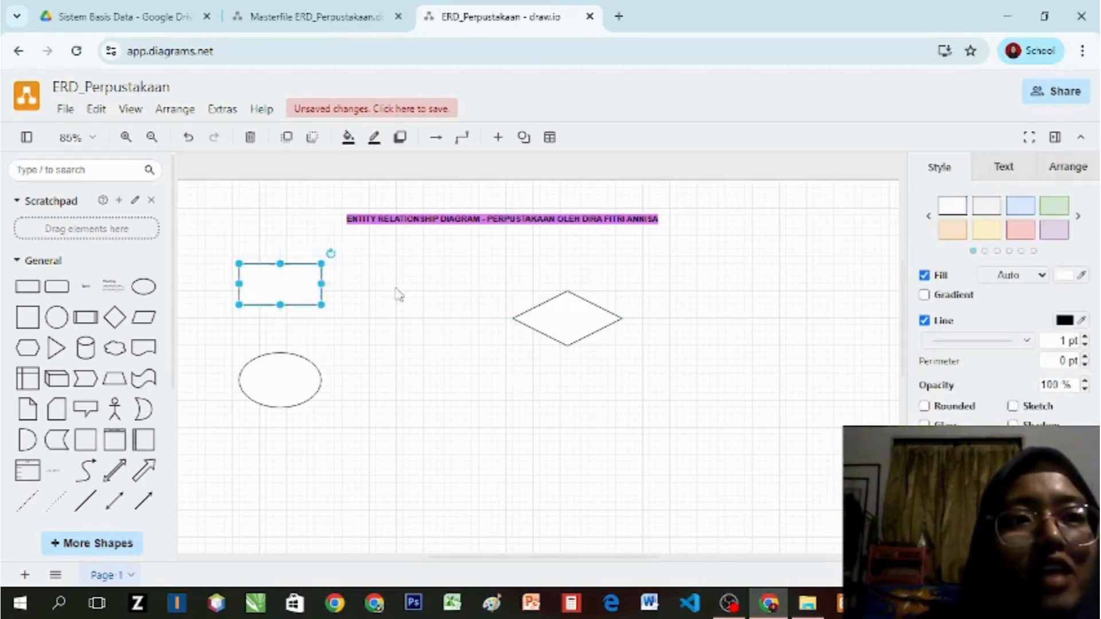
pyautogui.click(294, 381)
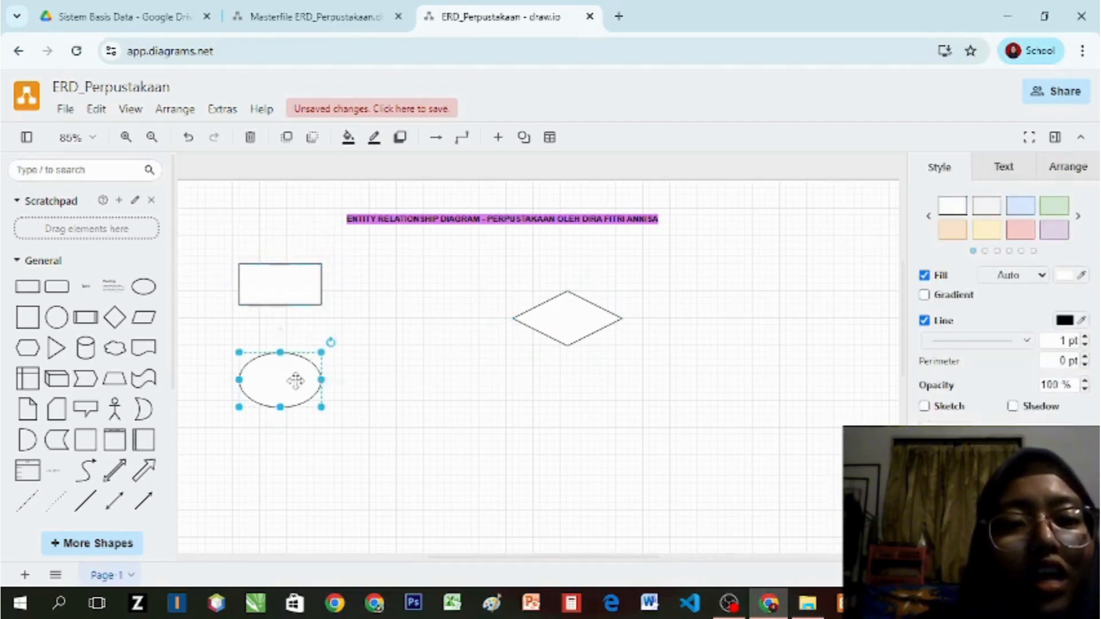
pyautogui.click(419, 369)
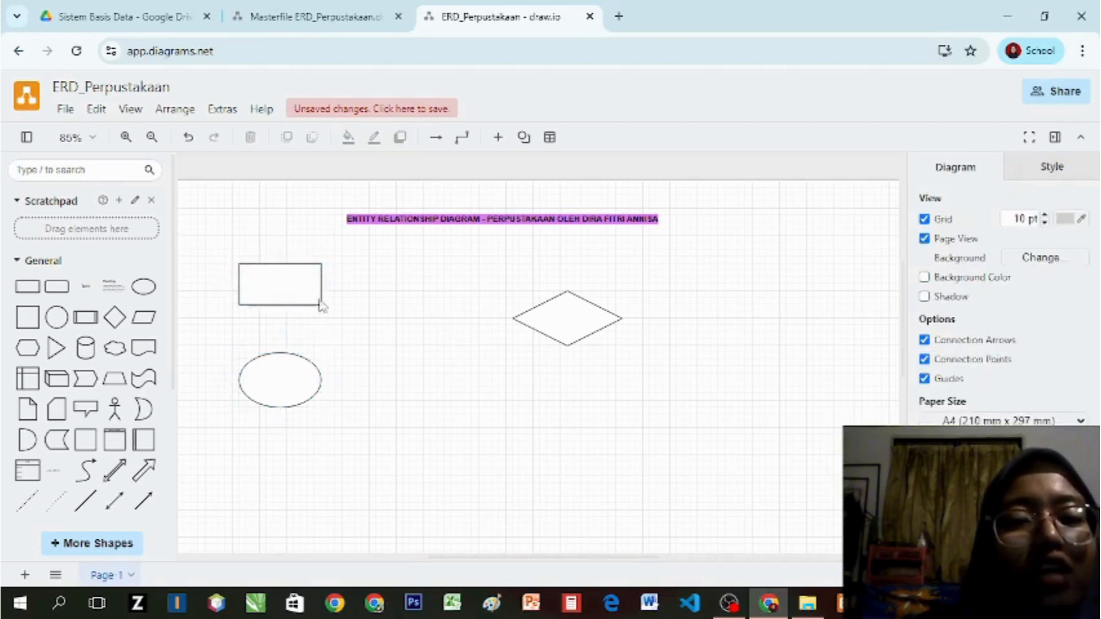
pyautogui.click(299, 294)
pyautogui.click(457, 312)
pyautogui.click(277, 300)
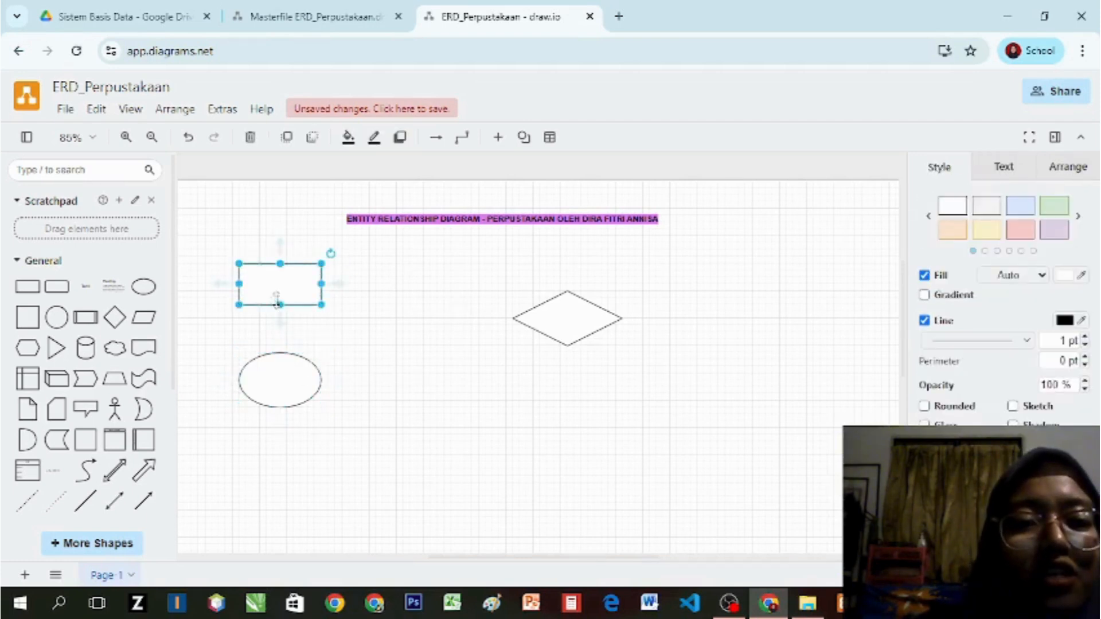
pyautogui.click(288, 403)
pyautogui.click(405, 201)
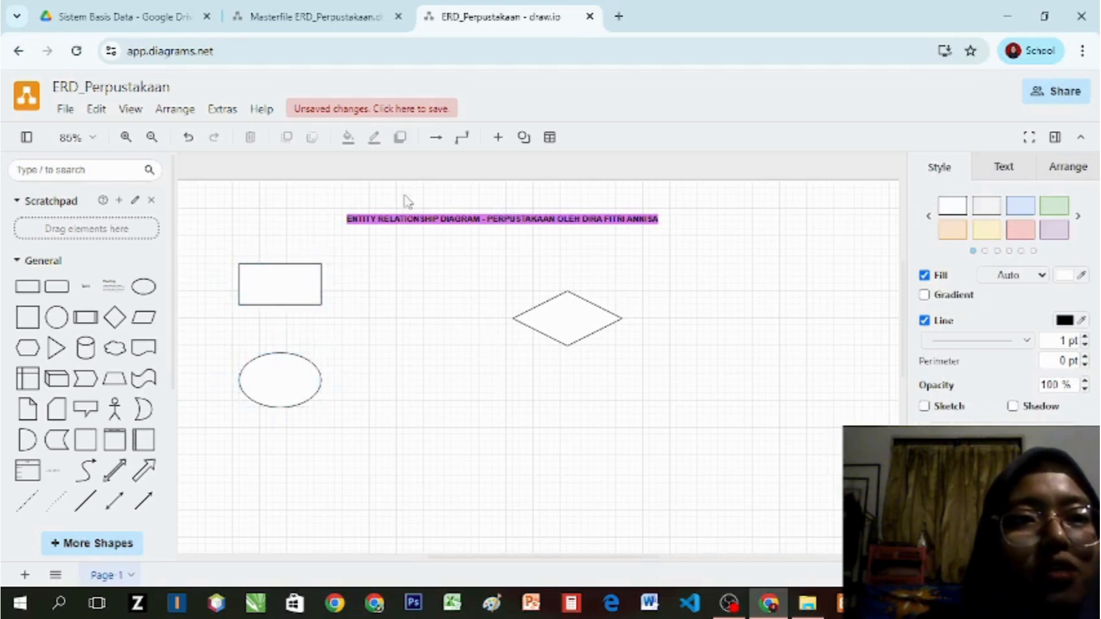
pyautogui.click(551, 329)
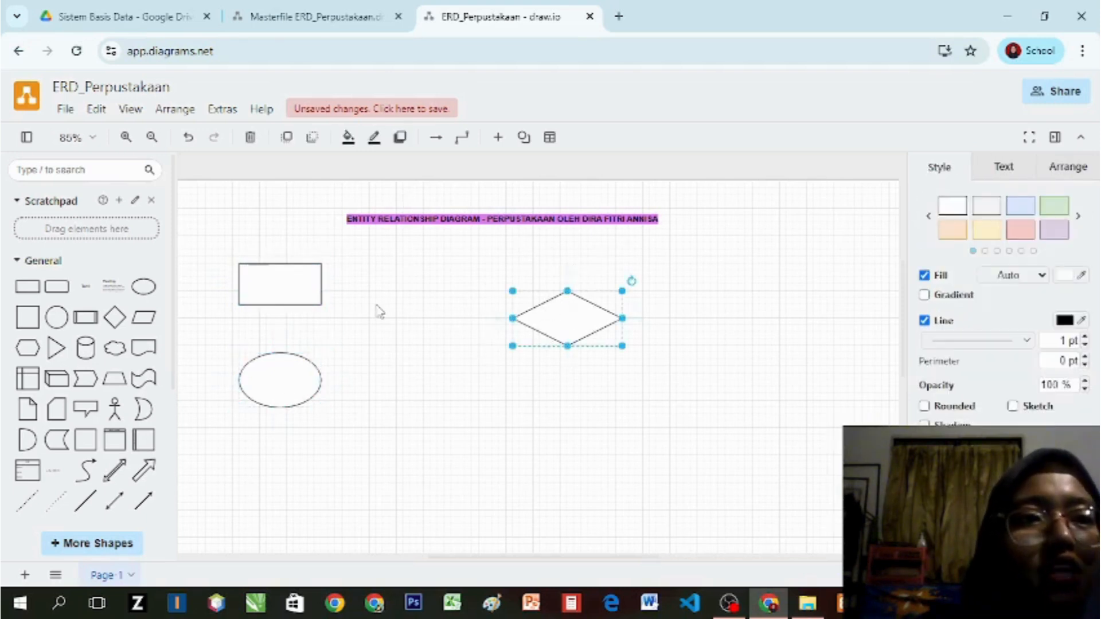
pyautogui.click(417, 314)
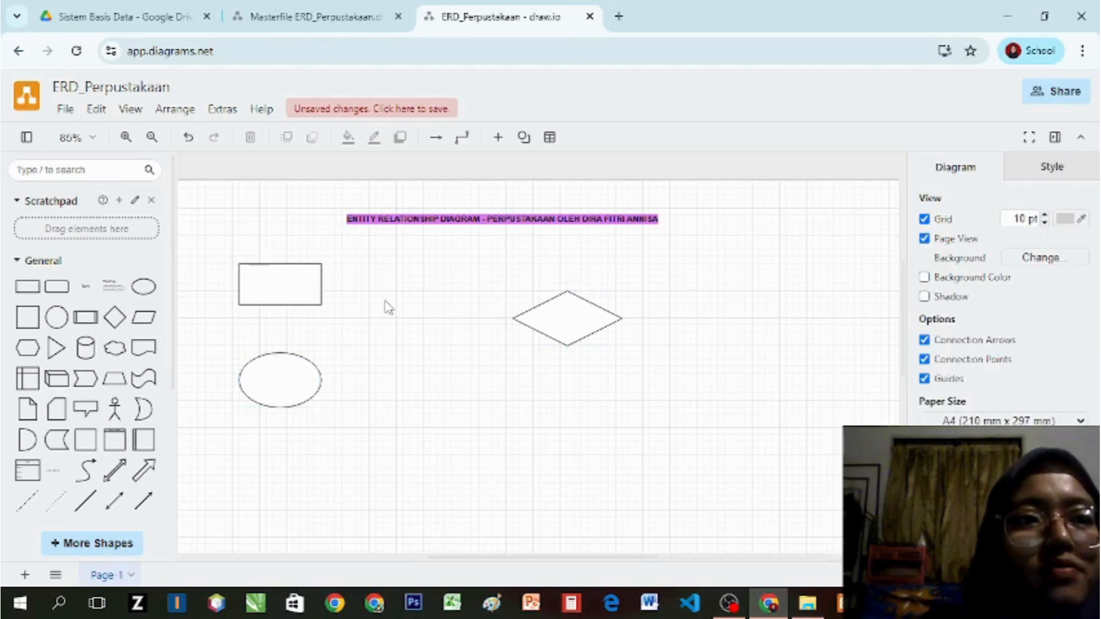
# Step: Reposition the diamond slightly farther to the right of the rectangle and ellipse
pyautogui.click(565, 312)
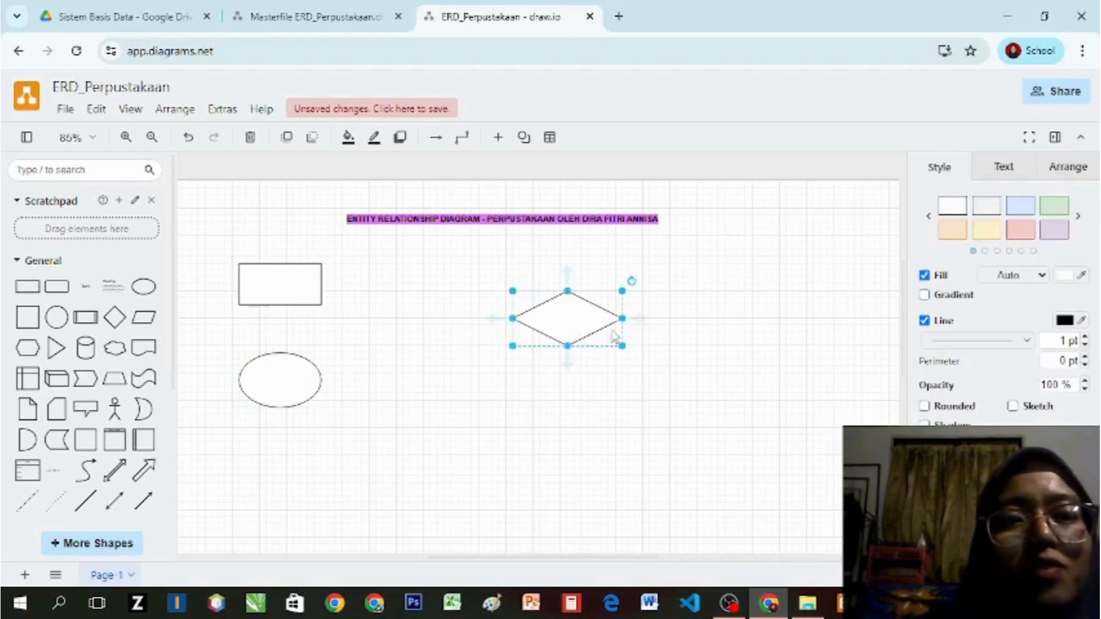
pyautogui.moveTo(590, 322); pyautogui.dragTo(545, 328)
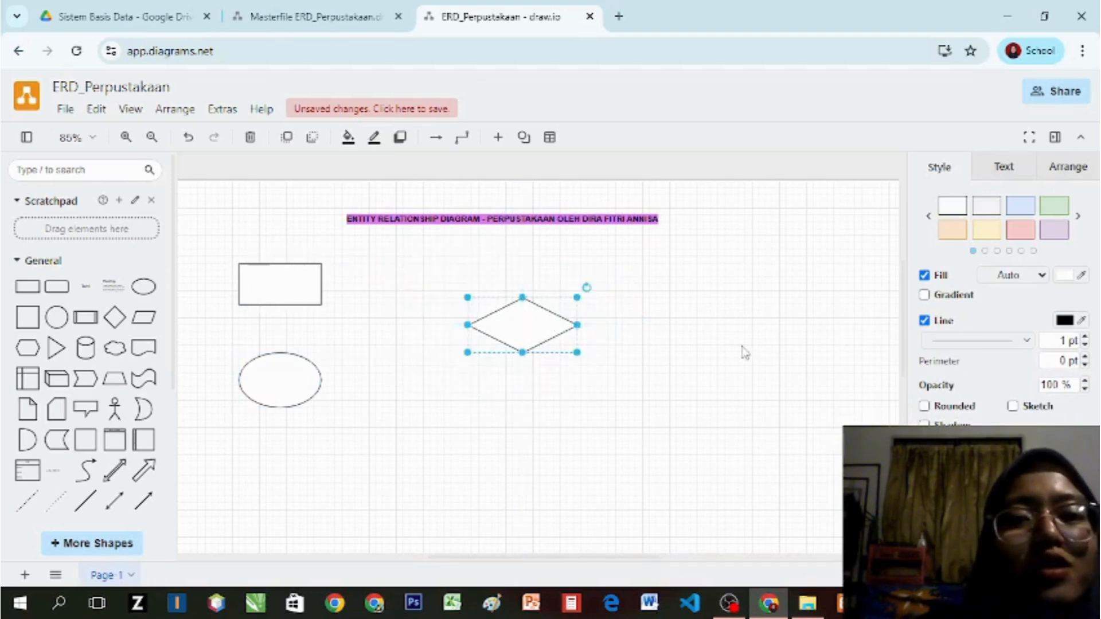
pyautogui.click(742, 347)
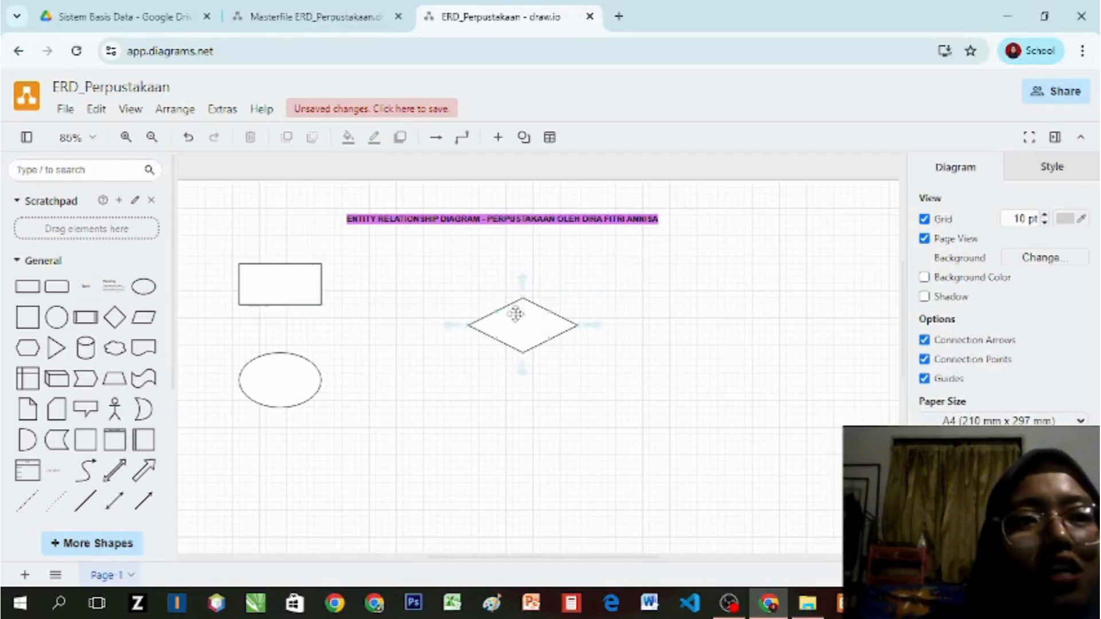
pyautogui.click(494, 314)
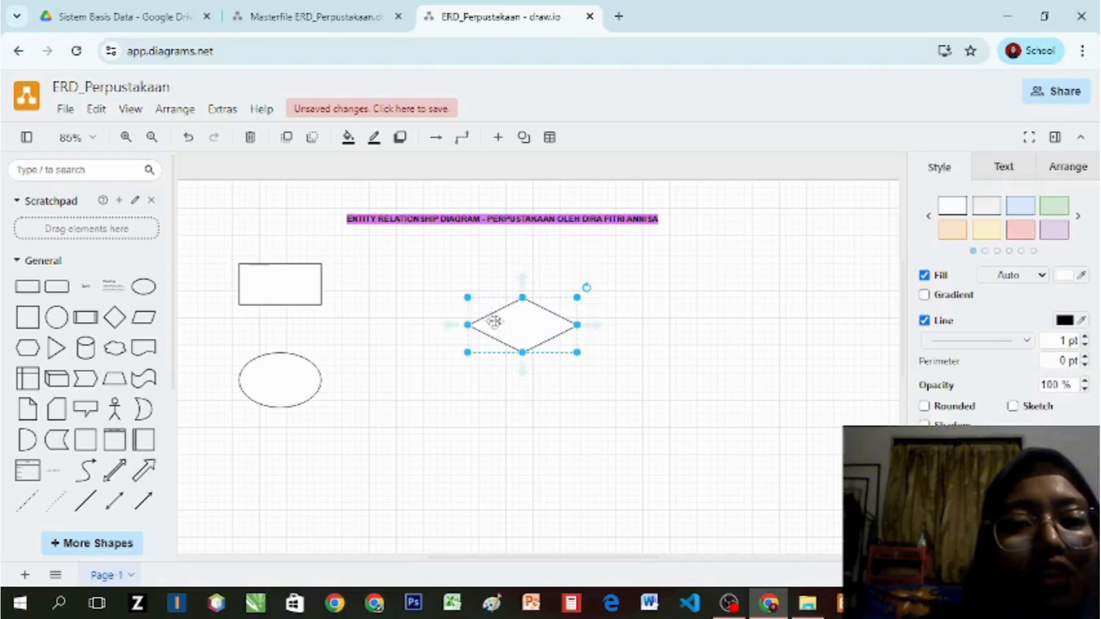
pyautogui.moveTo(503, 319); pyautogui.dragTo(557, 314)
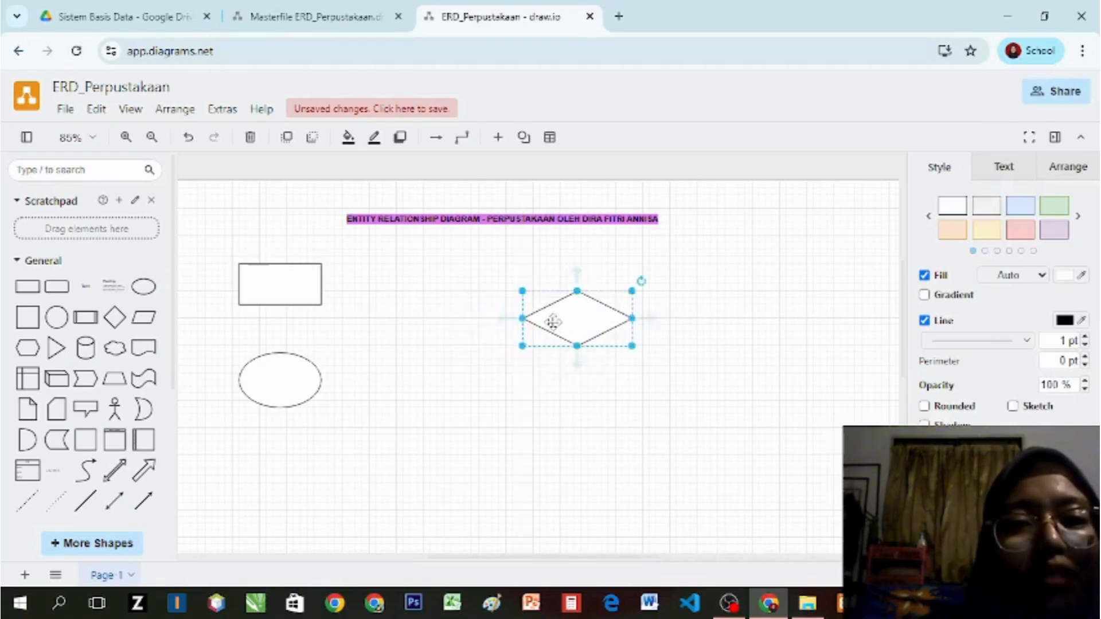
pyautogui.click(314, 286)
pyautogui.click(447, 330)
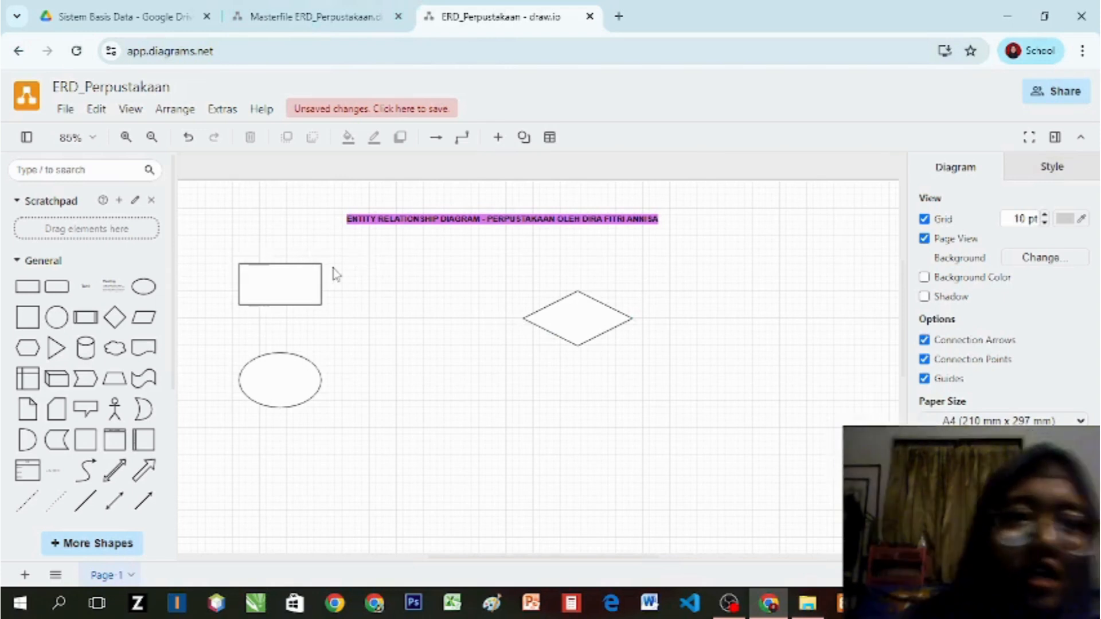
# Step: Rename the diagram file as ERD_Perpustakaan_2, keeping the XML File (.drawio) type
pyautogui.click(115, 91)
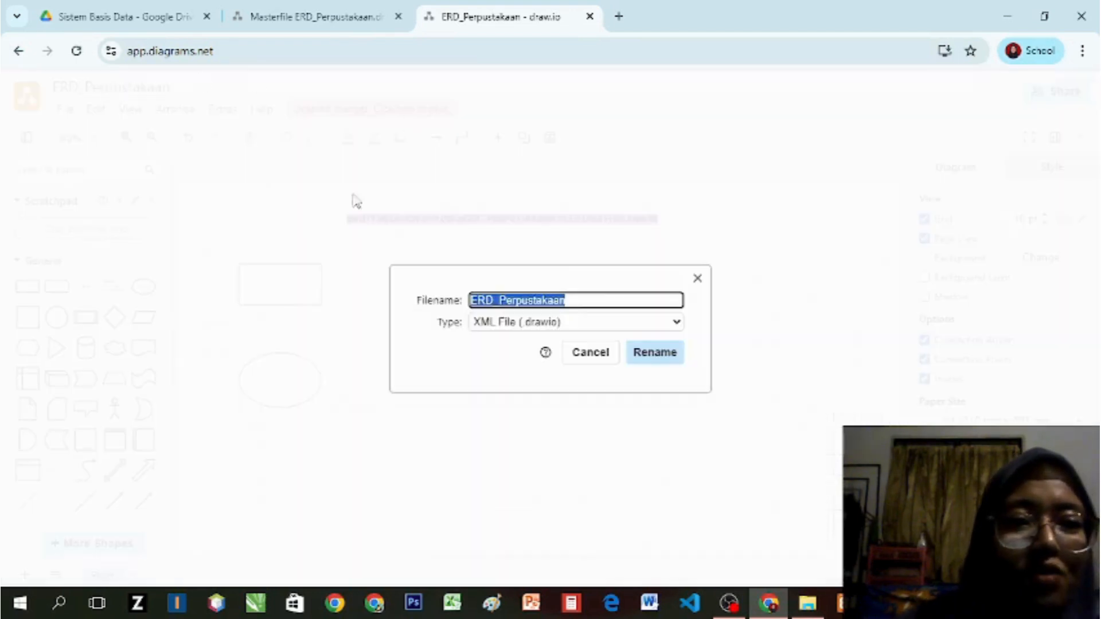
pyautogui.click(574, 300)
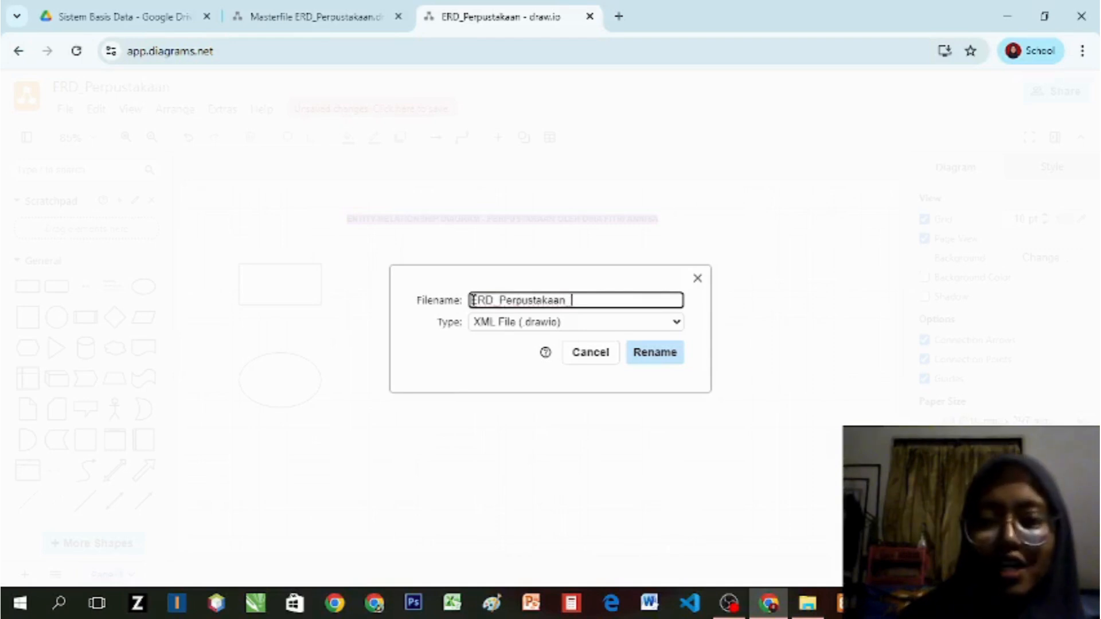
pyautogui.write('_2')
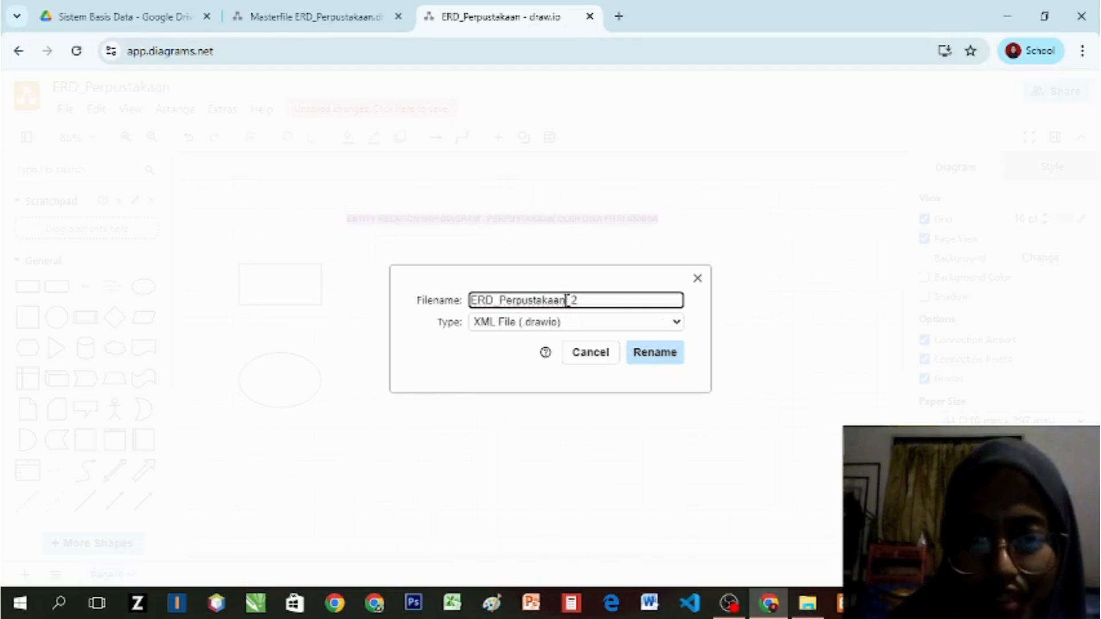
pyautogui.click(682, 351)
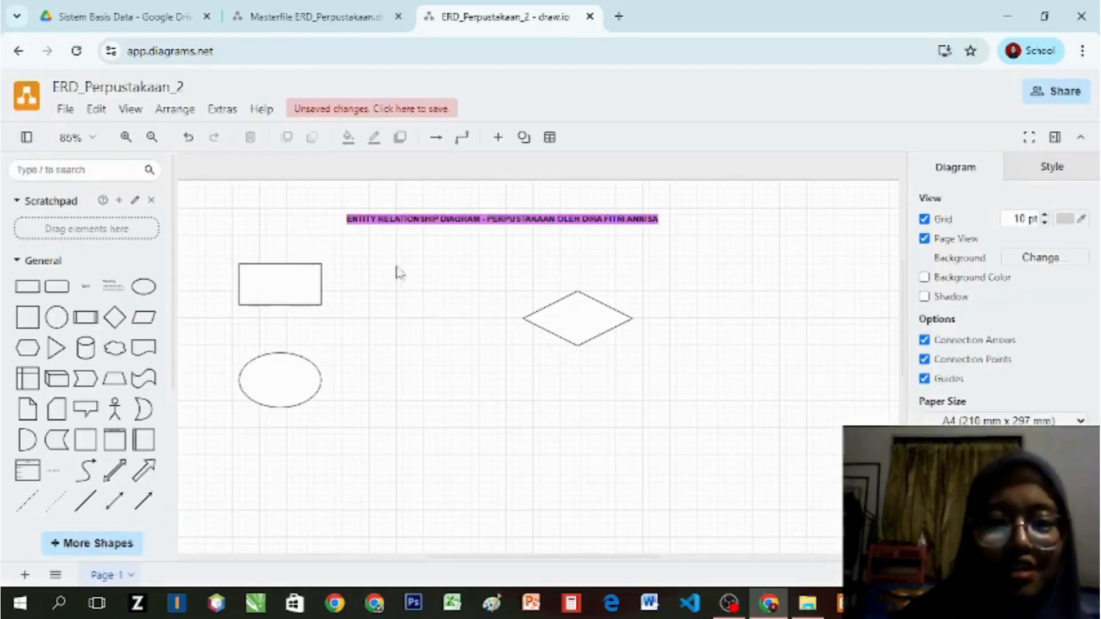
pyautogui.click(301, 270)
pyautogui.click(469, 273)
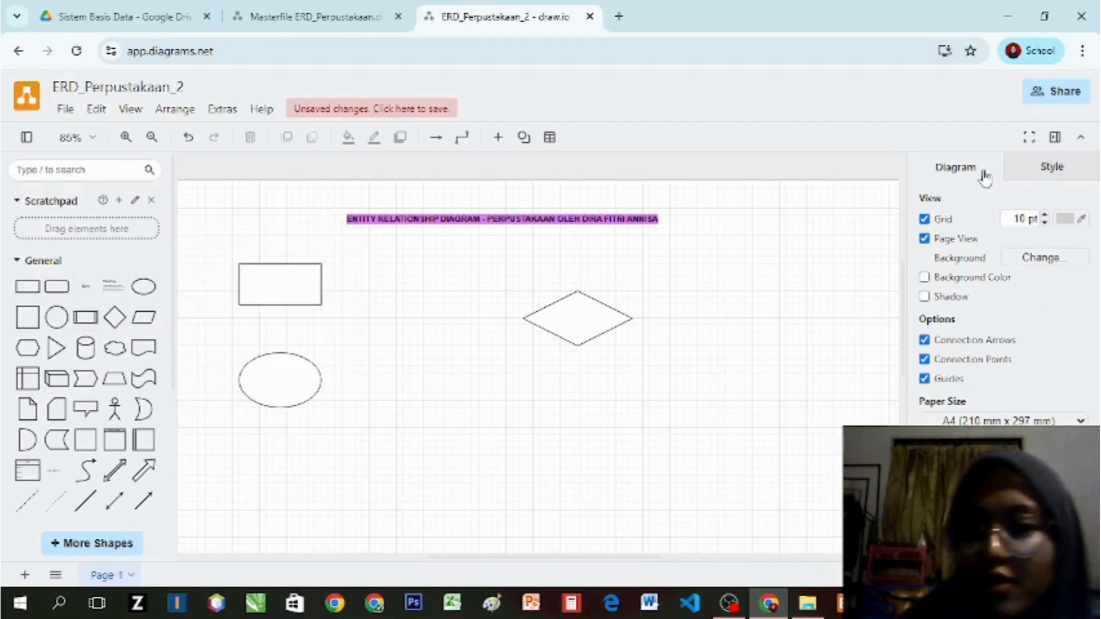
# Step: Set the diagram's paper size to A4 (210 mm x 297 mm)
pyautogui.hotkey('ctrl', '-')
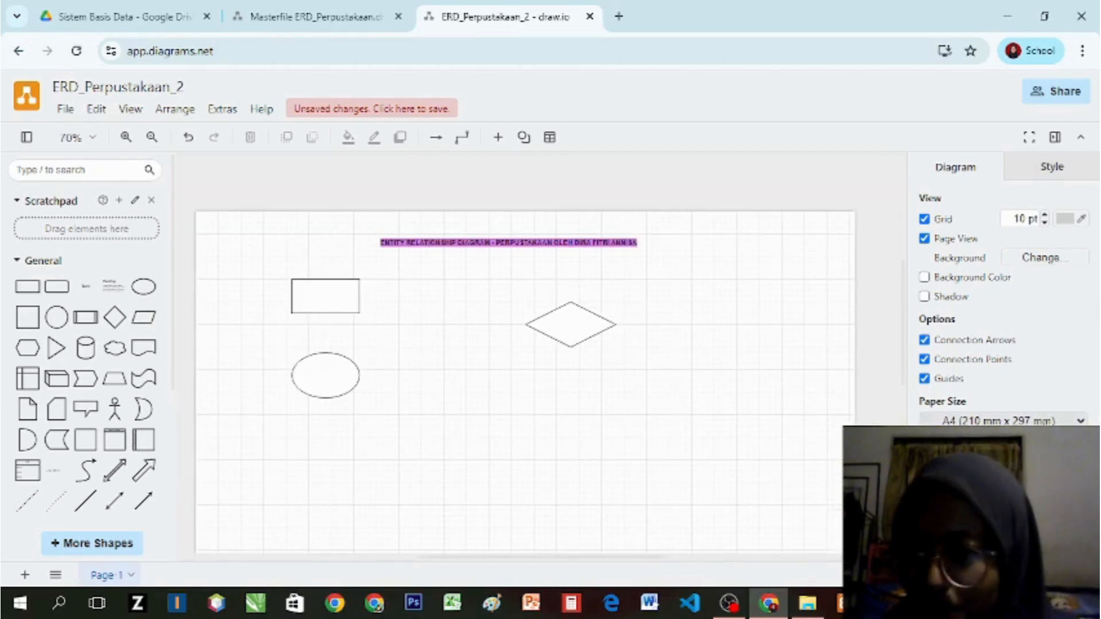
pyautogui.click(952, 421)
pyautogui.click(951, 421)
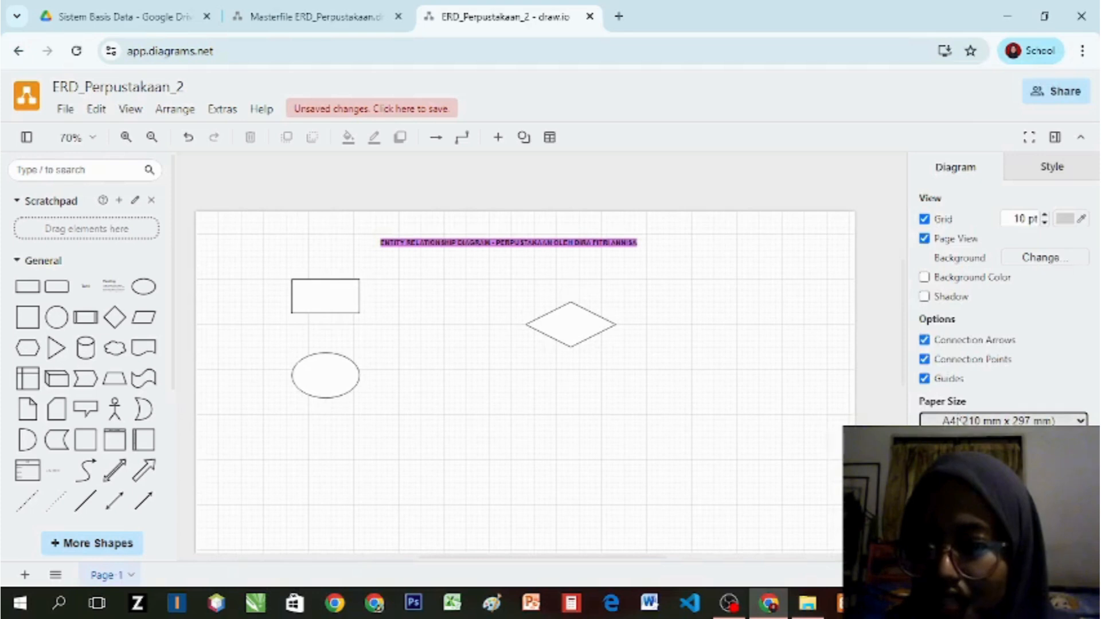
pyautogui.click(948, 420)
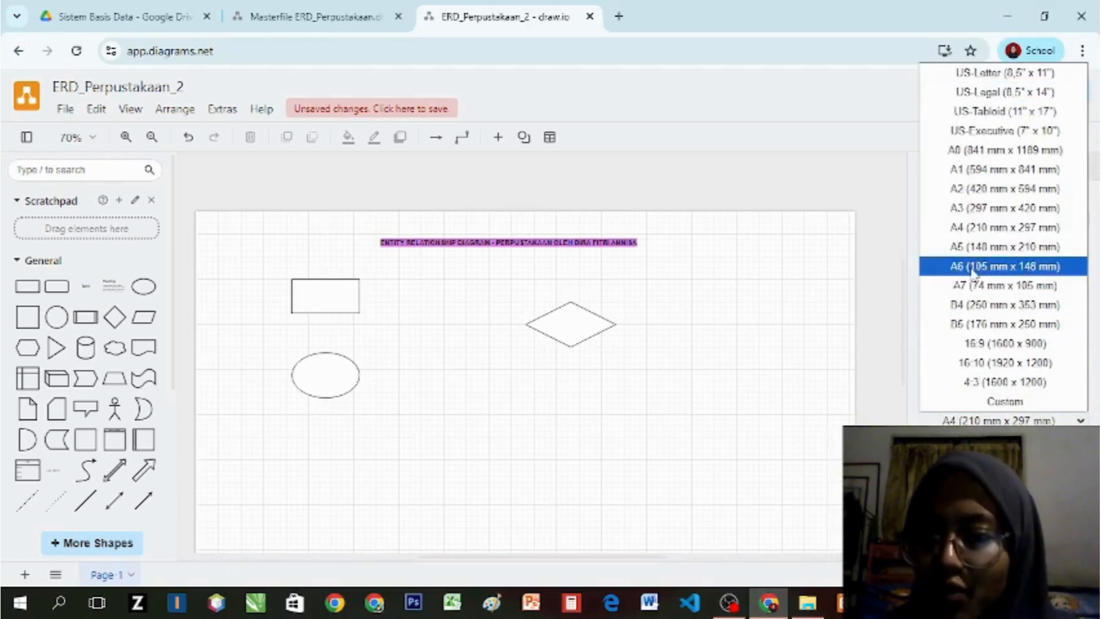
pyautogui.click(981, 228)
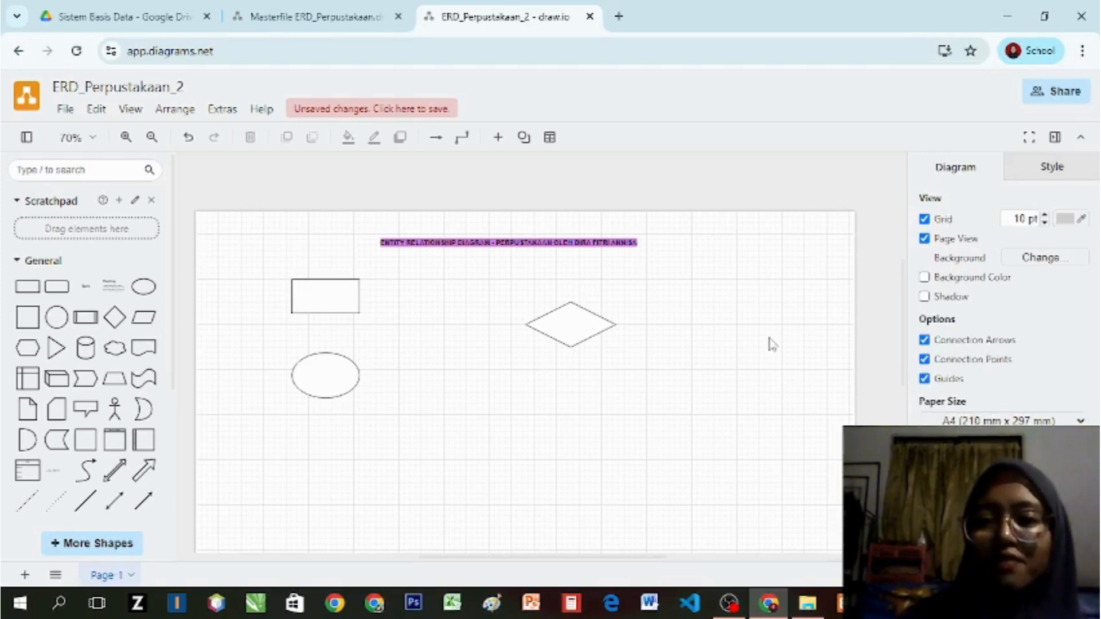
pyautogui.hotkey('ctrl', '-')
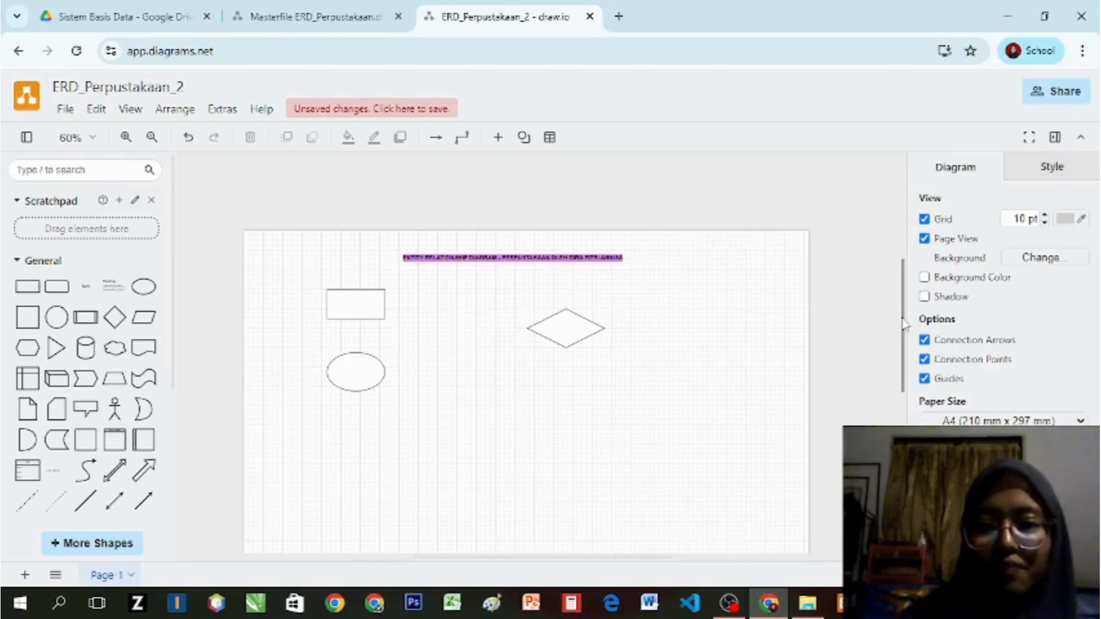
pyautogui.moveTo(903, 318); pyautogui.dragTo(904, 376)
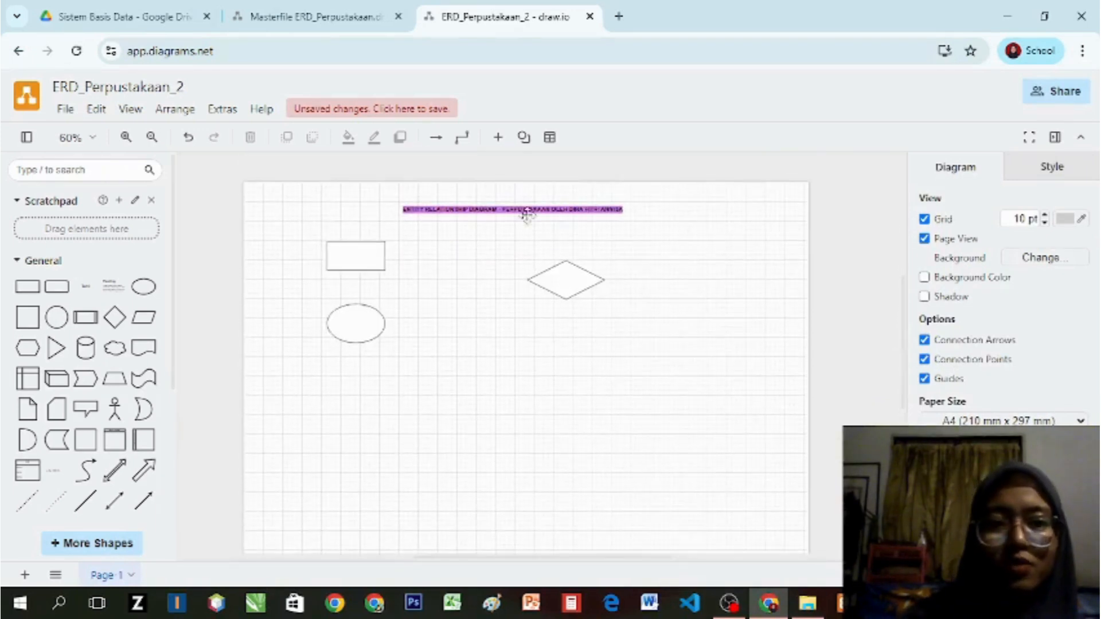
pyautogui.click(127, 139)
pyautogui.click(152, 139)
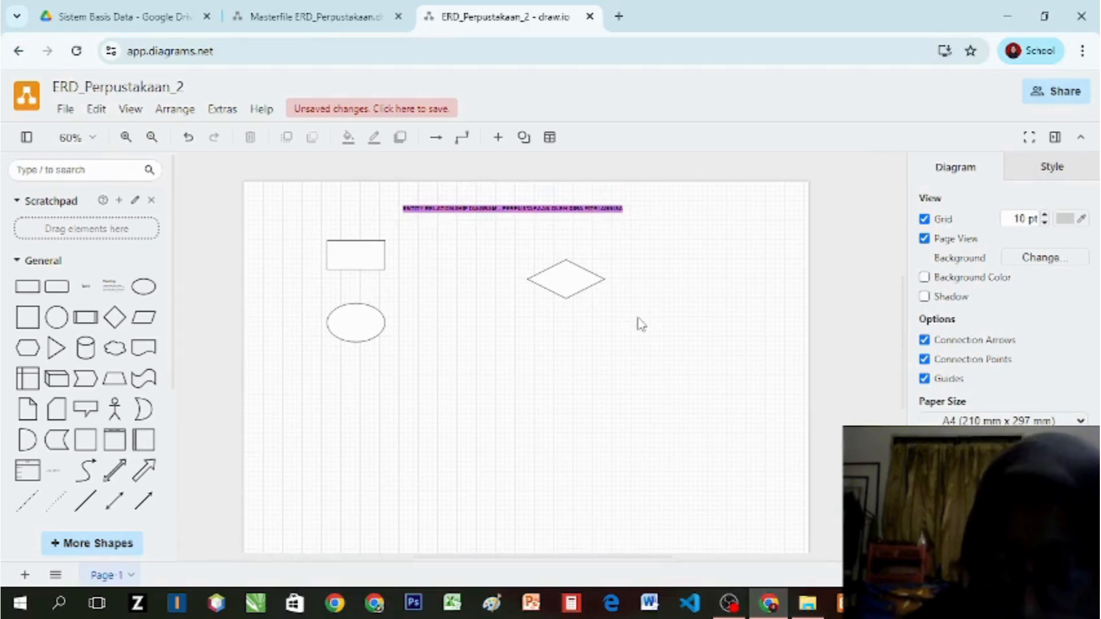
pyautogui.scroll(2, 640, 325)
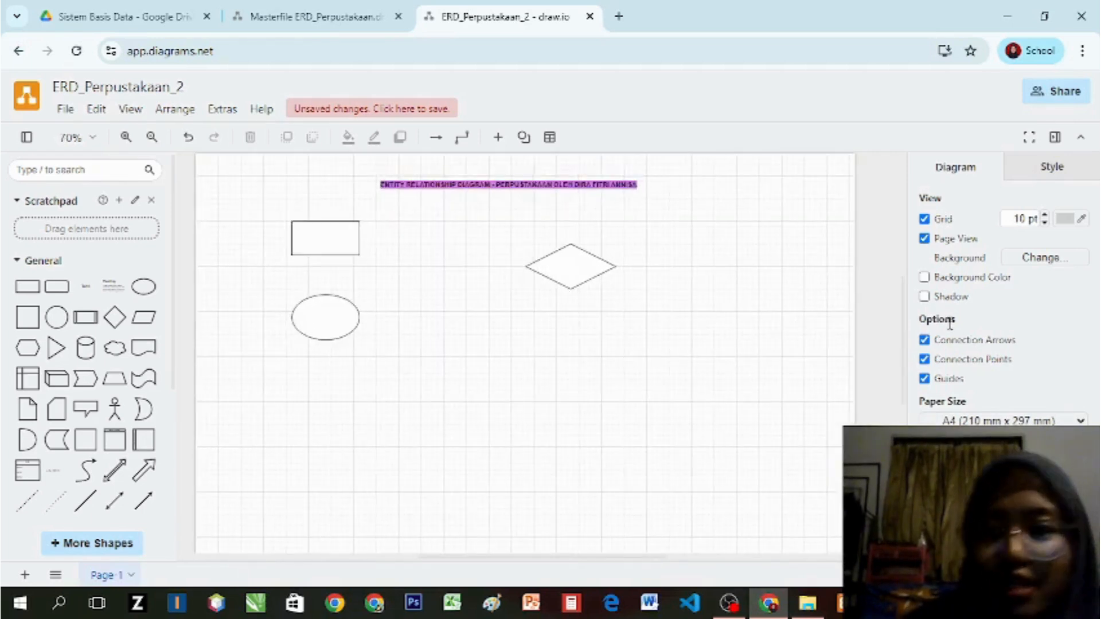
# Step: Move the ellipse below and to the right of the diamond, and the rectangle toward the page's upper-left corner
pyautogui.click(313, 314)
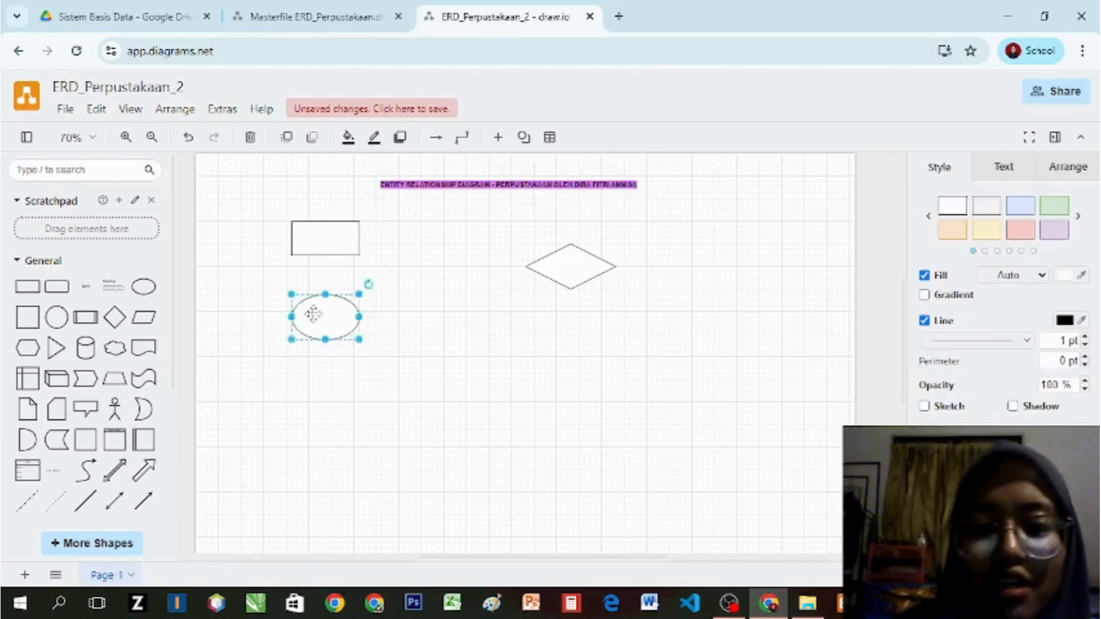
pyautogui.moveTo(312, 314); pyautogui.dragTo(607, 350)
pyautogui.moveTo(348, 250); pyautogui.dragTo(310, 241)
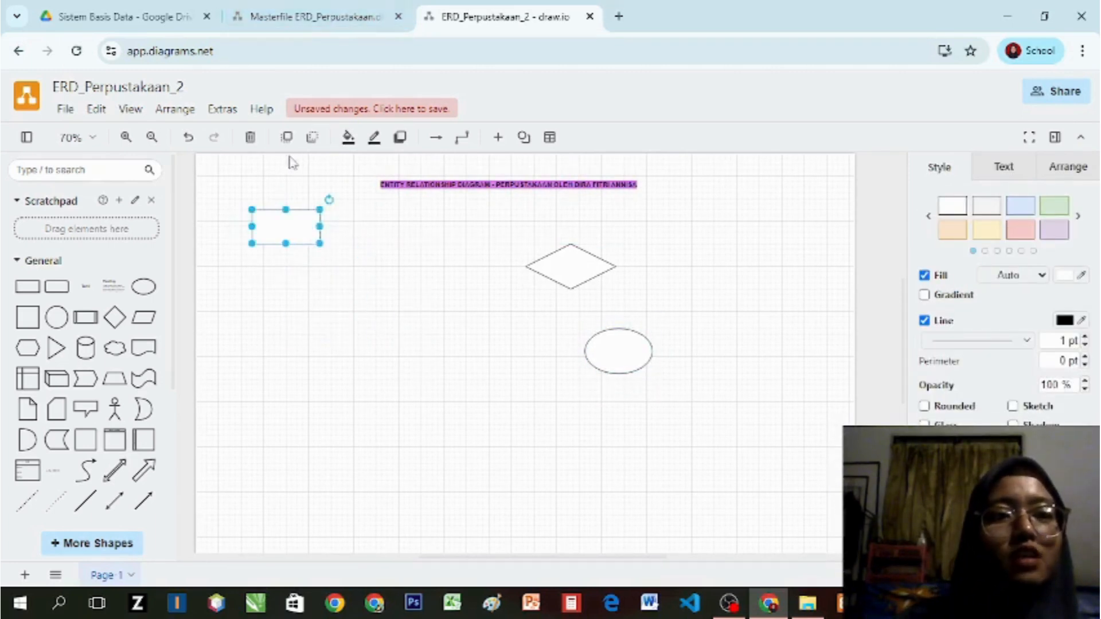
# Step: Label the rectangle MAHASISWA and shift it slightly down and to the left
pyautogui.doubleClick(287, 225)
pyautogui.write('MAHASIS')
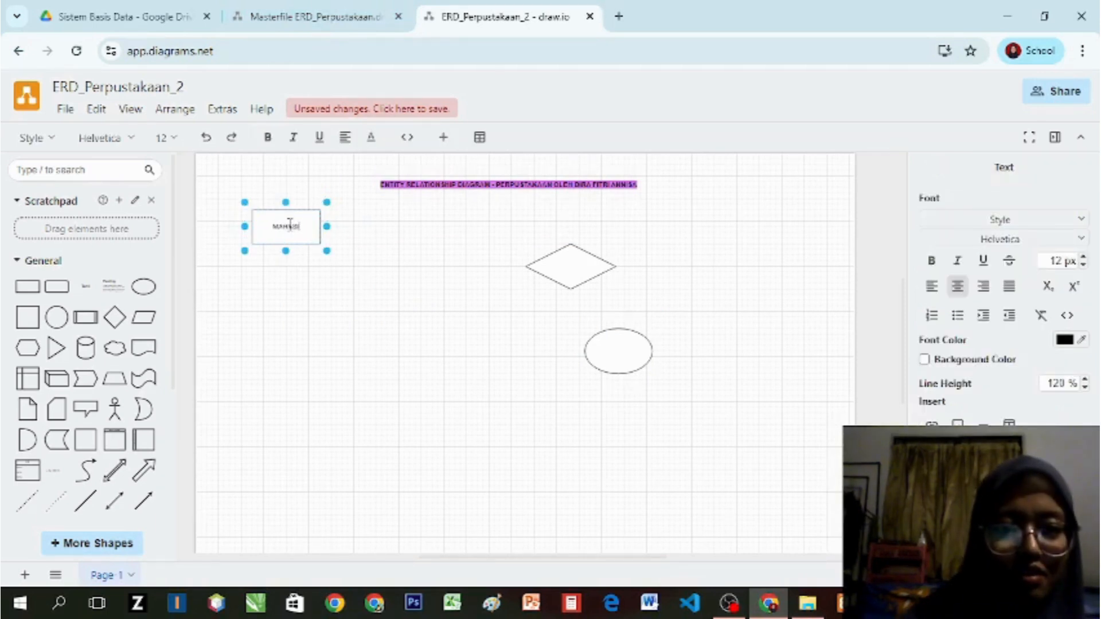
pyautogui.write('WA')
pyautogui.click(457, 303)
pyautogui.moveTo(275, 227); pyautogui.dragTo(262, 247)
pyautogui.moveTo(261, 241); pyautogui.dragTo(260, 241)
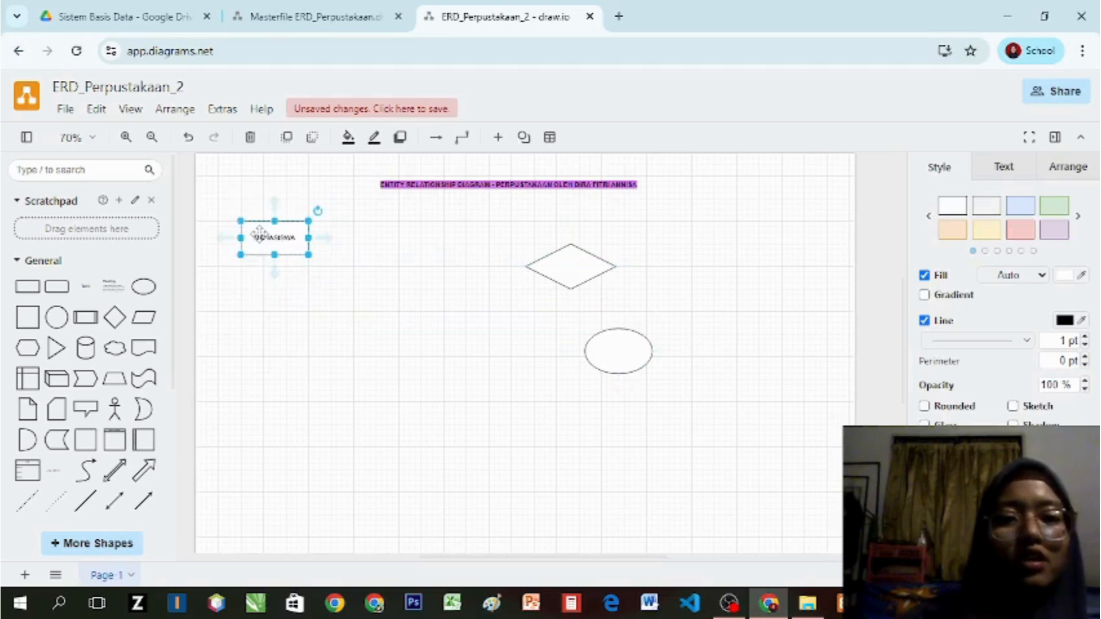
# Step: Move the diamond to the lower middle of the page and place a copy of the MAHASISWA rectangle right of the original
pyautogui.moveTo(576, 262); pyautogui.dragTo(466, 426)
pyautogui.click(274, 238)
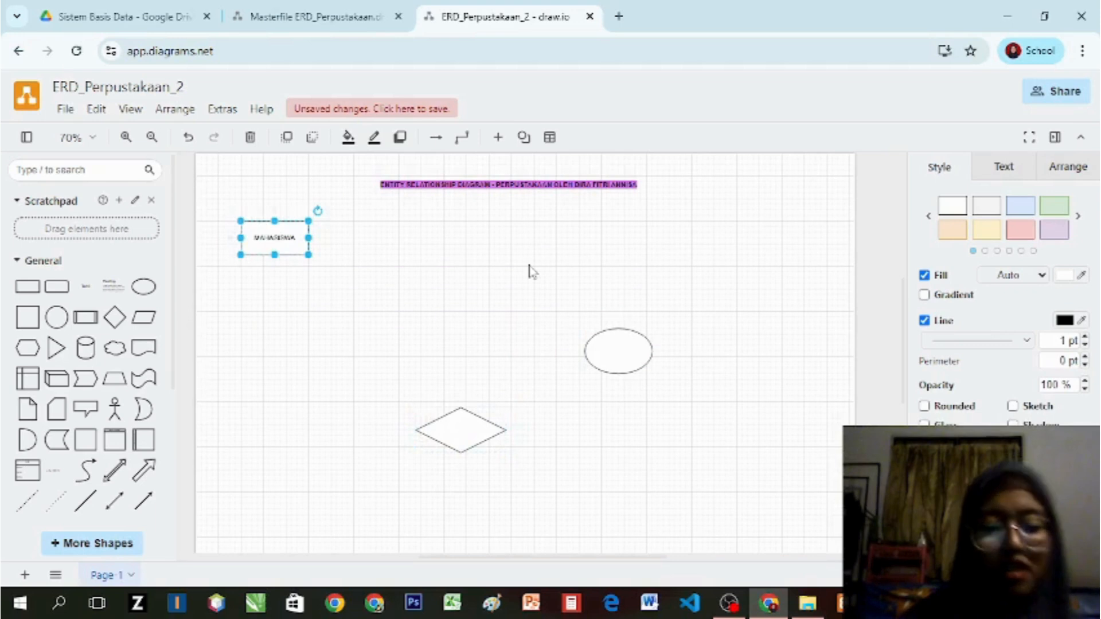
pyautogui.hotkey('ctrl', 'v')
pyautogui.moveTo(563, 280); pyautogui.dragTo(552, 233)
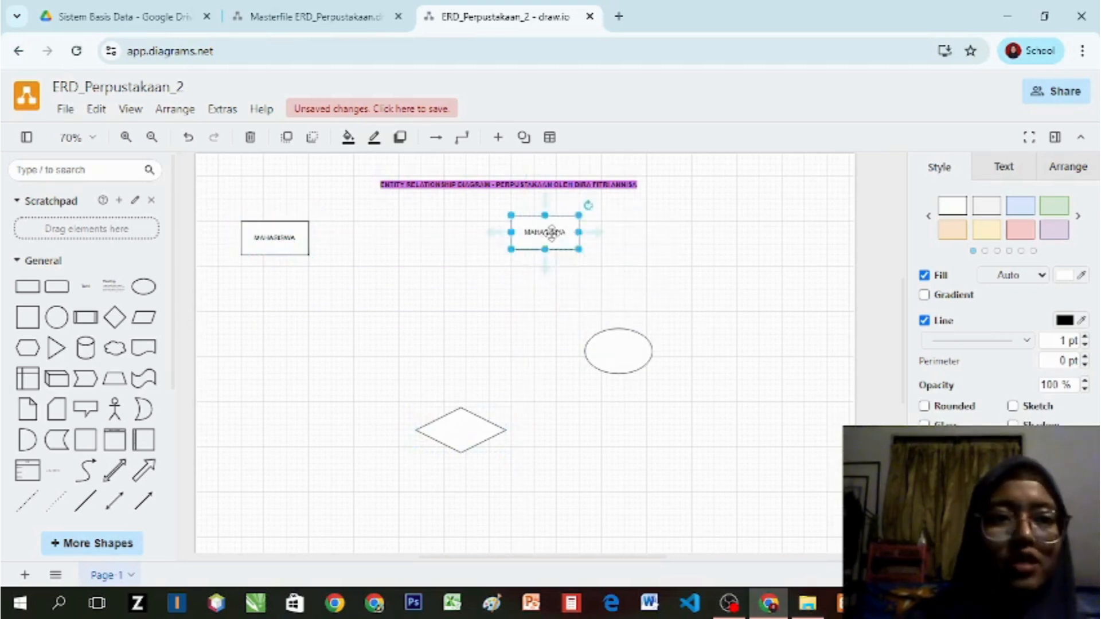
# Step: Change the label of the copied rectangle to ANGGOTA_PERPUSTAKAAN
pyautogui.write('A')
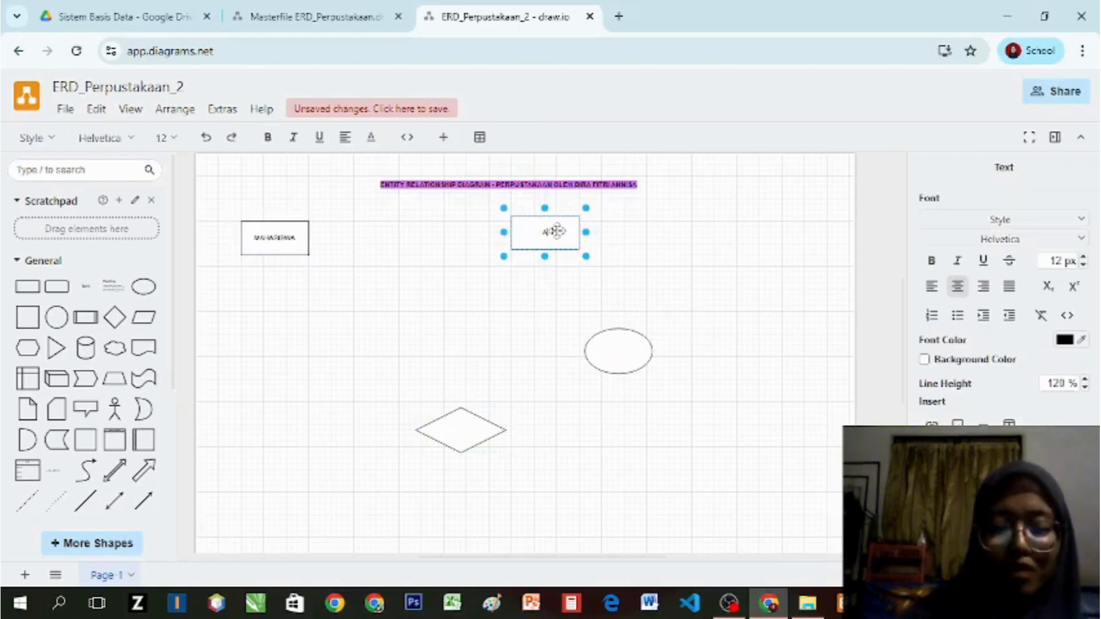
pyautogui.write('NGGOTA PER')
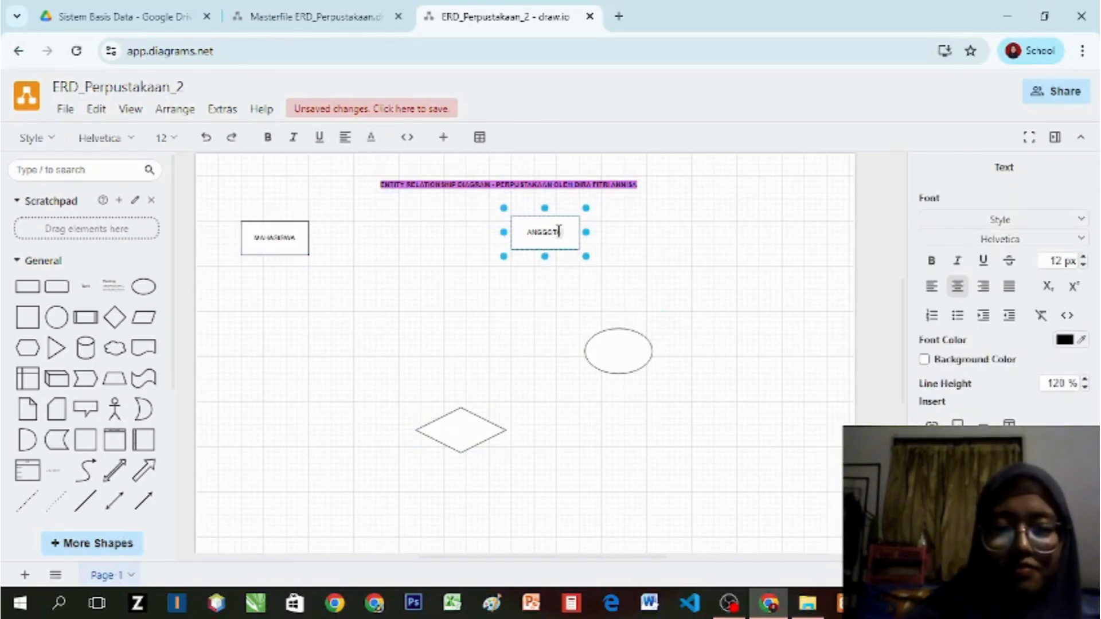
pyautogui.press('BackSpace')
pyautogui.press('BackSpace')
pyautogui.press('BackSpace')
pyautogui.press('BackSpace')
pyautogui.press('BackSpace')
pyautogui.write('A')
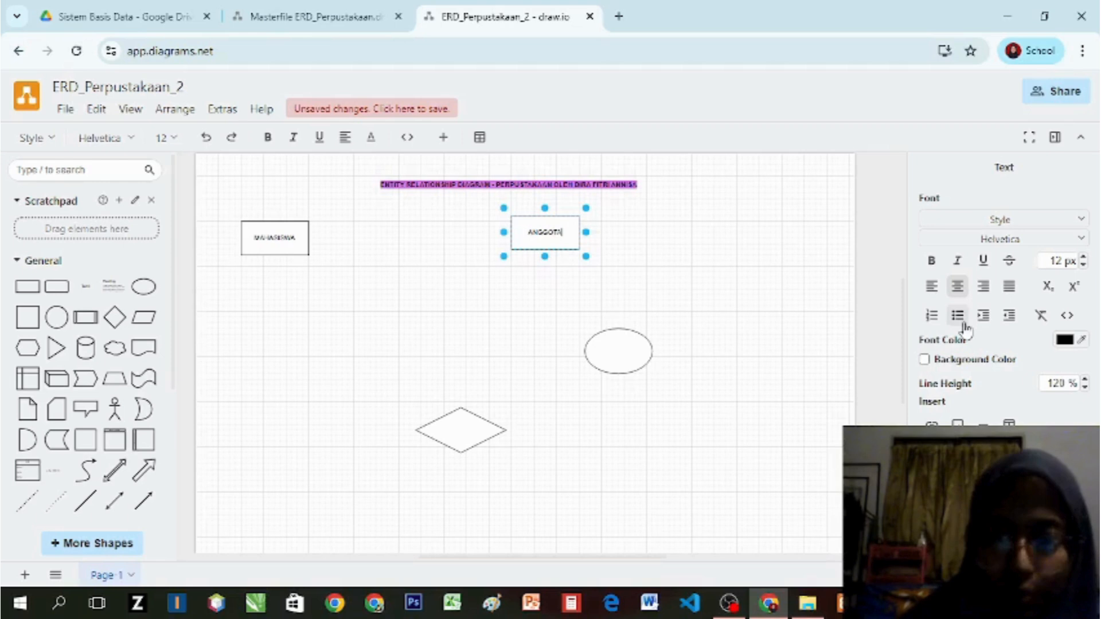
pyautogui.write('_PER')
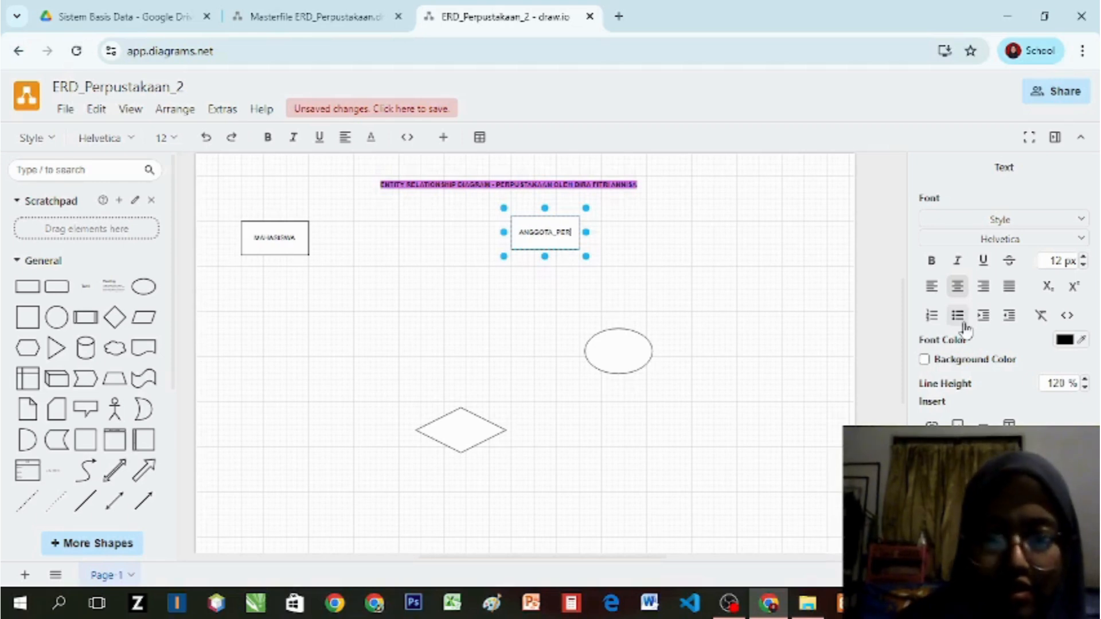
pyautogui.write('PUSTAKAAN')
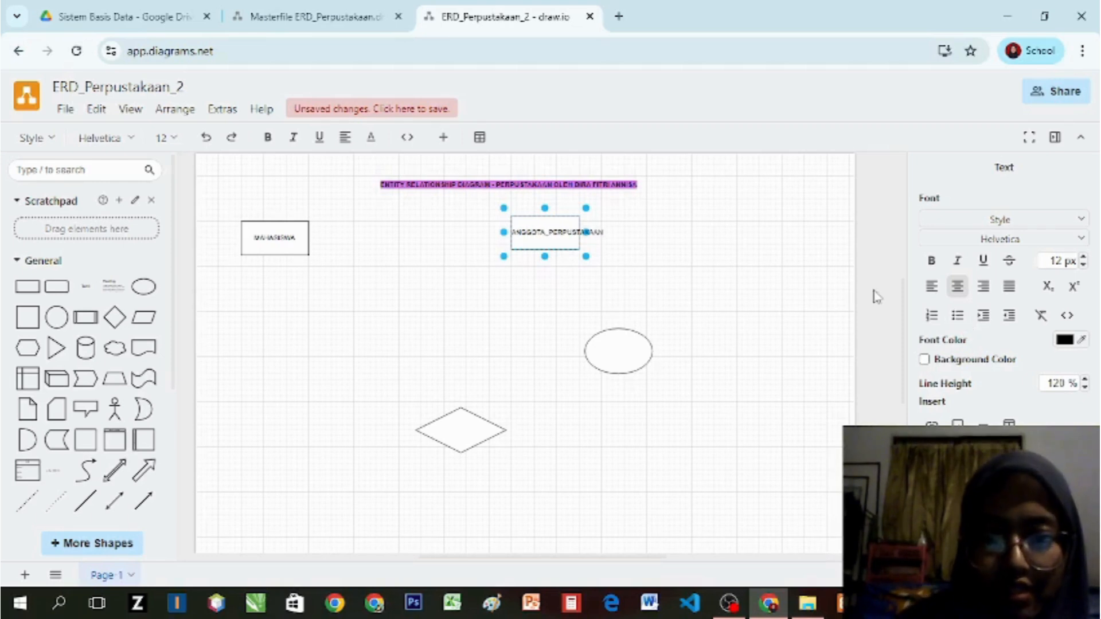
pyautogui.click(801, 276)
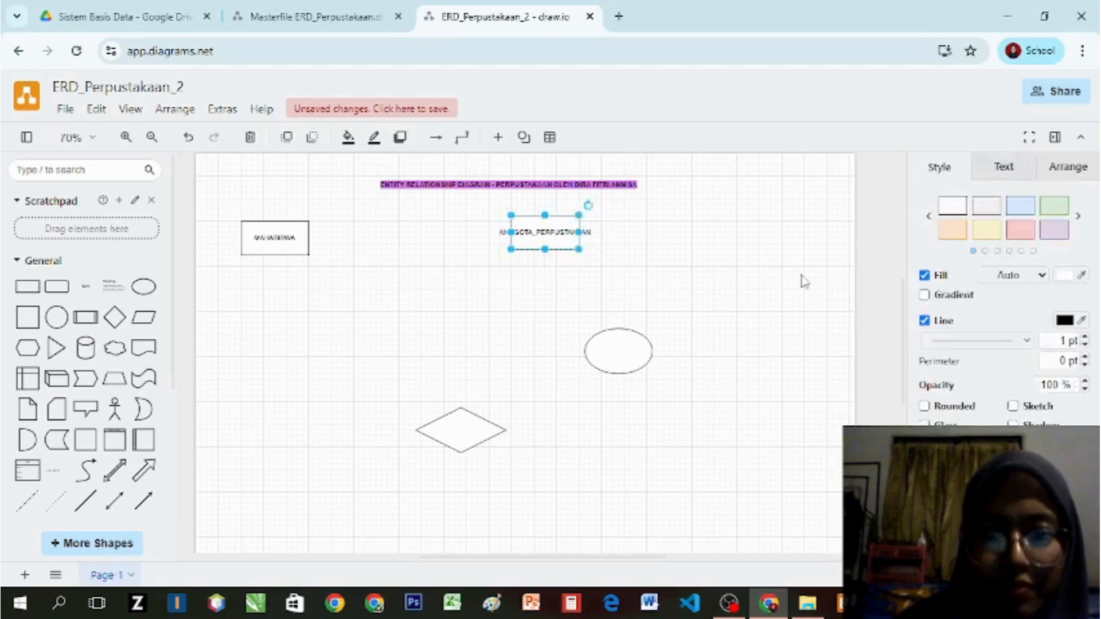
# Step: Widen the ANGGOTA_PERPUSTAKAAN rectangle to fit its label and shift both it and the MAHASISWA rectangle to the right
pyautogui.click(556, 229)
pyautogui.moveTo(579, 231); pyautogui.dragTo(629, 231)
pyautogui.click(727, 288)
pyautogui.moveTo(551, 232); pyautogui.dragTo(647, 239)
pyautogui.moveTo(272, 237); pyautogui.dragTo(302, 244)
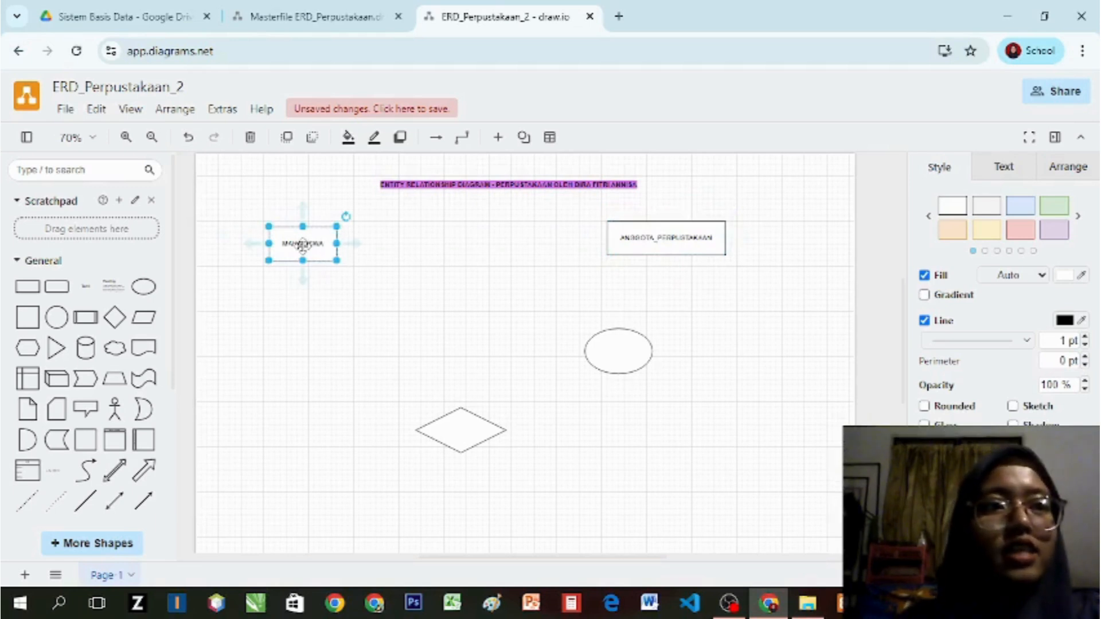
# Step: Move the ellipse well below ANGGOTA_PERPUSTAKAAN and place a copy of that rectangle in the lower-left part of the page
pyautogui.moveTo(628, 361); pyautogui.dragTo(678, 445)
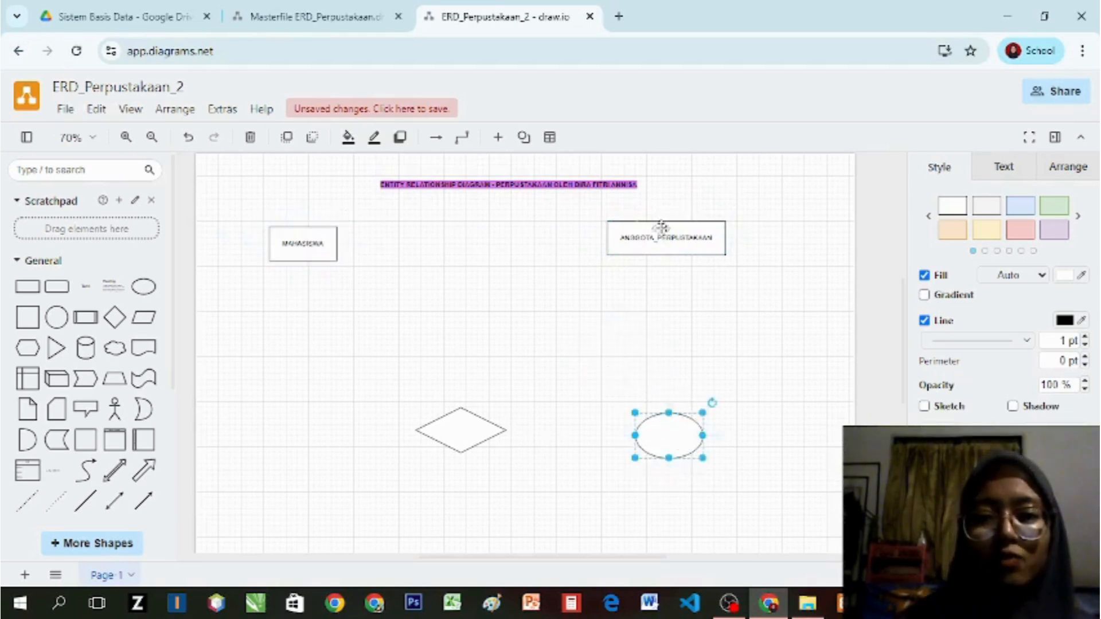
pyautogui.click(661, 232)
pyautogui.moveTo(657, 237); pyautogui.dragTo(333, 408)
# Step: Move the diamond between the two upper rectangles, then shift the lower rectangle copy slightly right and relabel it BUKU
pyautogui.moveTo(452, 425); pyautogui.dragTo(474, 238)
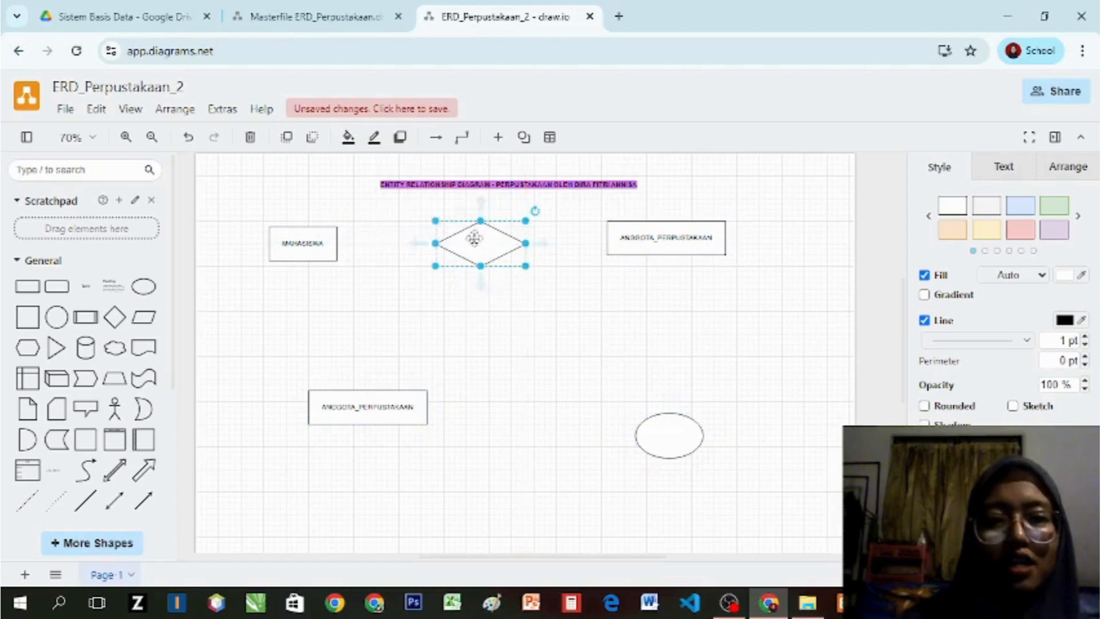
pyautogui.click(323, 239)
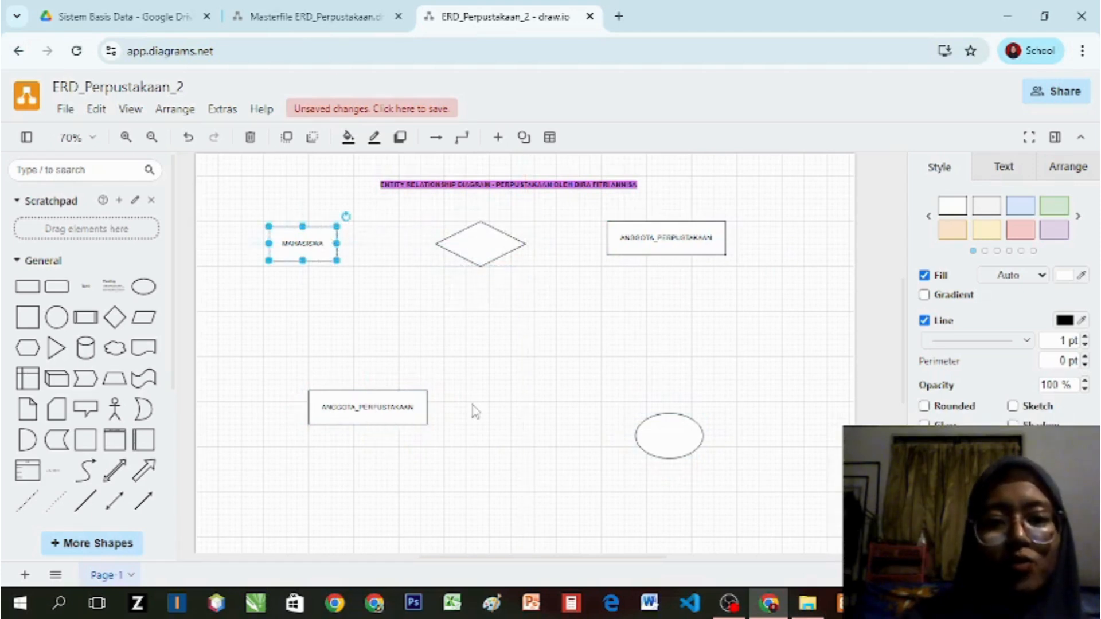
pyautogui.moveTo(404, 415); pyautogui.dragTo(431, 406)
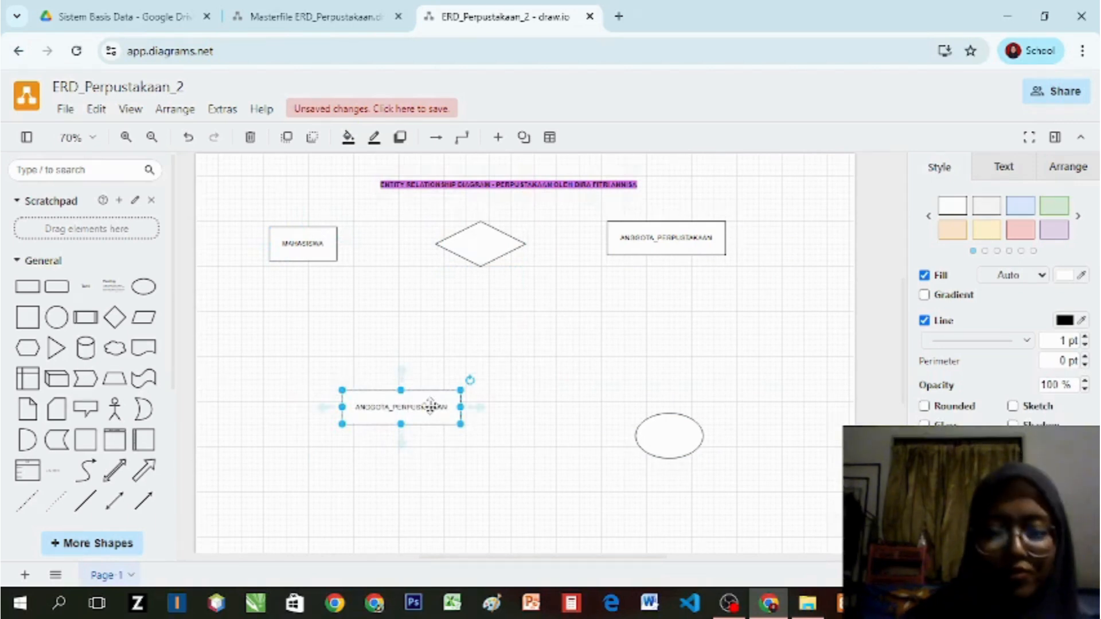
pyautogui.write('BUKU')
pyautogui.click(616, 453)
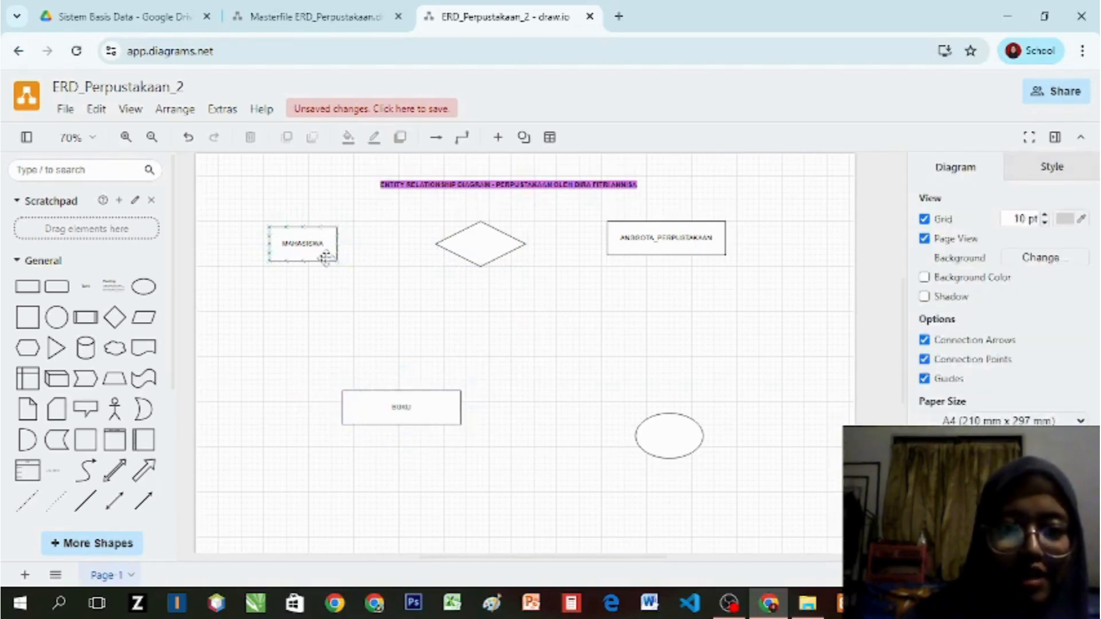
# Step: Narrow and reposition the BUKU rectangle in the lower middle of the page, and move the ellipse directly below the diamond
pyautogui.click(325, 254)
pyautogui.click(666, 225)
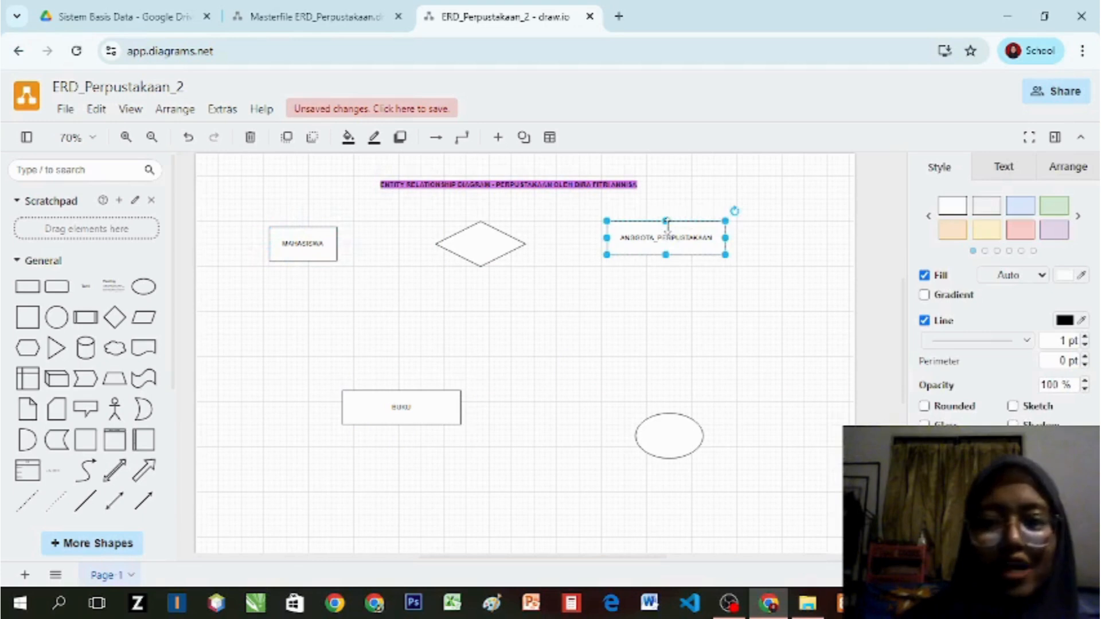
pyautogui.click(406, 419)
pyautogui.moveTo(341, 406); pyautogui.dragTo(438, 436)
pyautogui.click(682, 440)
pyautogui.moveTo(682, 440); pyautogui.dragTo(483, 310)
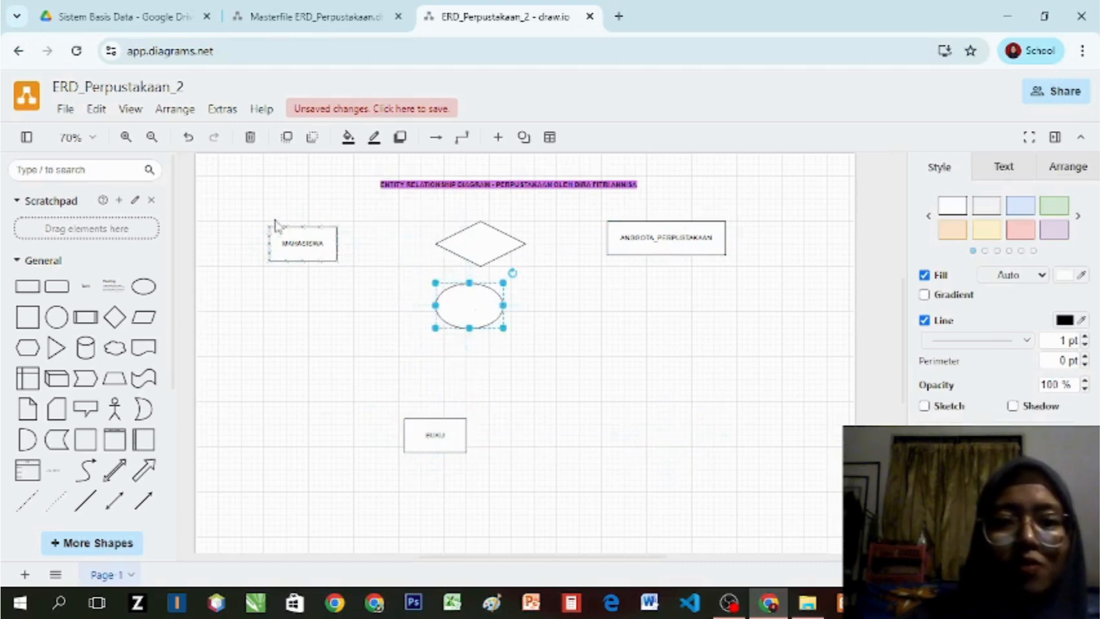
# Step: Make the MAHASISWA, ANGGOTA_PERPUSTAKAAN and BUKU labels bold
pyautogui.click(314, 235)
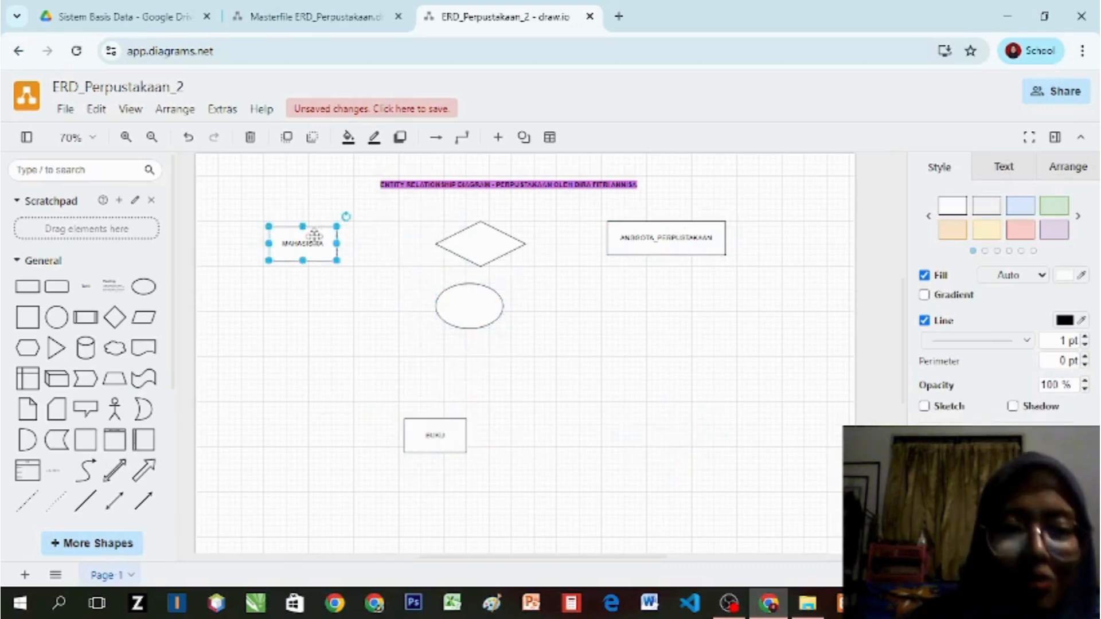
pyautogui.click(1003, 167)
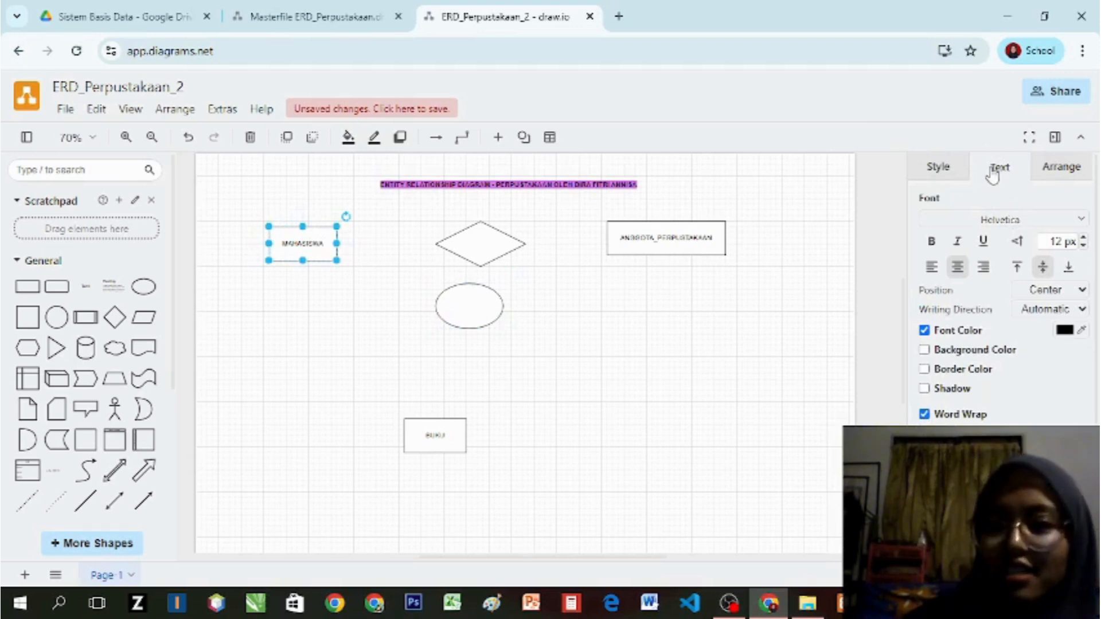
pyautogui.click(1011, 221)
pyautogui.click(1012, 221)
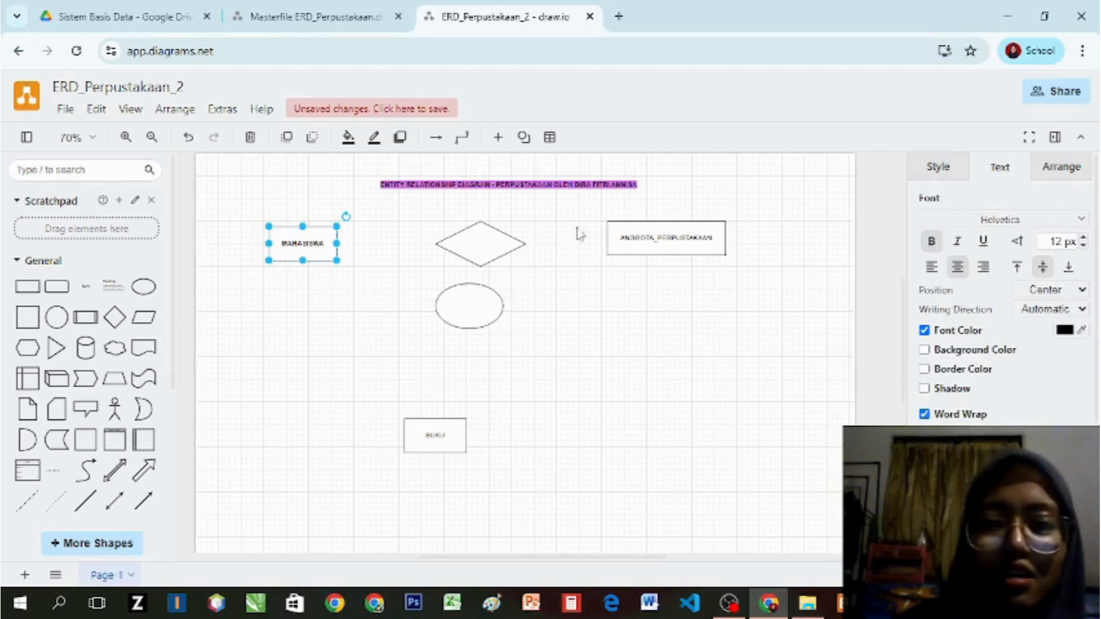
pyautogui.click(659, 247)
pyautogui.click(931, 240)
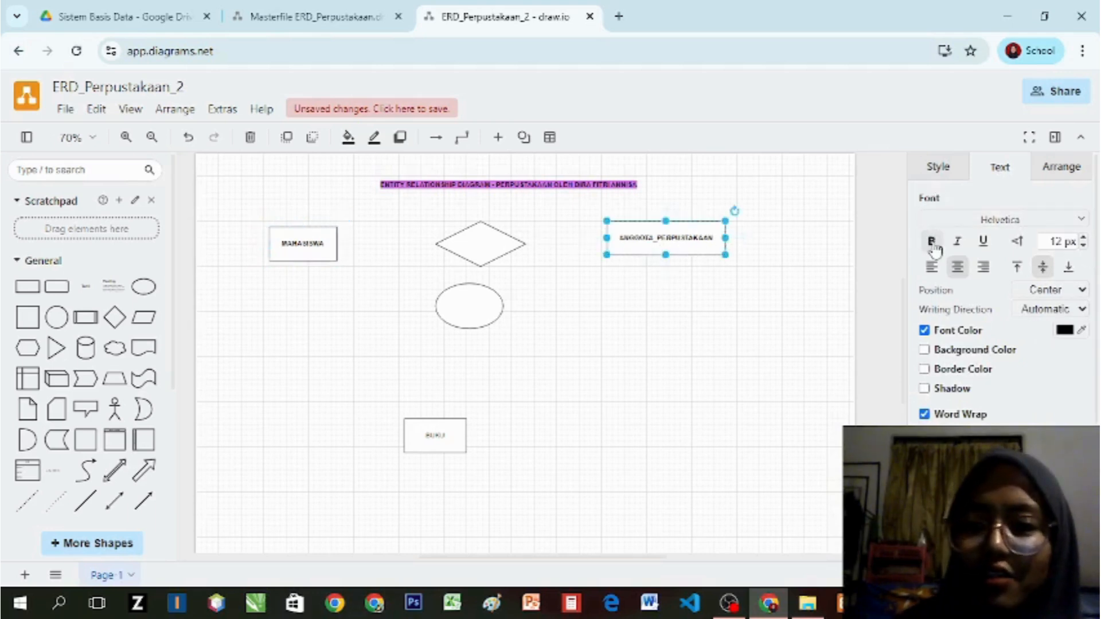
pyautogui.click(541, 390)
pyautogui.click(689, 237)
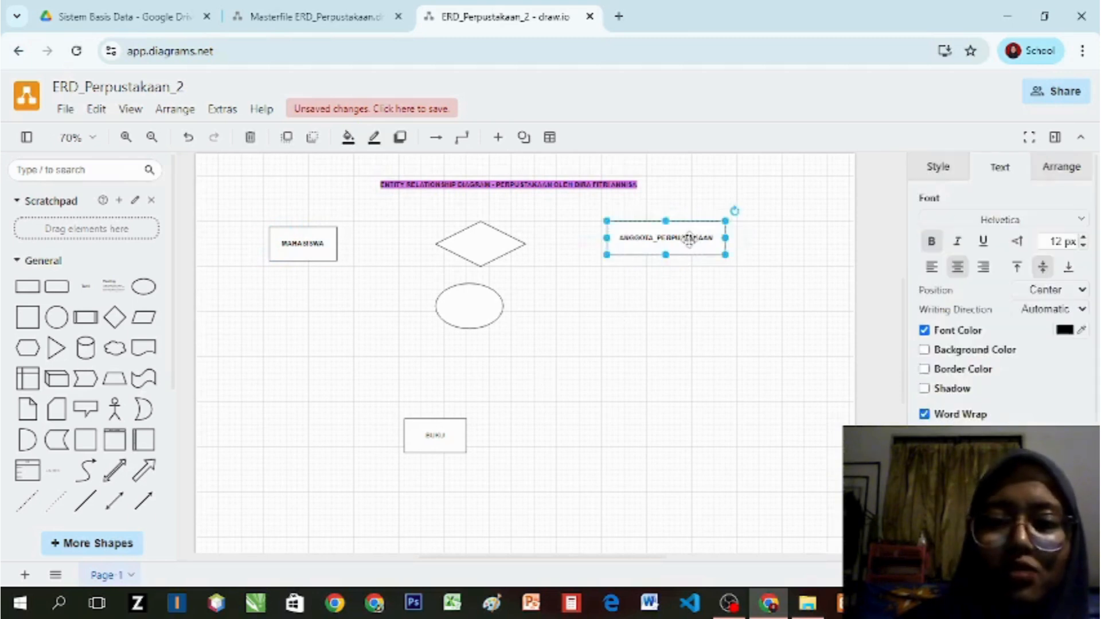
pyautogui.click(442, 424)
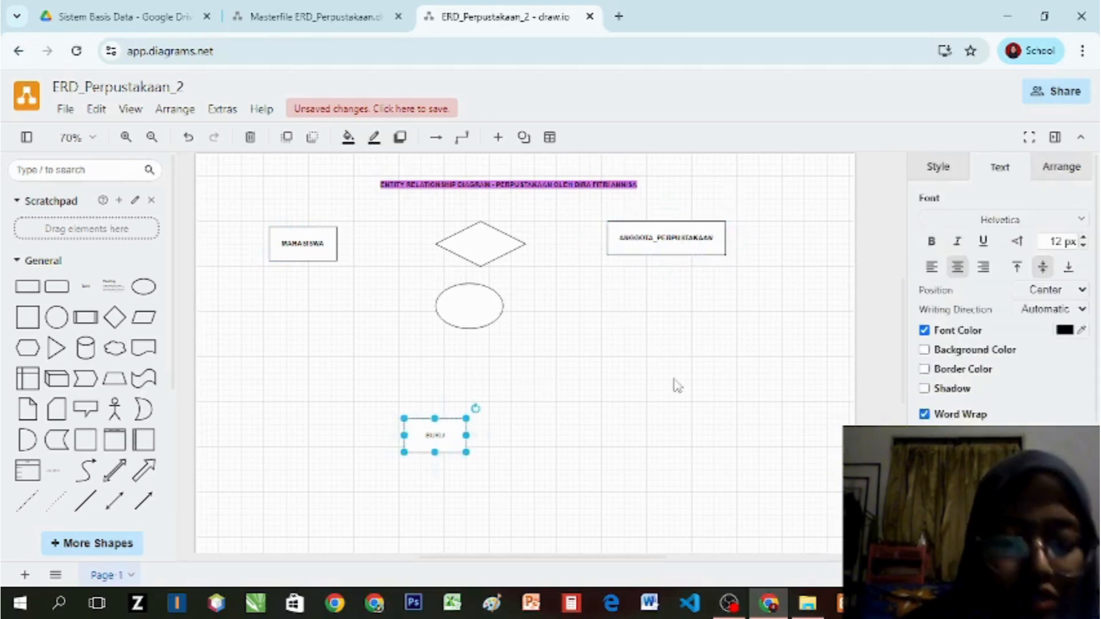
pyautogui.hotkey('ctrl', 'b')
pyautogui.click(640, 392)
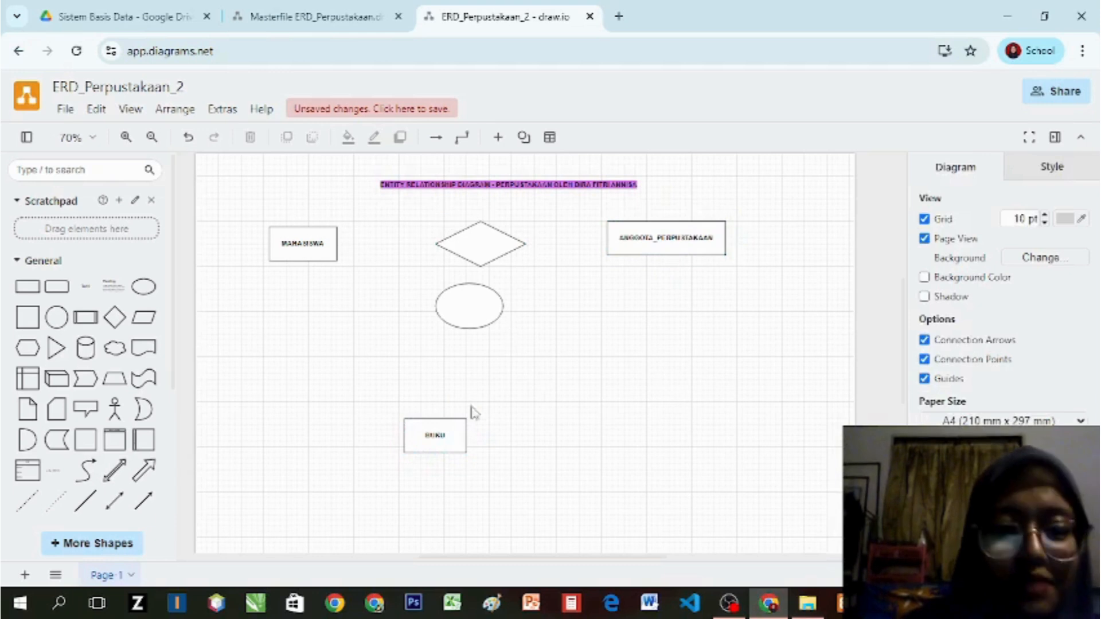
# Step: Move the BUKU rectangle farther left and the ellipse to the open area below ANGGOTA_PERPUSTAKAAN
pyautogui.moveTo(442, 437); pyautogui.dragTo(371, 426)
pyautogui.click(474, 290)
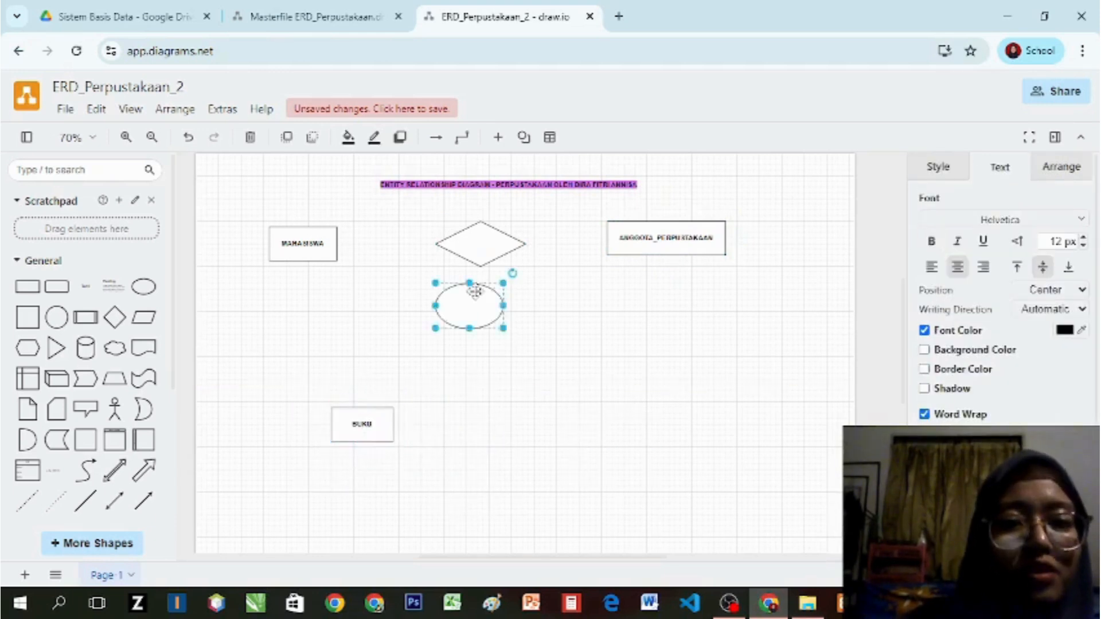
pyautogui.moveTo(474, 290); pyautogui.dragTo(688, 395)
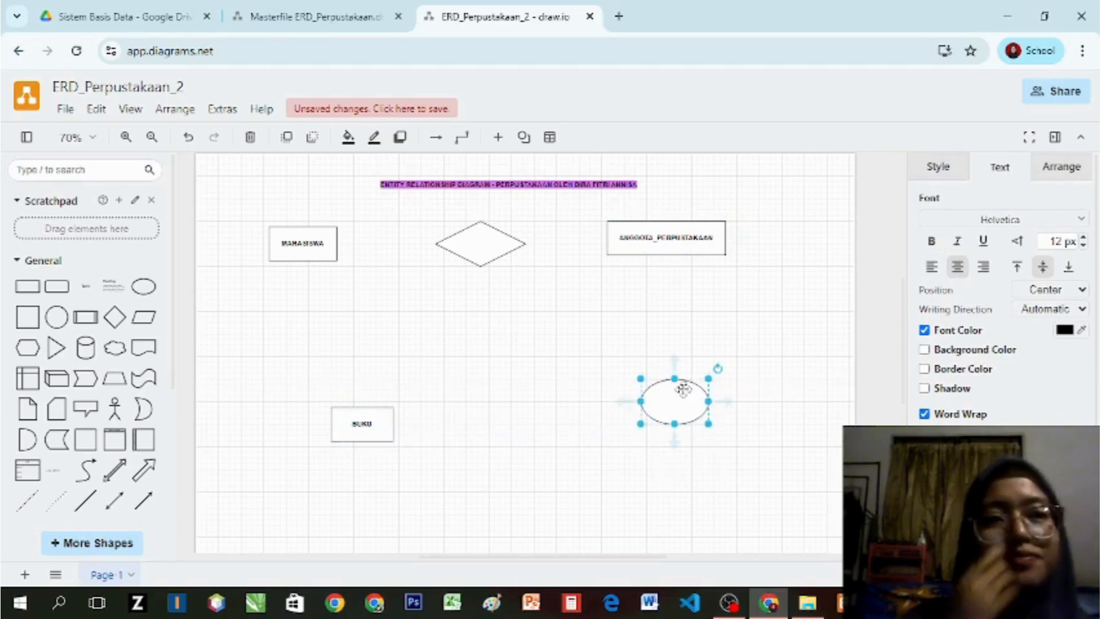
# Step: Shift the diamond between MAHASISWA and ANGGOTA_PERPUSTAKAAN slightly down
pyautogui.click(466, 245)
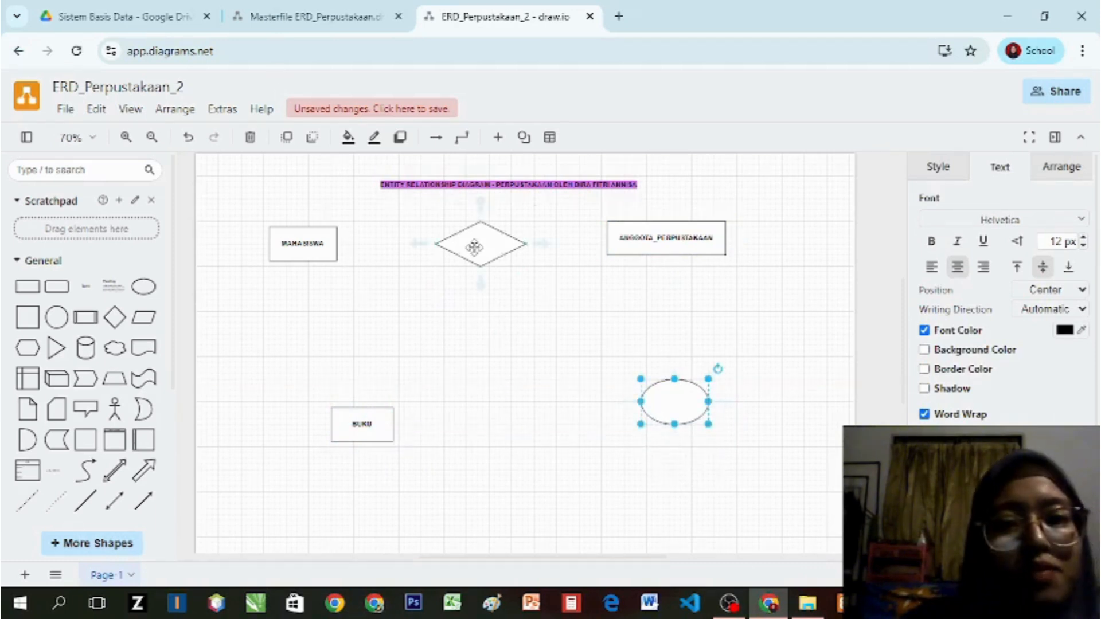
pyautogui.moveTo(467, 246); pyautogui.dragTo(473, 253)
pyautogui.click(461, 299)
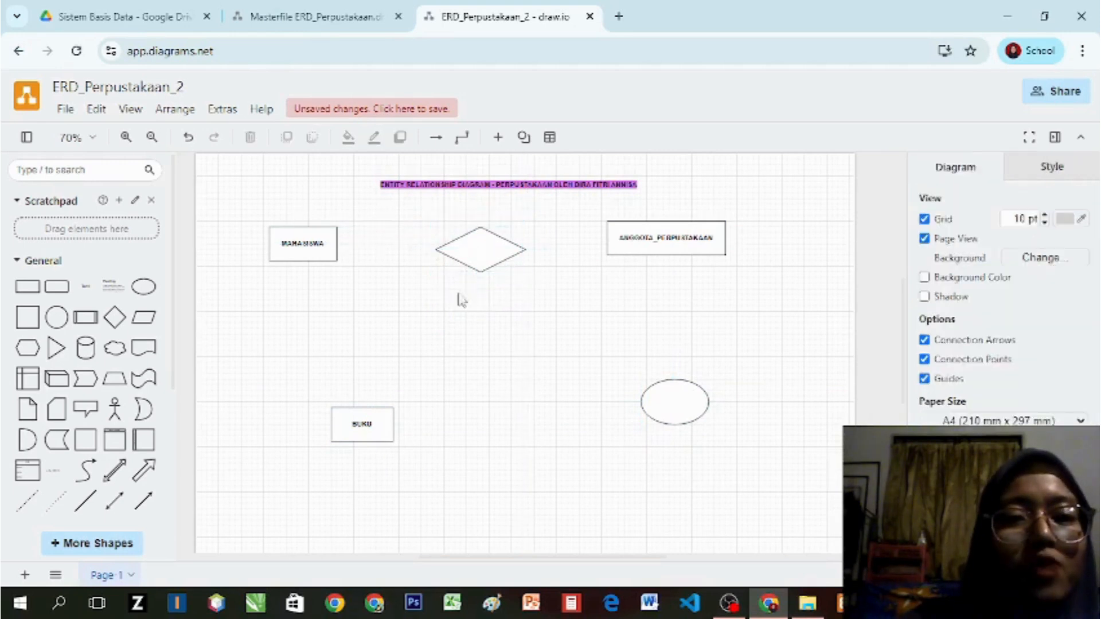
# Step: Move the empty ellipse below MAHASISWA and nudge the MAHASISWA rectangle slightly up and right
pyautogui.click(472, 249)
pyautogui.click(537, 386)
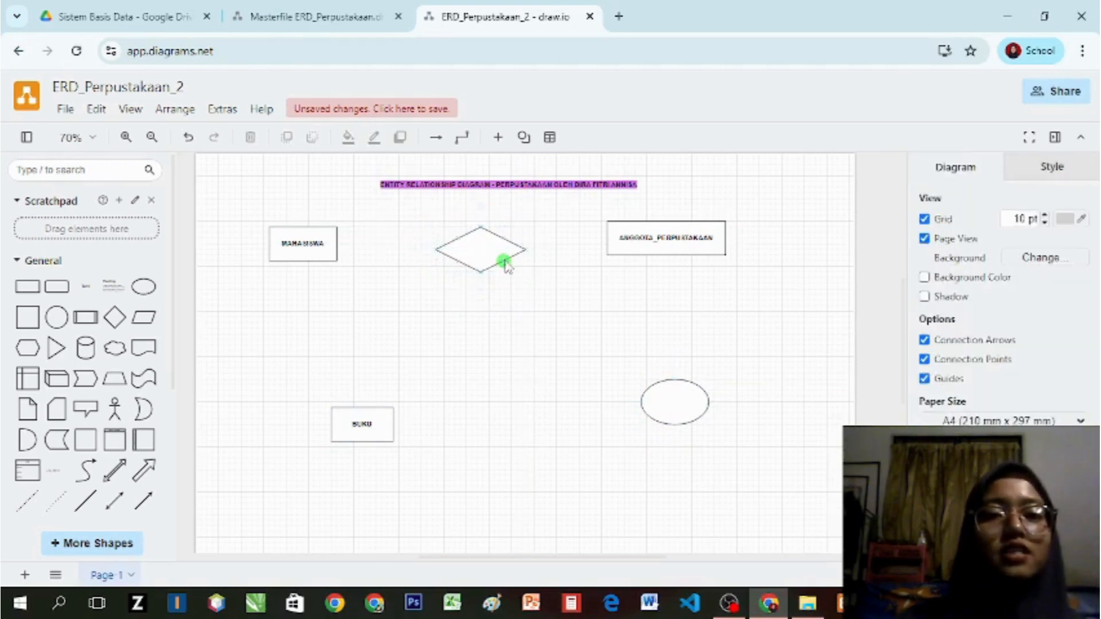
pyautogui.click(503, 259)
pyautogui.click(293, 342)
pyautogui.moveTo(669, 399); pyautogui.dragTo(315, 326)
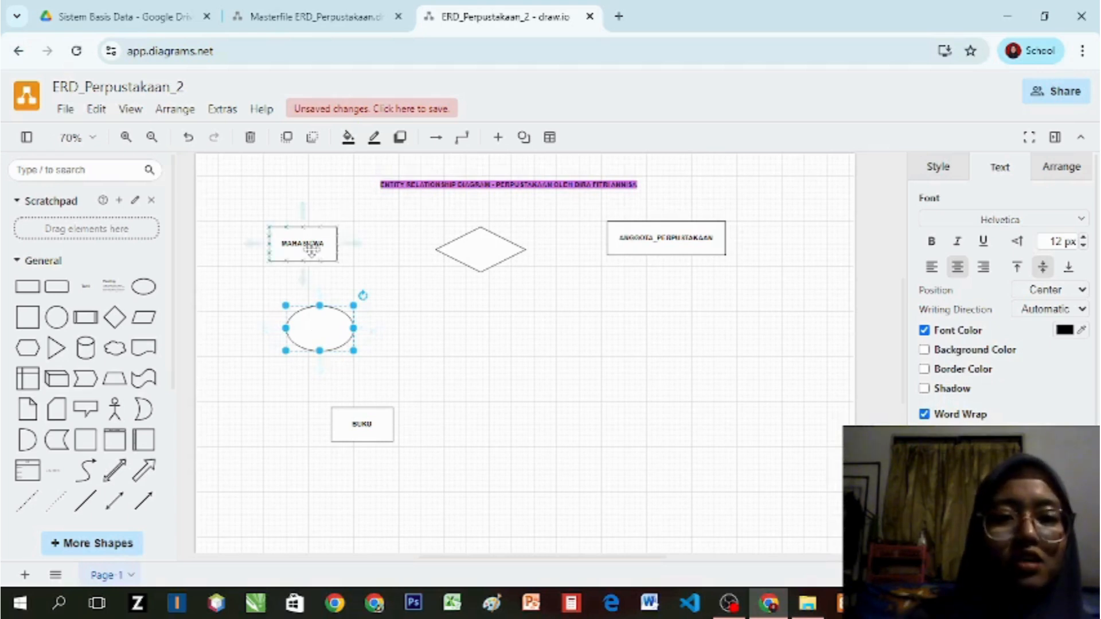
pyautogui.moveTo(313, 258); pyautogui.dragTo(319, 252)
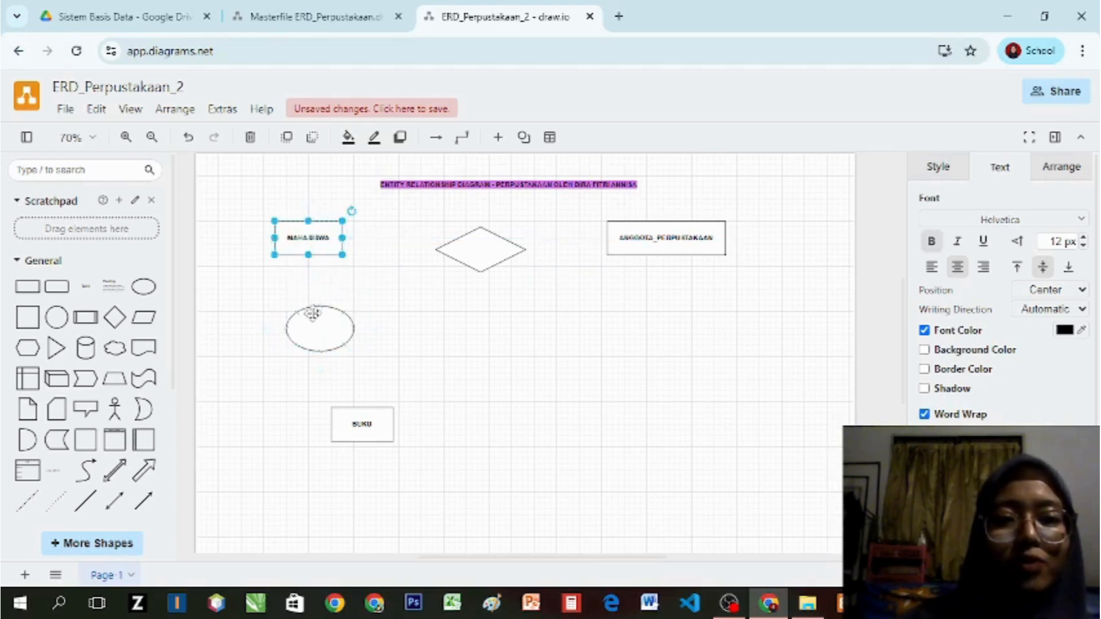
# Step: Label the ellipse below MAHASISWA as NAMA
pyautogui.click(312, 314)
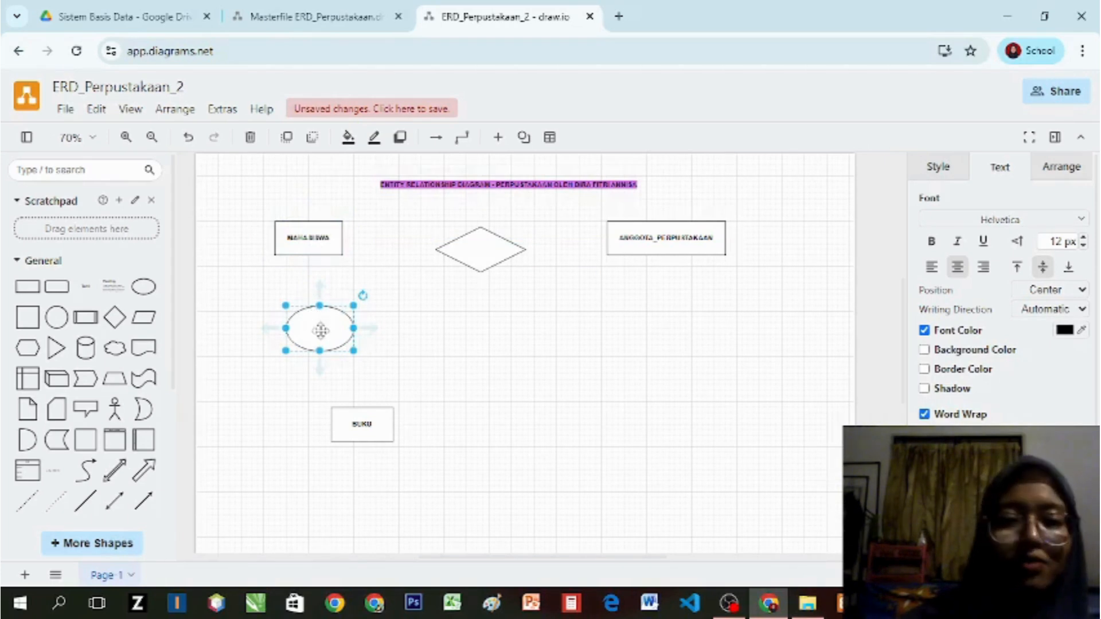
pyautogui.doubleClick(320, 330)
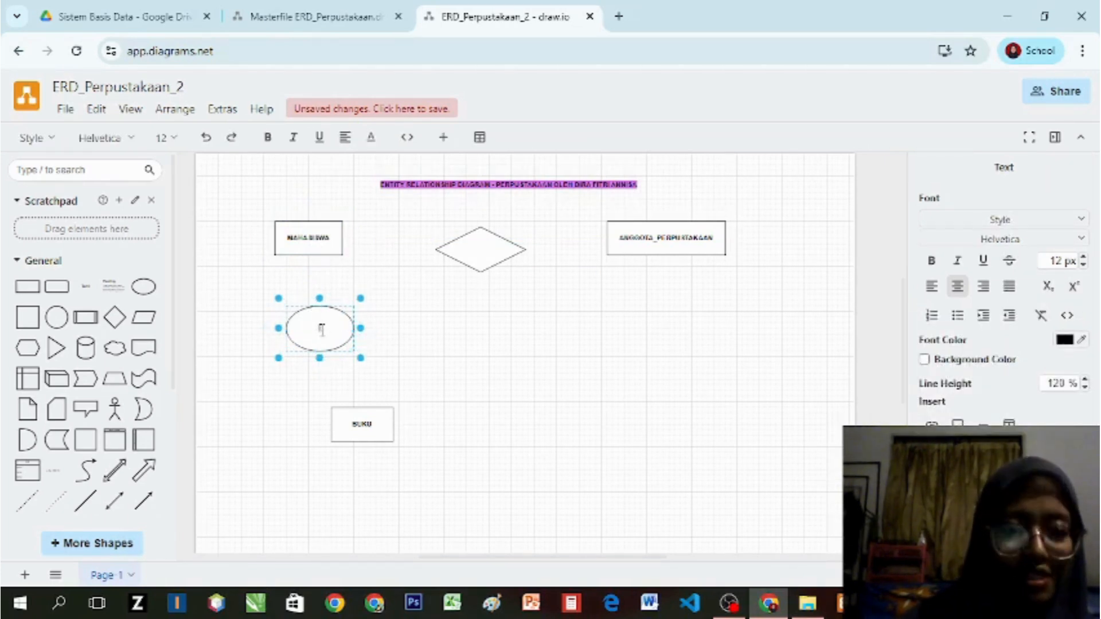
pyautogui.write('NAMA')
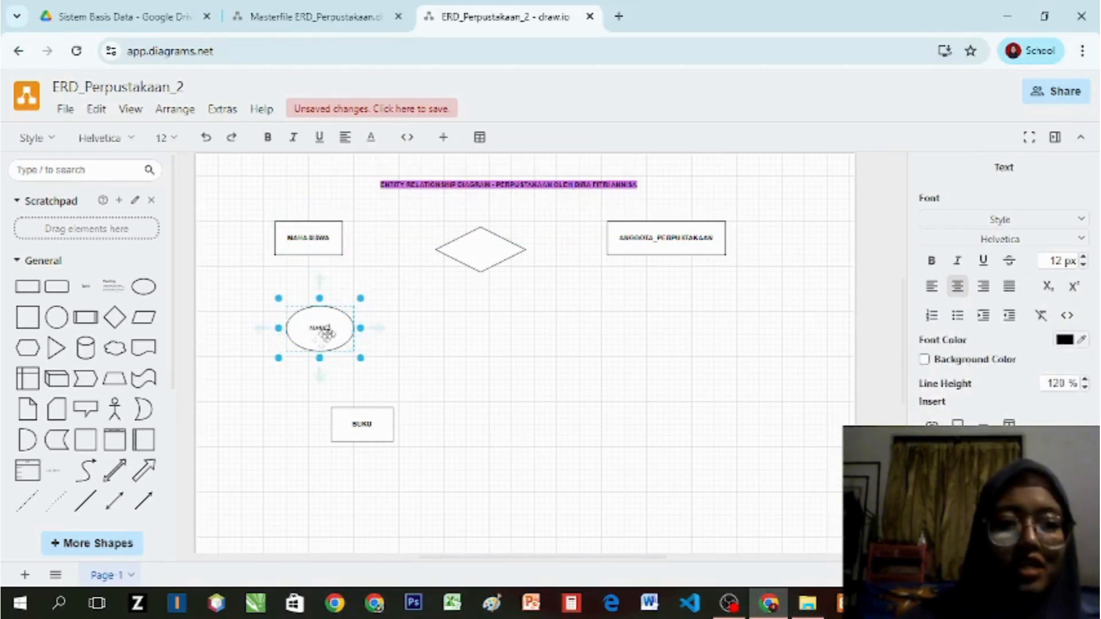
pyautogui.click(407, 305)
# Step: Shrink the NAMA ellipse, place it up and left of MAHASISWA, and label a copy below it NIM
pyautogui.click(286, 333)
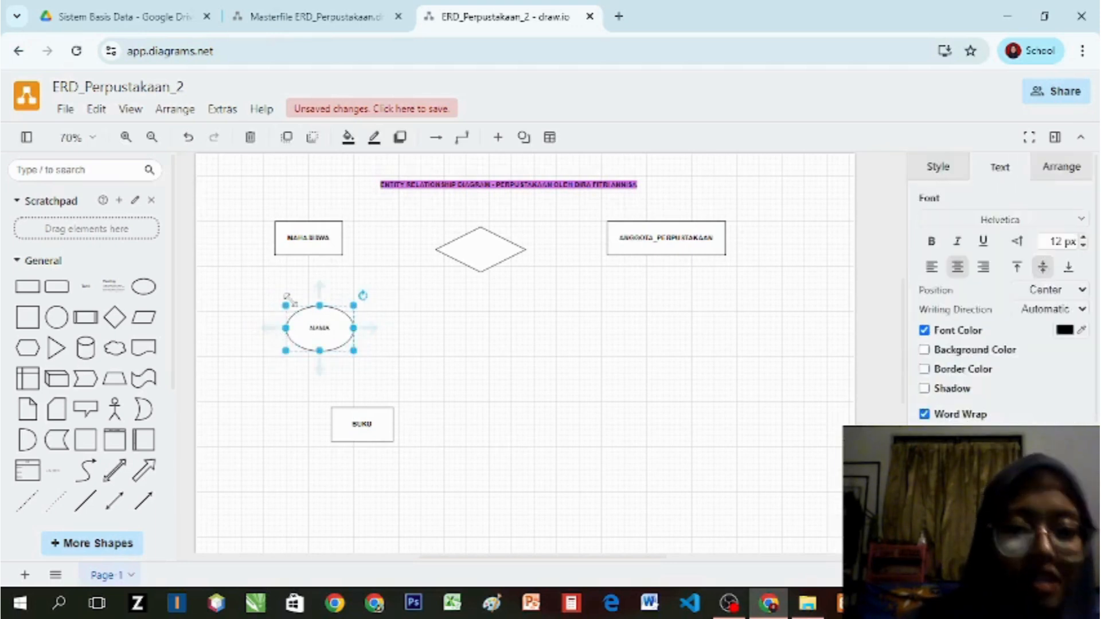
pyautogui.moveTo(288, 299)
pyautogui.mouseDown()
pyautogui.moveTo(302, 317)
pyautogui.moveTo(227, 172)
pyautogui.moveTo(236, 224)
pyautogui.moveTo(279, 261)
pyautogui.moveTo(255, 379)
pyautogui.moveTo(255, 369)
pyautogui.mouseUp()
pyautogui.click(501, 378)
pyautogui.doubleClick(254, 368)
pyautogui.write('NIM')
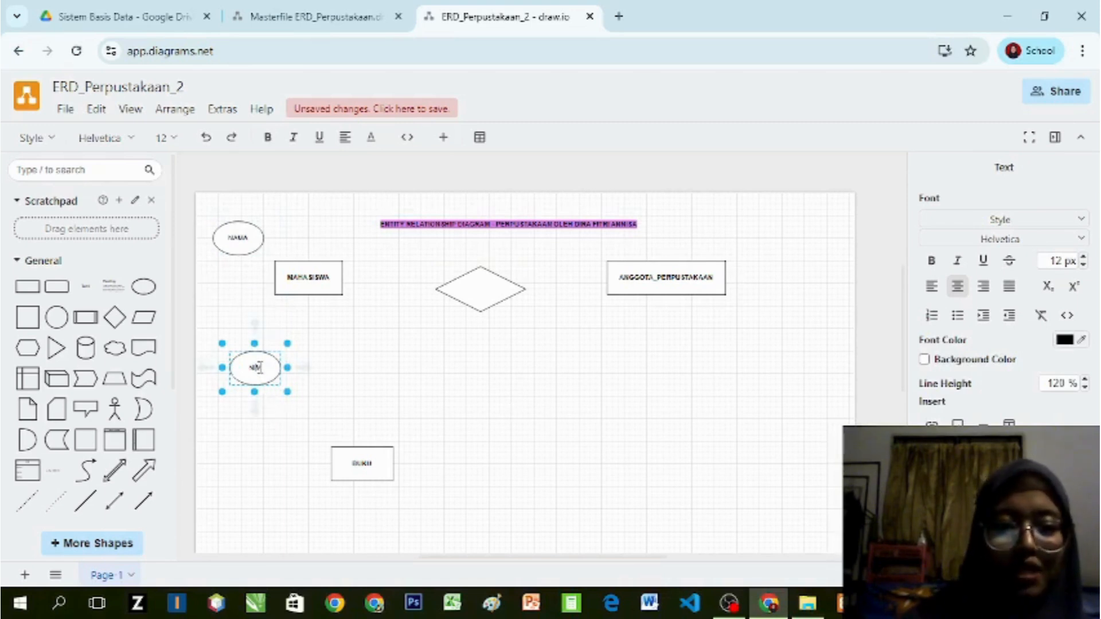
pyautogui.click(367, 363)
pyautogui.click(367, 362)
# Step: Move the NIM ellipse closer to MAHASISWA and place two more copies of the NAMA ellipse below that rectangle
pyautogui.click(274, 369)
pyautogui.moveTo(274, 369); pyautogui.dragTo(343, 325)
pyautogui.hotkey('ctrl', 'v')
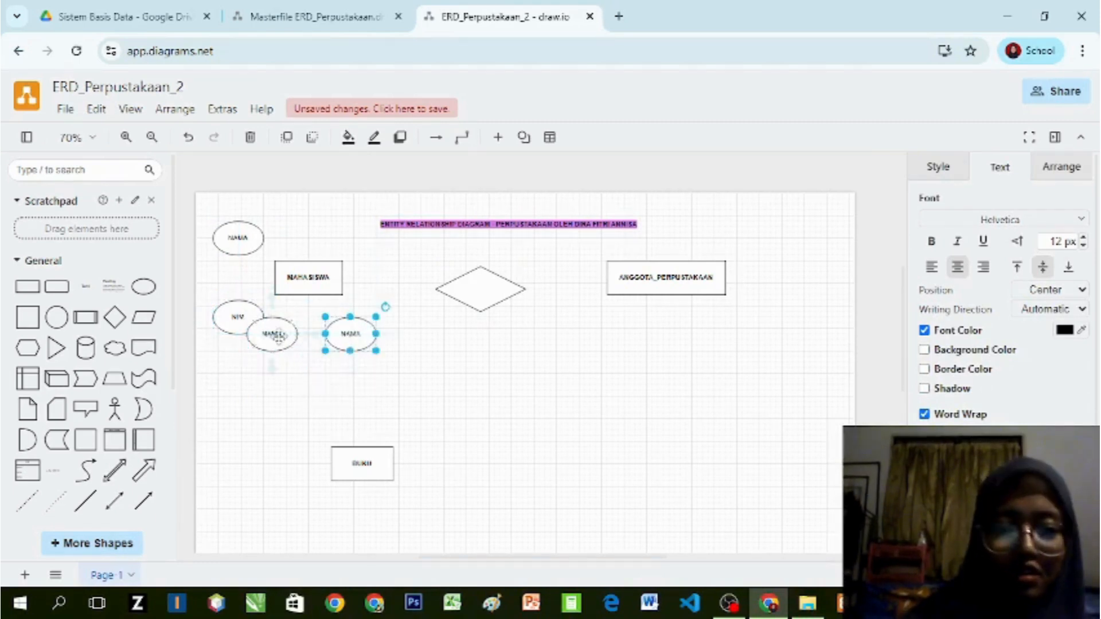
pyautogui.moveTo(278, 337); pyautogui.dragTo(290, 357)
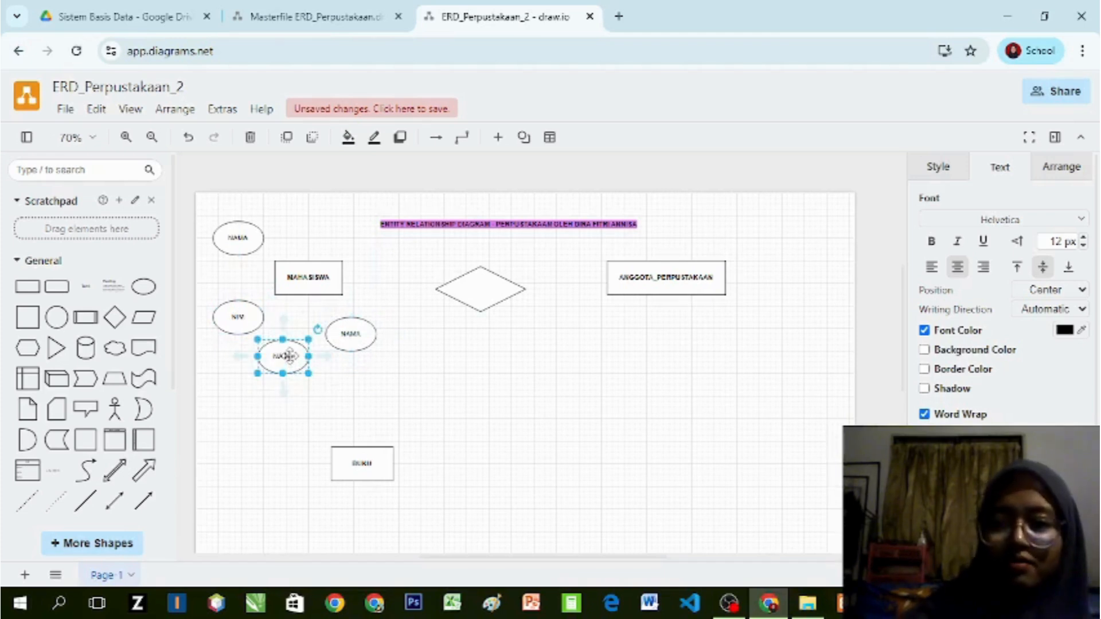
# Step: Relabel the two copied NAMA ellipses below MAHASISWA as PRODI, beside NIM, and ALAMAT, farther right
pyautogui.write('PRODI')
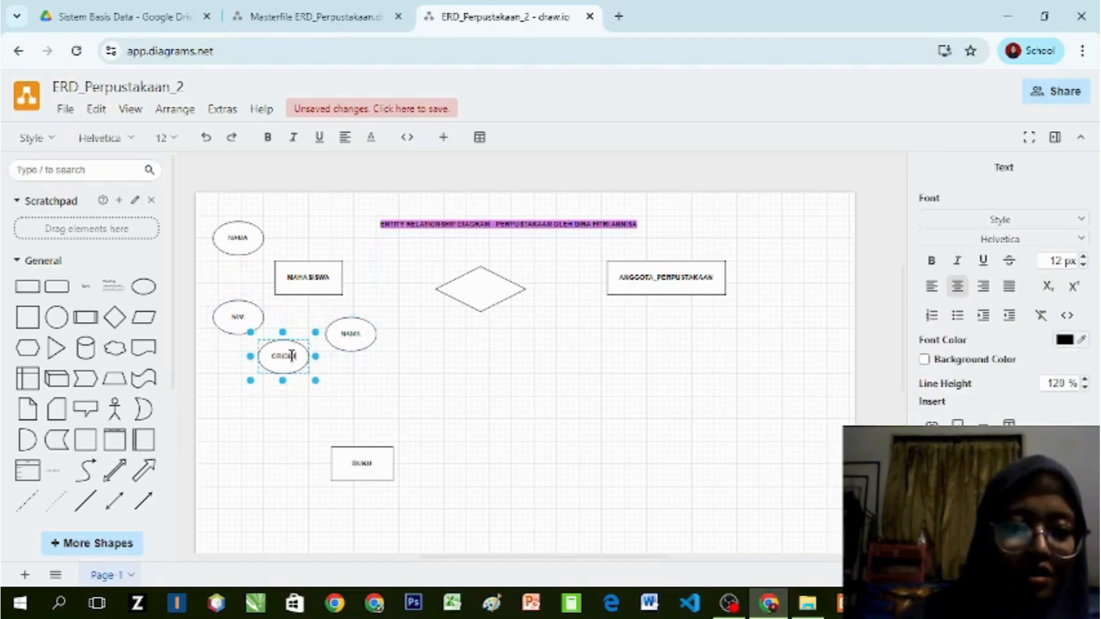
pyautogui.write('DI')
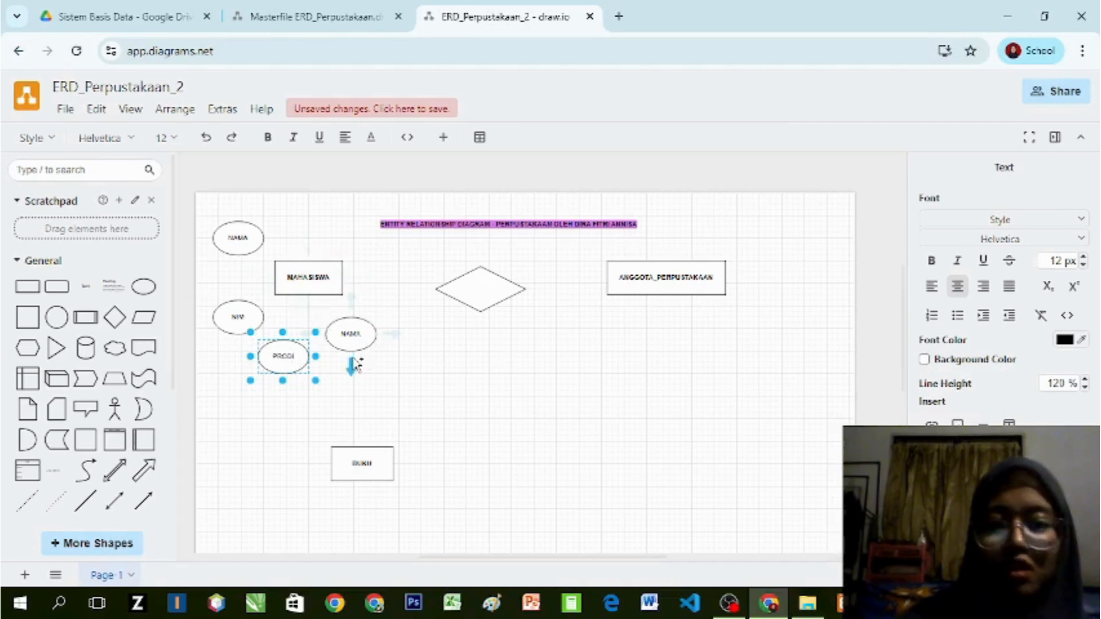
pyautogui.doubleClick(345, 328)
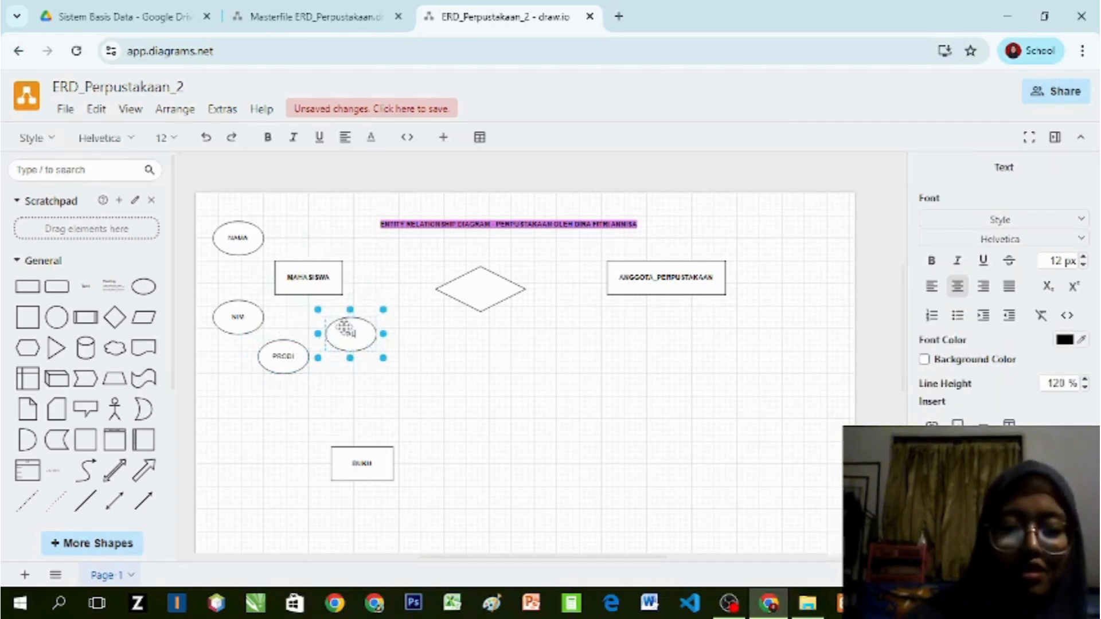
pyautogui.click(570, 456)
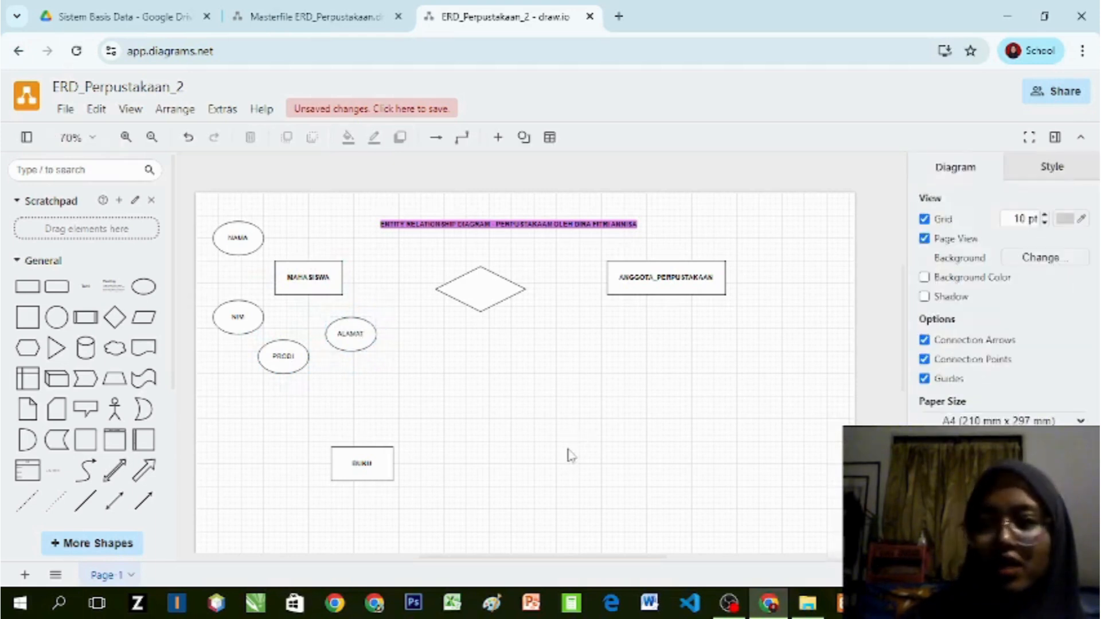
# Step: Spread the ALAMAT, PRODI and NIM ellipses lower below MAHASISWA and align the NAMA ellipse level with that rectangle
pyautogui.click(286, 356)
pyautogui.moveTo(357, 328); pyautogui.dragTo(356, 334)
pyautogui.click(281, 362)
pyautogui.moveTo(281, 362); pyautogui.dragTo(298, 379)
pyautogui.moveTo(243, 324); pyautogui.dragTo(249, 342)
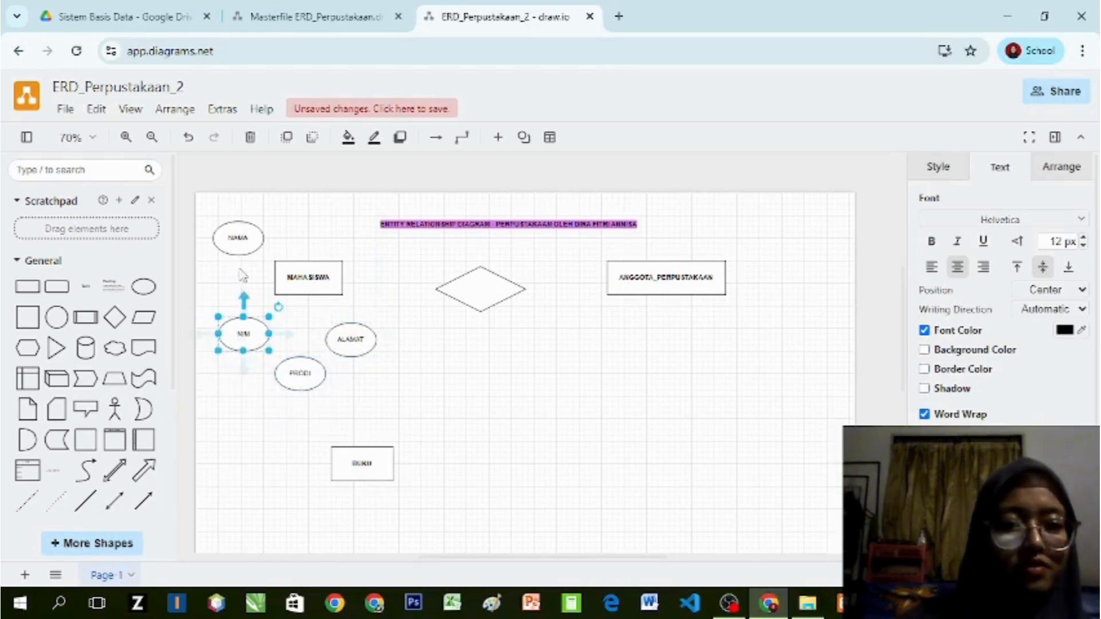
pyautogui.moveTo(236, 238); pyautogui.dragTo(236, 277)
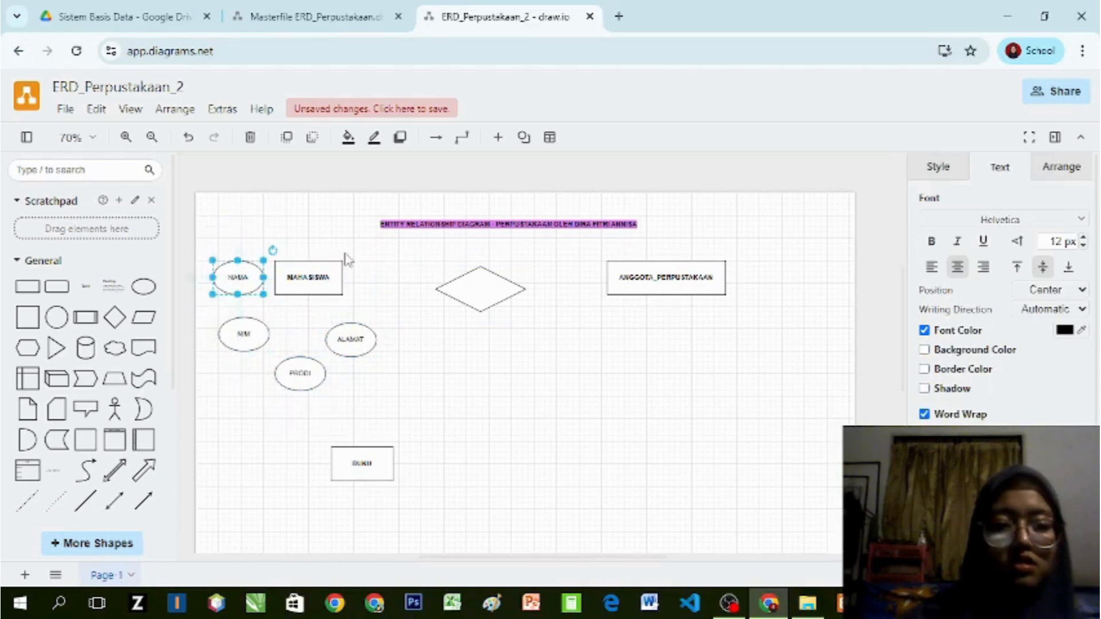
# Step: Shift the MAHASISWA rectangle slightly right to leave a gap beside the NAMA ellipse
pyautogui.click(325, 271)
pyautogui.moveTo(326, 271); pyautogui.dragTo(342, 271)
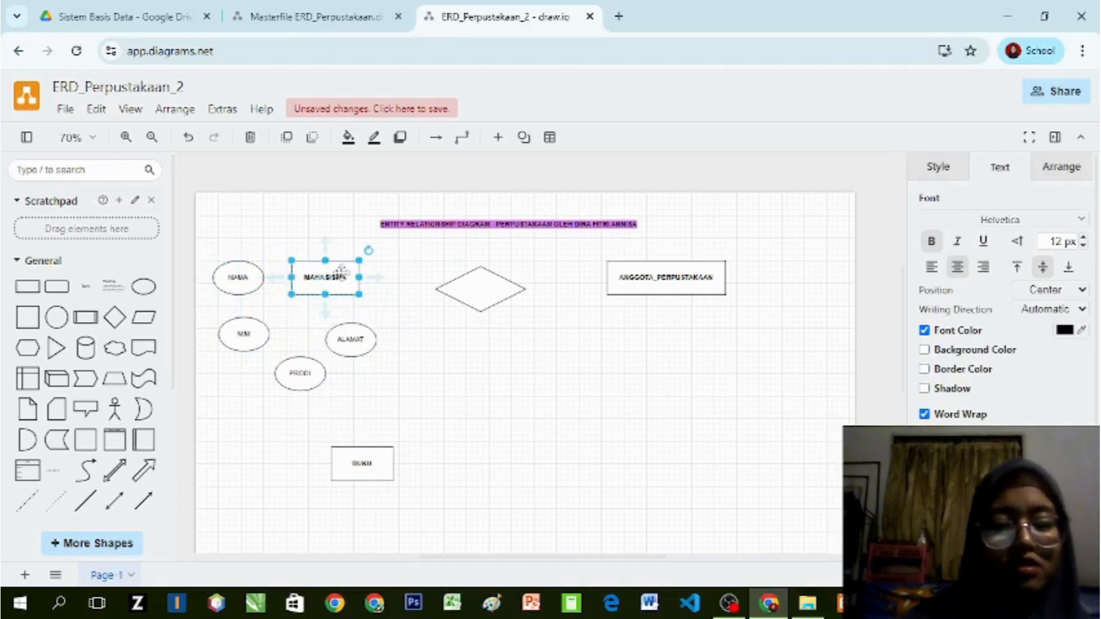
pyautogui.click(453, 373)
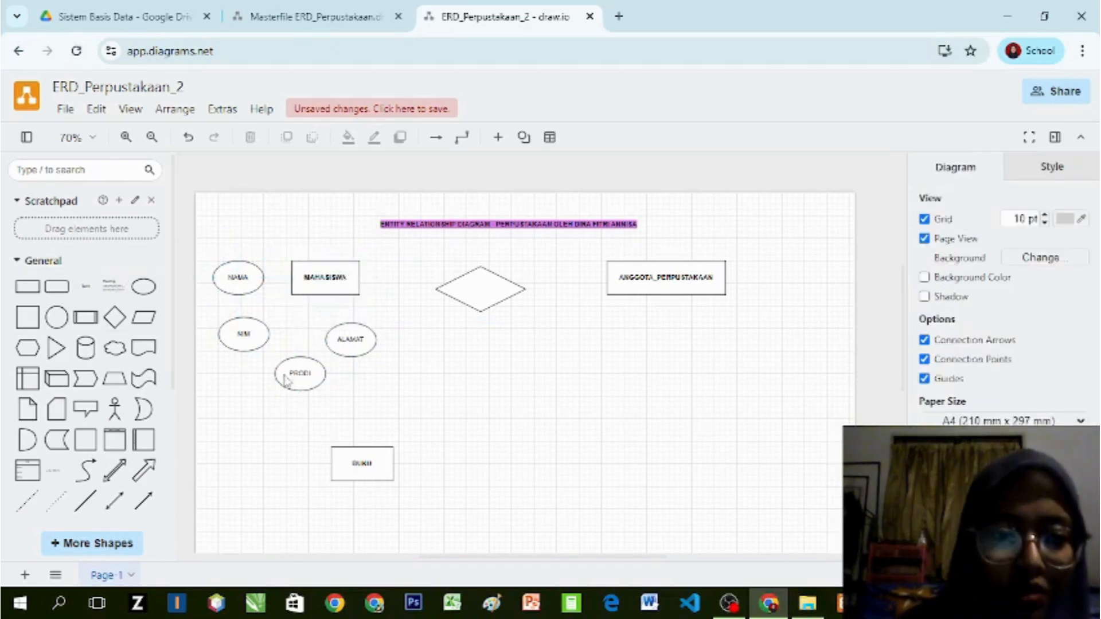
pyautogui.click(505, 284)
pyautogui.click(658, 279)
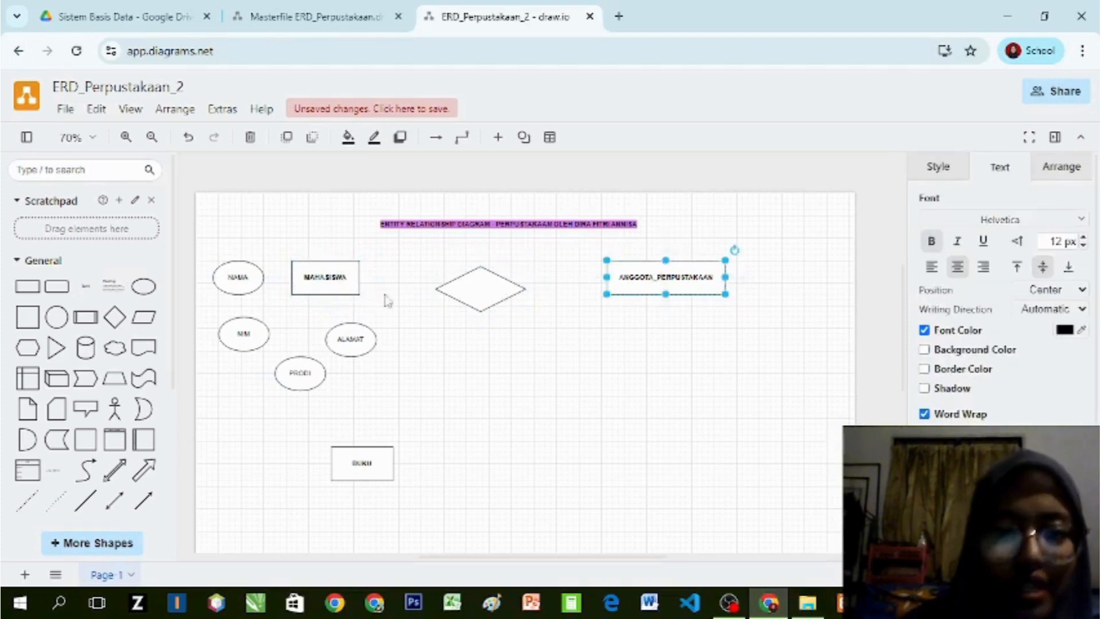
pyautogui.click(343, 278)
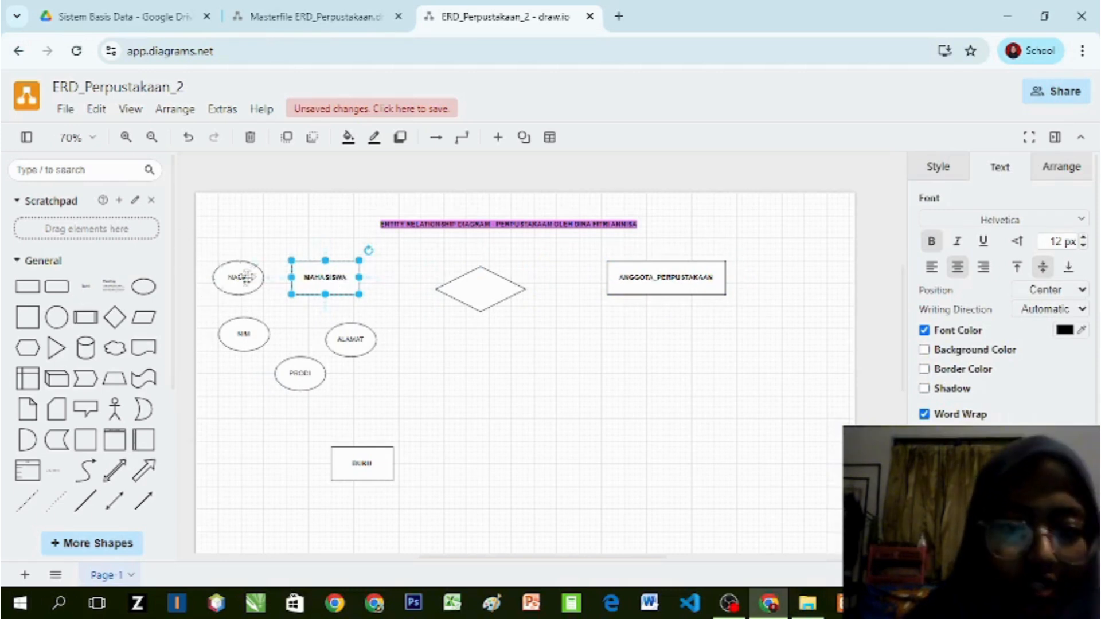
pyautogui.click(253, 274)
pyautogui.click(460, 294)
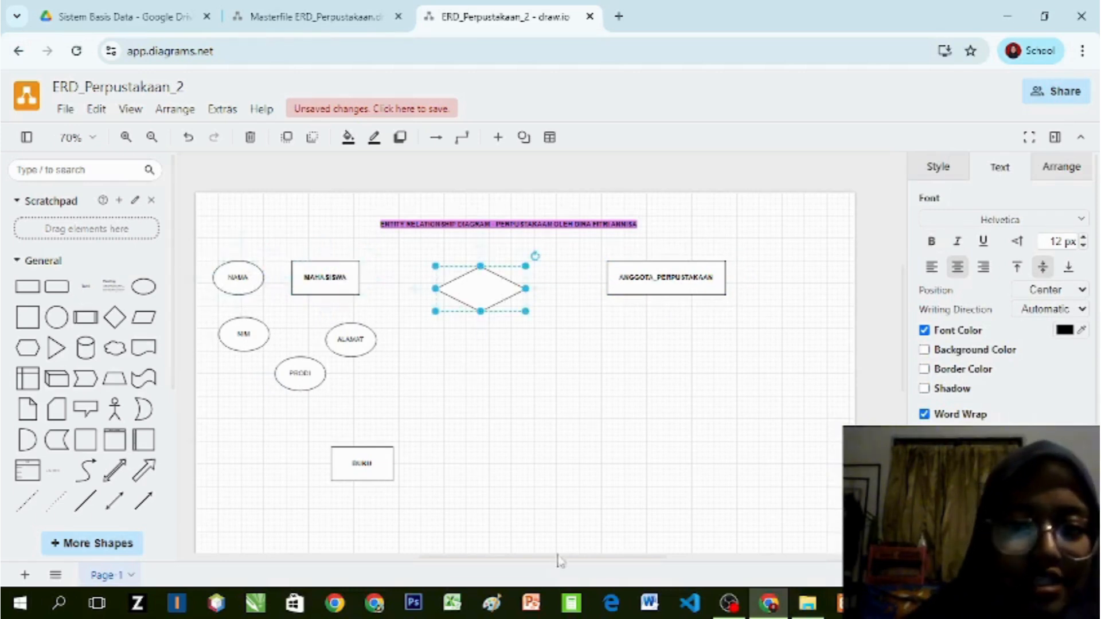
pyautogui.click(512, 437)
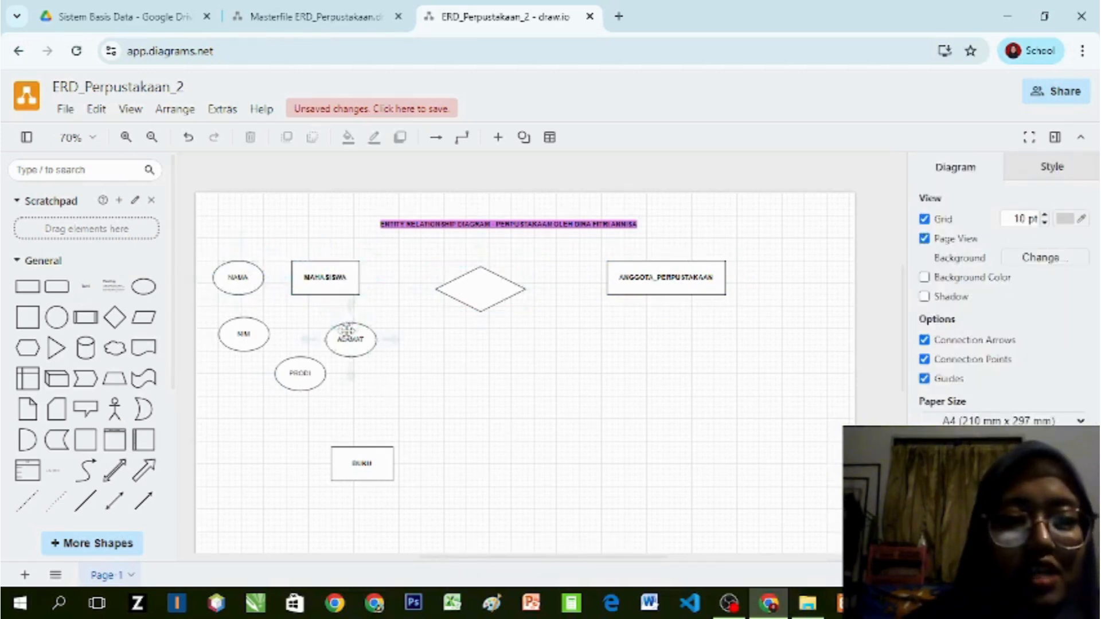
# Step: Move the ALAMAT ellipse farther right, below the gap between MAHASISWA and the diamond
pyautogui.moveTo(346, 331); pyautogui.dragTo(374, 333)
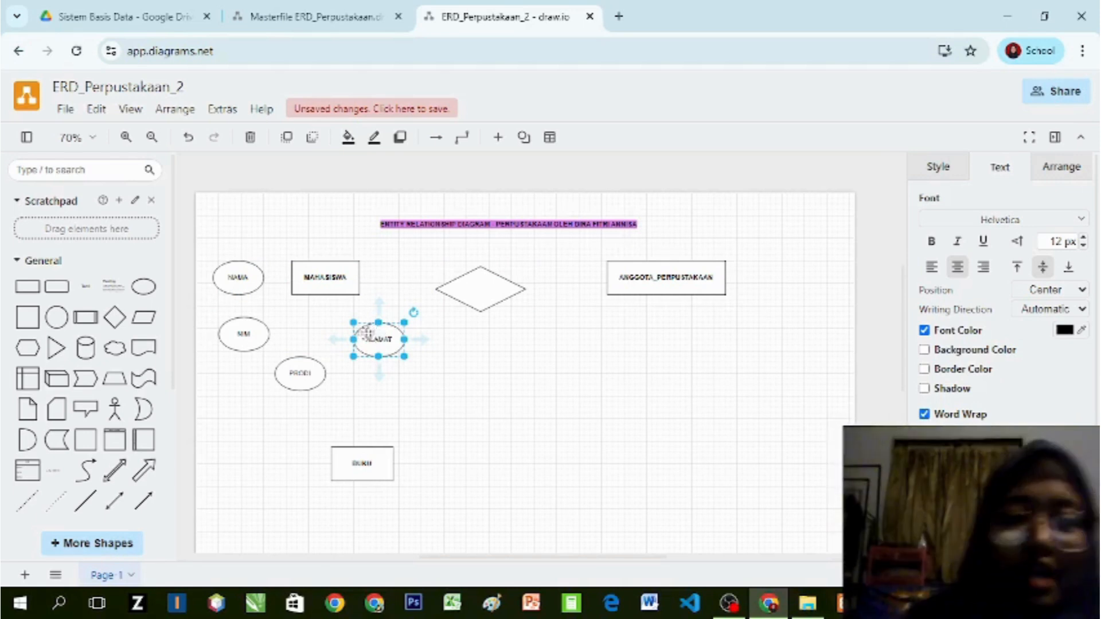
pyautogui.click(374, 297)
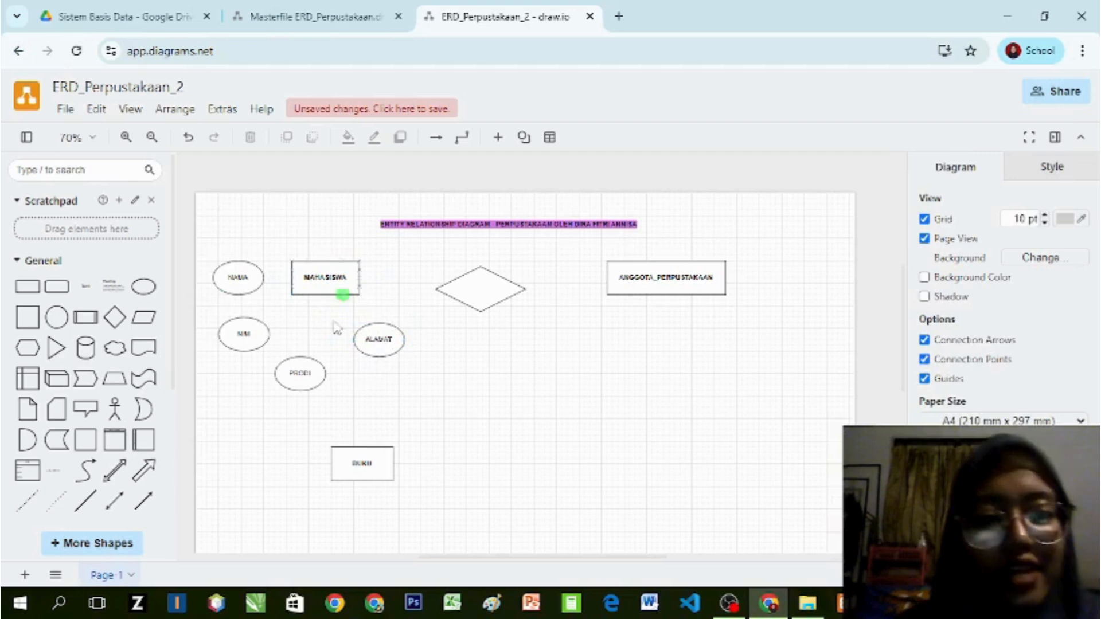
pyautogui.click(344, 295)
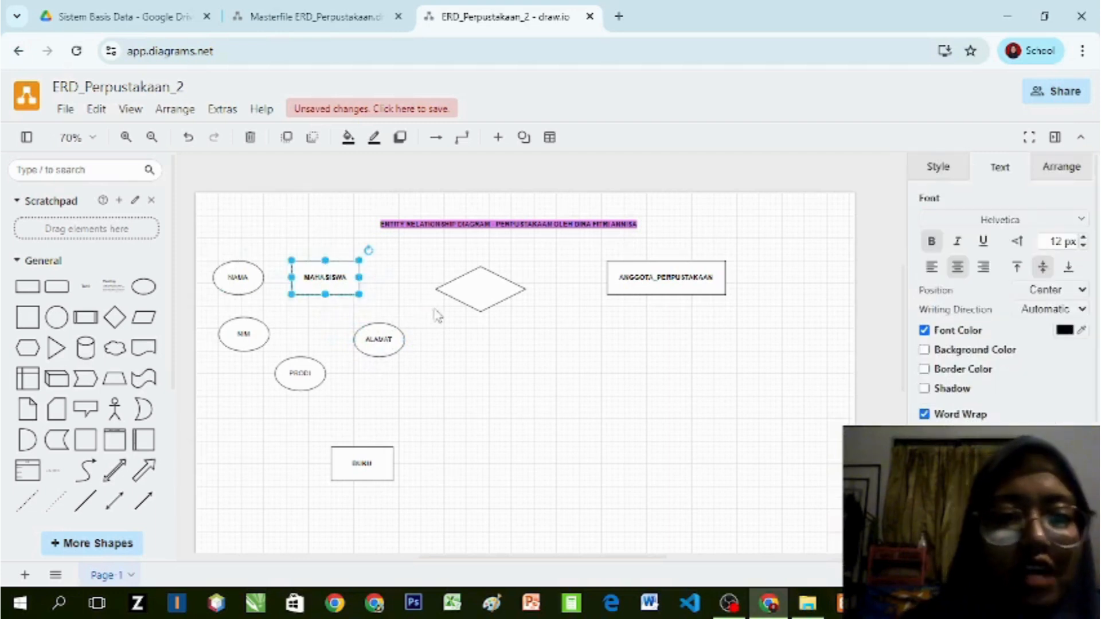
pyautogui.click(469, 294)
pyautogui.click(378, 339)
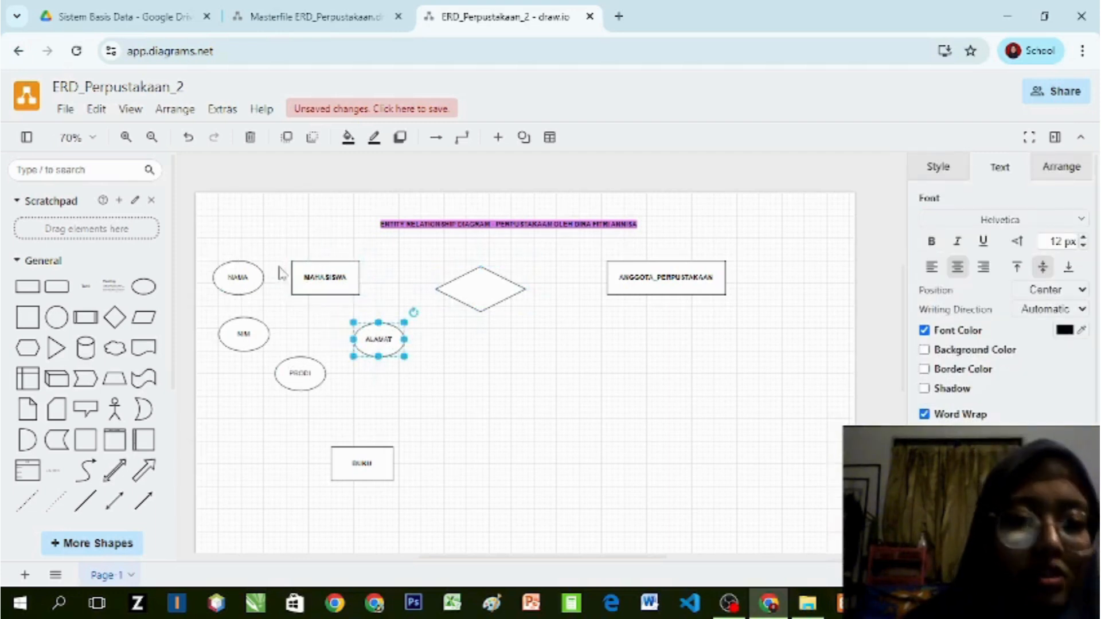
# Step: Connect the NAMA ellipse to the MAHASISWA rectangle with a line and set its line end to None
pyautogui.moveTo(264, 277); pyautogui.dragTo(292, 278)
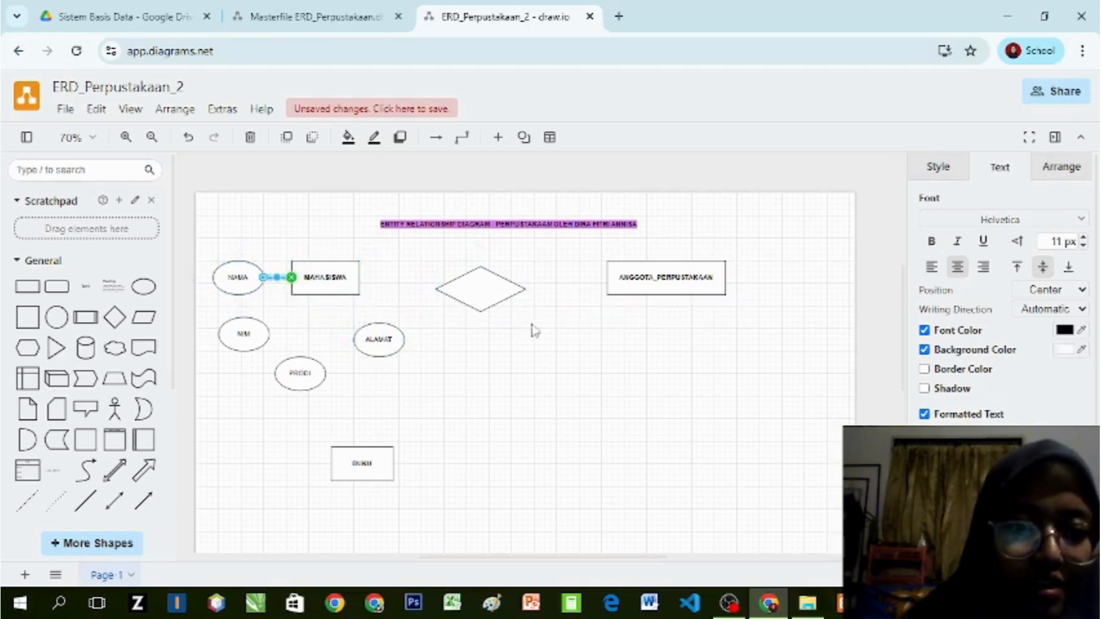
pyautogui.click(455, 313)
pyautogui.click(280, 278)
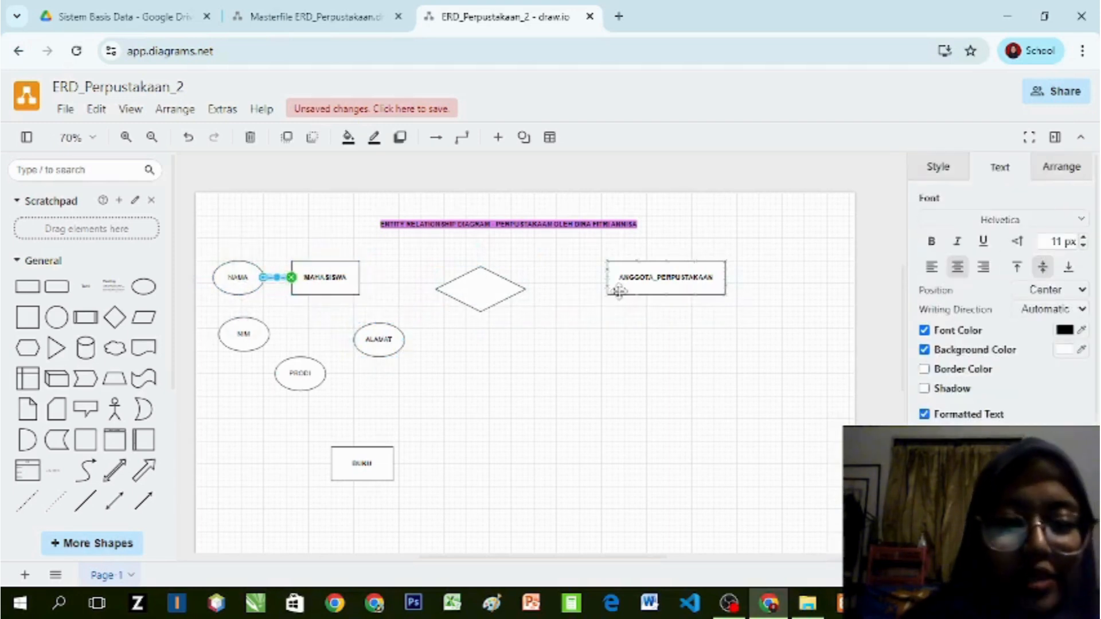
pyautogui.click(939, 167)
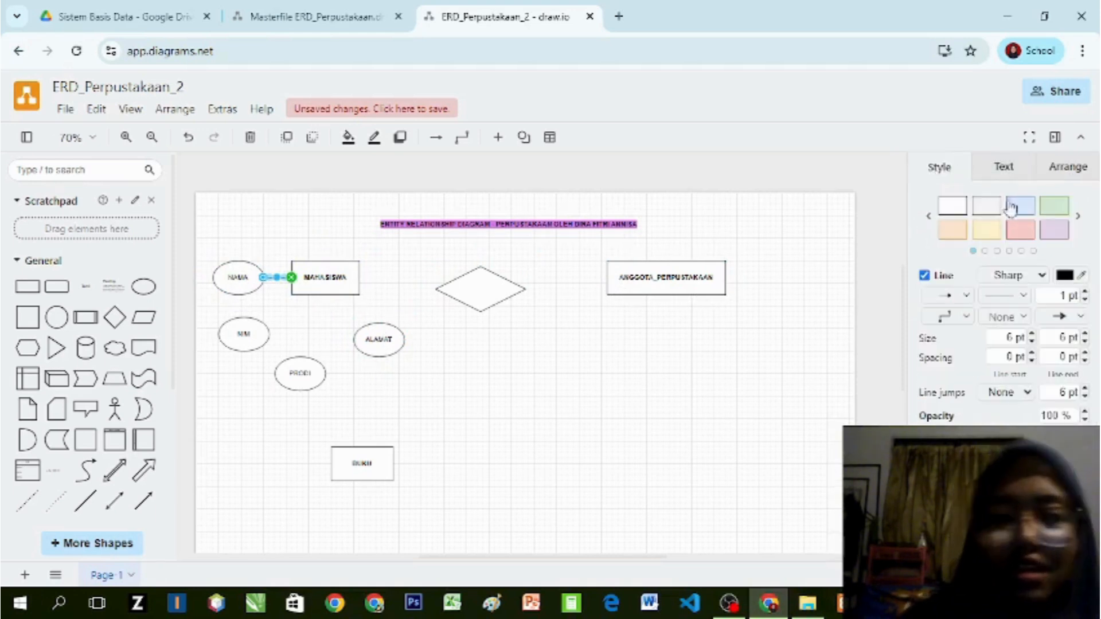
pyautogui.click(1080, 316)
pyautogui.click(917, 148)
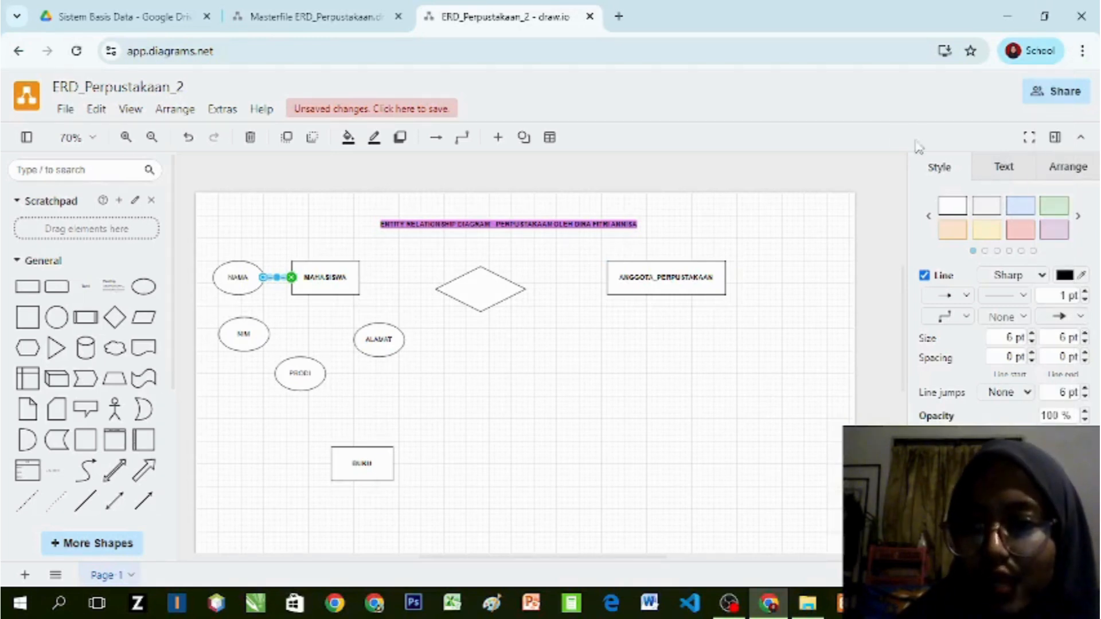
pyautogui.click(1080, 316)
pyautogui.click(1056, 103)
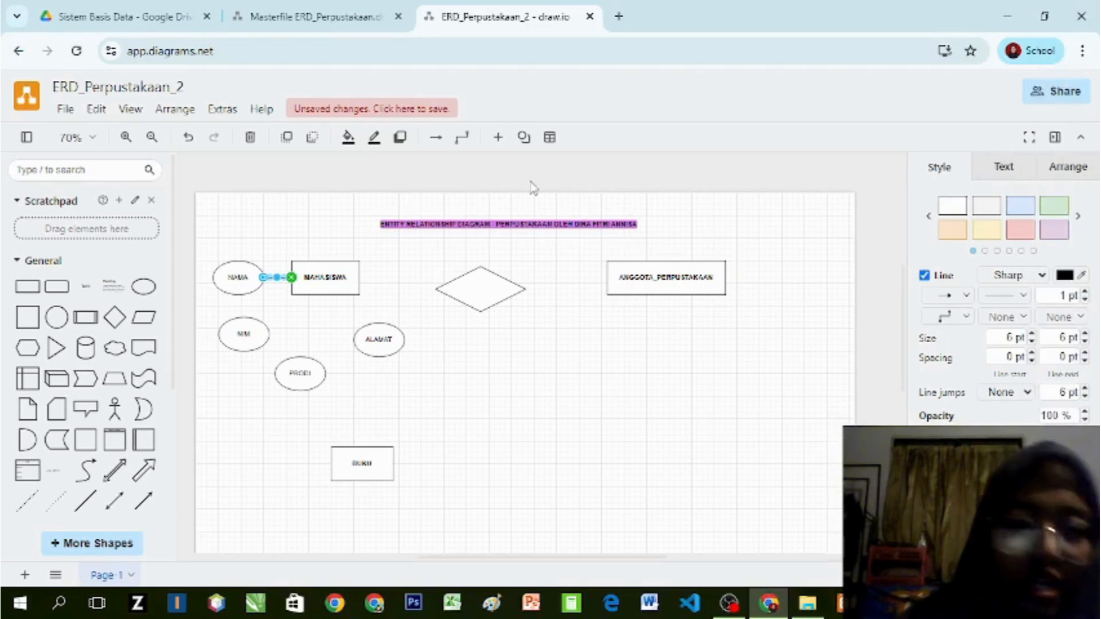
pyautogui.click(313, 328)
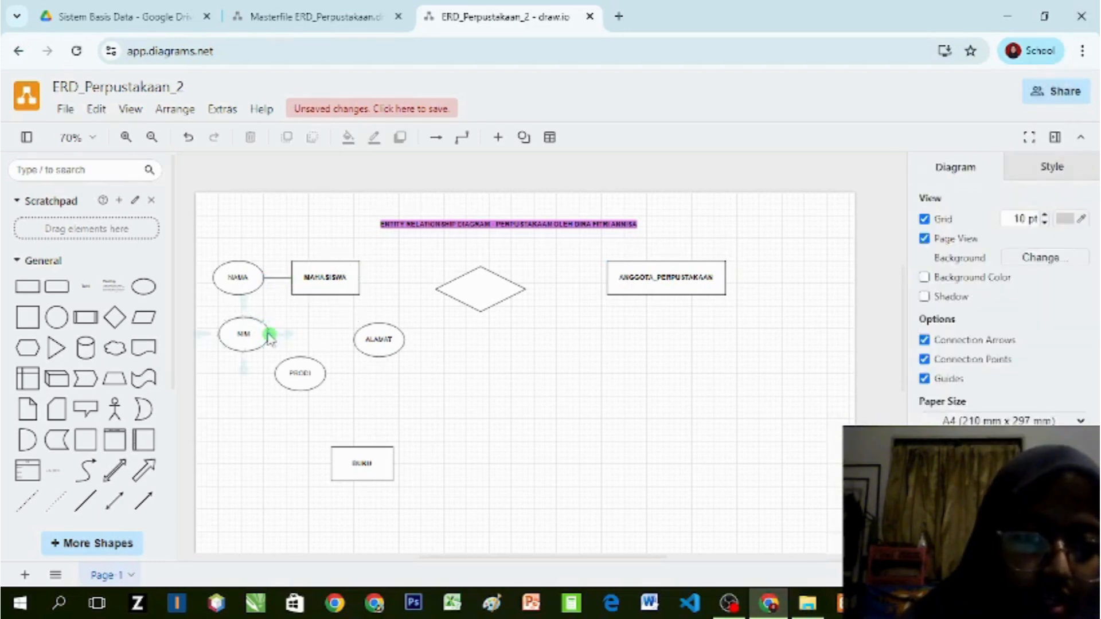
# Step: Connect the NIM ellipse to the left side of MAHASISWA with a line that has no arrowhead
pyautogui.moveTo(274, 339); pyautogui.dragTo(291, 285)
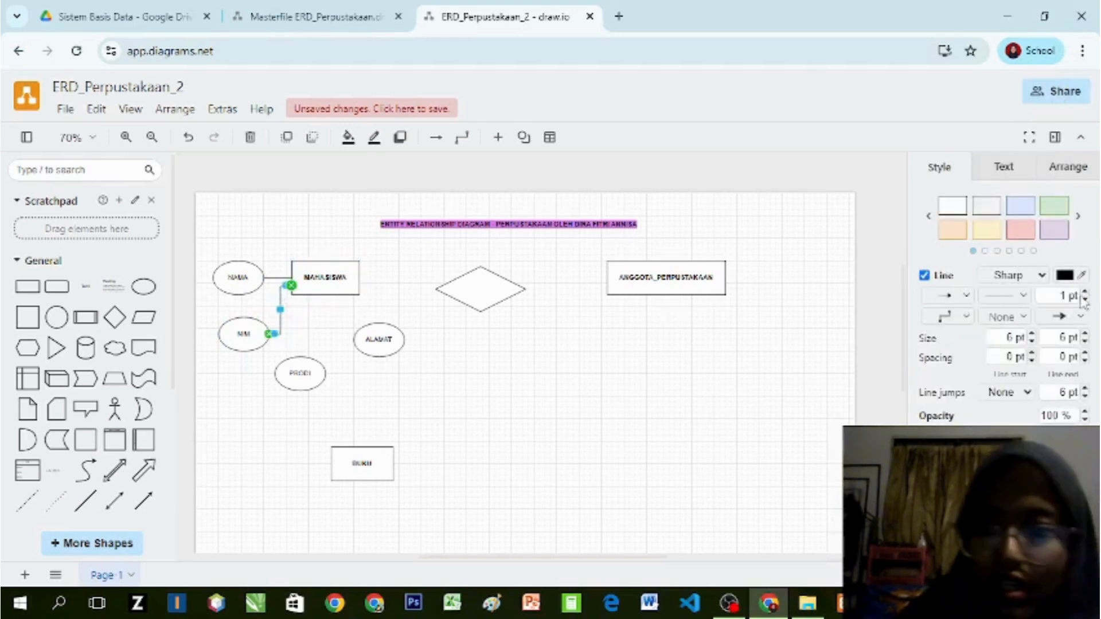
pyautogui.click(1067, 315)
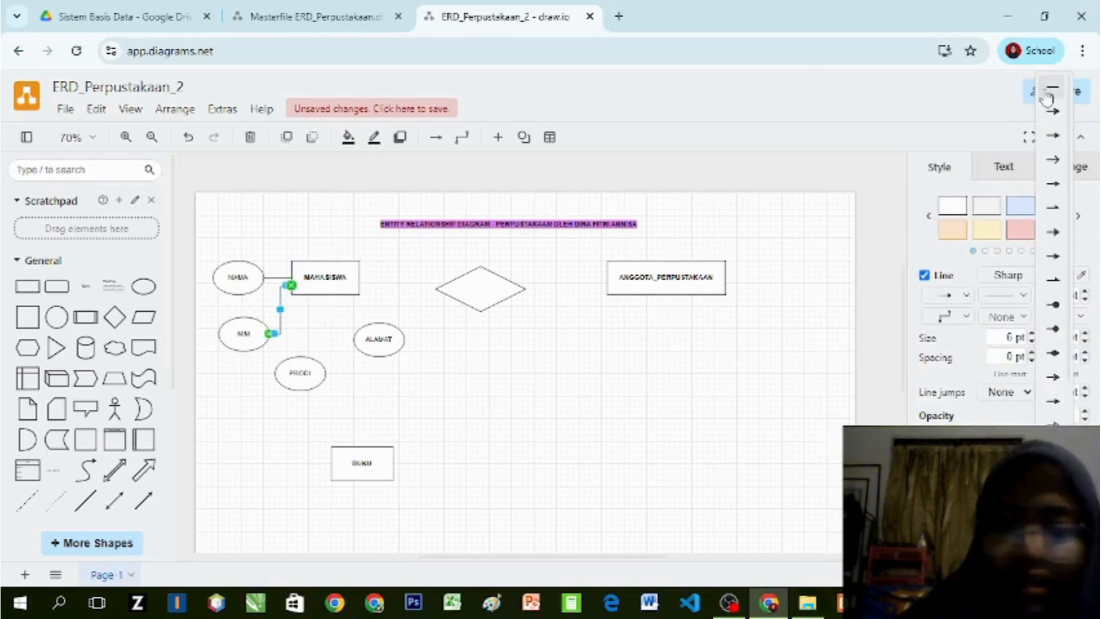
pyautogui.click(1047, 92)
# Step: Connect the PRODI ellipse to the underside of MAHASISWA with a line and set its line end to None
pyautogui.click(301, 364)
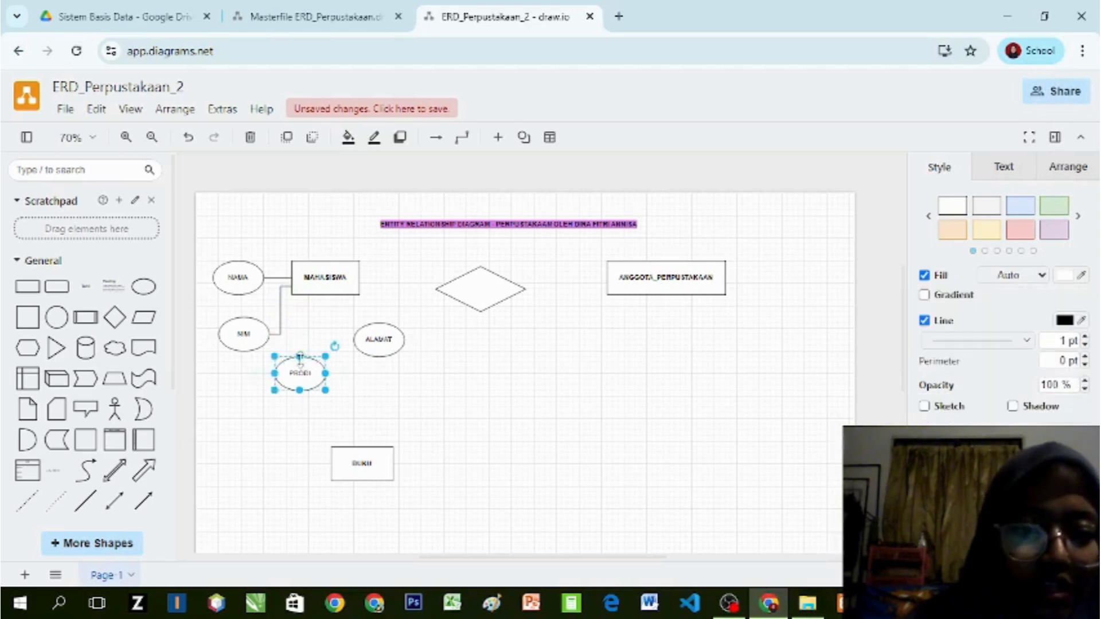
pyautogui.click(448, 377)
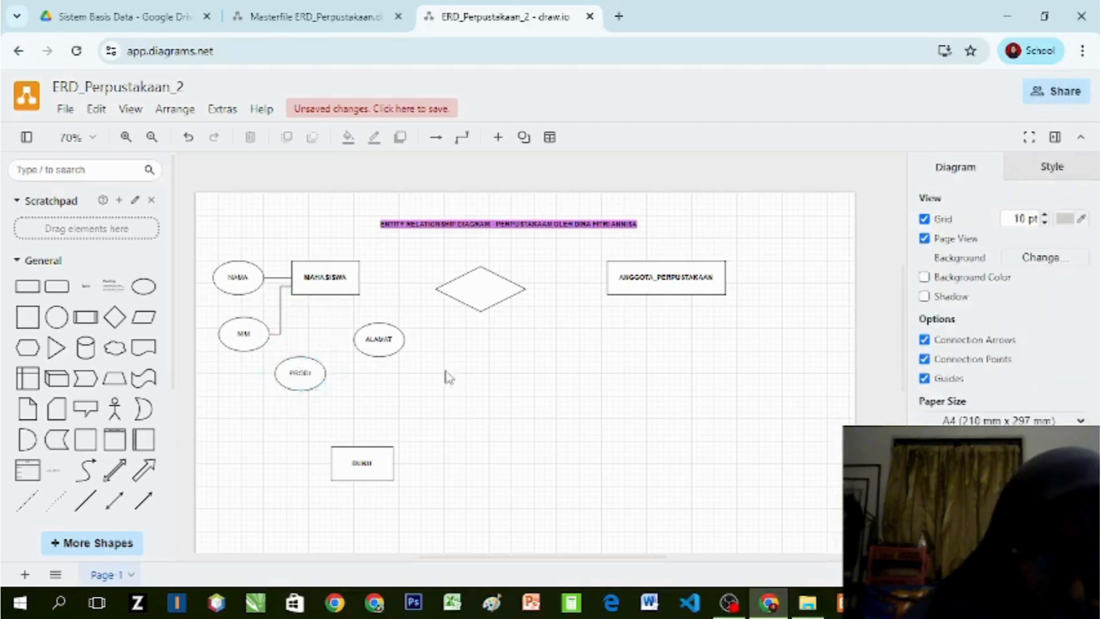
pyautogui.click(296, 380)
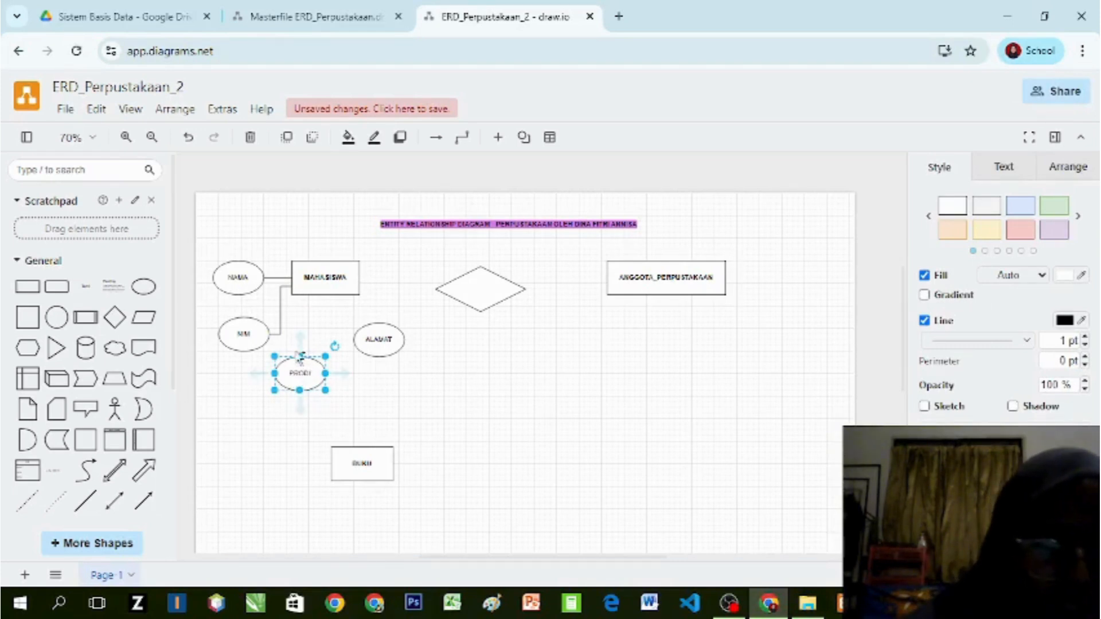
pyautogui.moveTo(301, 343)
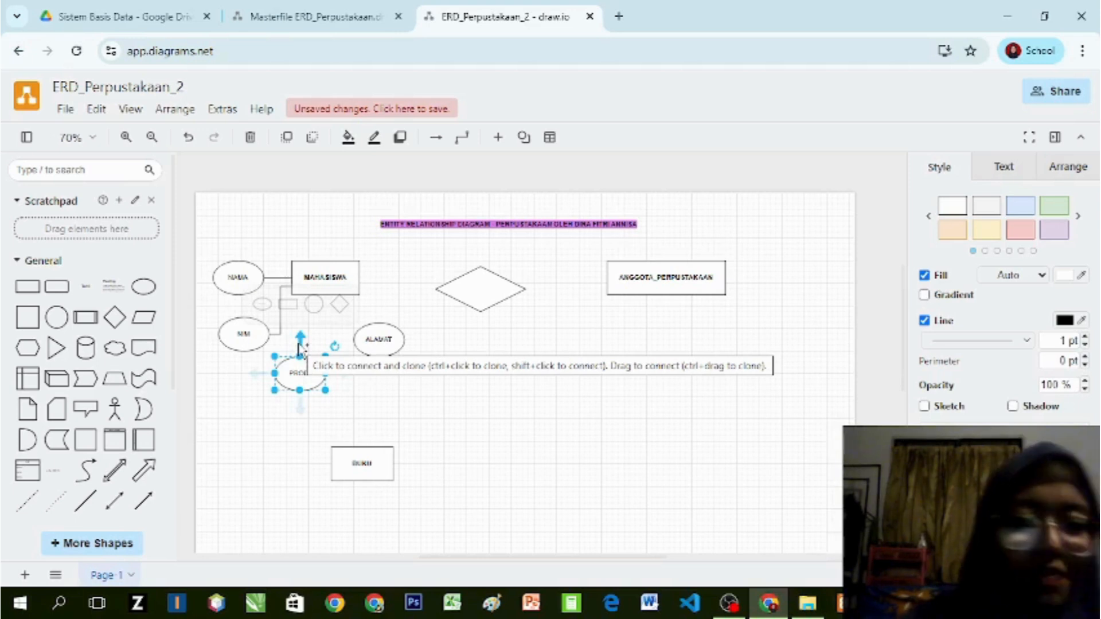
pyautogui.moveTo(300, 347)
pyautogui.mouseDown()
pyautogui.moveTo(302, 259)
pyautogui.moveTo(299, 293)
pyautogui.mouseUp()
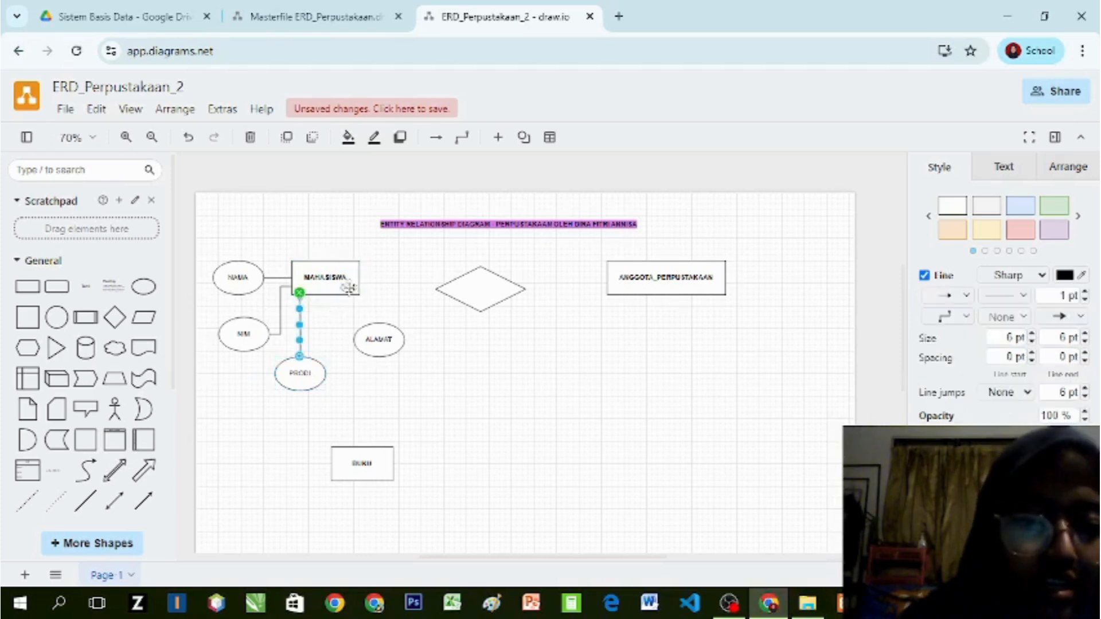
pyautogui.click(1082, 315)
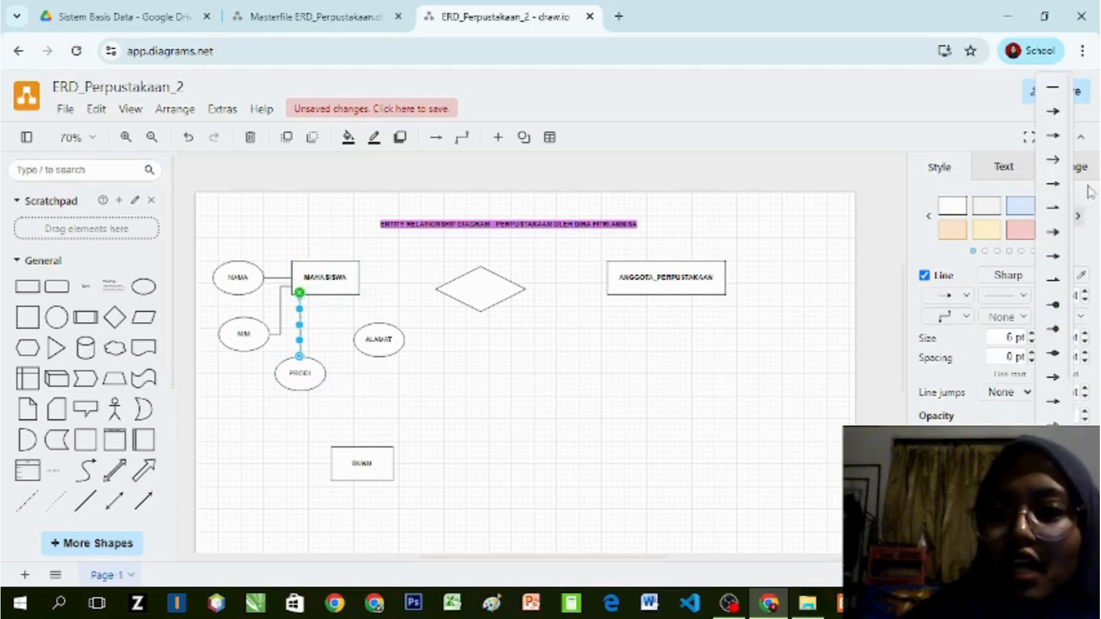
pyautogui.click(1061, 89)
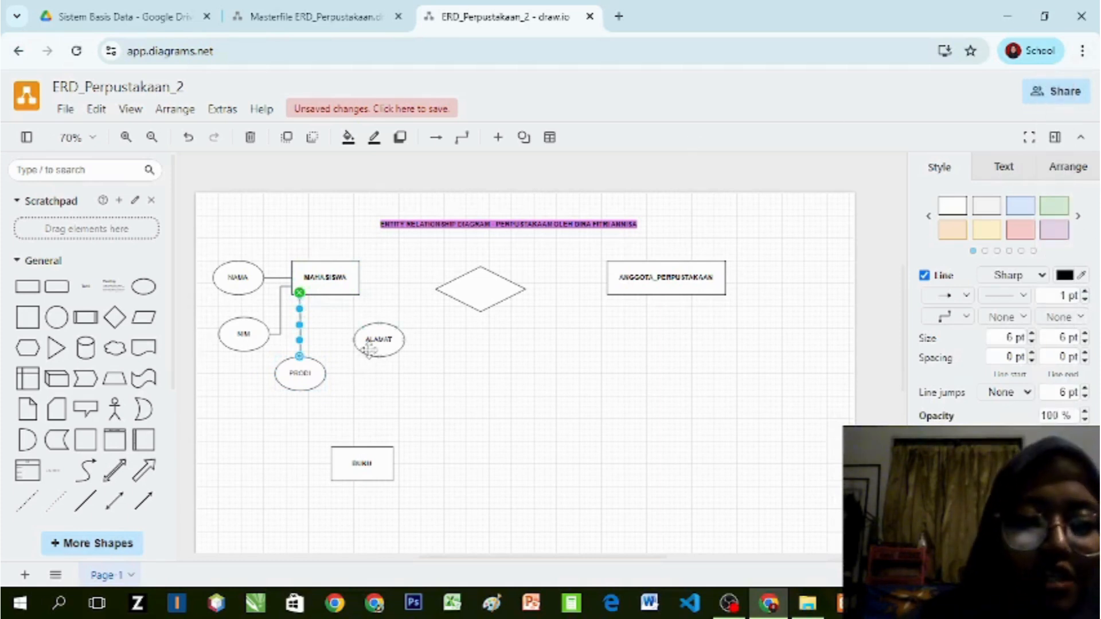
# Step: Move the ALAMAT ellipse closer beneath MAHASISWA and connect it to the rectangle's bottom with a line that has no arrowhead
pyautogui.moveTo(373, 343); pyautogui.dragTo(344, 351)
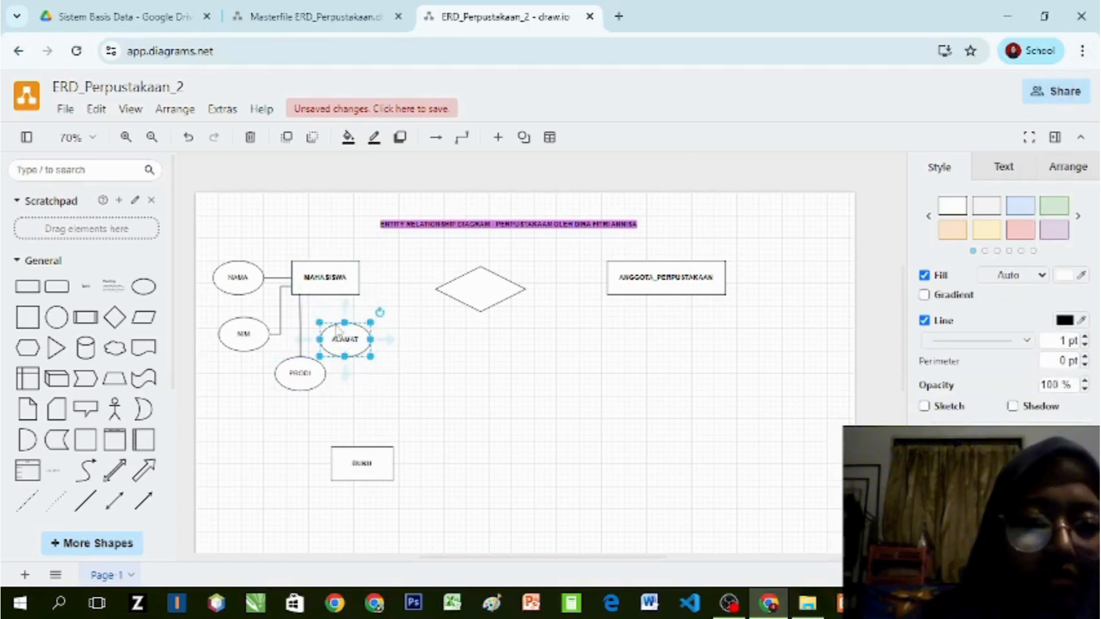
pyautogui.moveTo(345, 304); pyautogui.dragTo(325, 294)
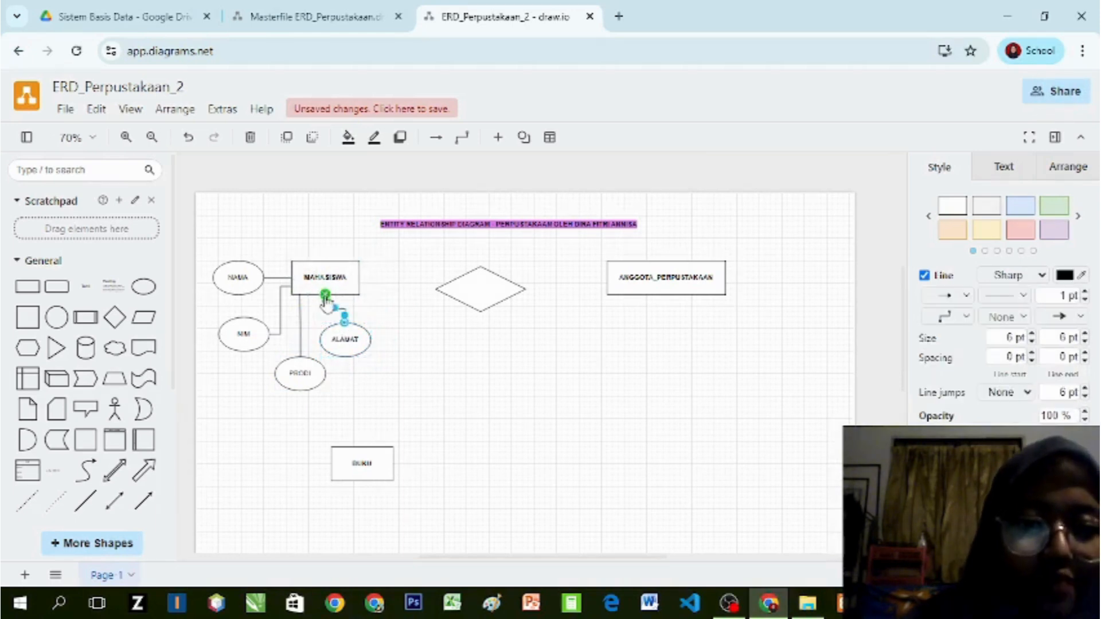
pyautogui.click(1067, 317)
pyautogui.click(1049, 87)
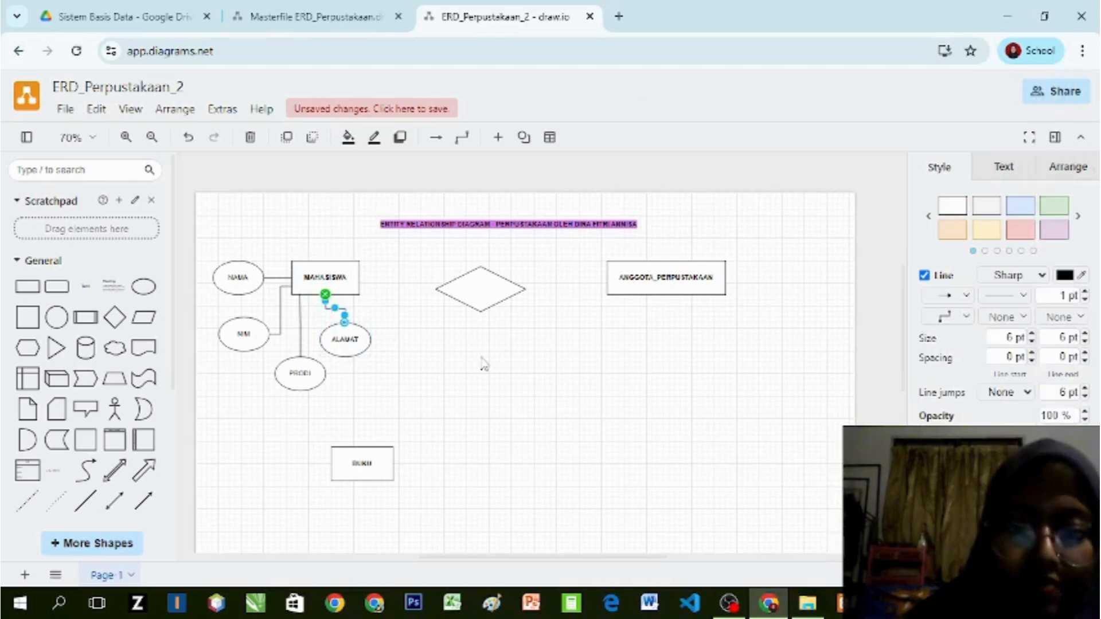
pyautogui.click(484, 363)
pyautogui.click(483, 363)
# Step: Align the relationship diamond level with the MAHASISWA rectangle and label it MENDAFTAR
pyautogui.moveTo(484, 285); pyautogui.dragTo(469, 275)
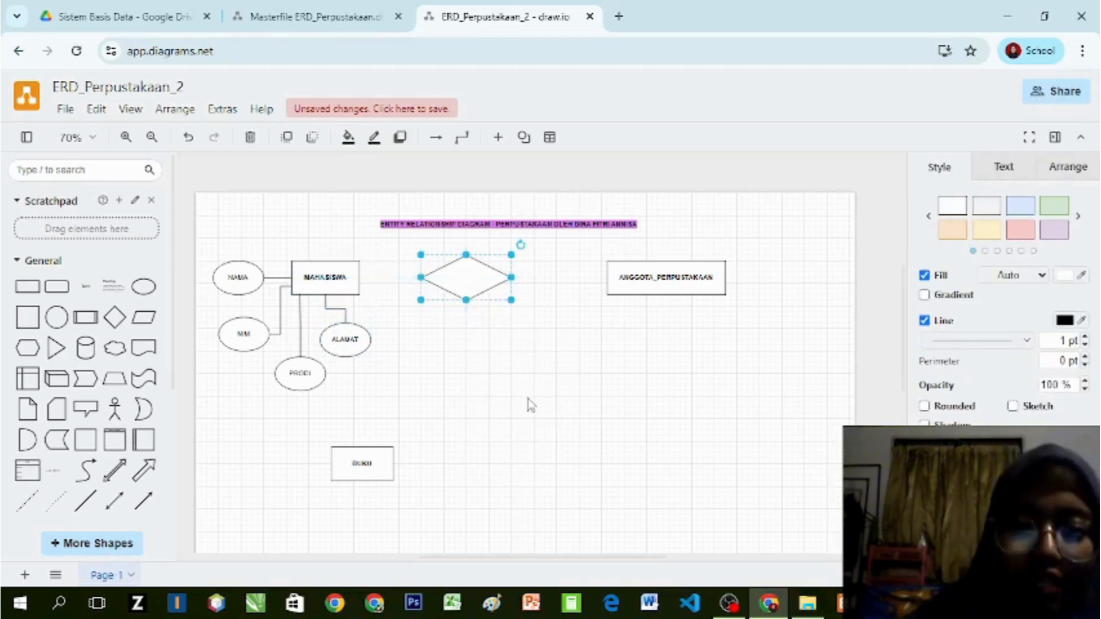
pyautogui.click(487, 318)
pyautogui.doubleClick(463, 278)
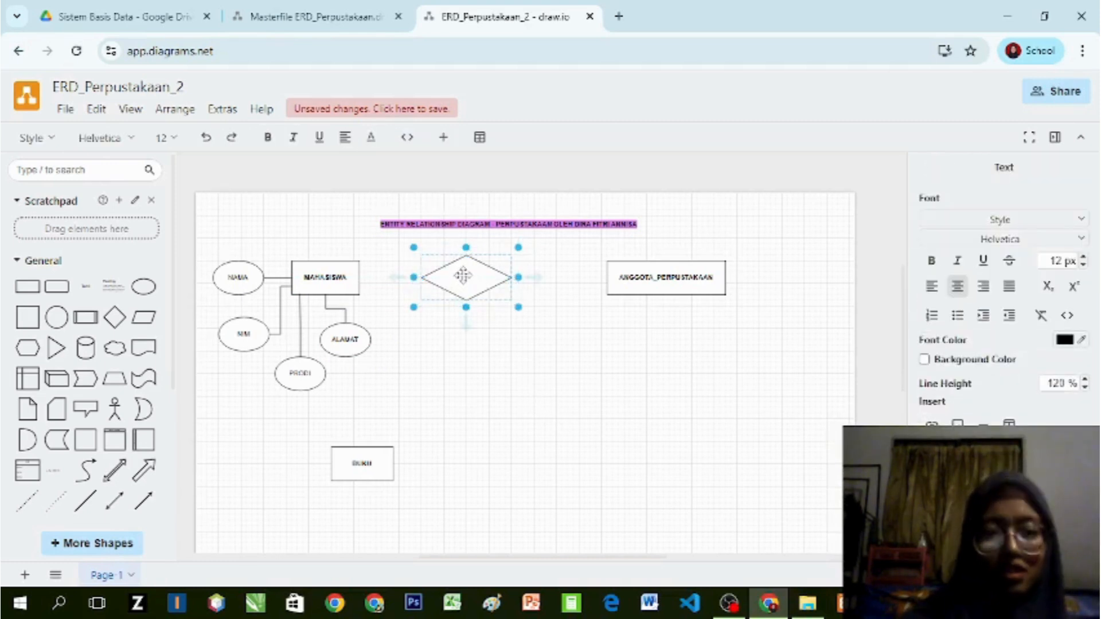
pyautogui.write('MENDAFTAR')
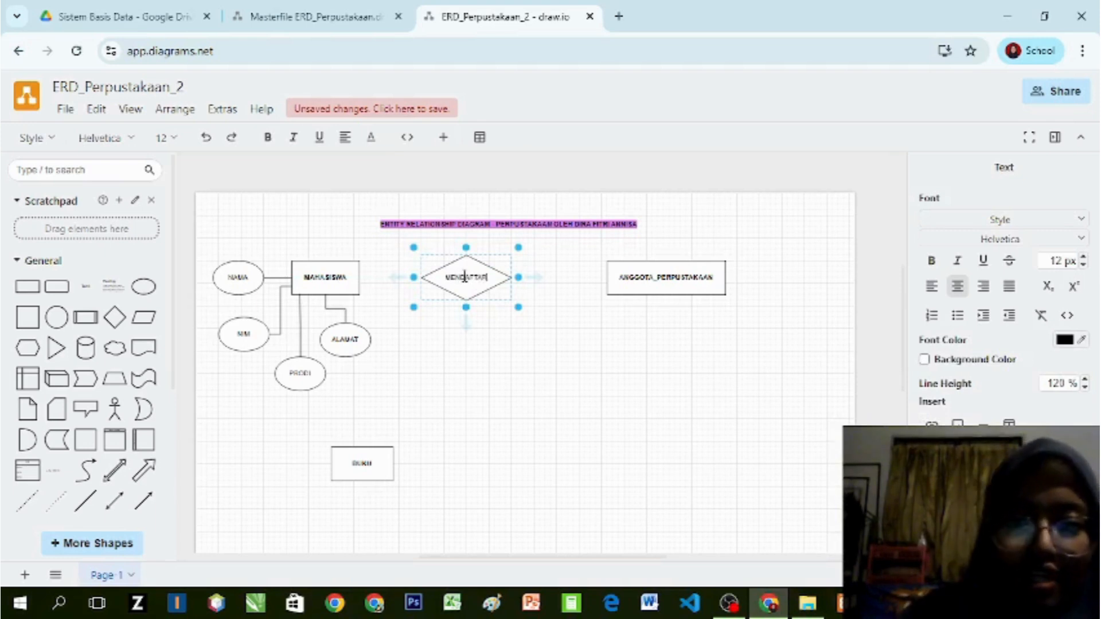
pyautogui.click(610, 395)
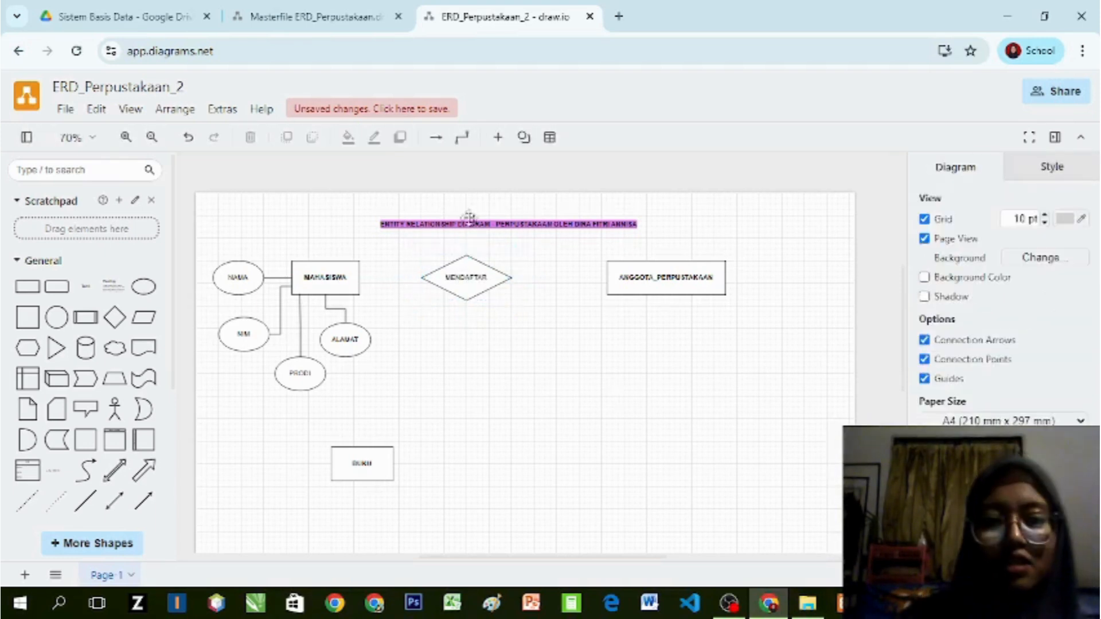
# Step: Make the MENDAFTAR diamond's label bold
pyautogui.click(464, 297)
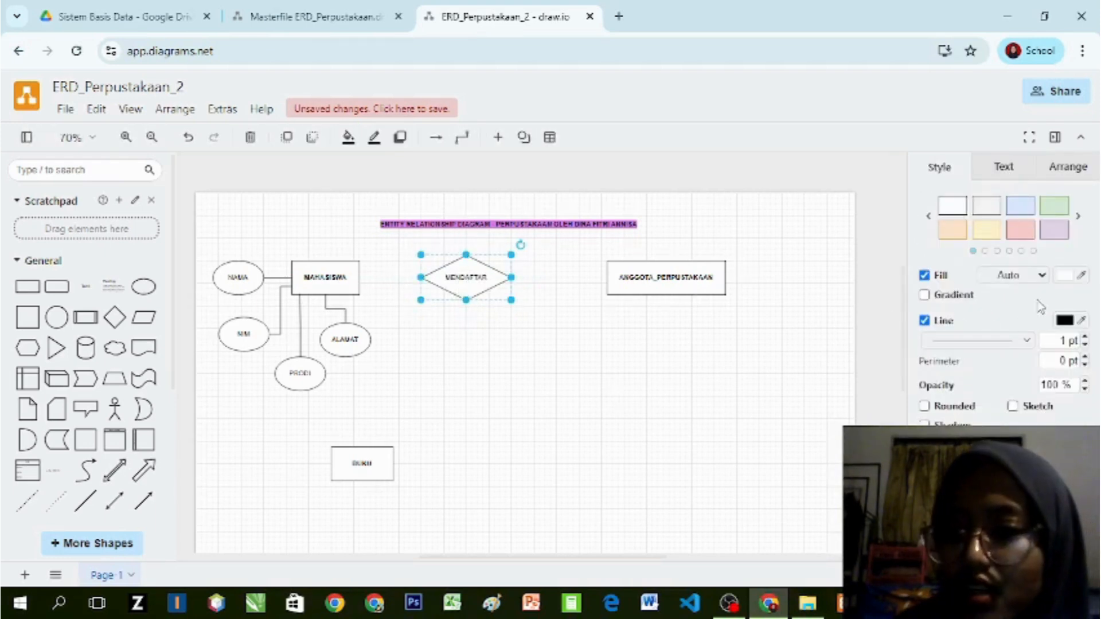
pyautogui.click(996, 172)
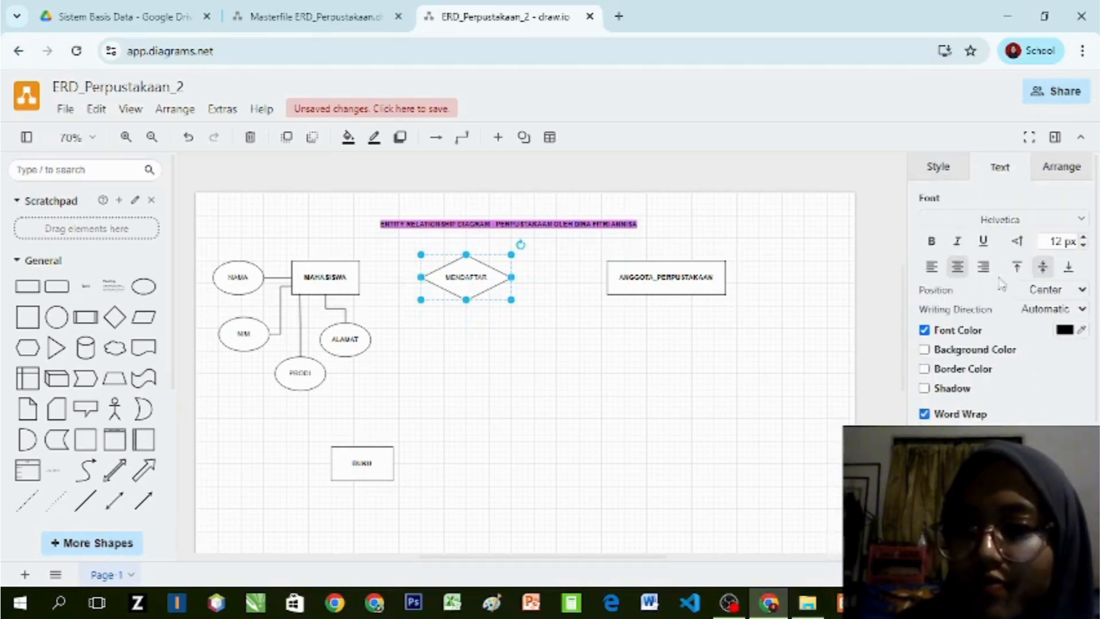
pyautogui.click(931, 241)
pyautogui.click(445, 347)
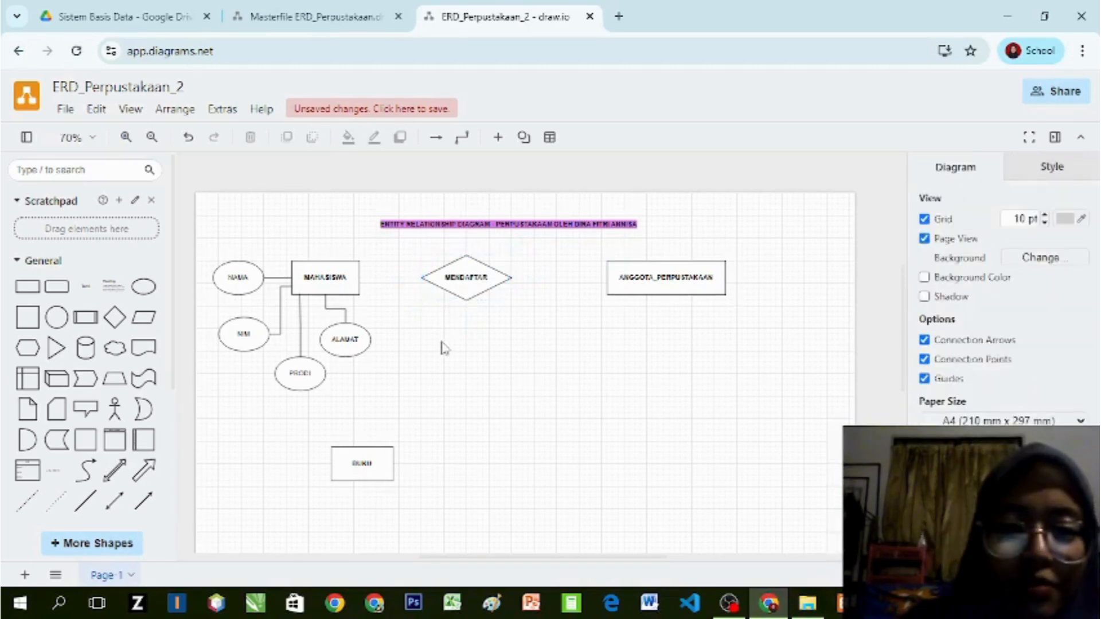
# Step: Connect the right side of MAHASISWA to the MENDAFTAR diamond with a line and set its line end to None
pyautogui.click(450, 286)
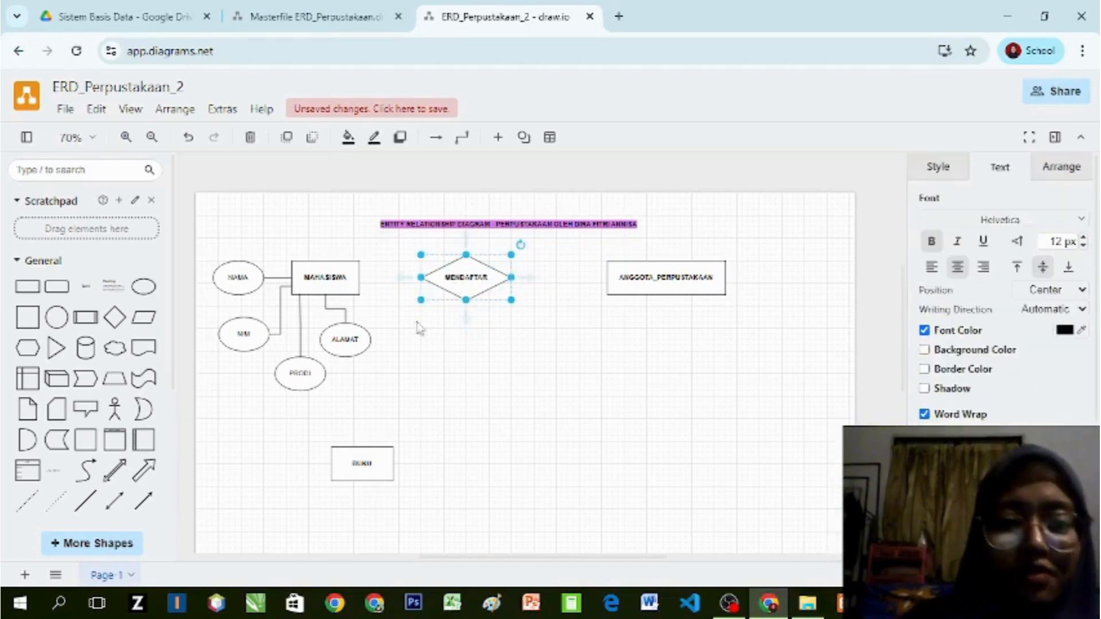
pyautogui.click(379, 283)
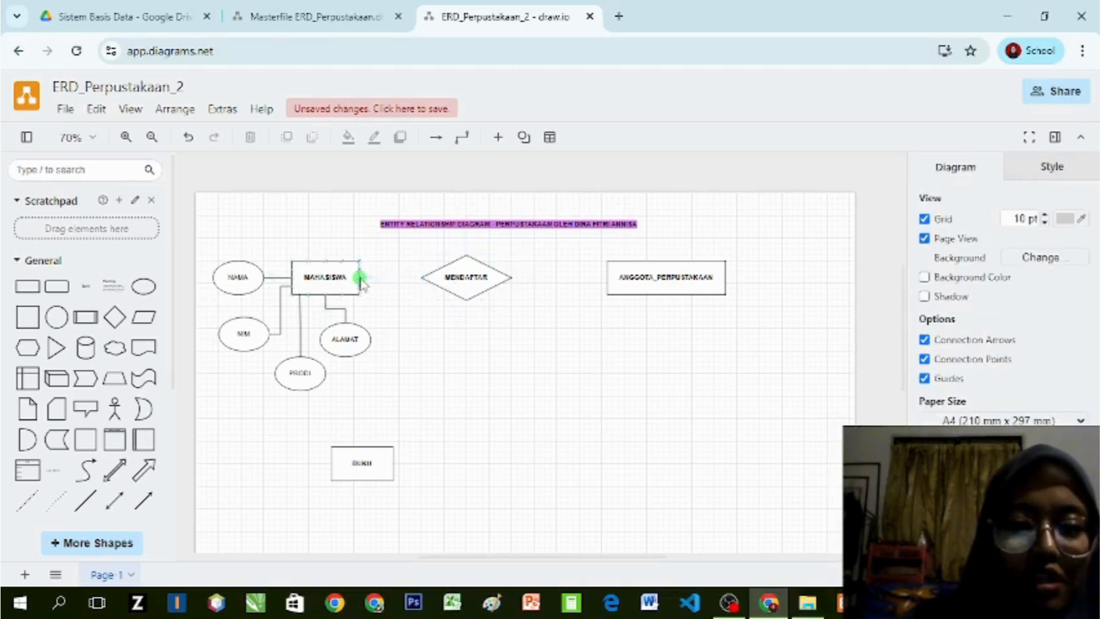
pyautogui.moveTo(361, 280); pyautogui.dragTo(421, 277)
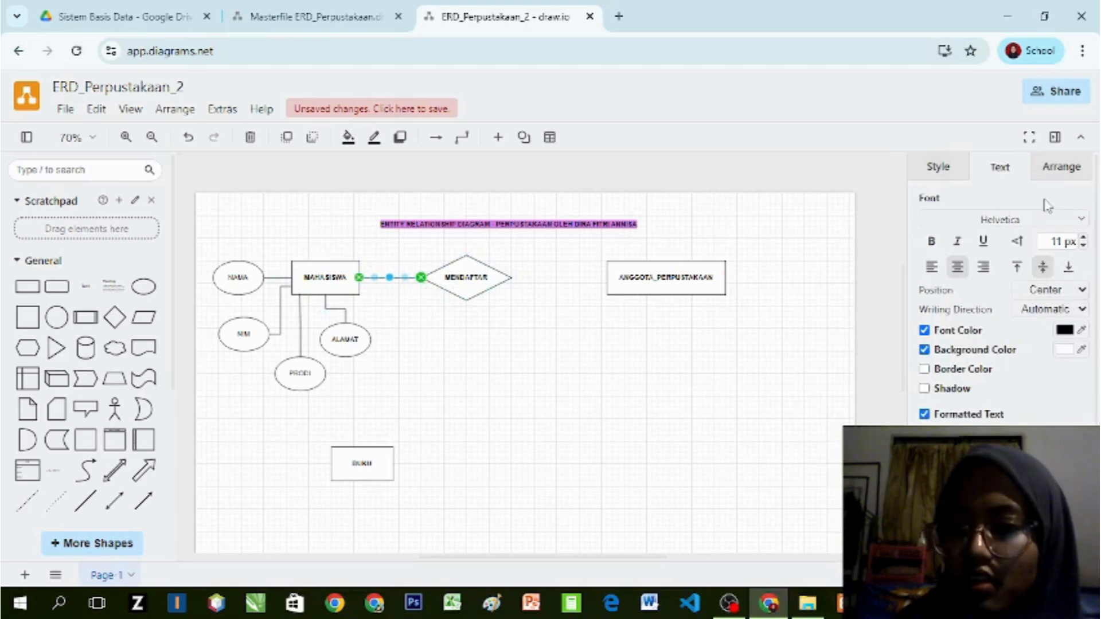
pyautogui.click(963, 173)
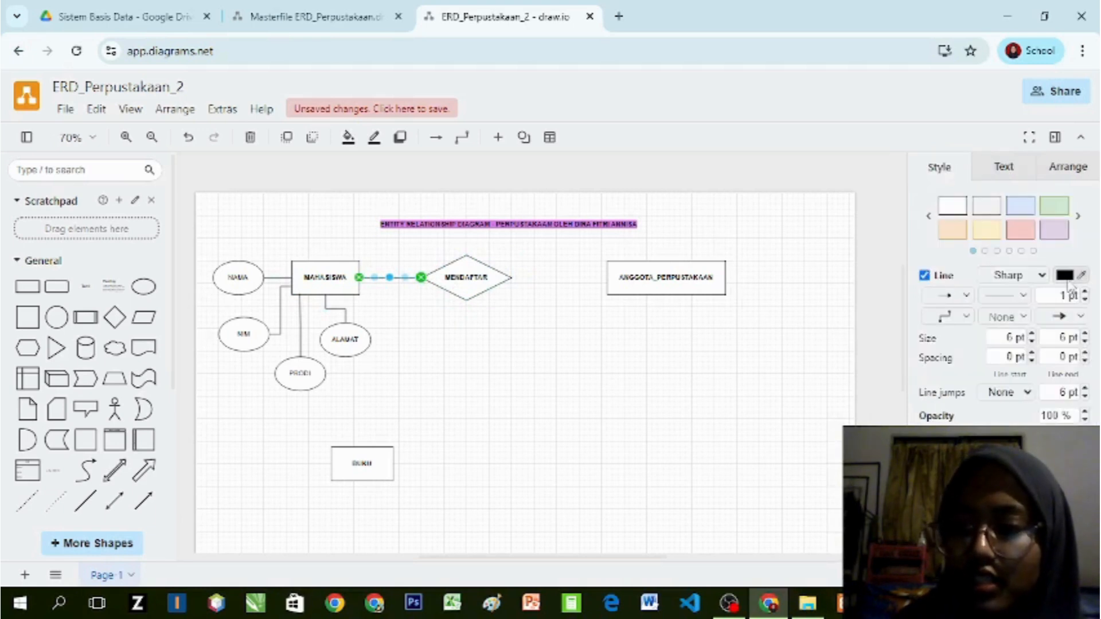
pyautogui.click(1081, 320)
pyautogui.click(1058, 86)
pyautogui.click(475, 329)
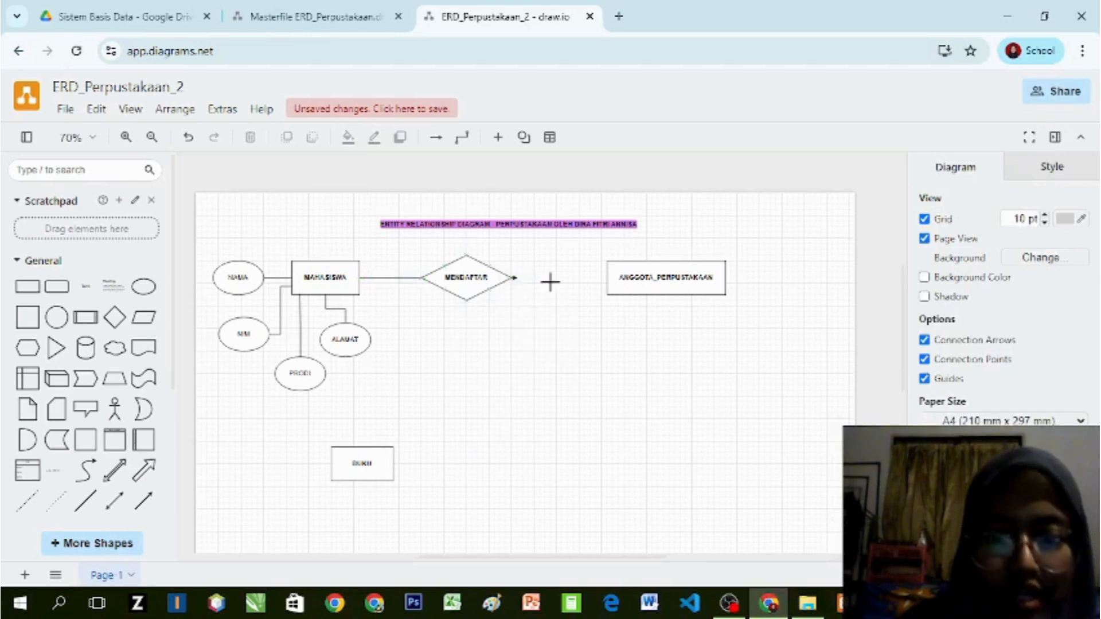
# Step: Connect the MENDAFTAR diamond to the ANGGOTA_PERPUSTAKAAN rectangle with a line that has no arrowhead
pyautogui.moveTo(550, 281); pyautogui.dragTo(602, 279)
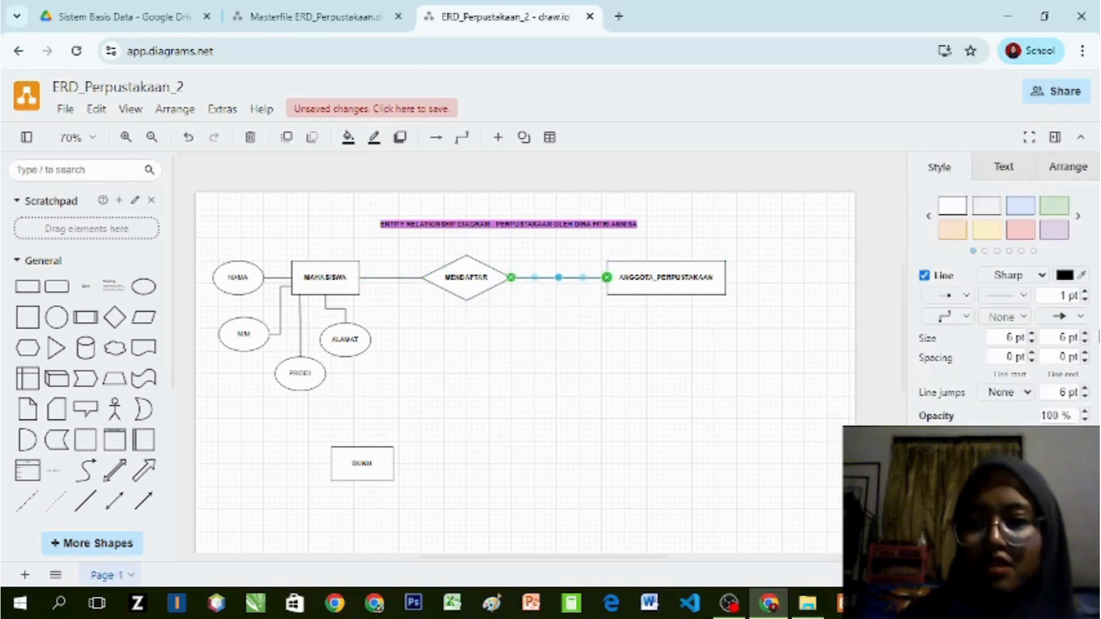
pyautogui.click(1082, 316)
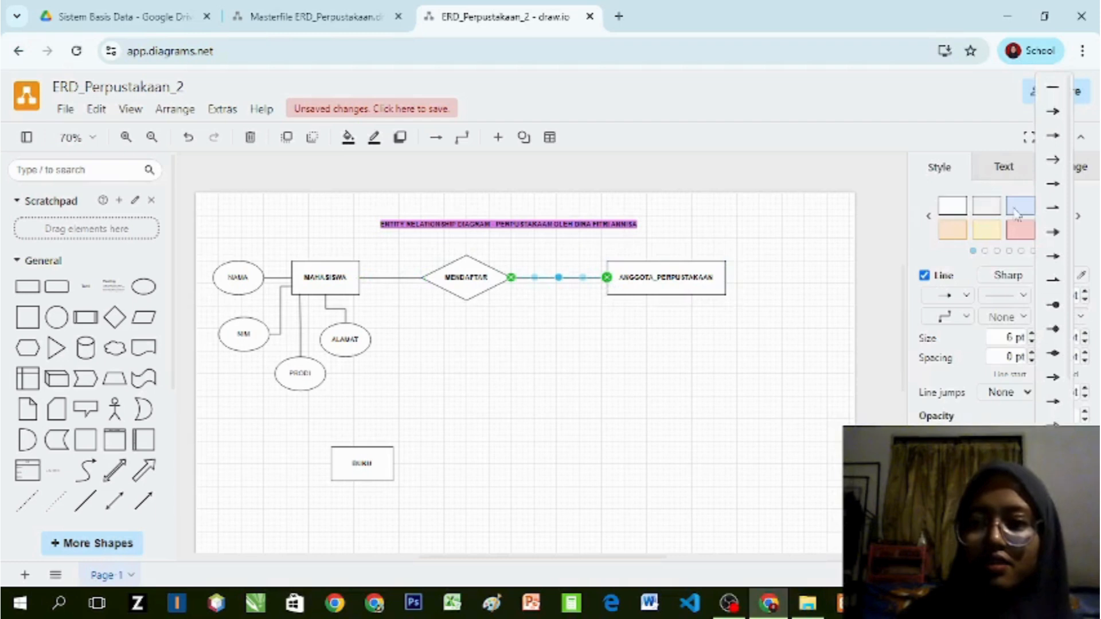
pyautogui.click(1052, 87)
pyautogui.click(705, 352)
pyautogui.click(659, 288)
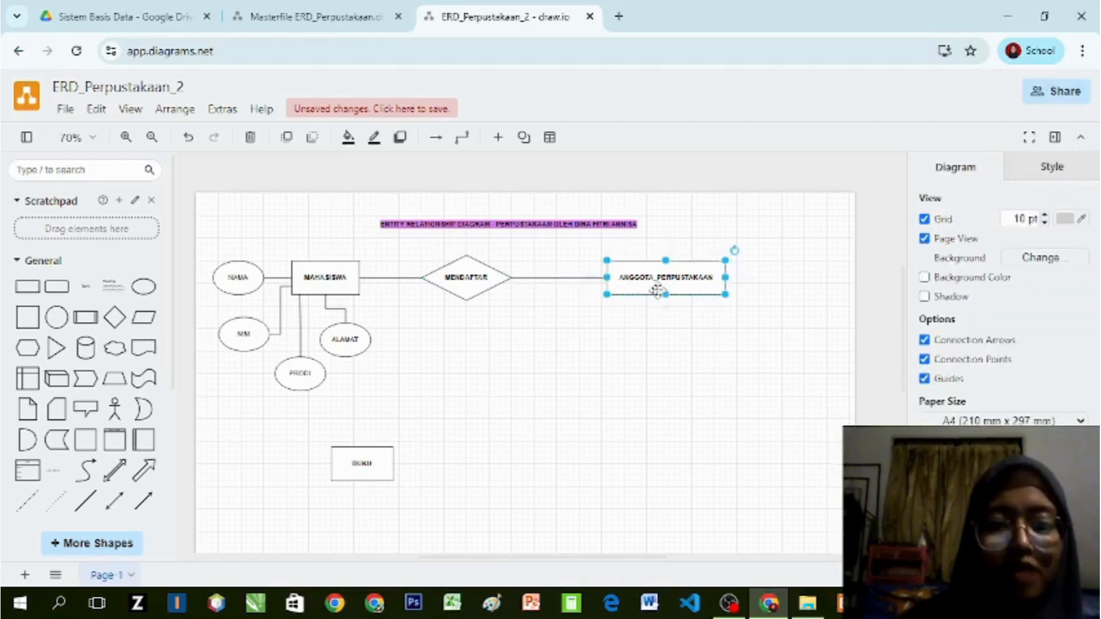
pyautogui.click(700, 447)
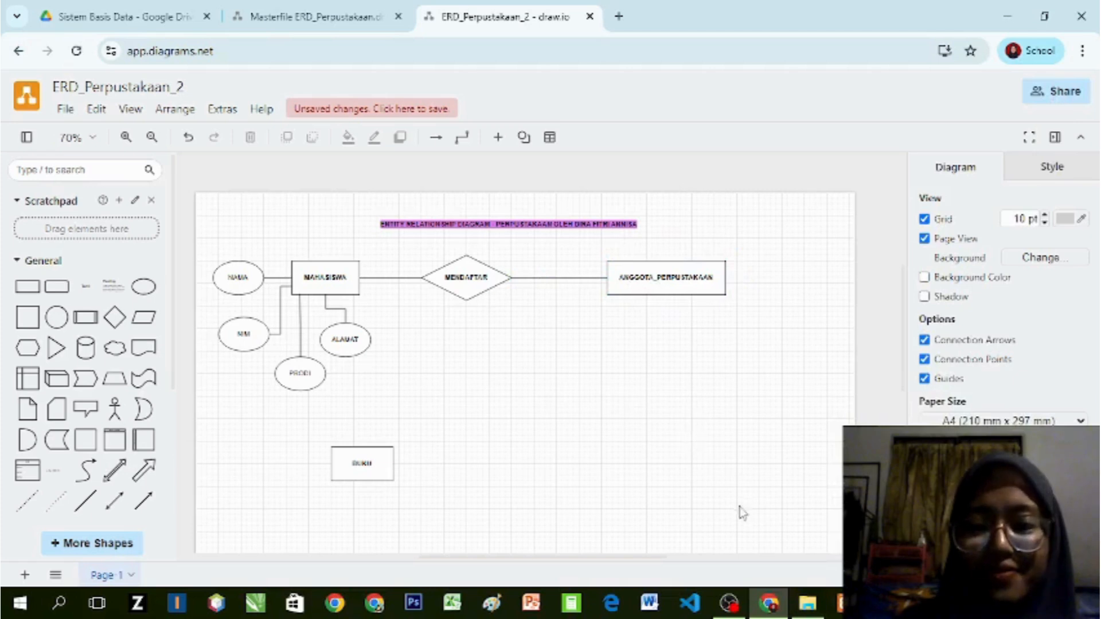
# Step: Move the BUKU rectangle right and slightly down, below the gap between ALAMAT and the MENDAFTAR diamond
pyautogui.moveTo(359, 453); pyautogui.dragTo(426, 442)
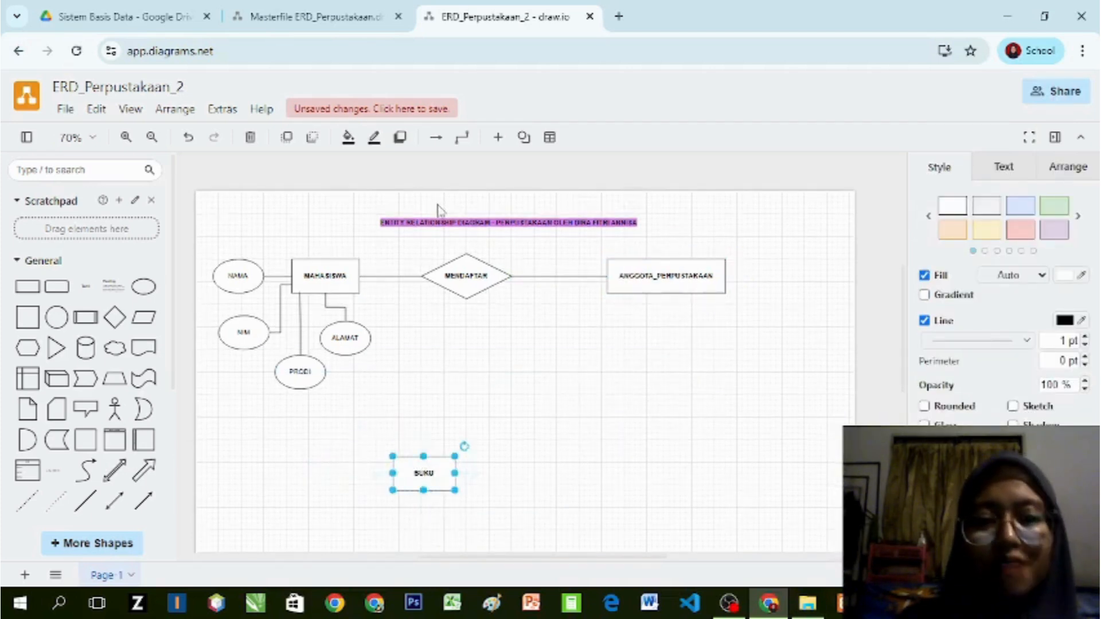
pyautogui.click(675, 257)
pyautogui.click(671, 267)
pyautogui.click(710, 408)
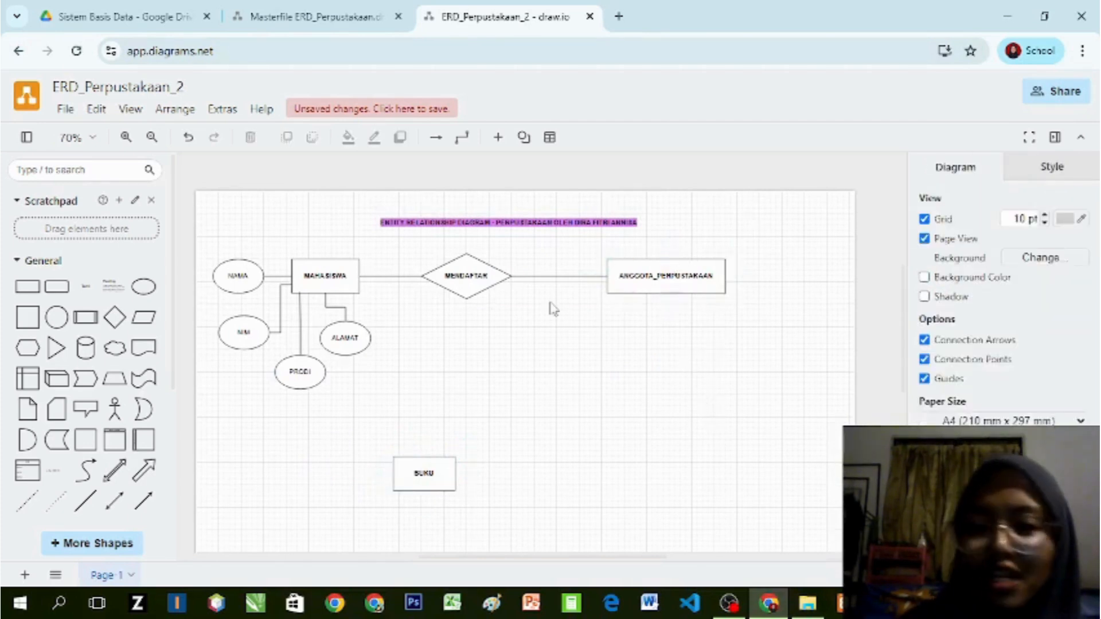
# Step: Duplicate the NAMA ellipse and place the copy below the line between MENDAFTAR and ANGGOTA_PERPUSTAKAAN
pyautogui.click(251, 274)
pyautogui.hotkey('ctrl', 'c')
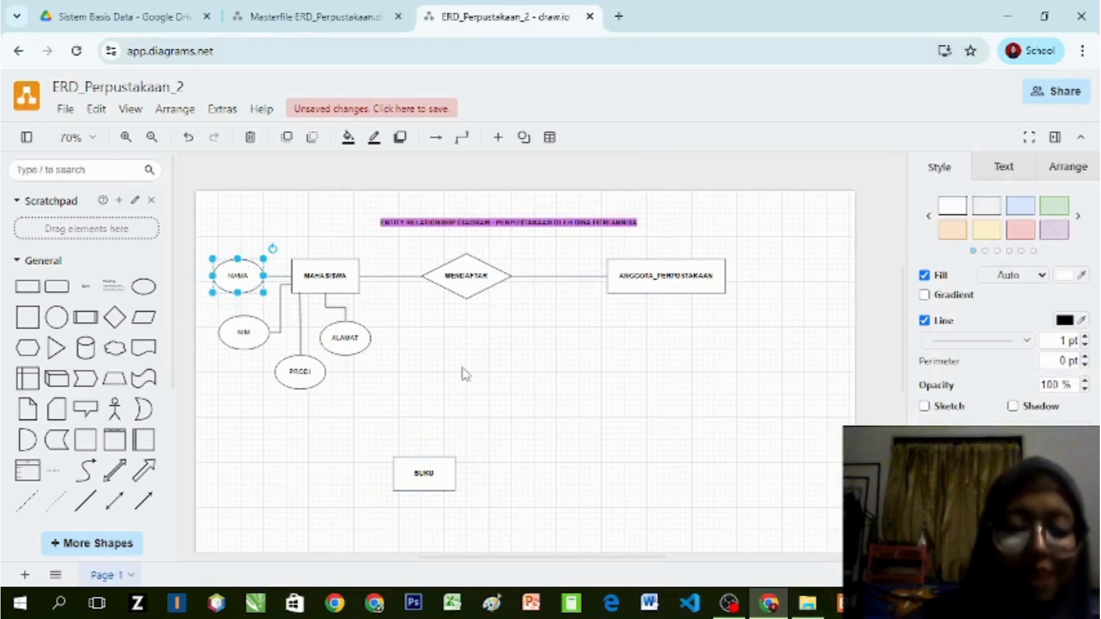
pyautogui.hotkey('ctrl', 'v')
pyautogui.moveTo(499, 390); pyautogui.dragTo(558, 318)
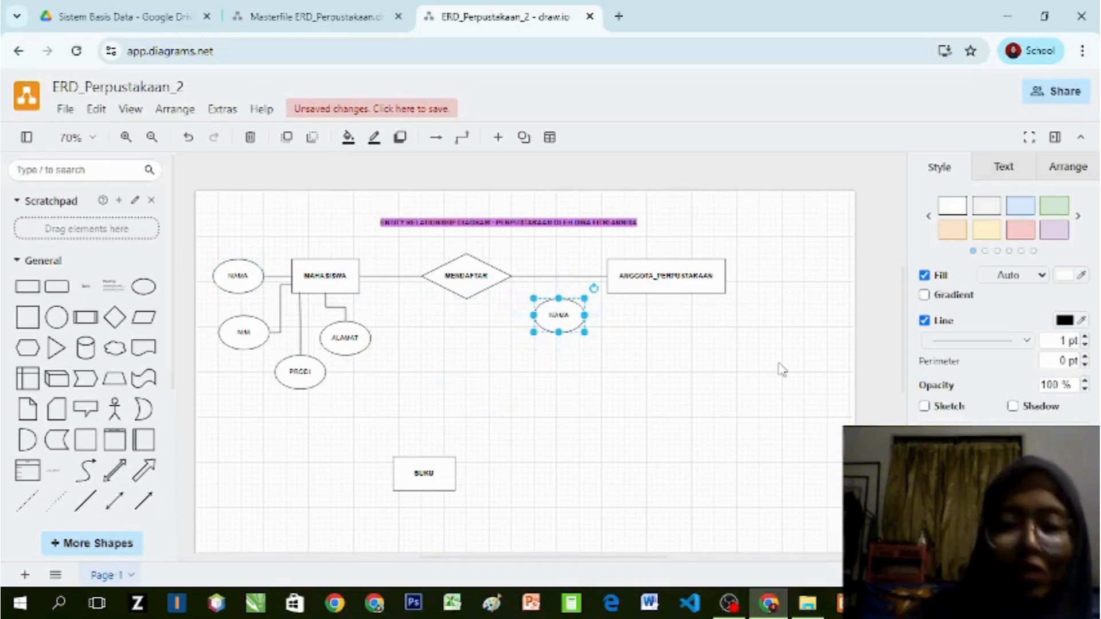
pyautogui.press('Delete')
pyautogui.hotkey('ctrl', 'z')
pyautogui.click(609, 331)
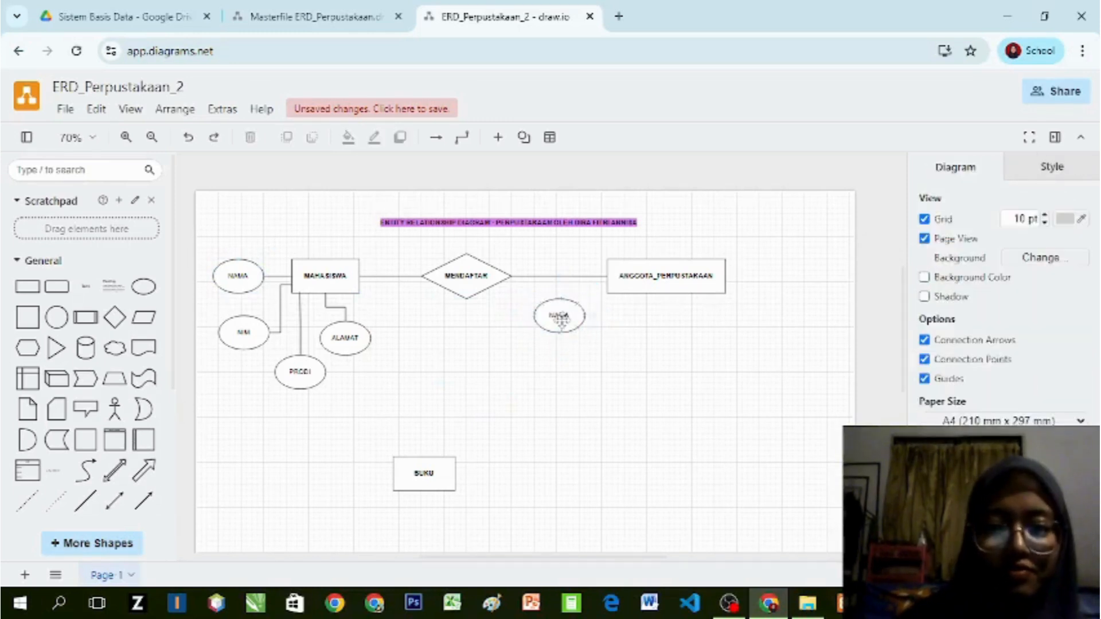
# Step: Relabel the copied ellipse near ANGGOTA_PERPUSTAKAAN as NO_ANGGOTA
pyautogui.click(558, 319)
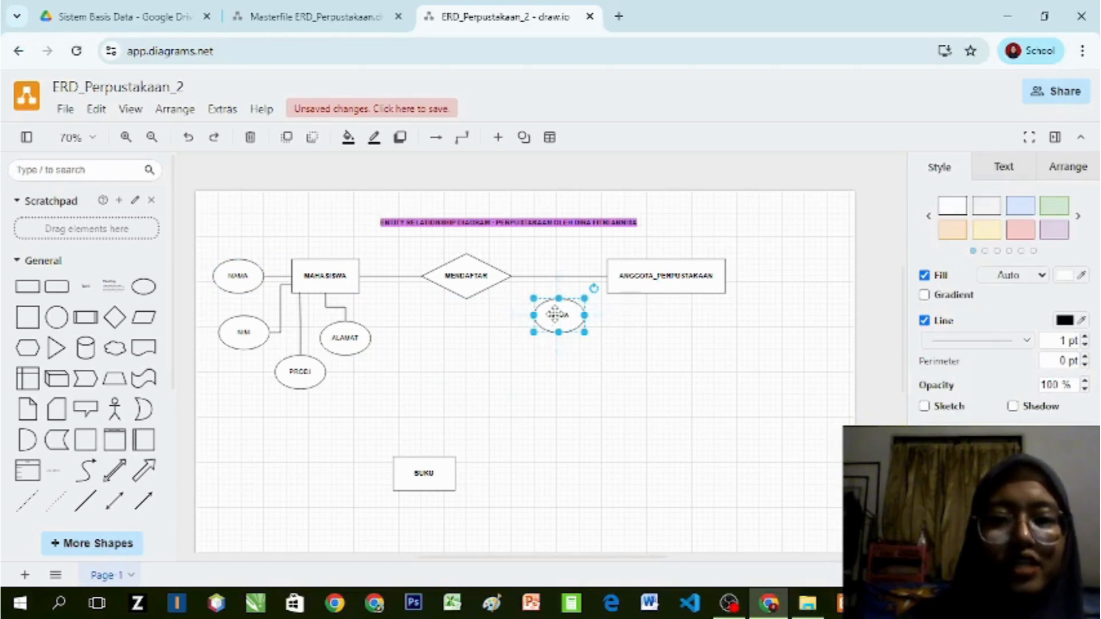
pyautogui.doubleClick(556, 315)
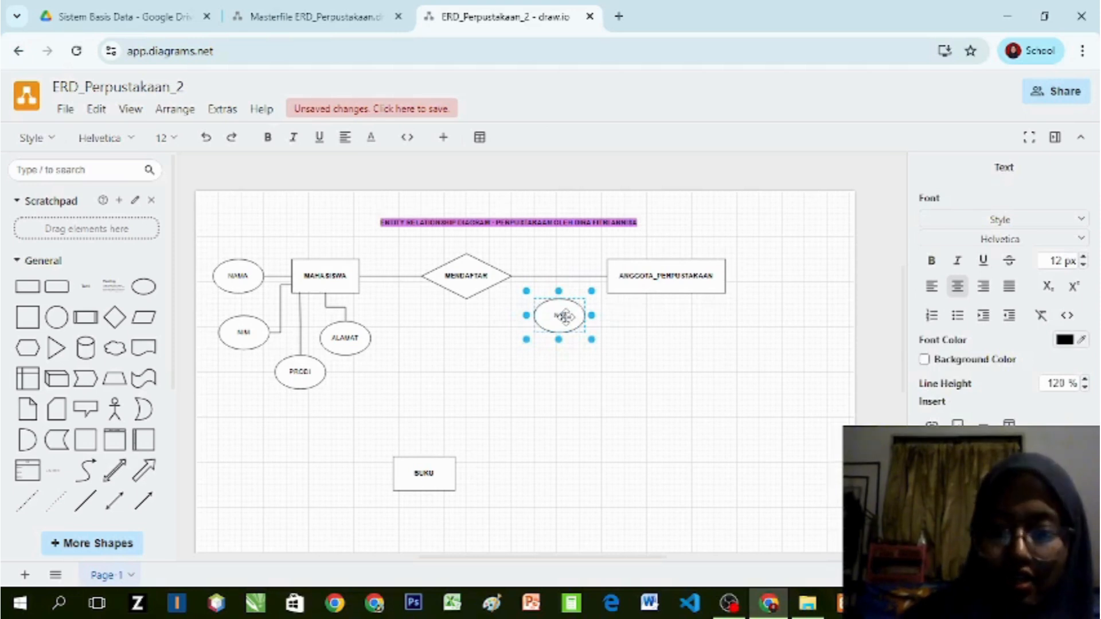
pyautogui.write('NO_AN')
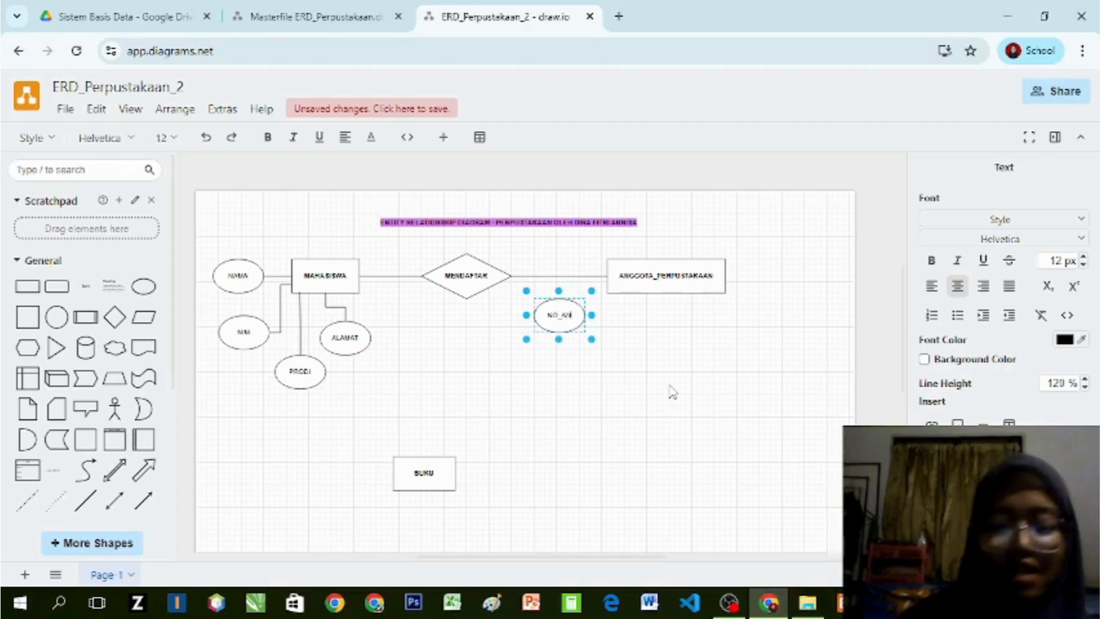
pyautogui.write('GGOTA')
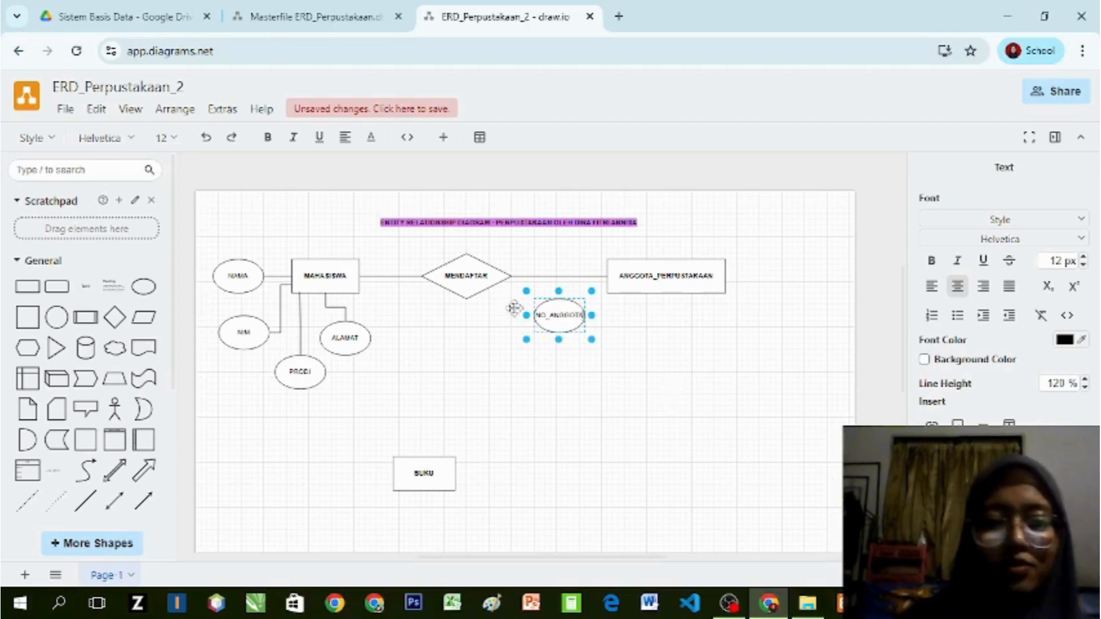
# Step: Widen the NO_ANGGOTA ellipse slightly so that its label fits inside the outline
pyautogui.doubleClick(436, 385)
pyautogui.click(325, 277)
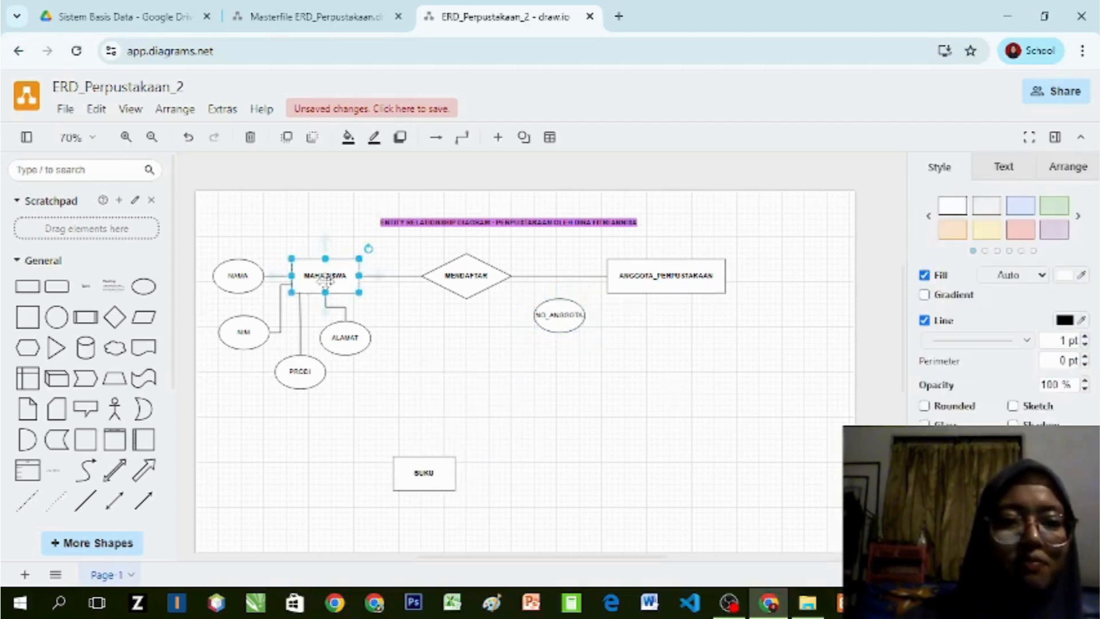
pyautogui.click(248, 338)
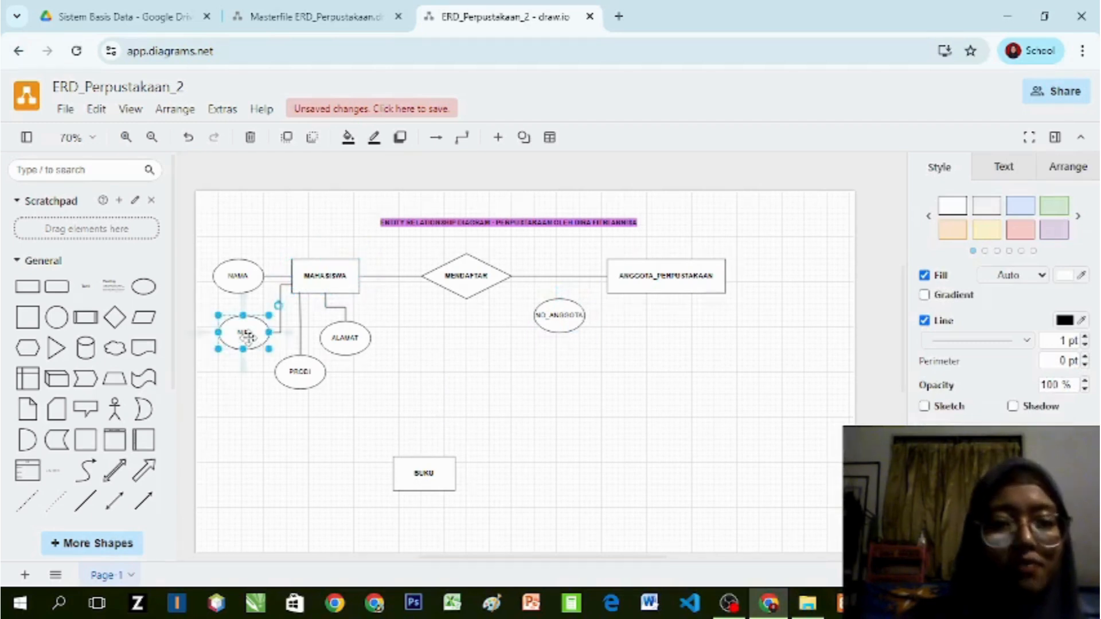
pyautogui.click(630, 288)
pyautogui.click(561, 313)
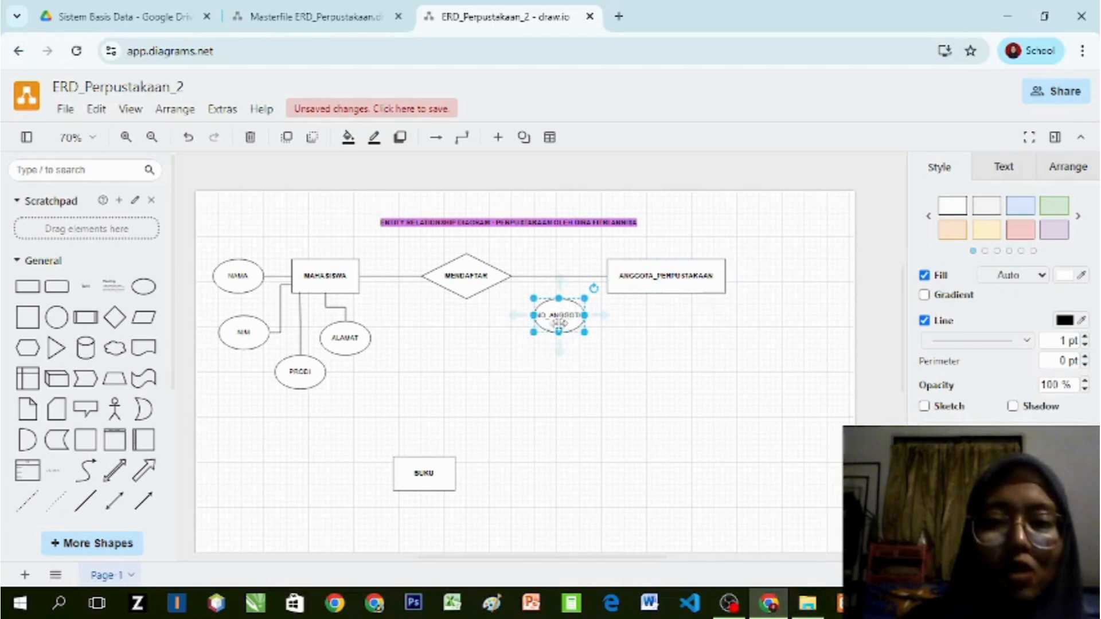
pyautogui.moveTo(586, 315); pyautogui.dragTo(597, 314)
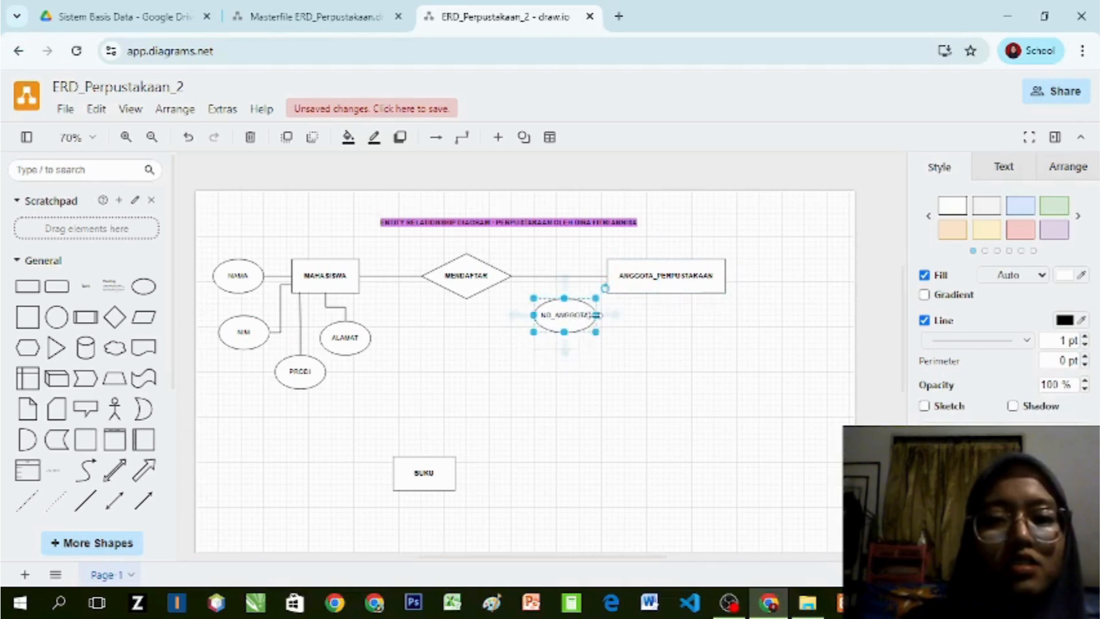
pyautogui.click(762, 353)
# Step: Duplicate the NO_ANGGOTA ellipse, place the copy just below the ANGGOTA_PERPUSTAKAAN rectangle and relabel it NAMA
pyautogui.click(554, 314)
pyautogui.hotkey('ctrl', 'c')
pyautogui.hotkey('ctrl', 'v')
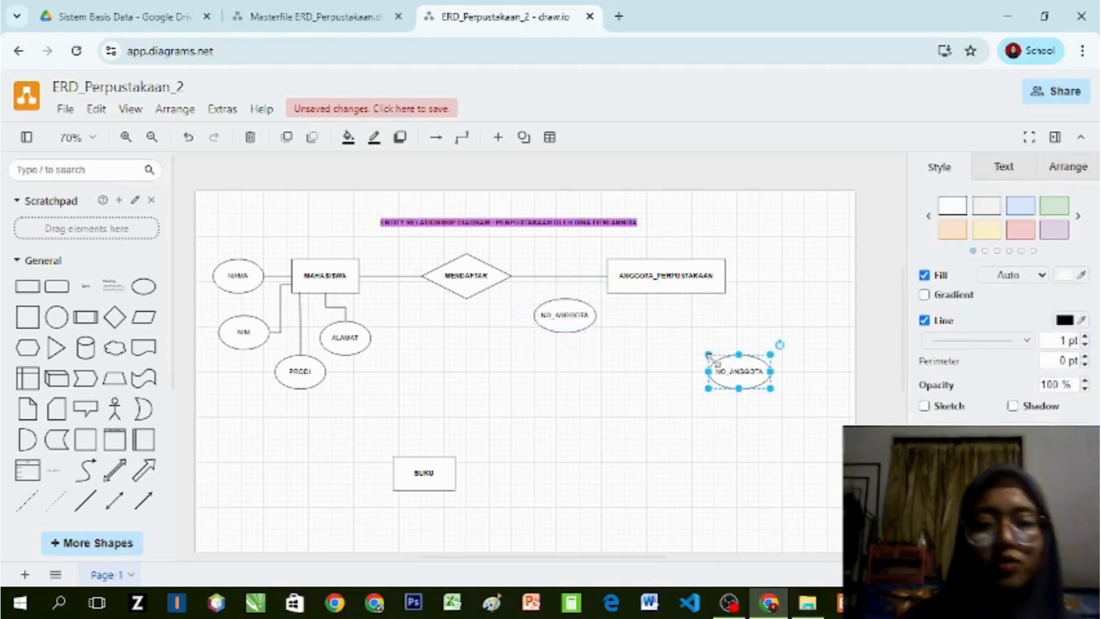
pyautogui.moveTo(737, 376); pyautogui.dragTo(635, 337)
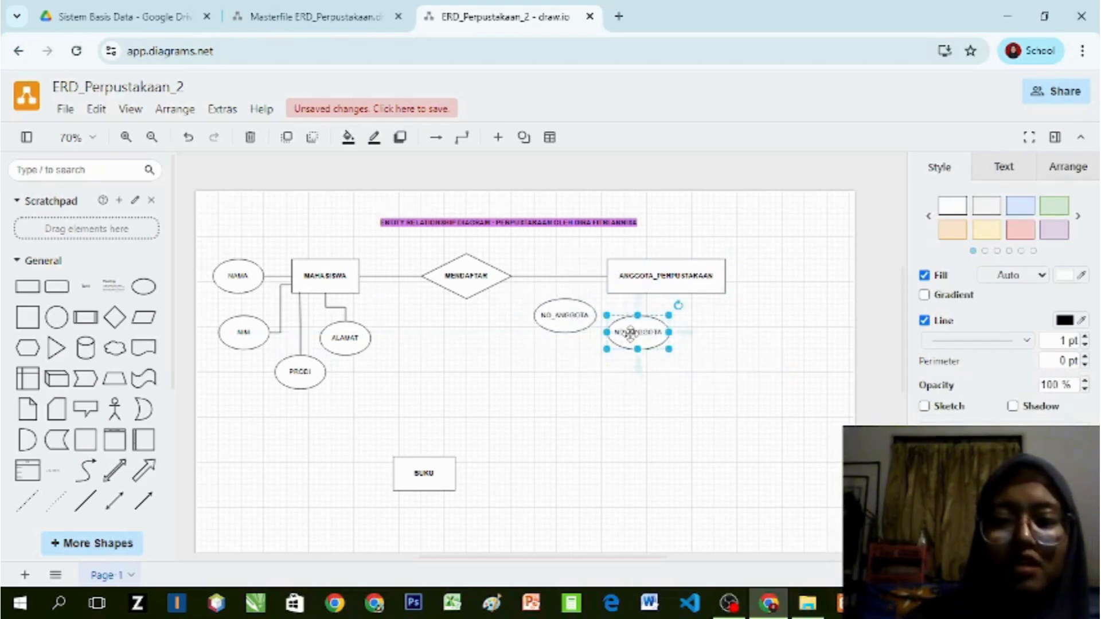
pyautogui.write('NAMA')
pyautogui.click(757, 348)
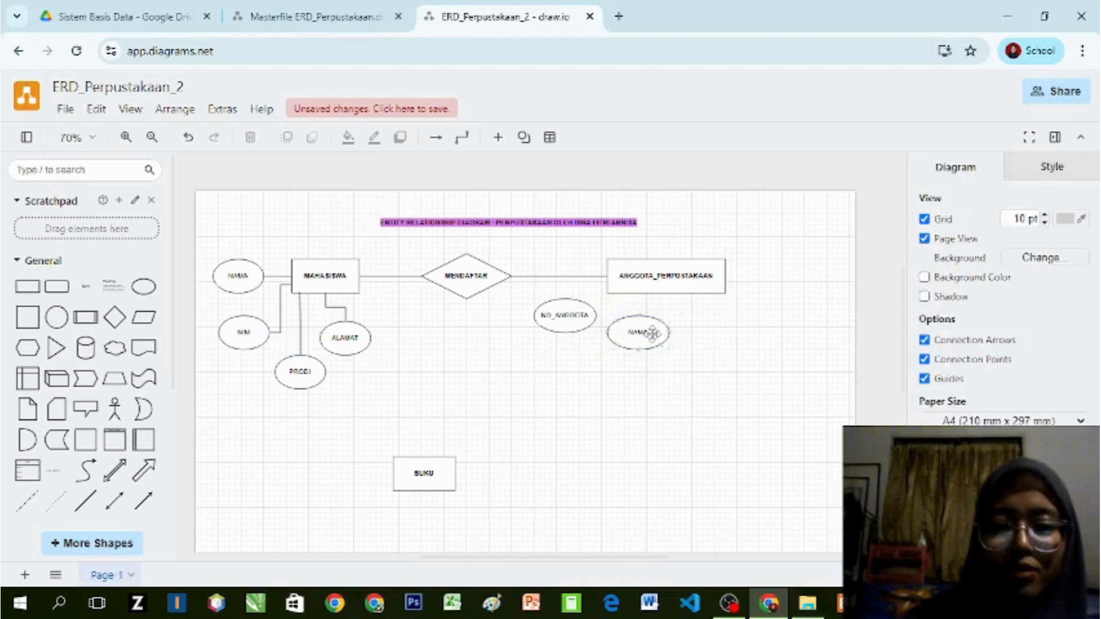
# Step: Duplicate the NAMA ellipse below ANGGOTA_PERPUSTAKAAN, place the copy to its right and relabel it JABATAN
pyautogui.click(622, 326)
pyautogui.hotkey('ctrl', 'c')
pyautogui.hotkey('ctrl', 'v')
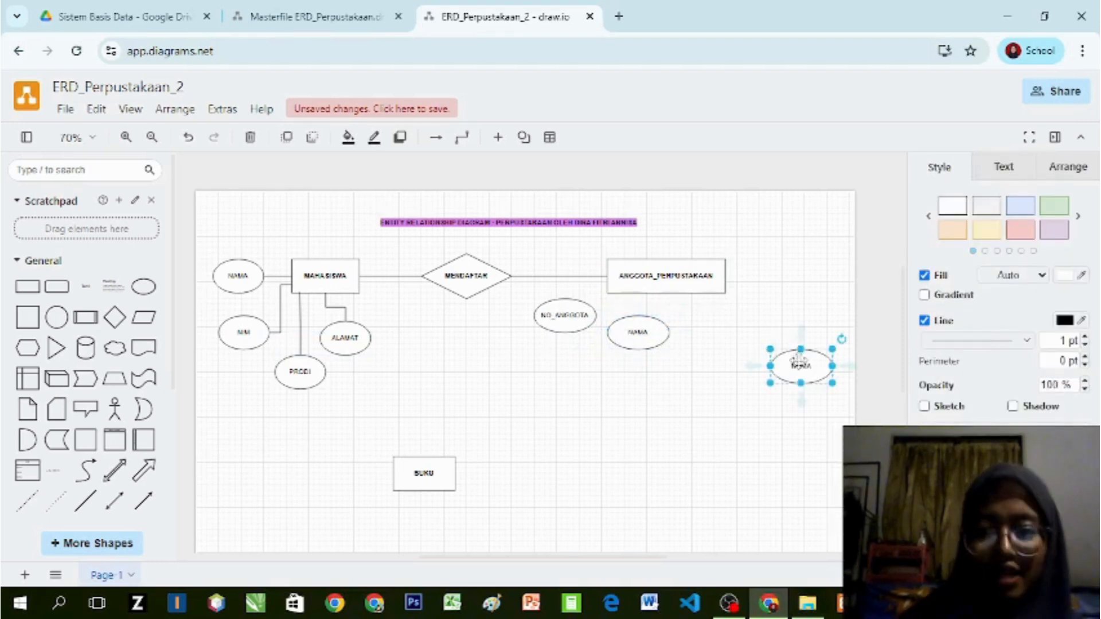
pyautogui.moveTo(794, 359); pyautogui.dragTo(723, 327)
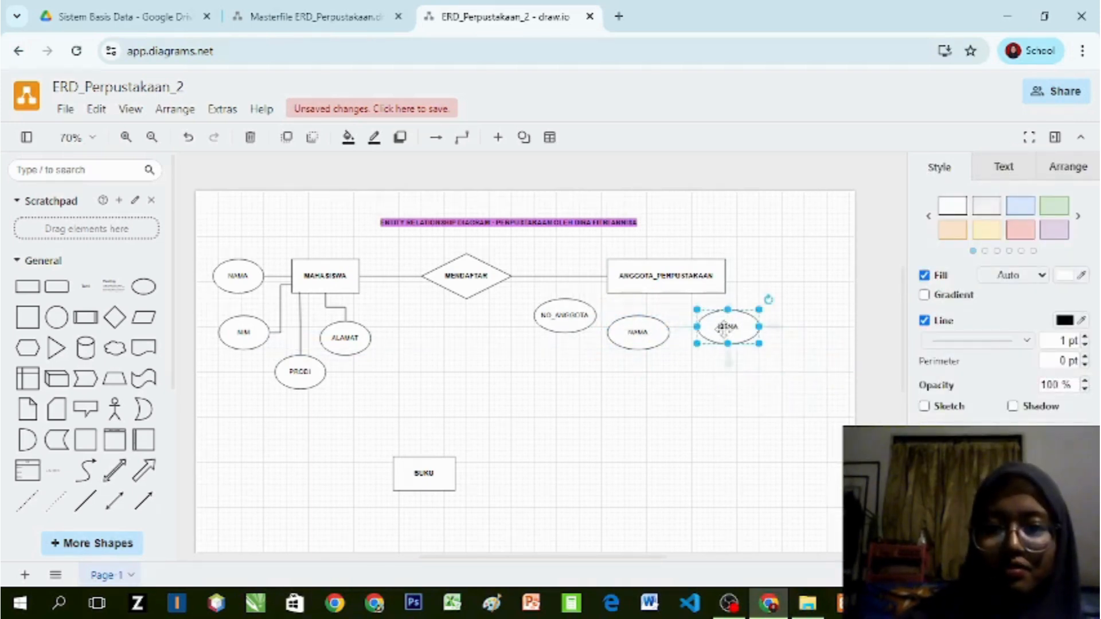
pyautogui.doubleClick(735, 325)
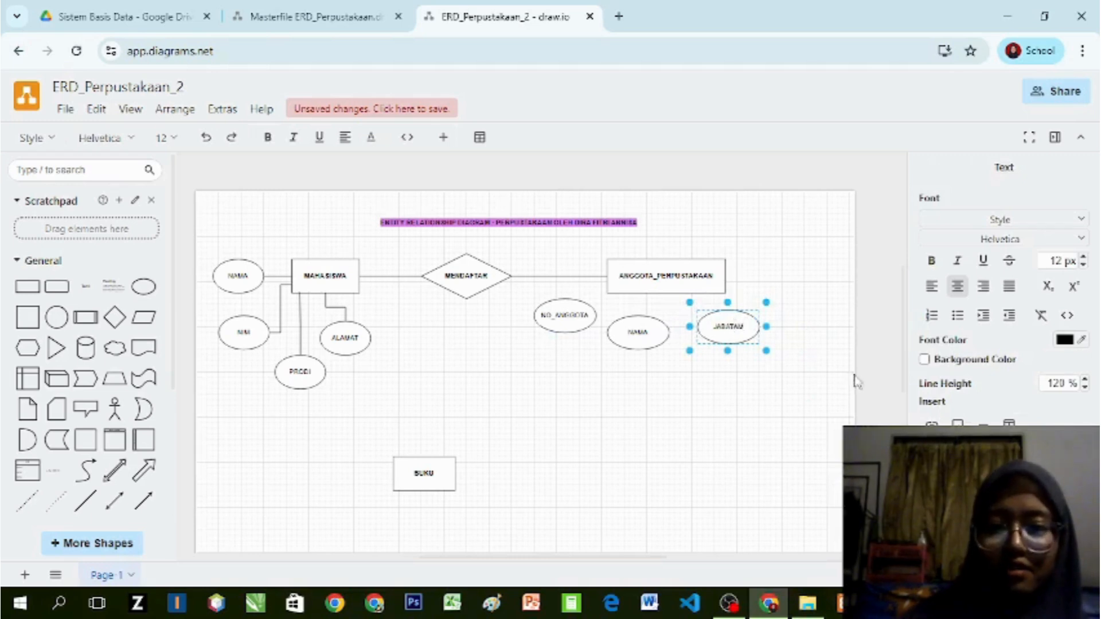
pyautogui.click(739, 408)
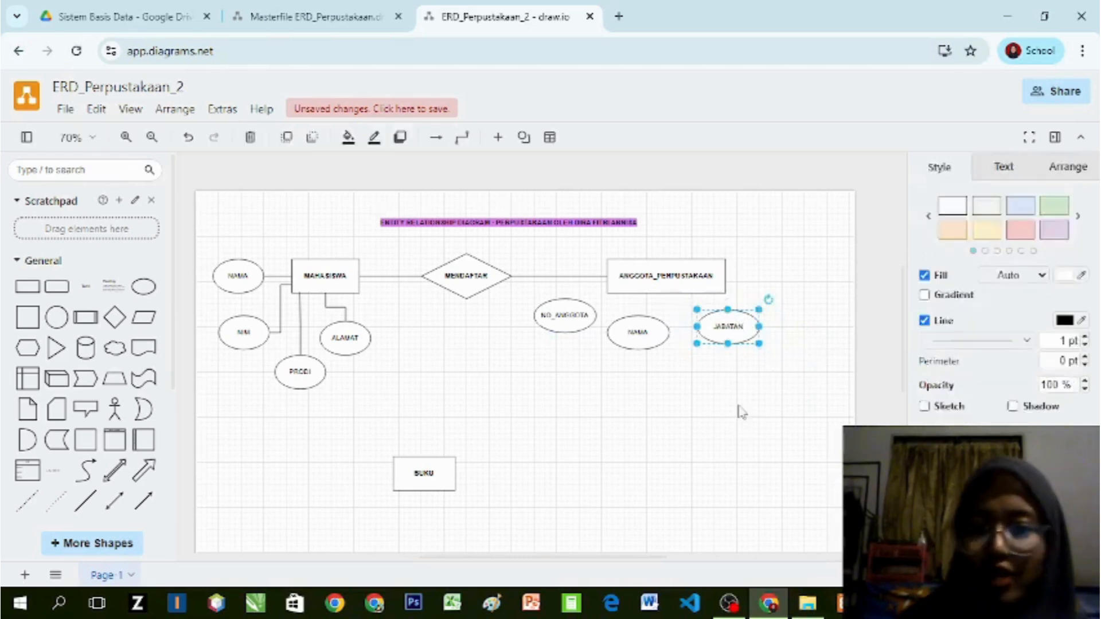
pyautogui.click(739, 408)
pyautogui.click(730, 328)
pyautogui.click(479, 429)
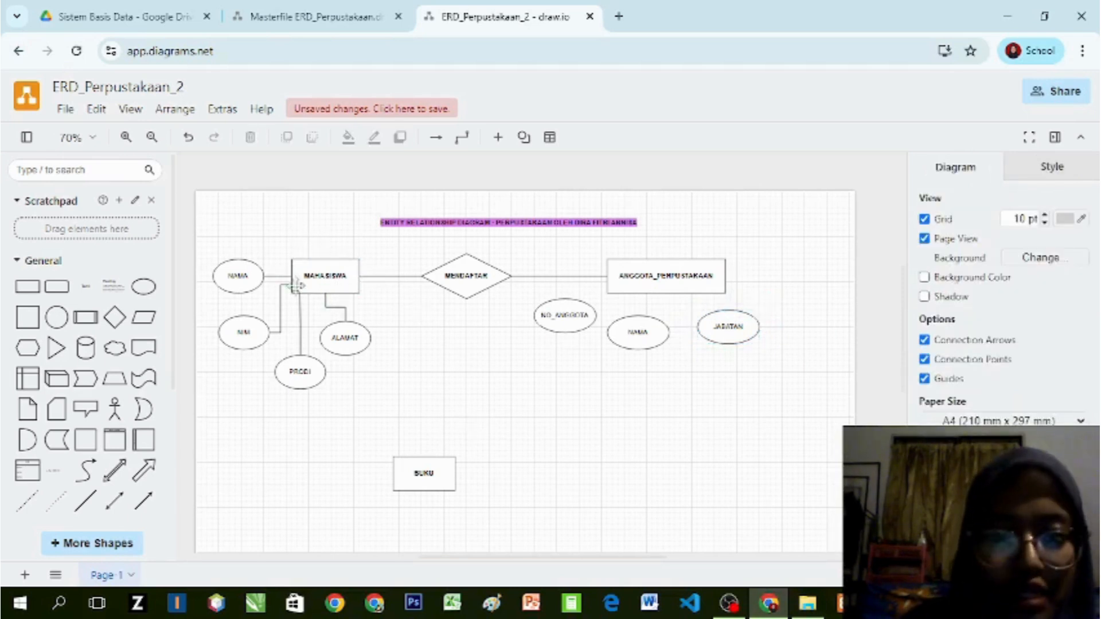
pyautogui.click(436, 270)
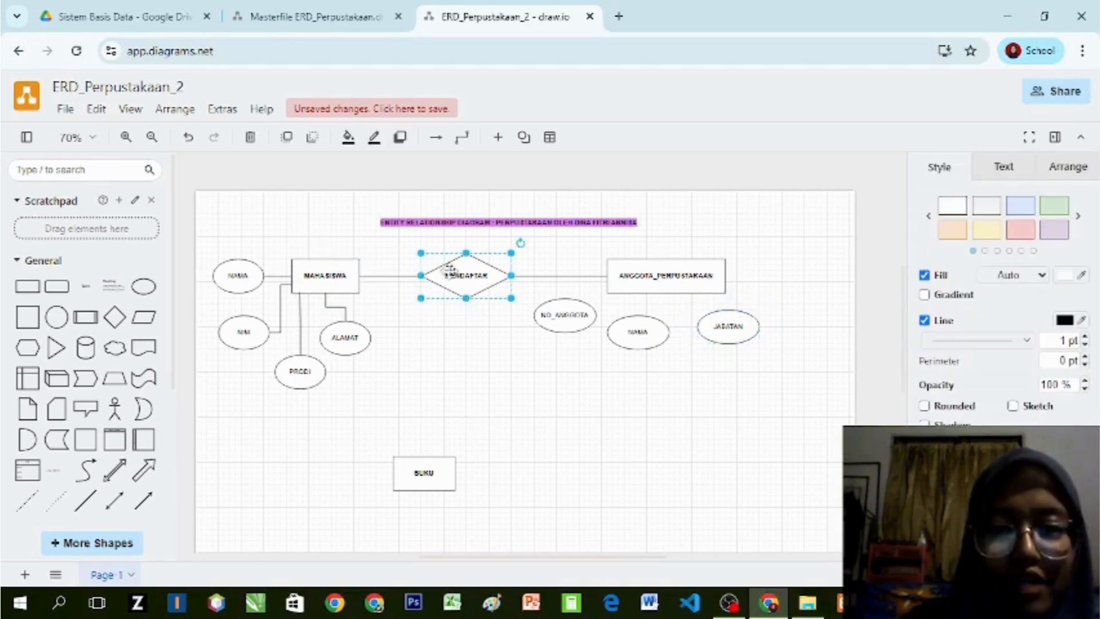
pyautogui.click(660, 282)
pyautogui.click(550, 439)
pyautogui.click(715, 318)
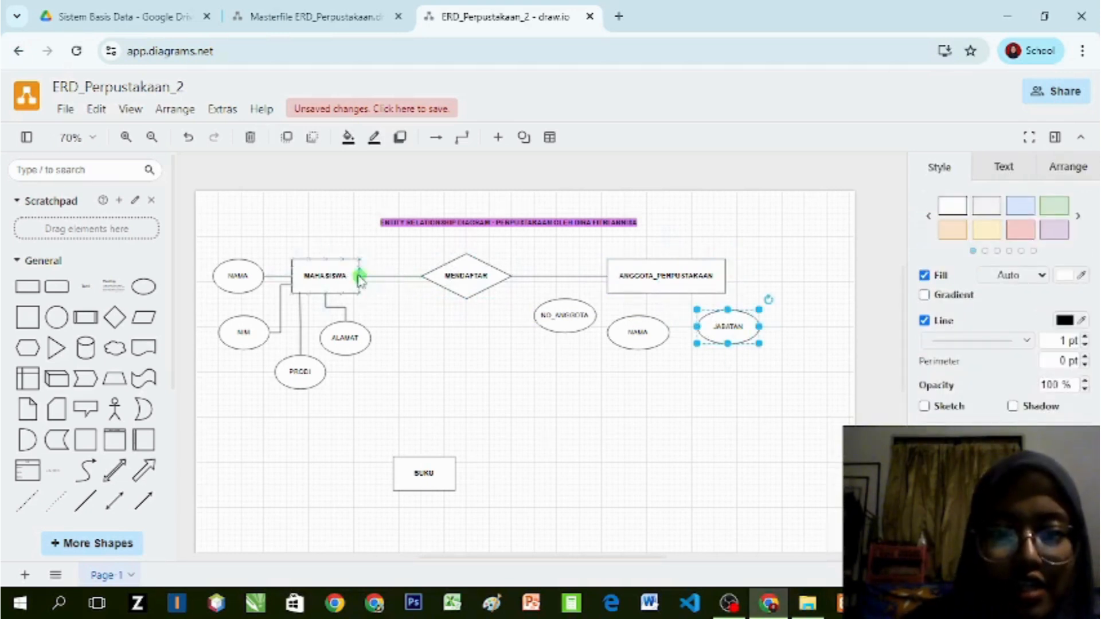
pyautogui.click(797, 402)
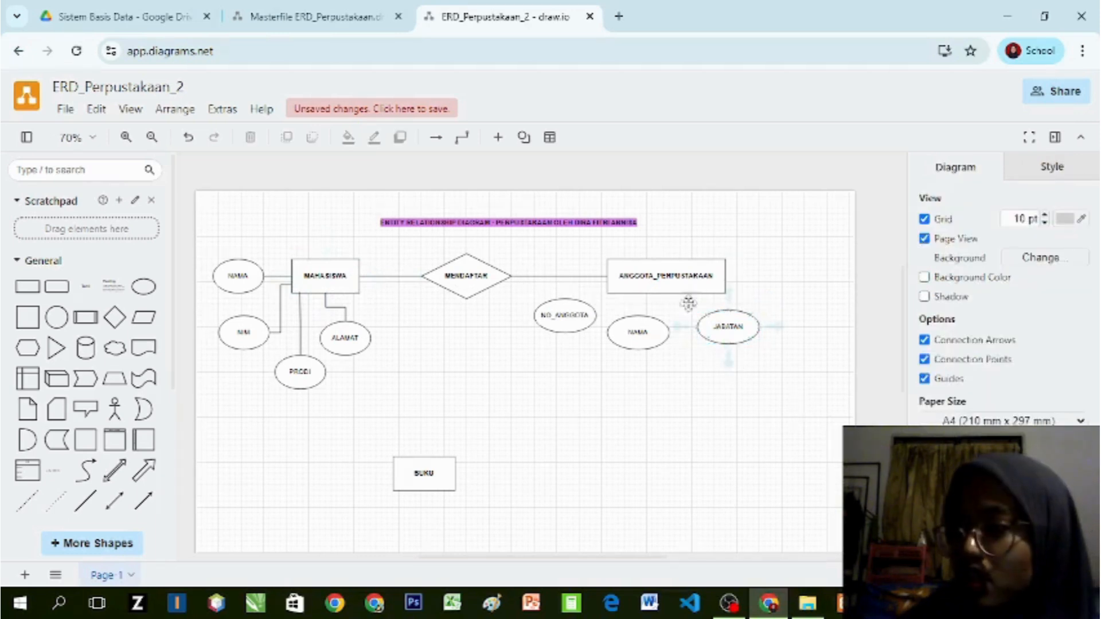
# Step: Move the NAMA and NO_ANGGOTA ellipses to the right side of the ANGGOTA_PERPUSTAKAAN rectangle, with NAMA above NO_ANGGOTA
pyautogui.click(723, 328)
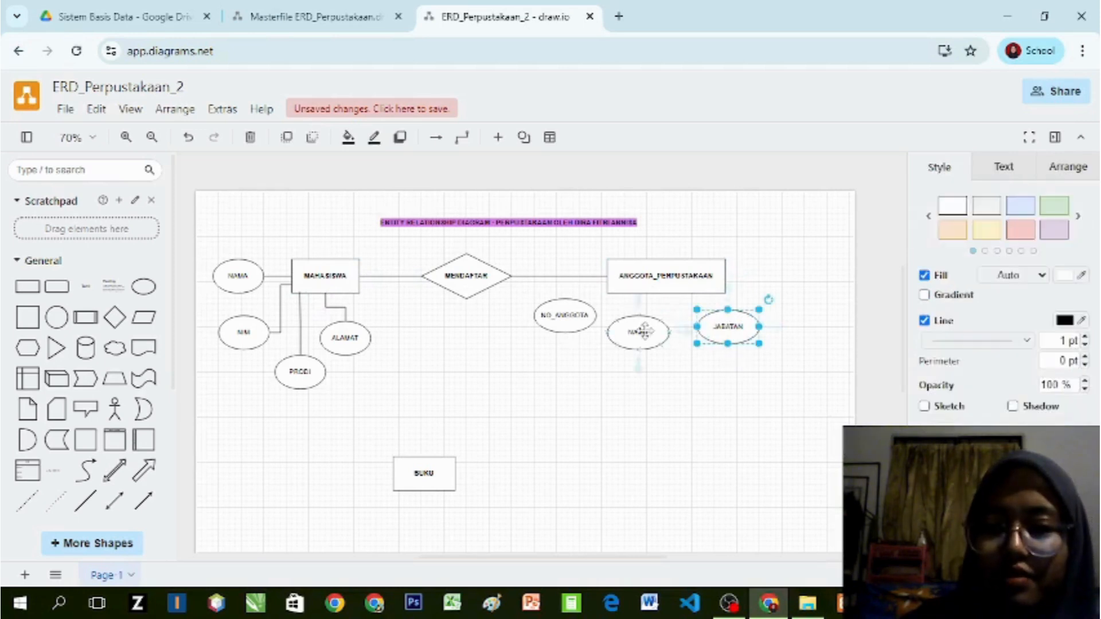
pyautogui.moveTo(643, 331); pyautogui.dragTo(785, 260)
pyautogui.moveTo(563, 315); pyautogui.dragTo(771, 304)
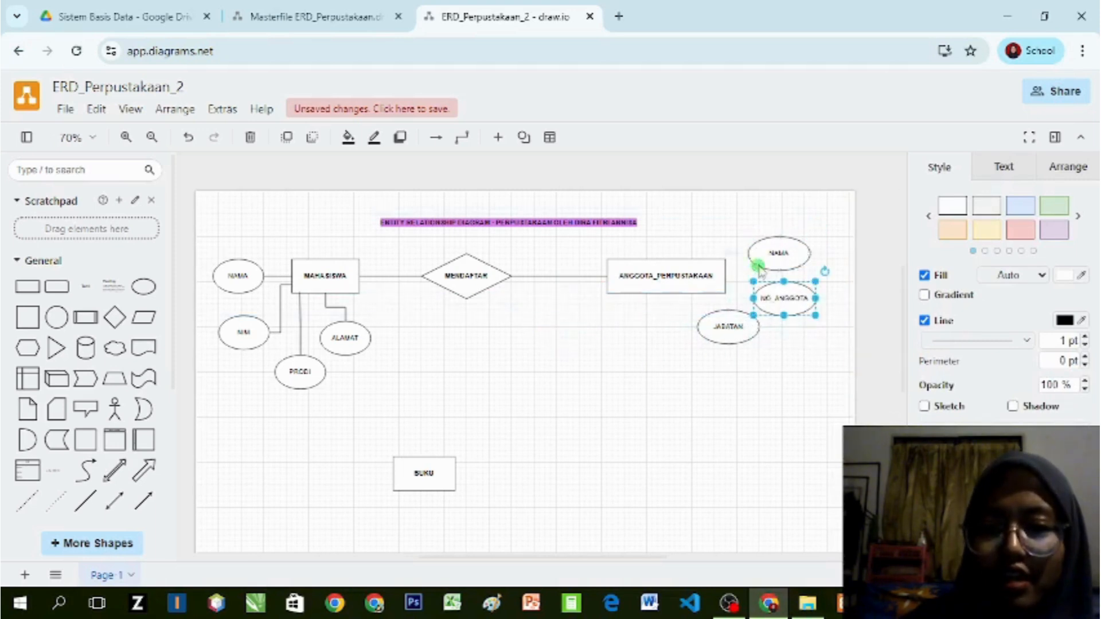
# Step: Connect the NAMA ellipse to the upper edge of ANGGOTA_PERPUSTAKAAN with a line that has no arrowhead
pyautogui.moveTo(758, 267); pyautogui.dragTo(695, 260)
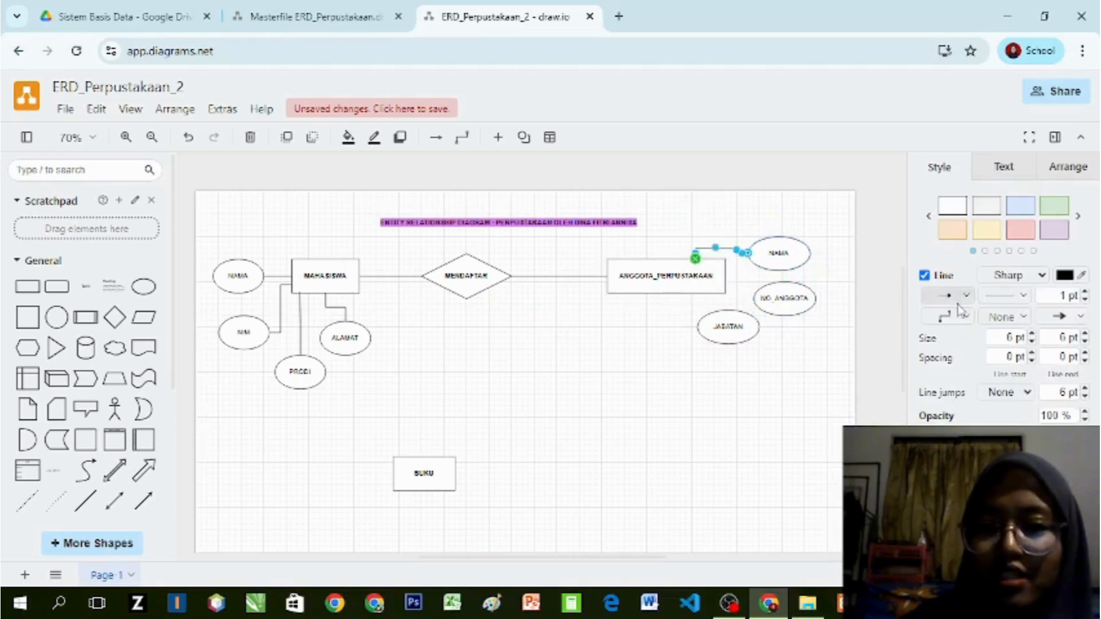
pyautogui.click(1081, 316)
pyautogui.click(1047, 103)
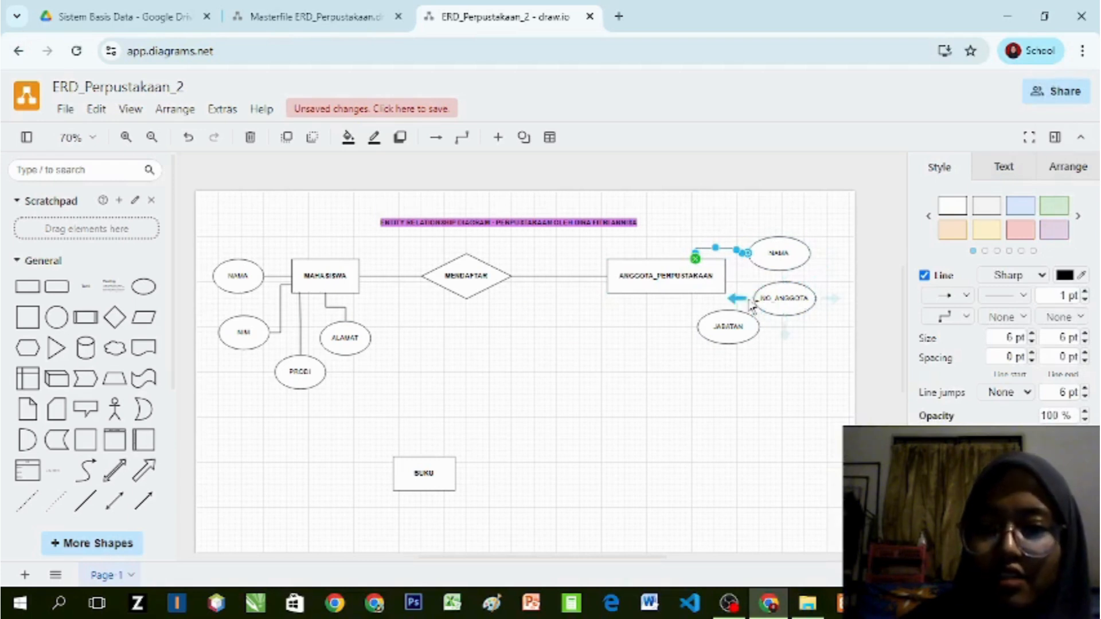
# Step: Connect the NO_ANGGOTA ellipse to the right edge of ANGGOTA_PERPUSTAKAAN with a line that has no arrowhead
pyautogui.moveTo(737, 298); pyautogui.dragTo(726, 277)
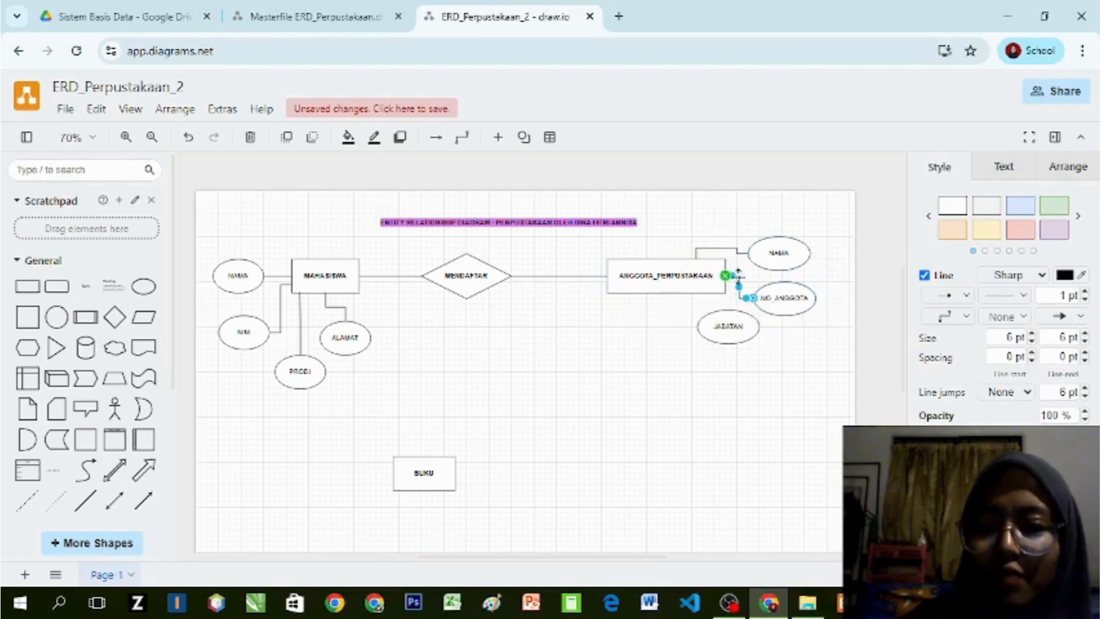
pyautogui.click(1082, 319)
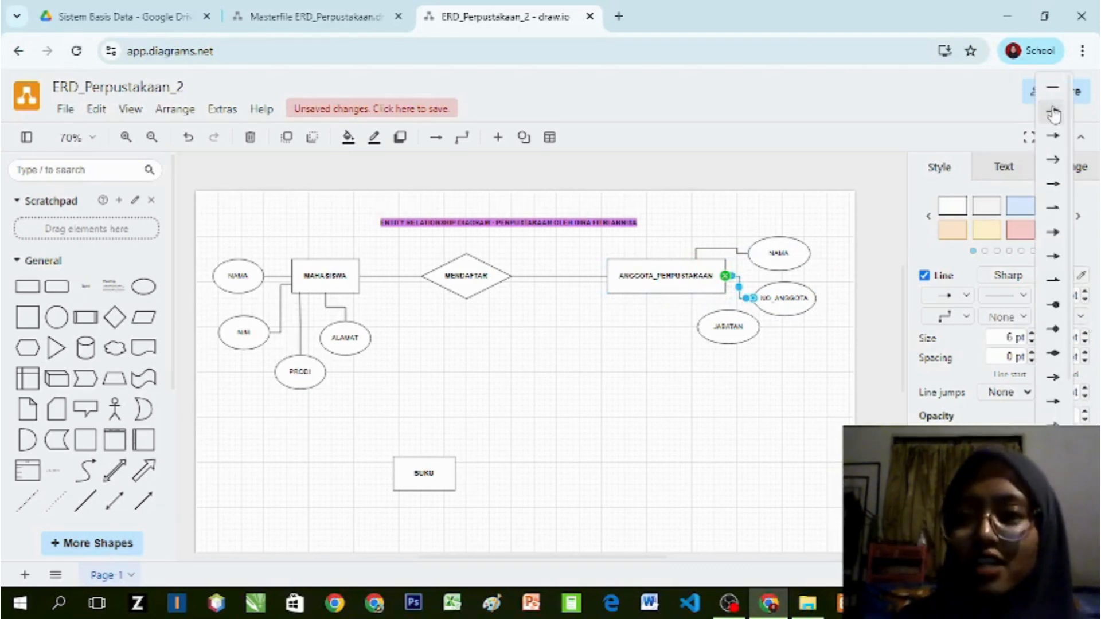
pyautogui.click(1052, 86)
pyautogui.click(874, 207)
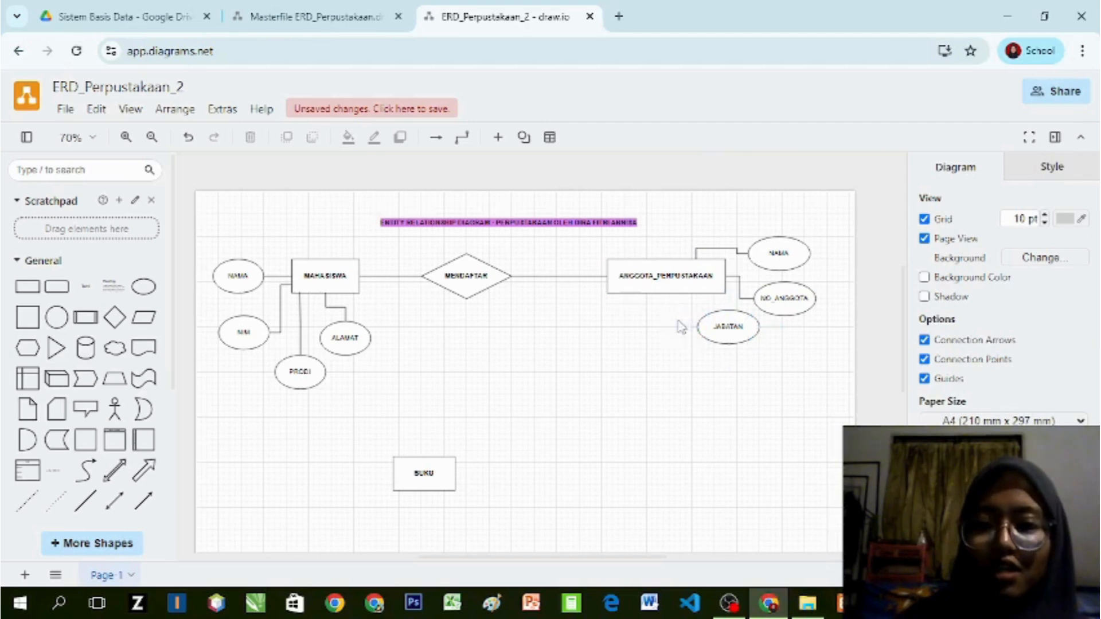
# Step: Connect the JABATAN ellipse to the lower edge of ANGGOTA_PERPUSTAKAAN and remove the connector's arrowhead
pyautogui.moveTo(692, 325); pyautogui.dragTo(688, 293)
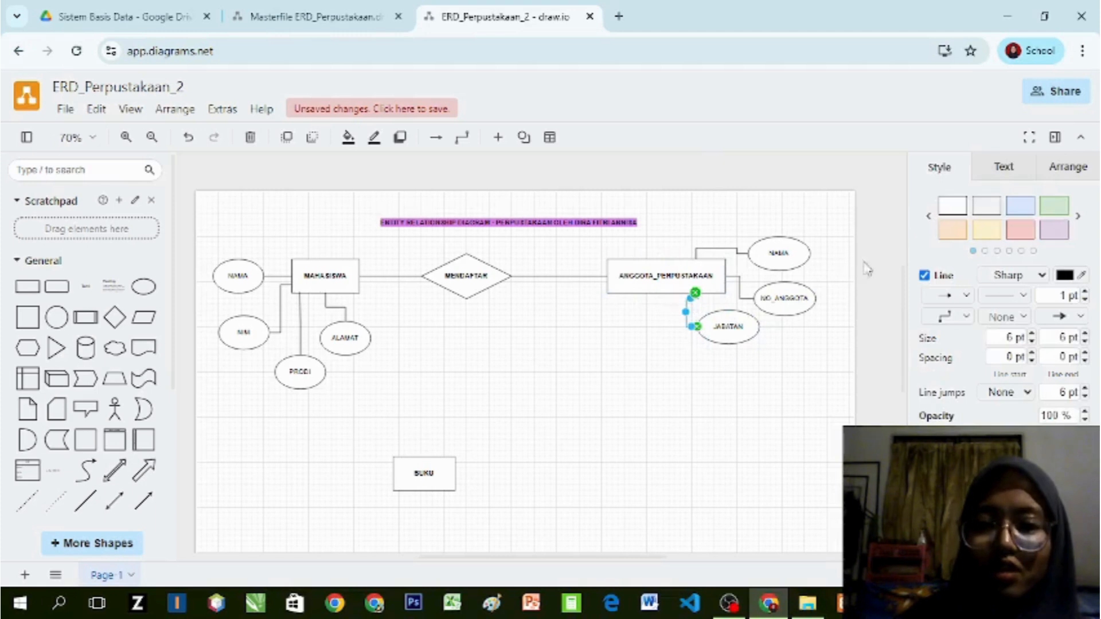
pyautogui.click(641, 338)
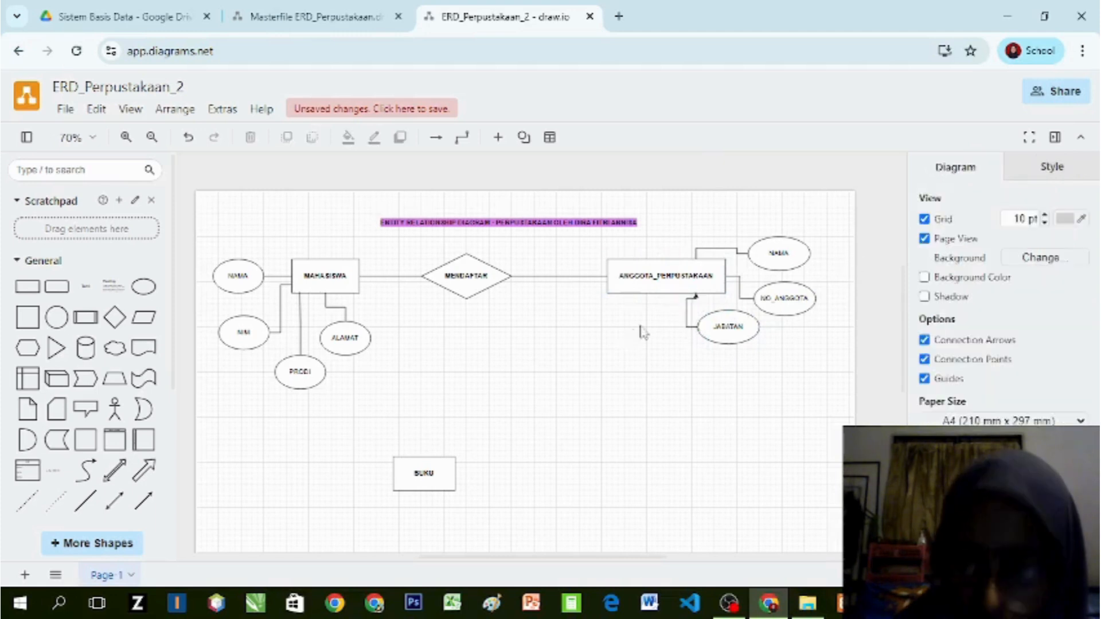
pyautogui.click(689, 303)
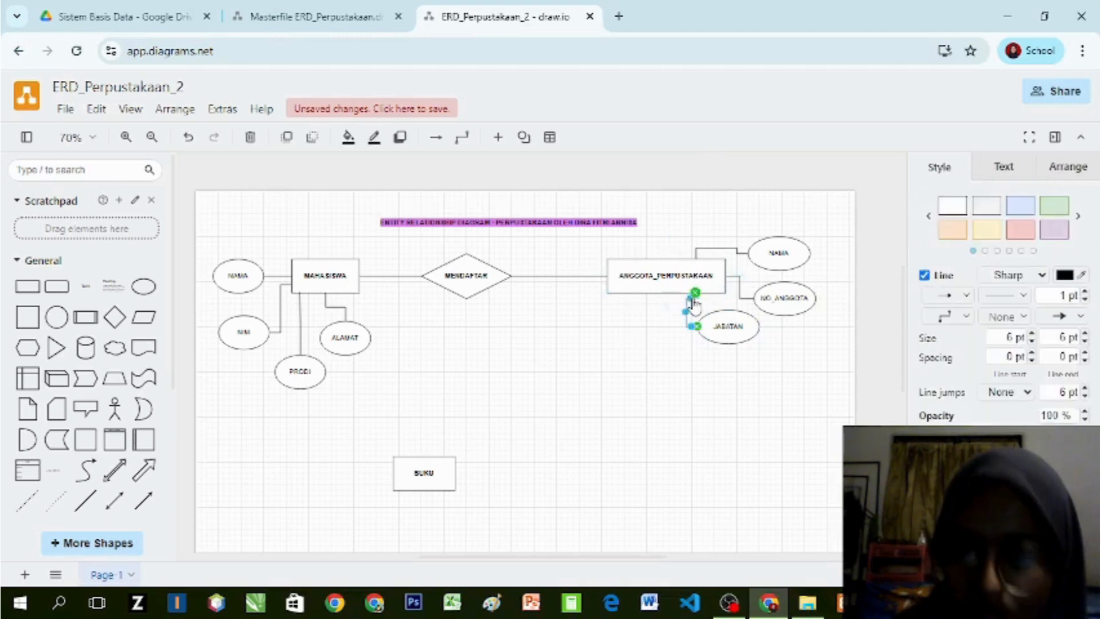
pyautogui.click(1068, 315)
pyautogui.click(1049, 90)
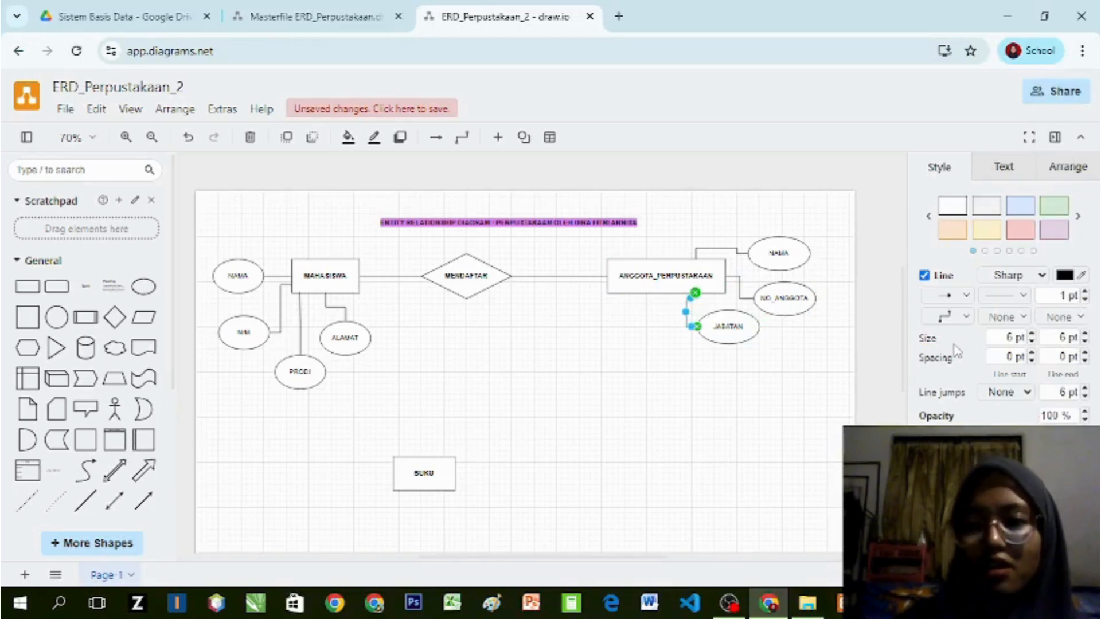
pyautogui.click(692, 373)
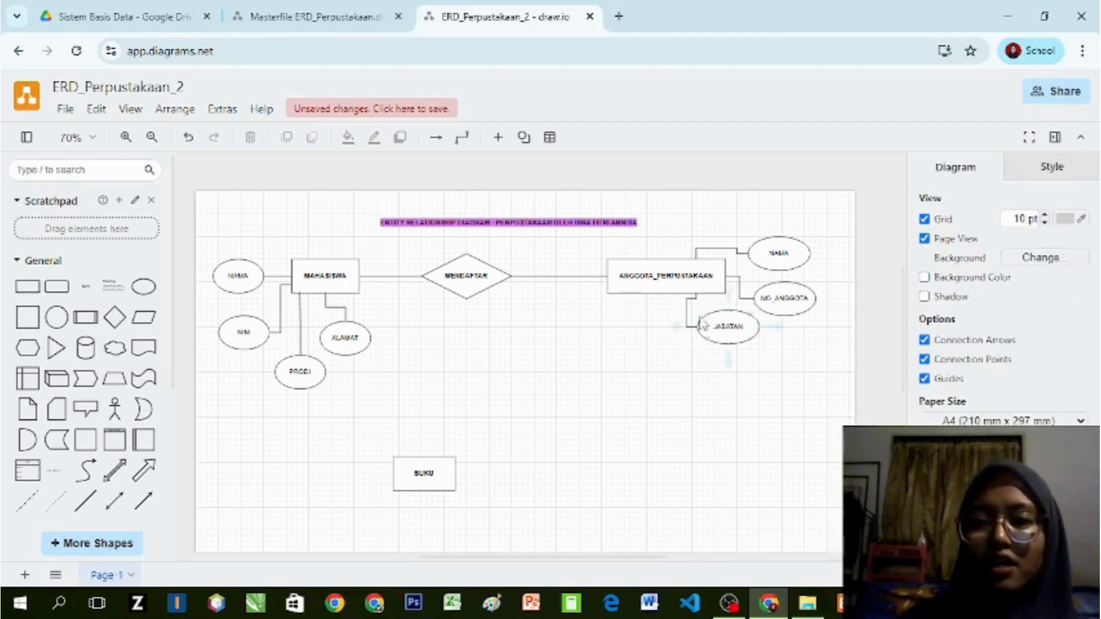
pyautogui.click(688, 307)
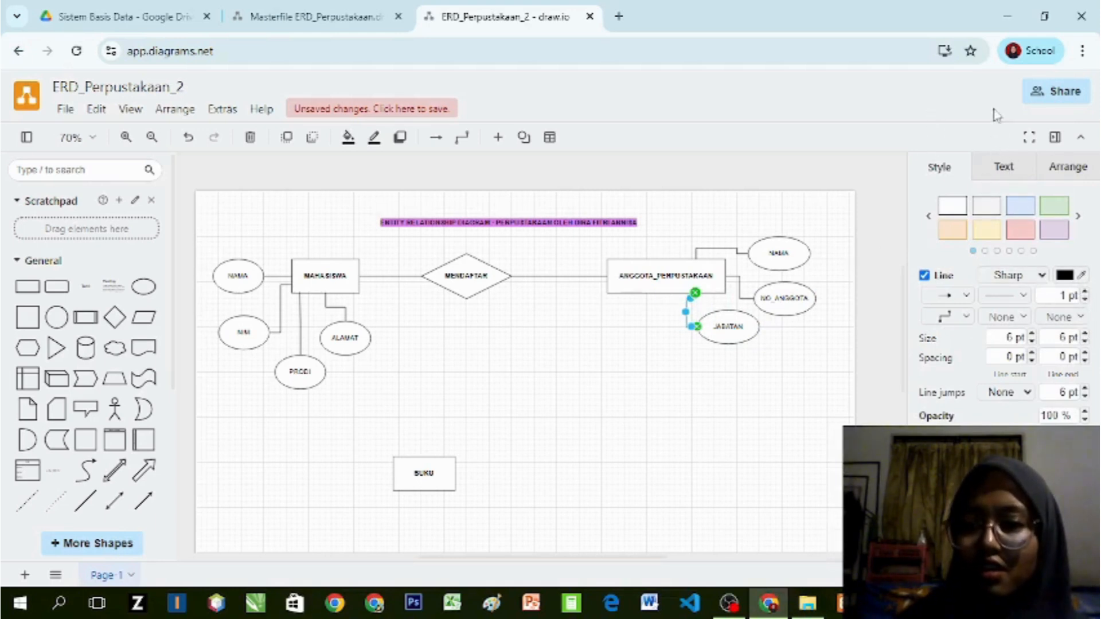
pyautogui.click(997, 167)
pyautogui.click(947, 172)
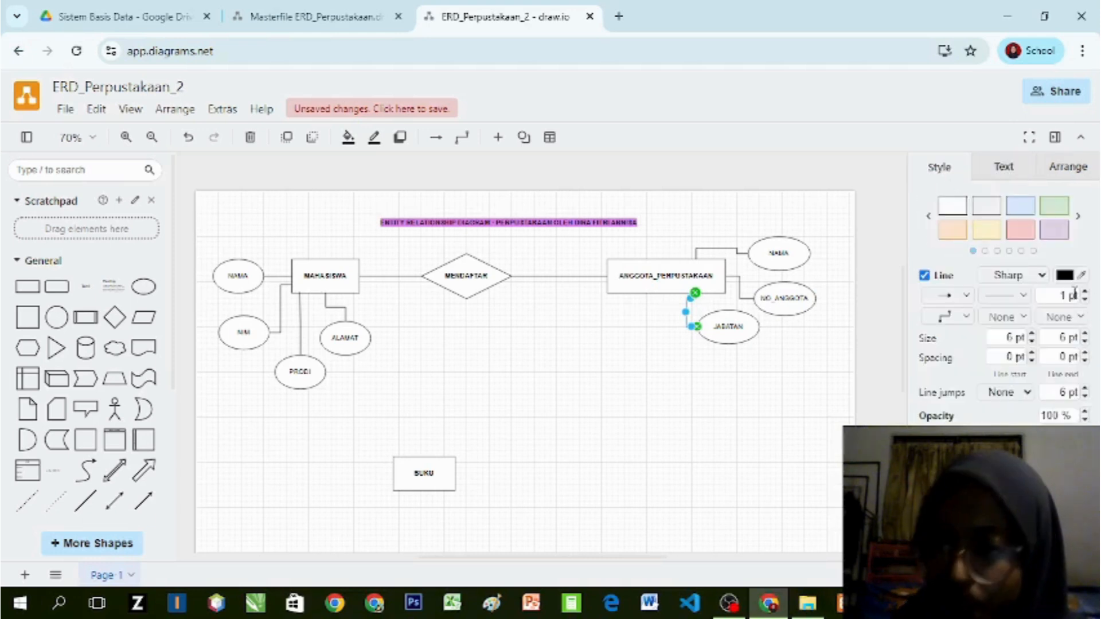
pyautogui.click(726, 393)
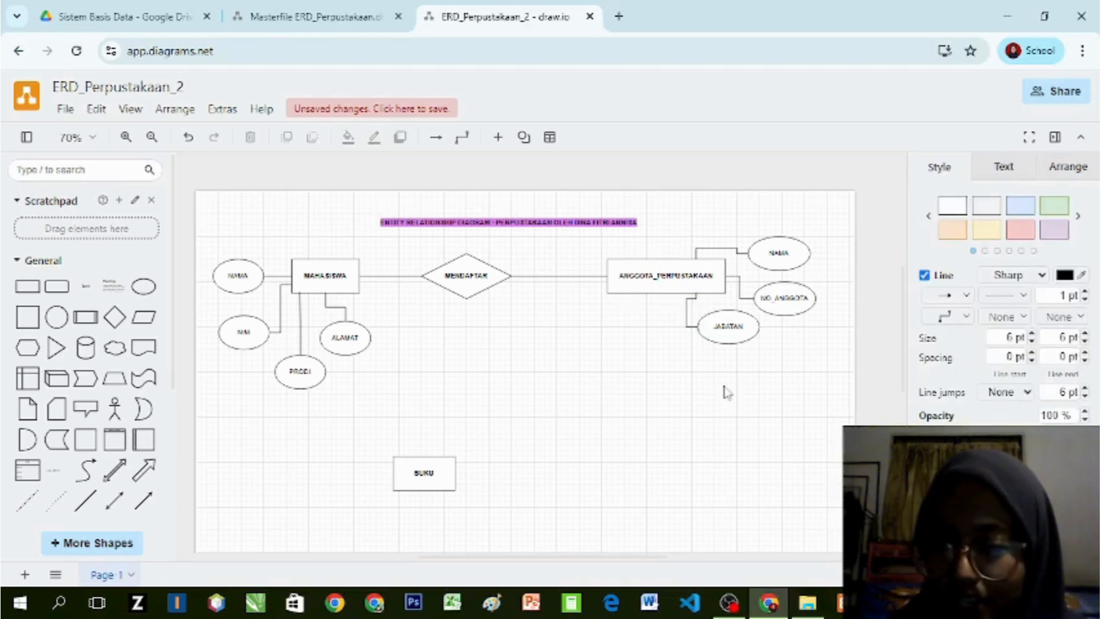
pyautogui.click(647, 290)
pyautogui.click(621, 393)
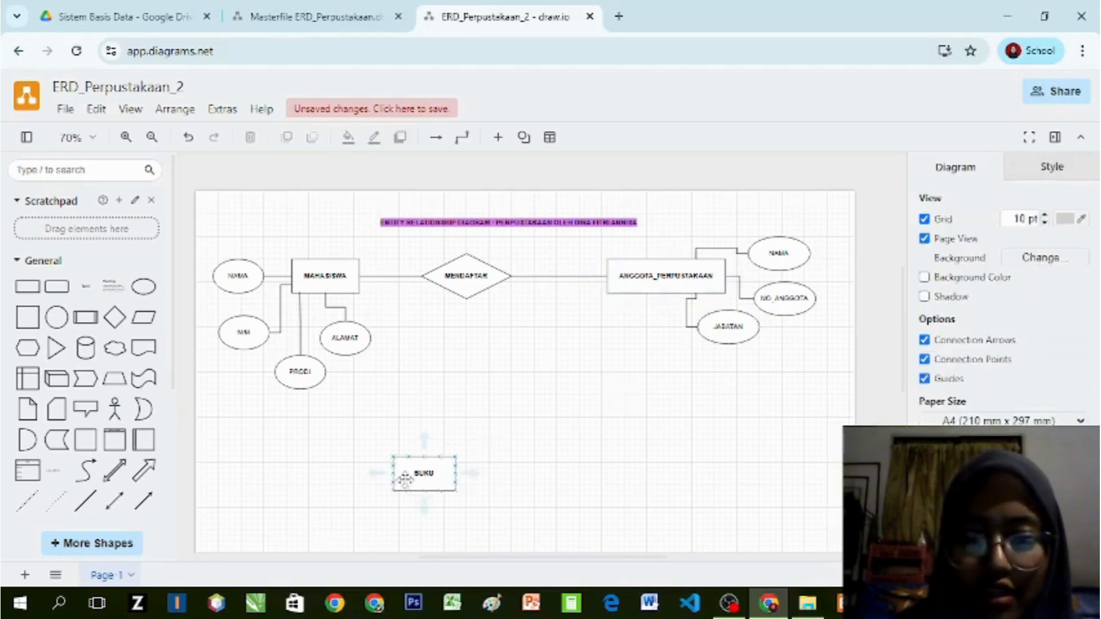
# Step: Move the BUKU rectangle up and slightly right, so it sits well below the MENDAFTAR diamond
pyautogui.moveTo(406, 480); pyautogui.dragTo(462, 414)
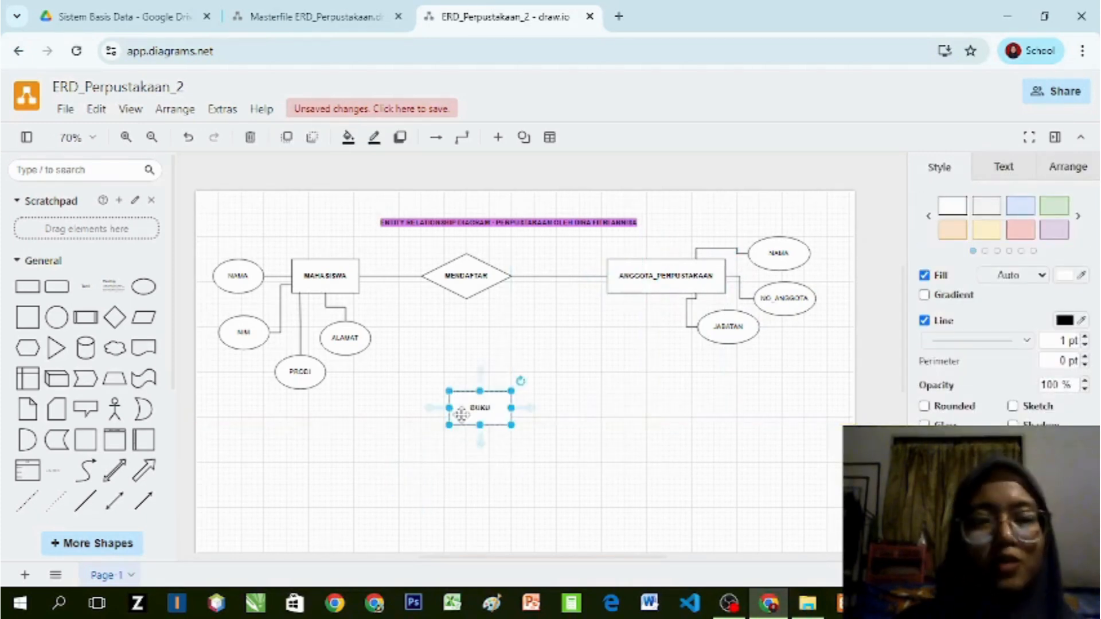
pyautogui.click(652, 414)
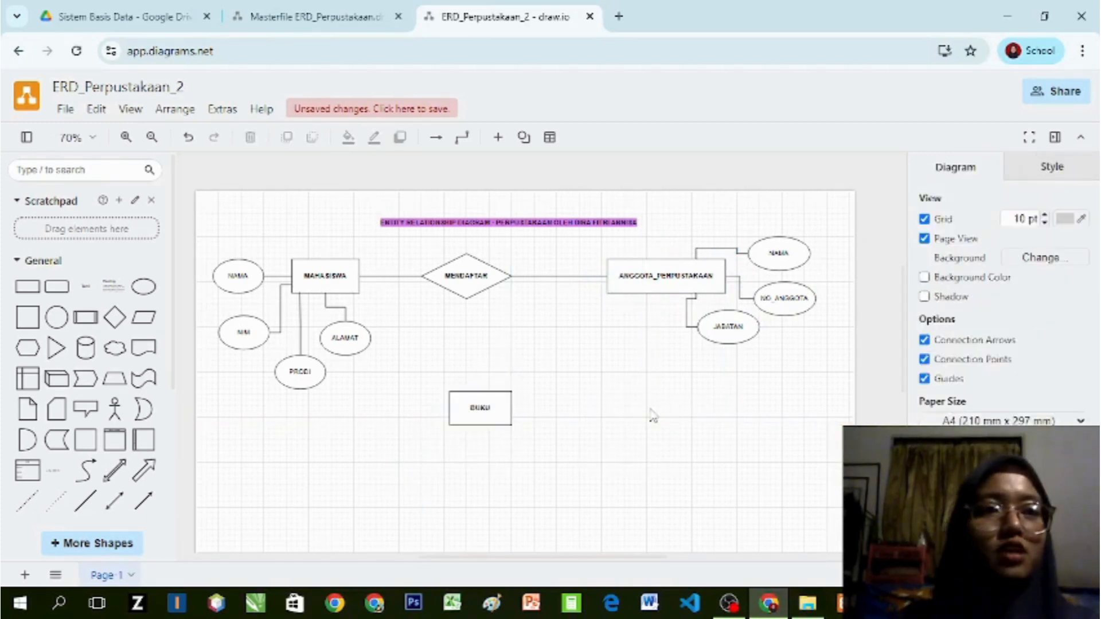
pyautogui.moveTo(472, 424); pyautogui.dragTo(444, 445)
pyautogui.click(682, 378)
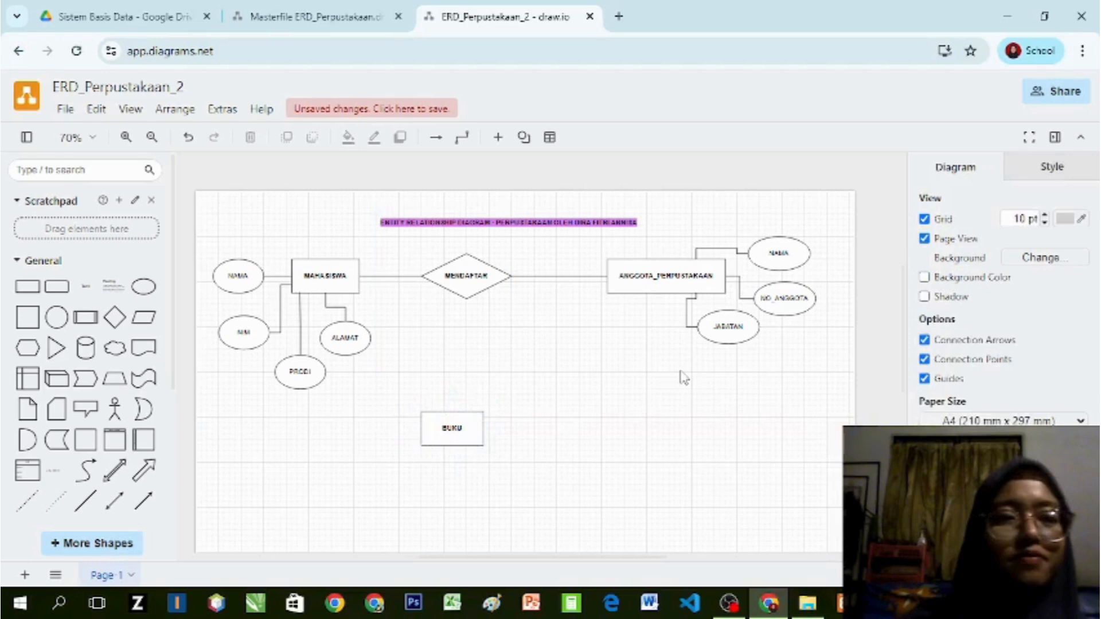
pyautogui.doubleClick(682, 377)
# Step: Duplicate the NAMA ellipse of MAHASISWA, label the copy JUDUL, and place it to the left of the BUKU rectangle
pyautogui.click(235, 276)
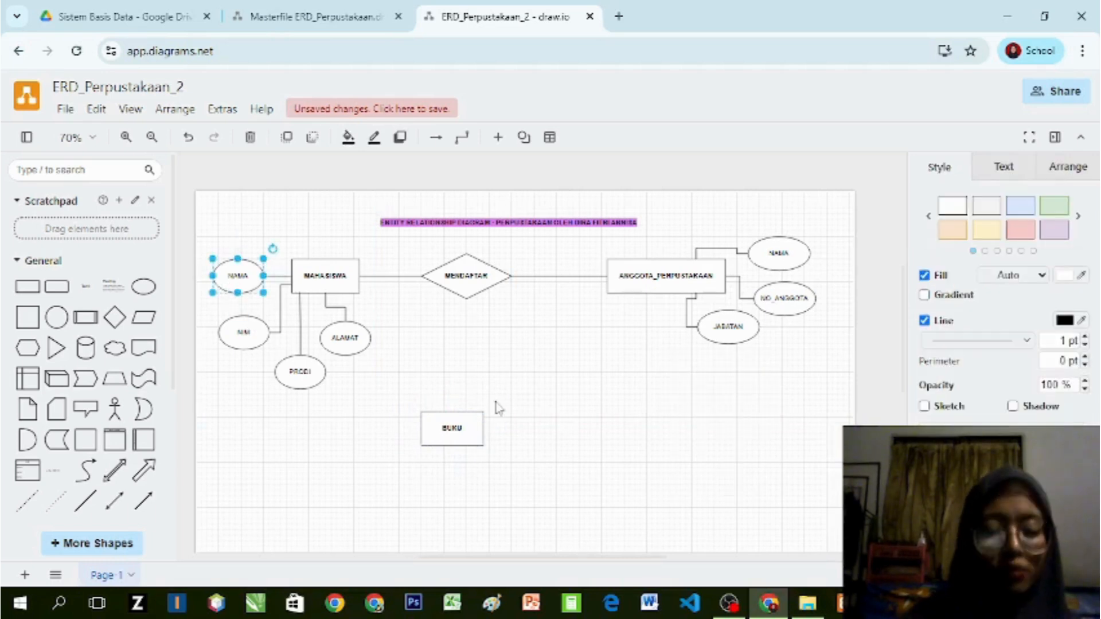
pyautogui.hotkey('ctrl', 'c')
pyautogui.hotkey('ctrl', 'v')
pyautogui.moveTo(513, 421); pyautogui.dragTo(384, 422)
pyautogui.doubleClick(386, 411)
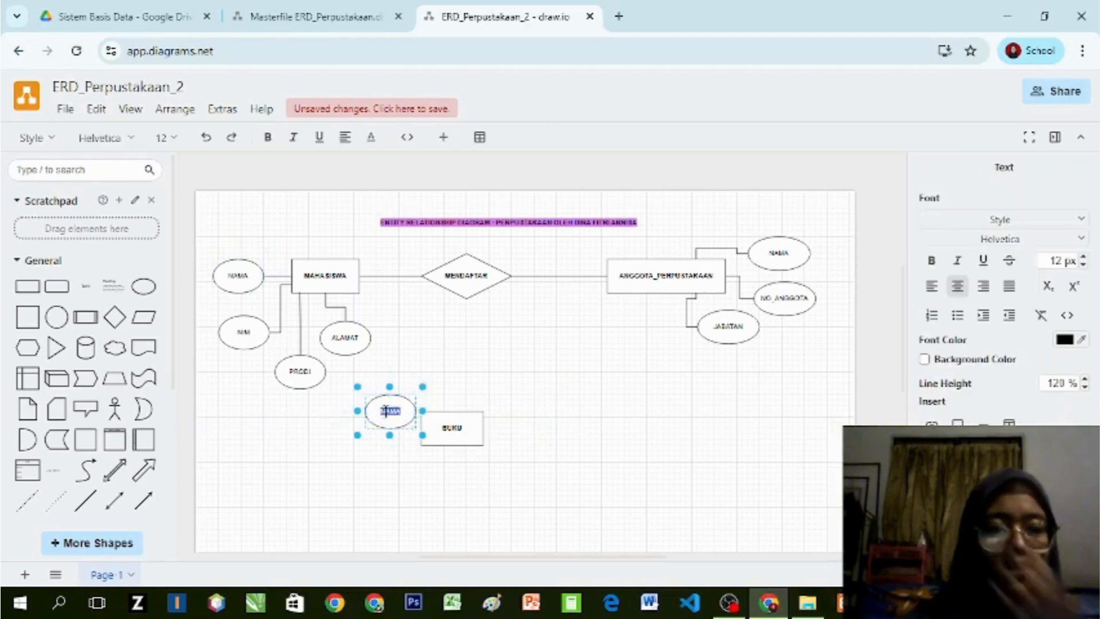
pyautogui.write('JUDU')
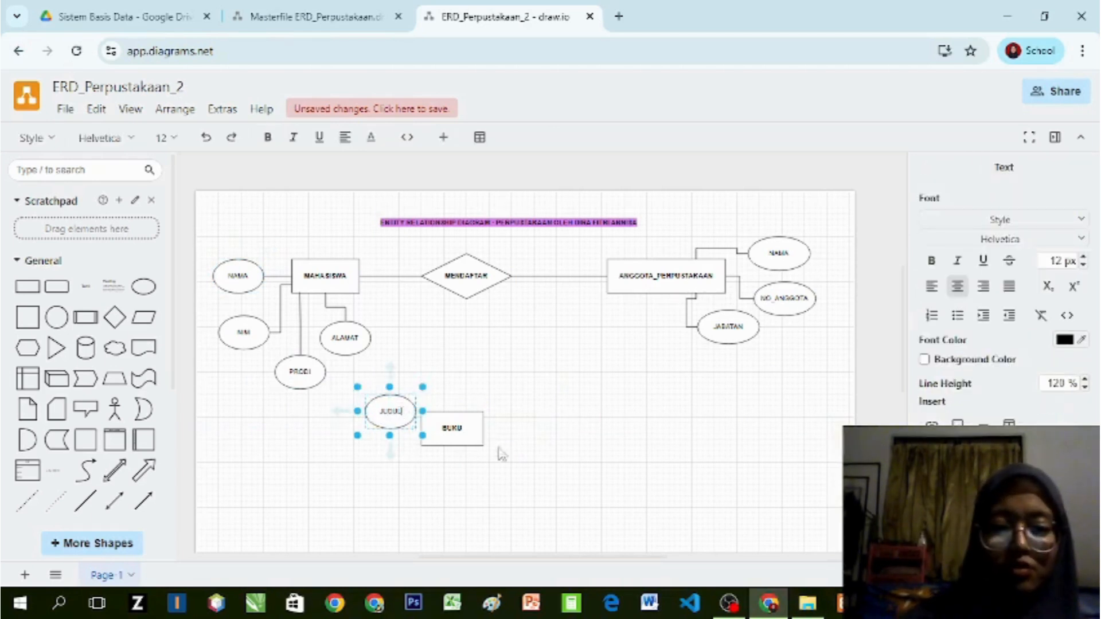
pyautogui.write('L')
pyautogui.doubleClick(695, 477)
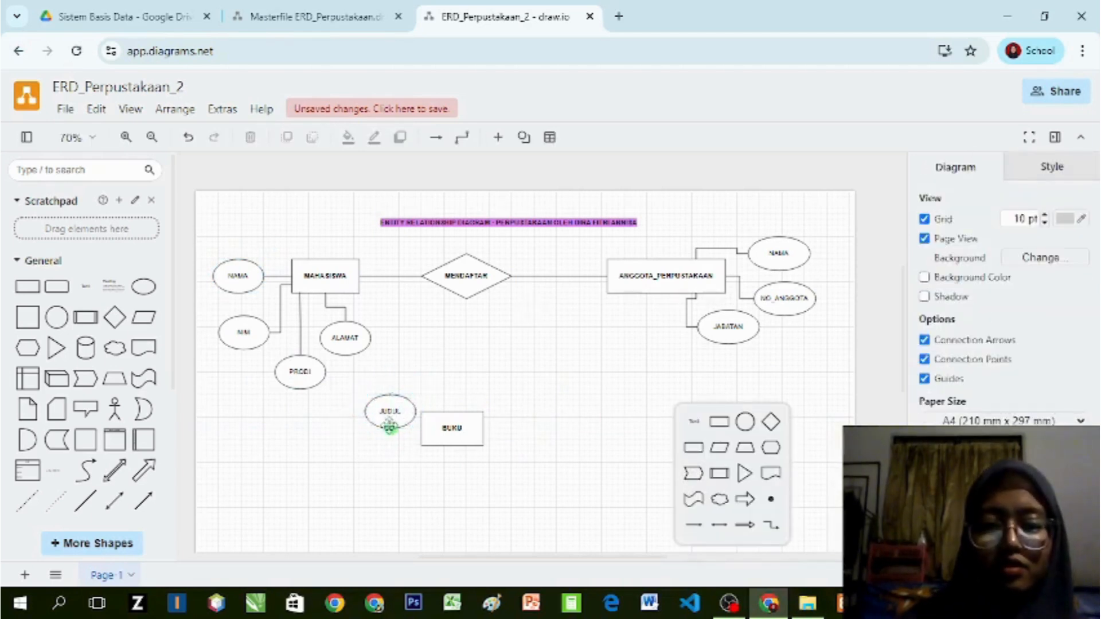
pyautogui.moveTo(389, 427); pyautogui.dragTo(350, 438)
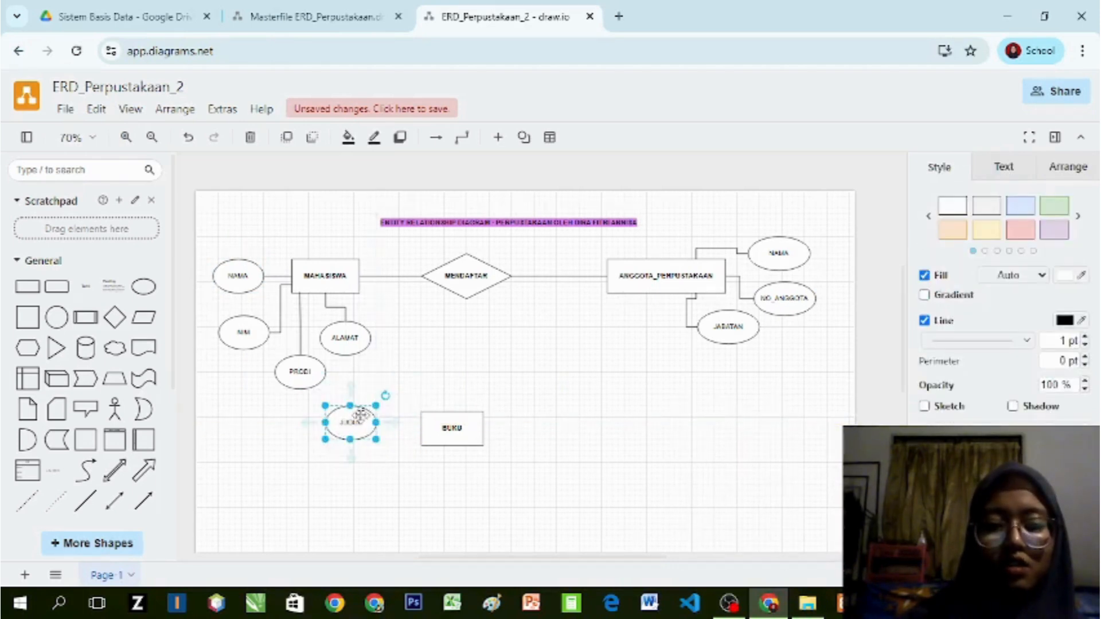
# Step: Duplicate the JUDUL ellipse just below the original and label the copy JENIS_BUKU
pyautogui.doubleClick(356, 422)
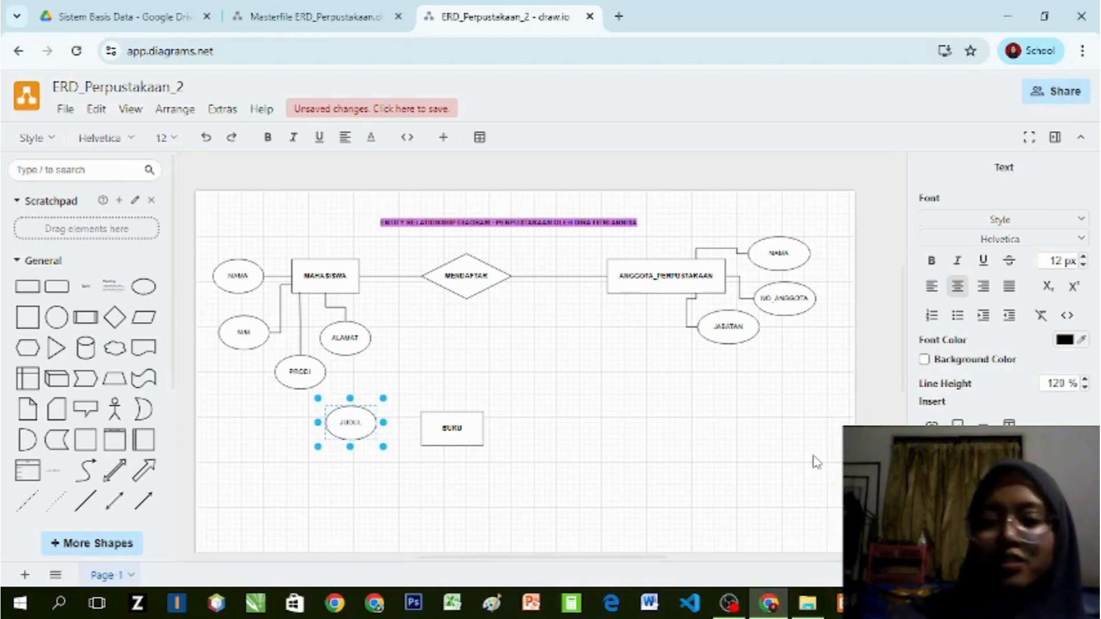
pyautogui.click(709, 421)
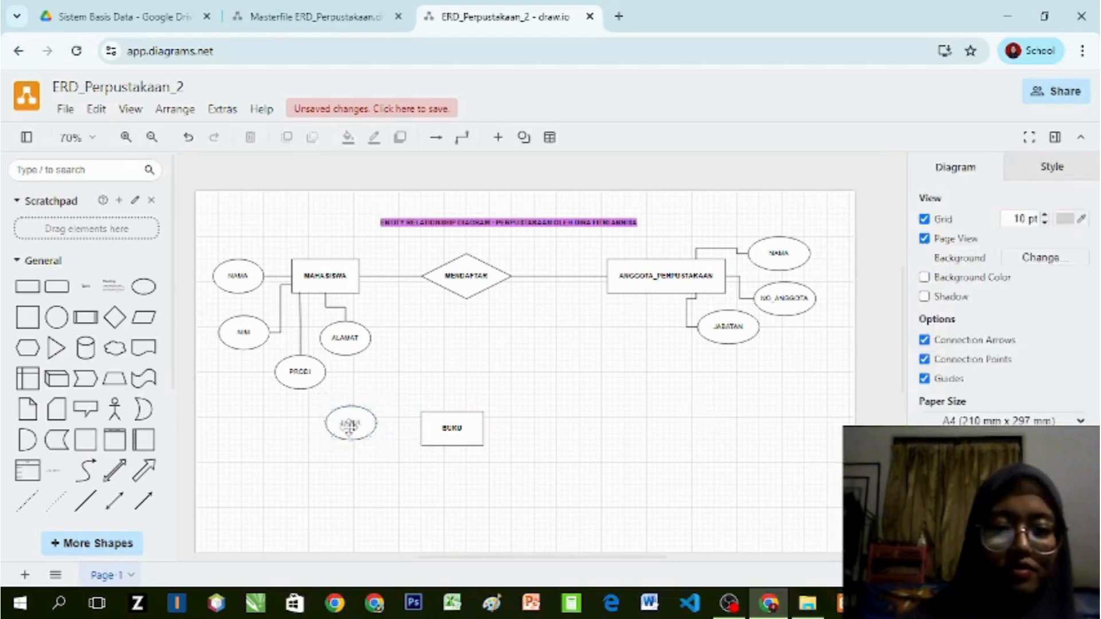
pyautogui.moveTo(351, 423); pyautogui.dragTo(354, 472)
pyautogui.doubleClick(355, 473)
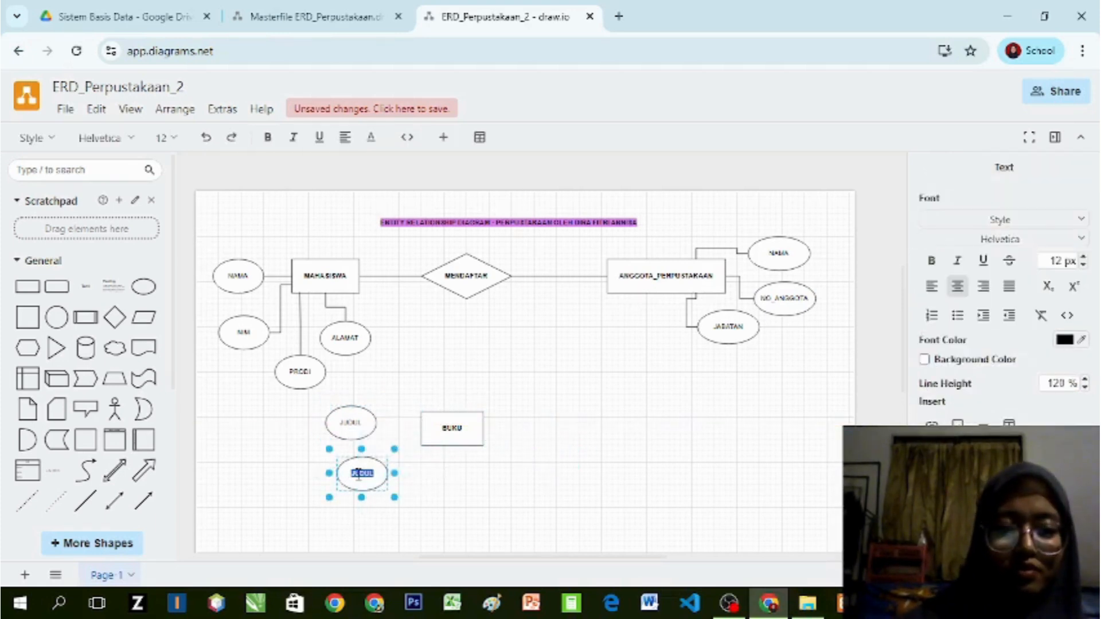
pyautogui.write('JENIS BUKU')
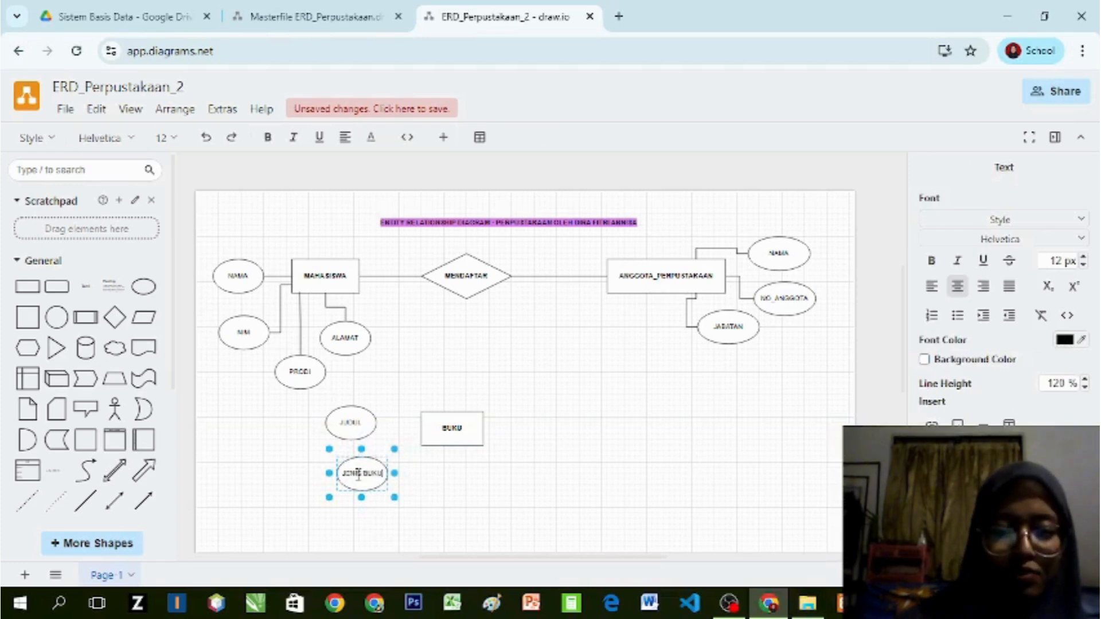
pyautogui.write('_')
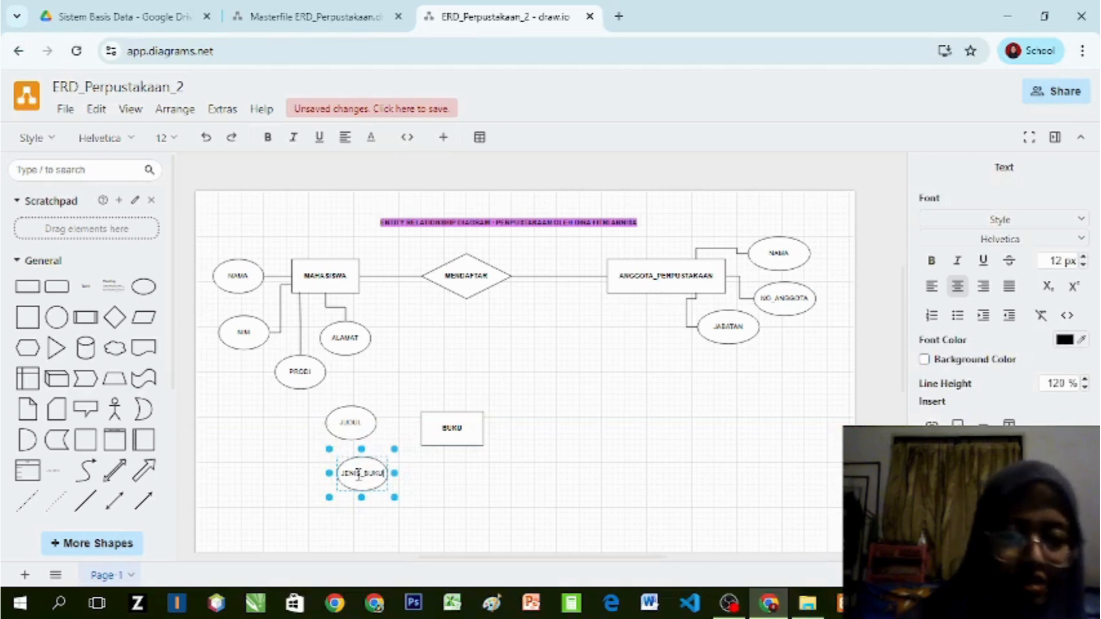
pyautogui.doubleClick(486, 486)
# Step: Duplicate the JENIS_BUKU ellipse, place the copy below the BUKU rectangle, and label it ID_BUKU
pyautogui.click(343, 466)
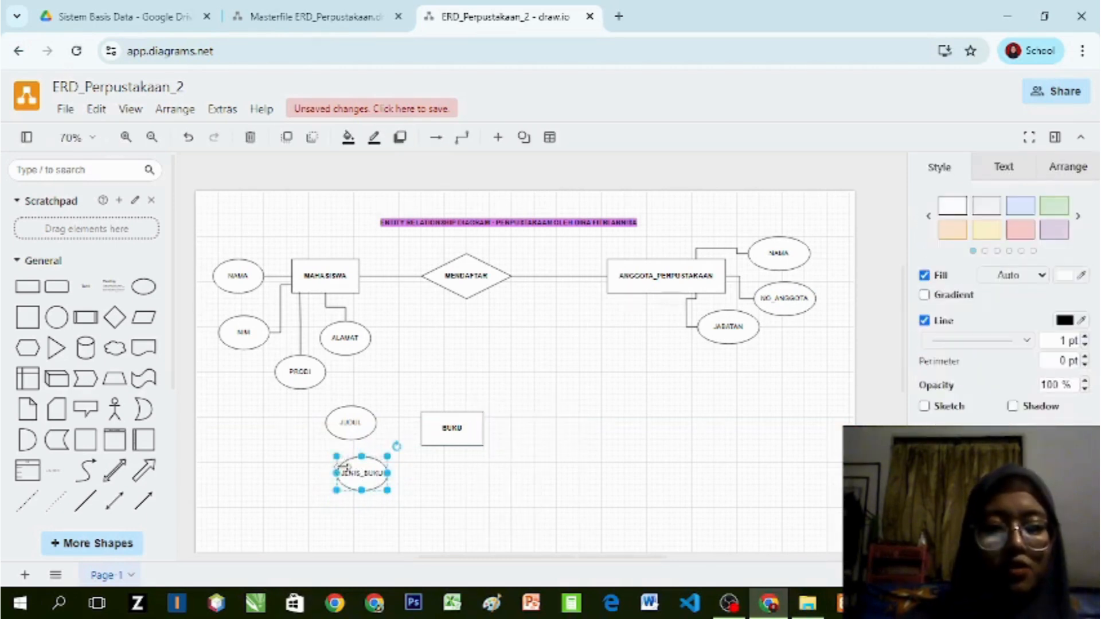
pyautogui.hotkey('ctrl', 'c')
pyautogui.hotkey('ctrl', 'v')
pyautogui.moveTo(491, 519); pyautogui.dragTo(434, 477)
pyautogui.write('ID_')
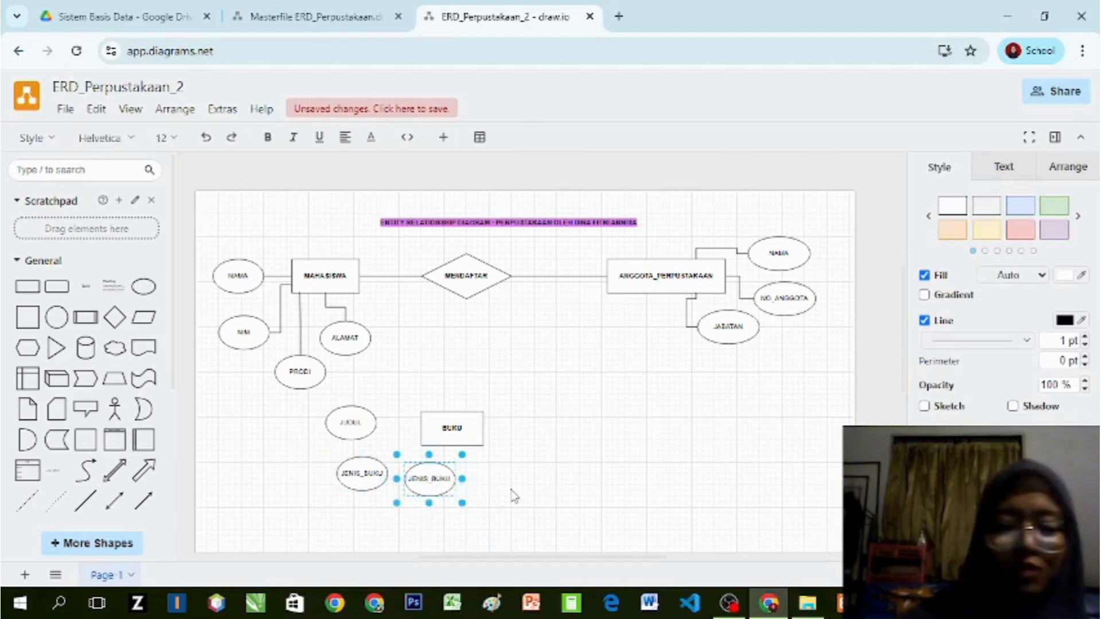
pyautogui.write('BUKU')
pyautogui.doubleClick(620, 461)
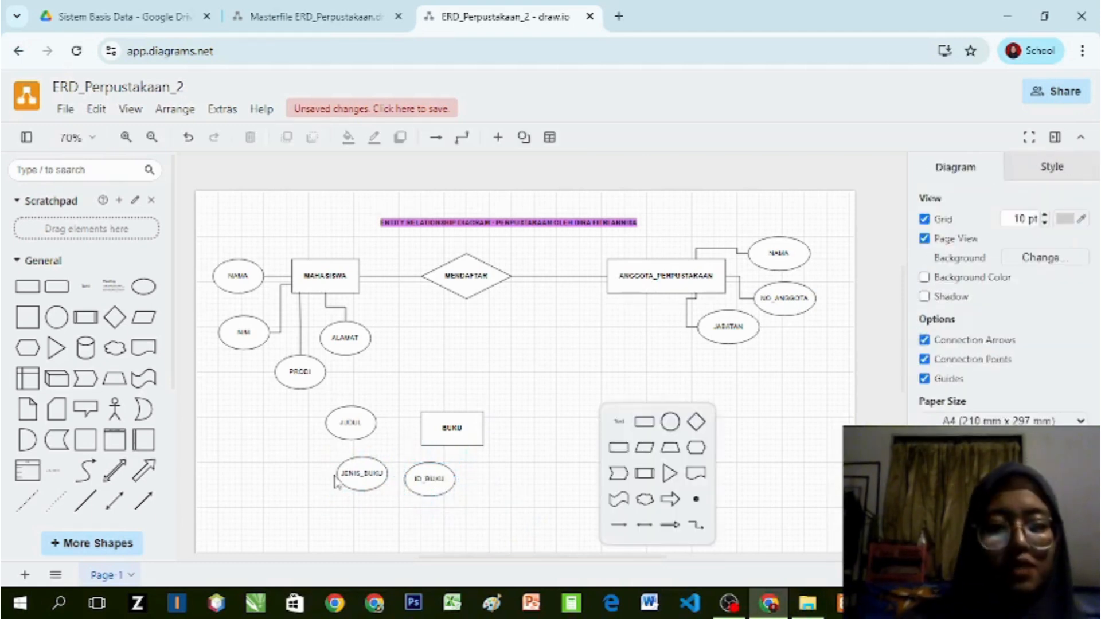
# Step: Shift the JENIS_BUKU and ID_BUKU ellipses left, and add a copy of ID_BUKU labelled TAHUN_TERBIT below the BUKU rectangle
pyautogui.click(354, 480)
pyautogui.moveTo(438, 476); pyautogui.dragTo(434, 477)
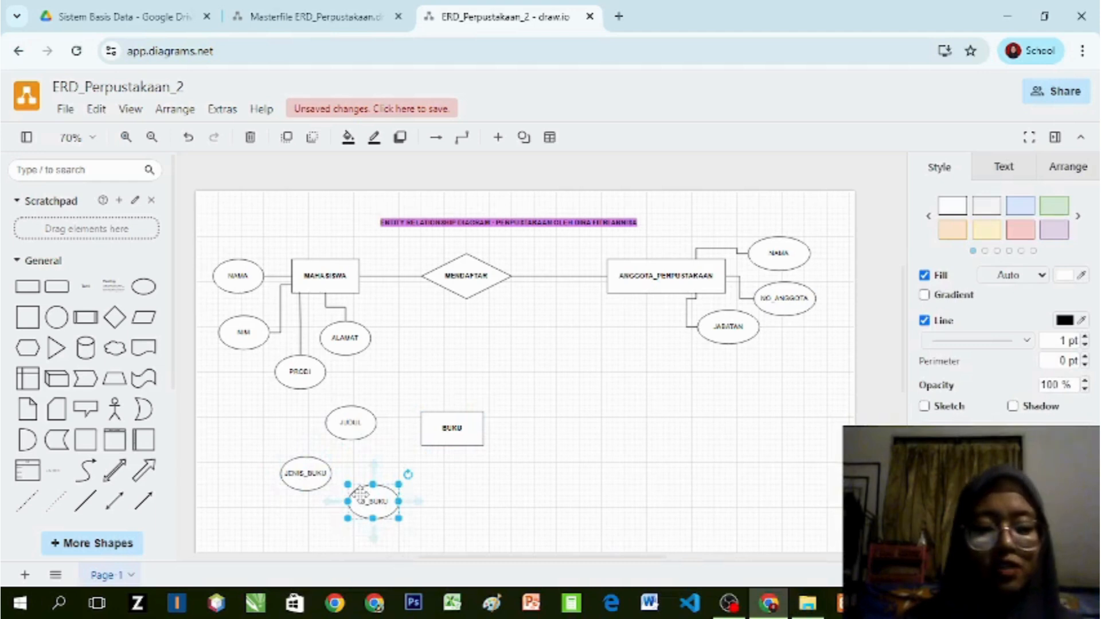
pyautogui.hotkey('ctrl', 'v')
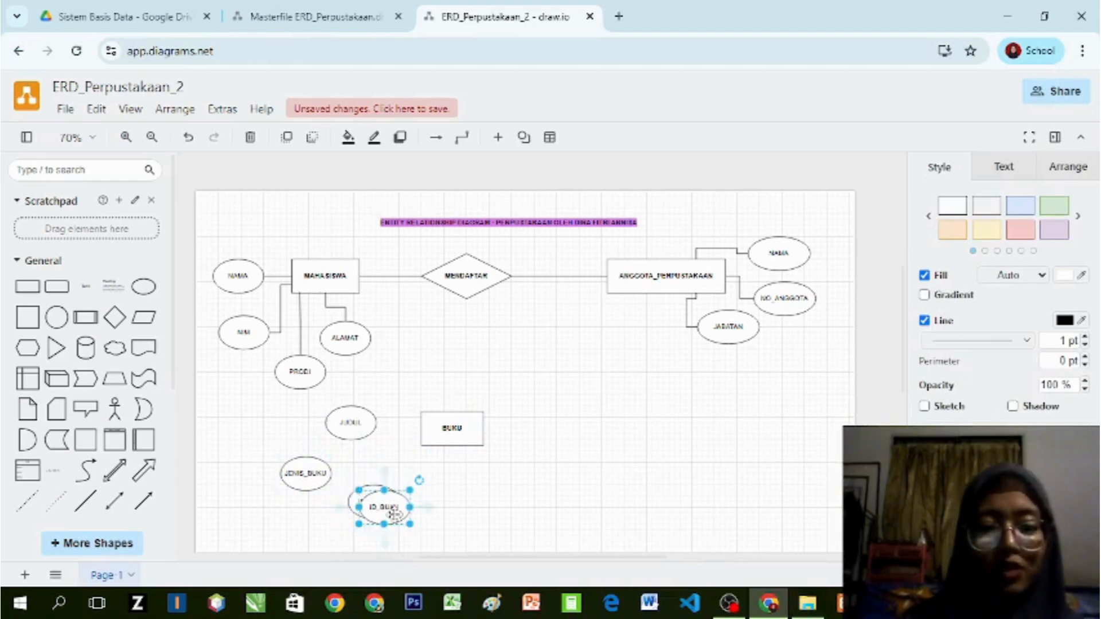
pyautogui.moveTo(395, 505); pyautogui.dragTo(491, 486)
pyautogui.write('TA')
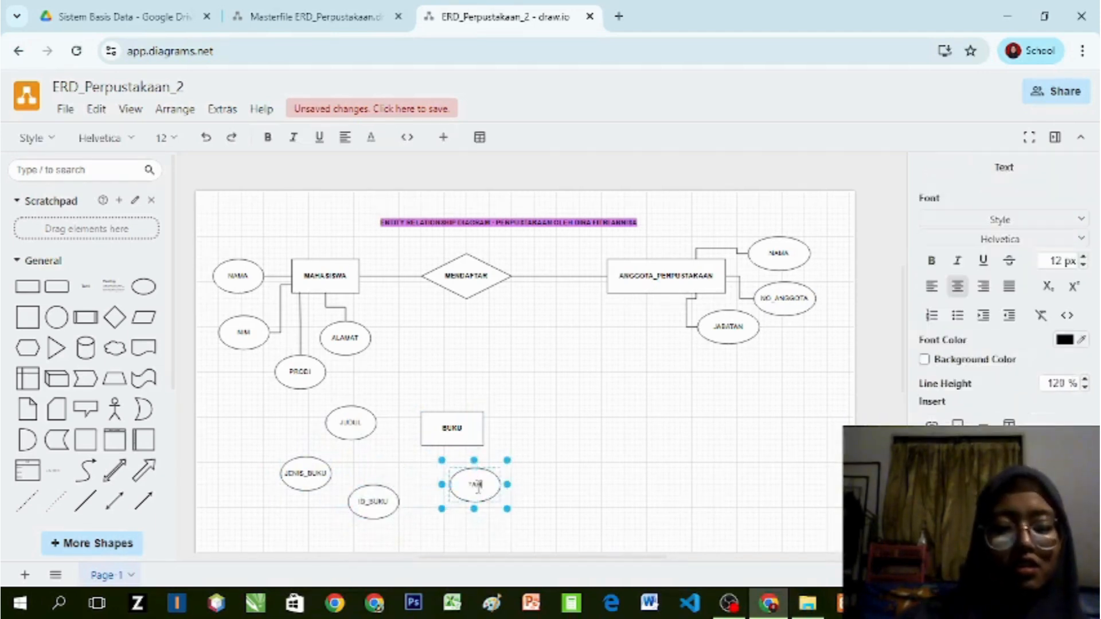
pyautogui.write('HUN_TERBIT')
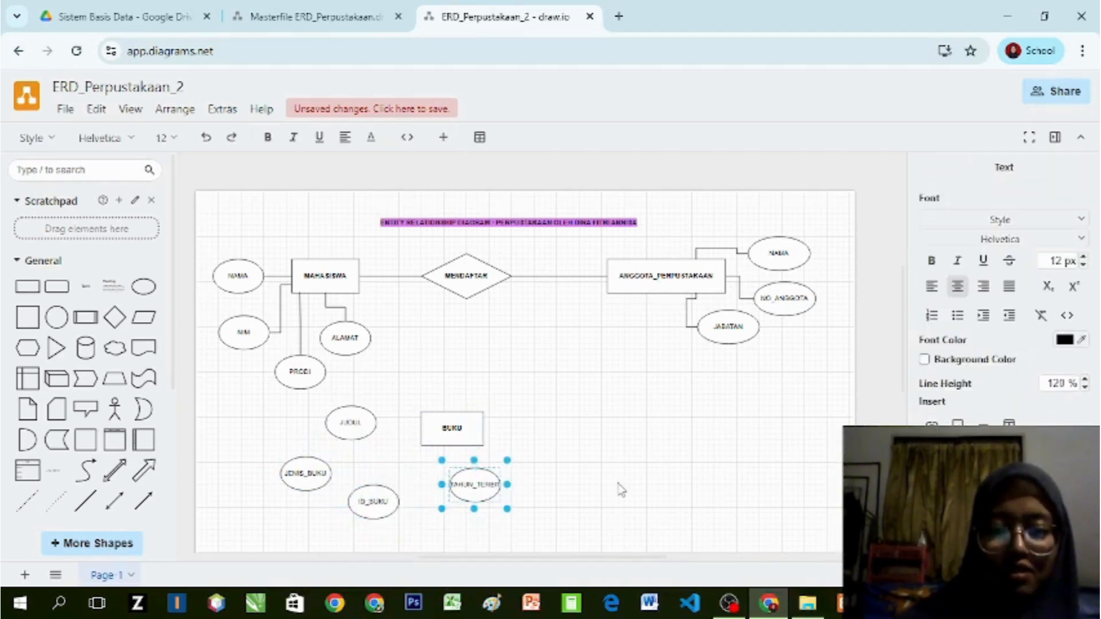
pyautogui.press('Escape')
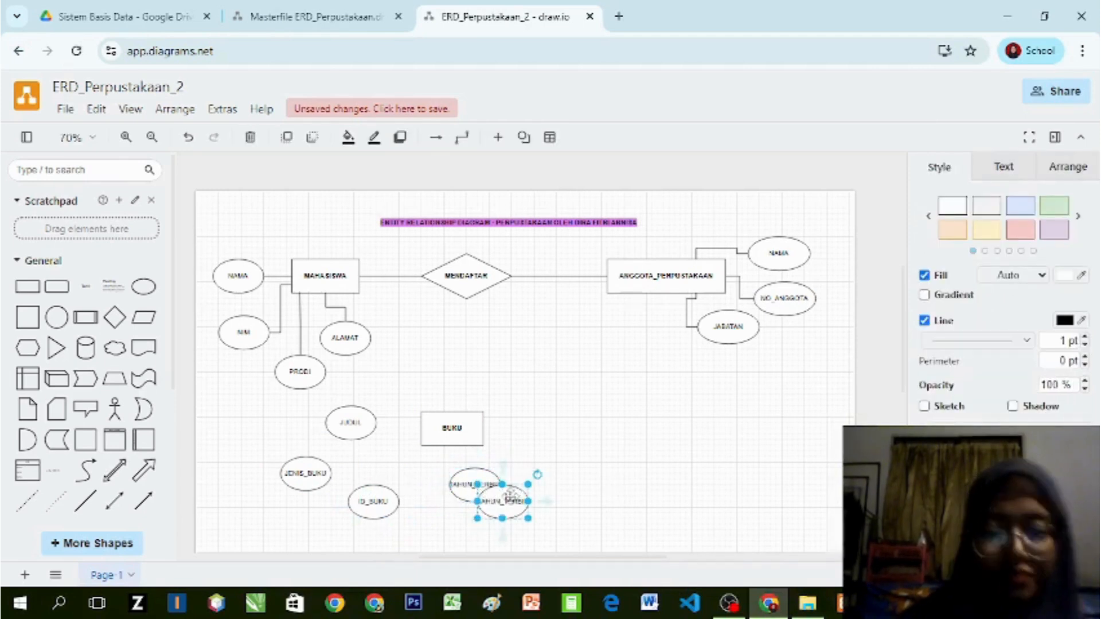
# Step: Place a copy of TAHUN_TERBIT to the upper right of BUKU, label it PENERBIT, and paste a duplicate of it farther right
pyautogui.moveTo(479, 488); pyautogui.dragTo(552, 400)
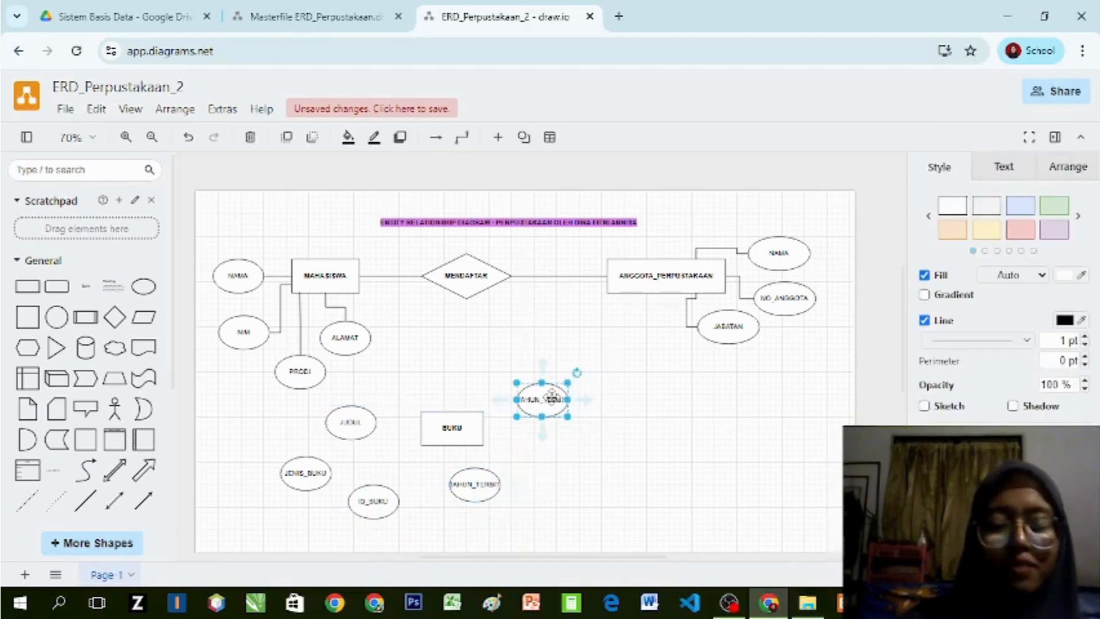
pyautogui.doubleClick(552, 399)
pyautogui.write('PENERBIT')
pyautogui.click(575, 457)
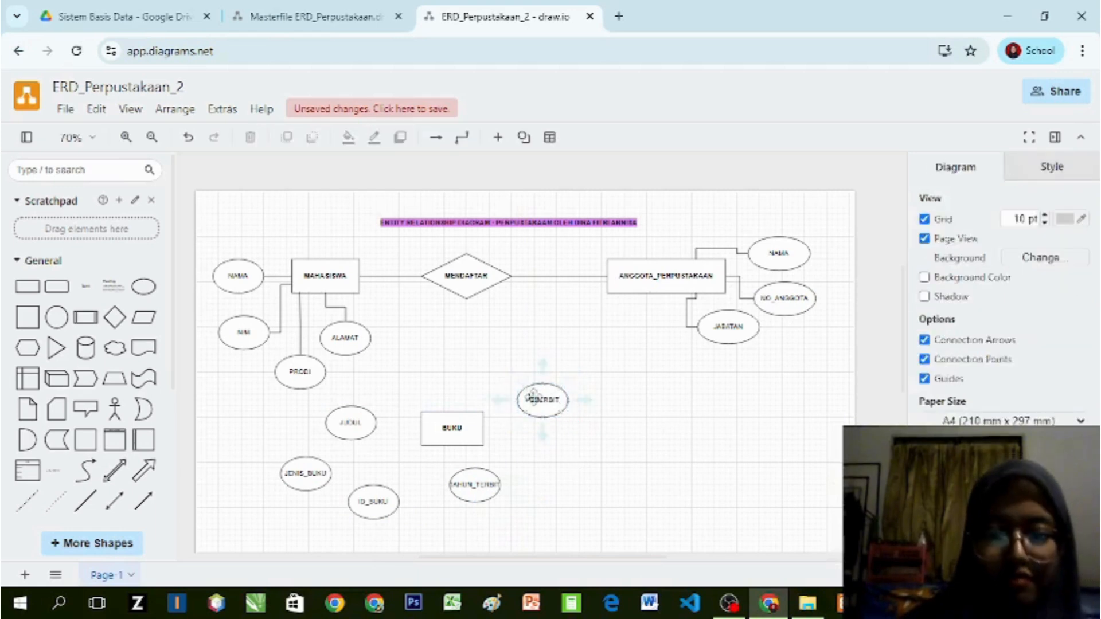
pyautogui.doubleClick(539, 399)
pyautogui.click(566, 427)
pyautogui.click(548, 403)
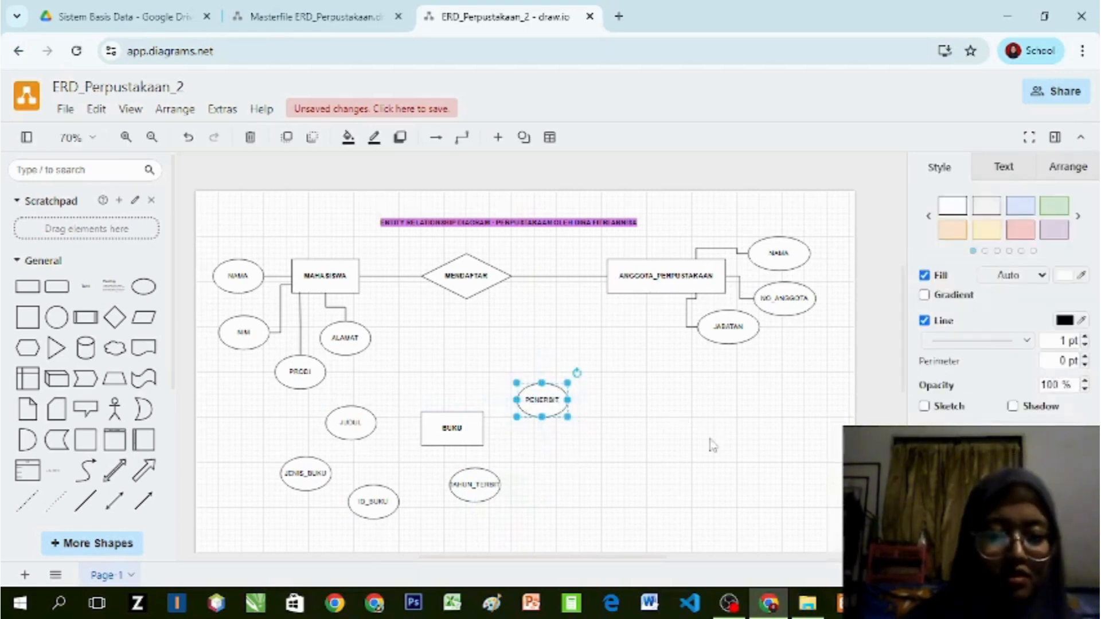
pyautogui.hotkey('ctrl', 'v')
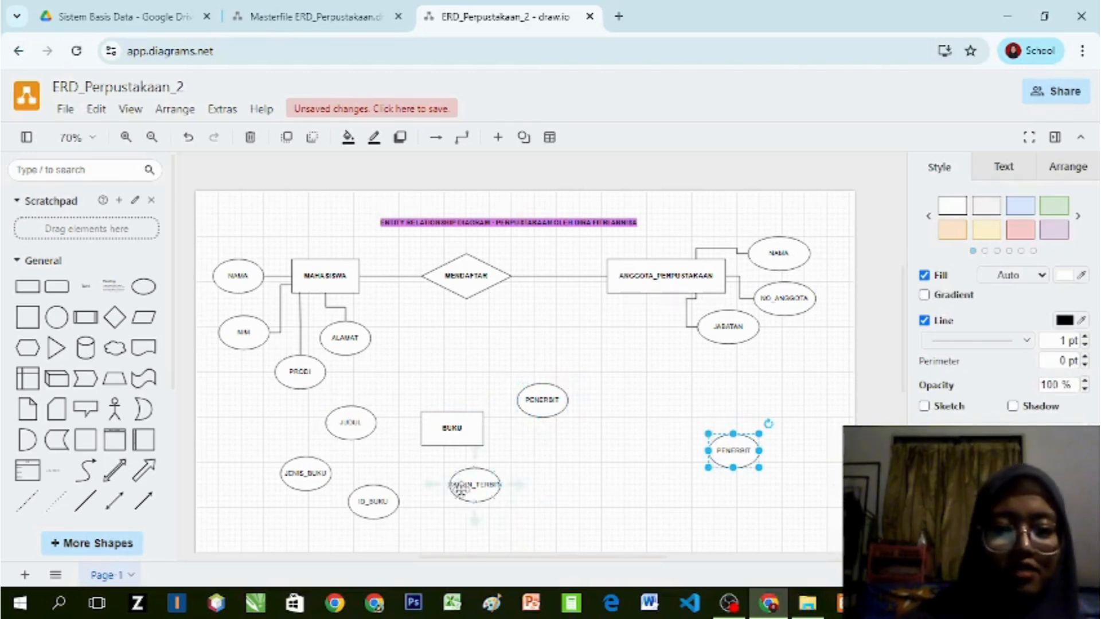
# Step: Widen the TAHUN_TERBIT ellipse and arrange JUDUL, JENIS_BUKU, ID_BUKU, TAHUN_TERBIT and PENERBIT in an arc to the left of and below BUKU
pyautogui.moveTo(465, 497); pyautogui.dragTo(317, 532)
pyautogui.click(549, 469)
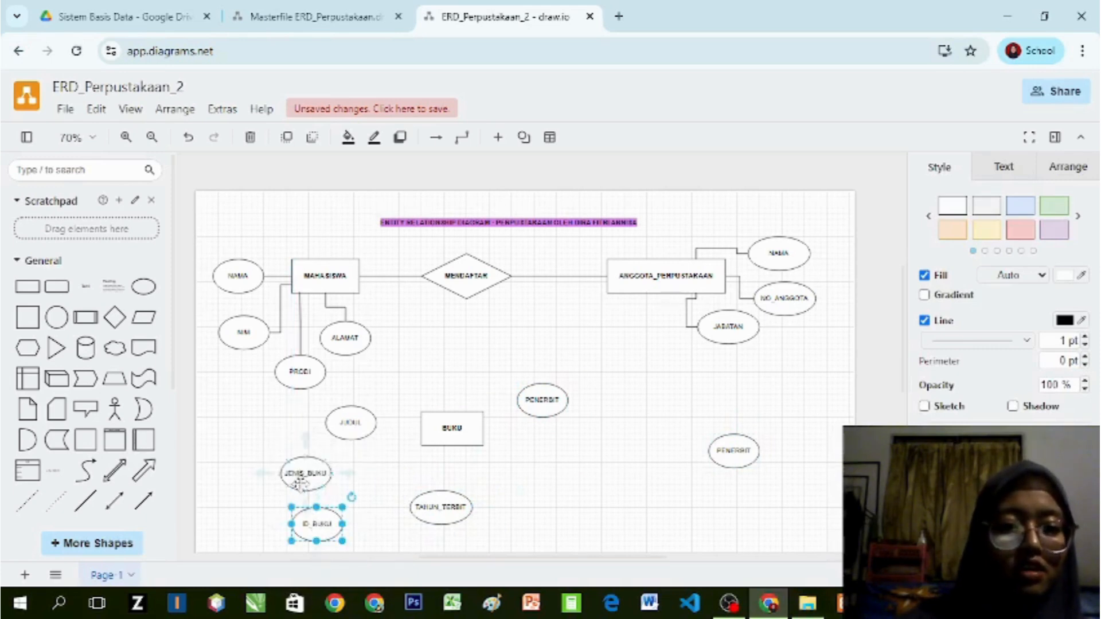
pyautogui.moveTo(302, 481); pyautogui.dragTo(250, 492)
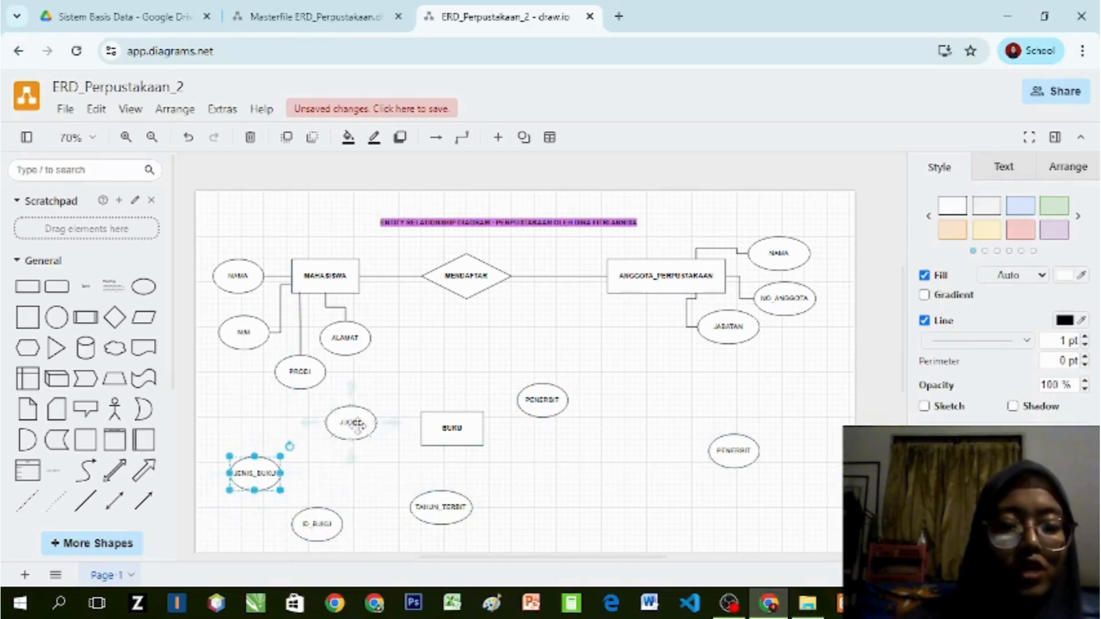
pyautogui.moveTo(360, 435); pyautogui.dragTo(259, 431)
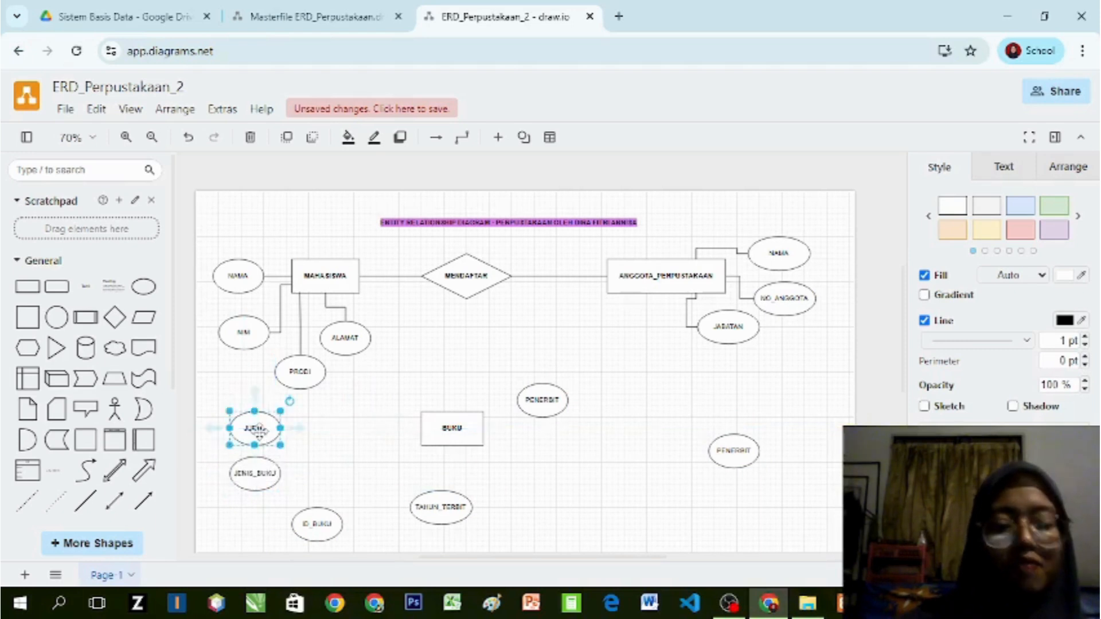
pyautogui.moveTo(317, 524)
pyautogui.mouseDown()
pyautogui.moveTo(363, 486)
pyautogui.moveTo(321, 570)
pyautogui.moveTo(307, 518)
pyautogui.mouseUp()
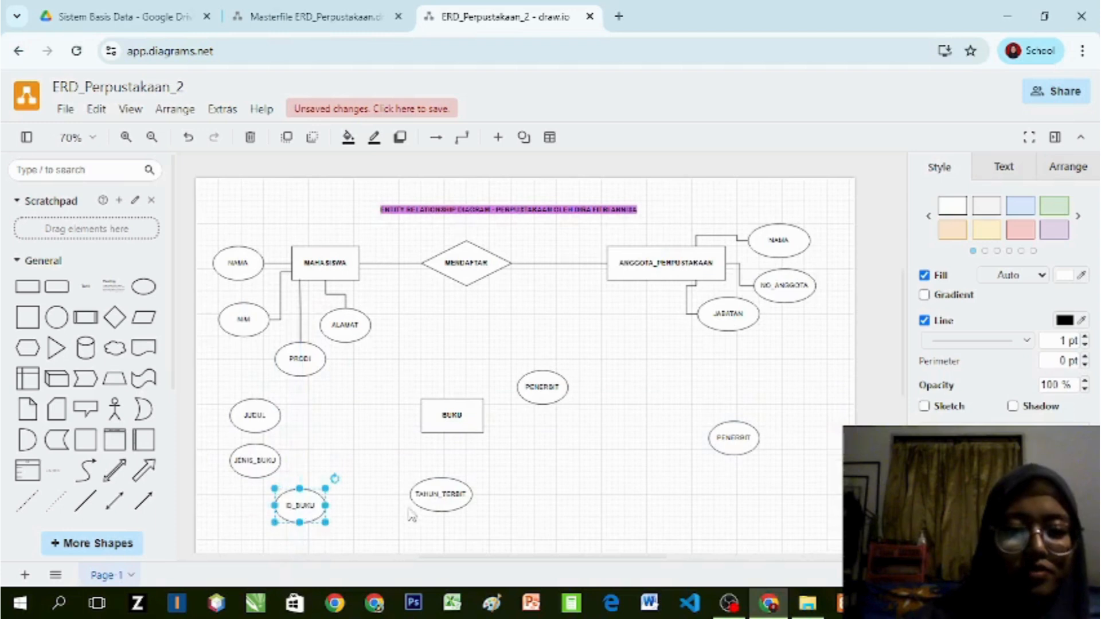
pyautogui.moveTo(428, 506); pyautogui.dragTo(349, 519)
pyautogui.moveTo(545, 406); pyautogui.dragTo(433, 526)
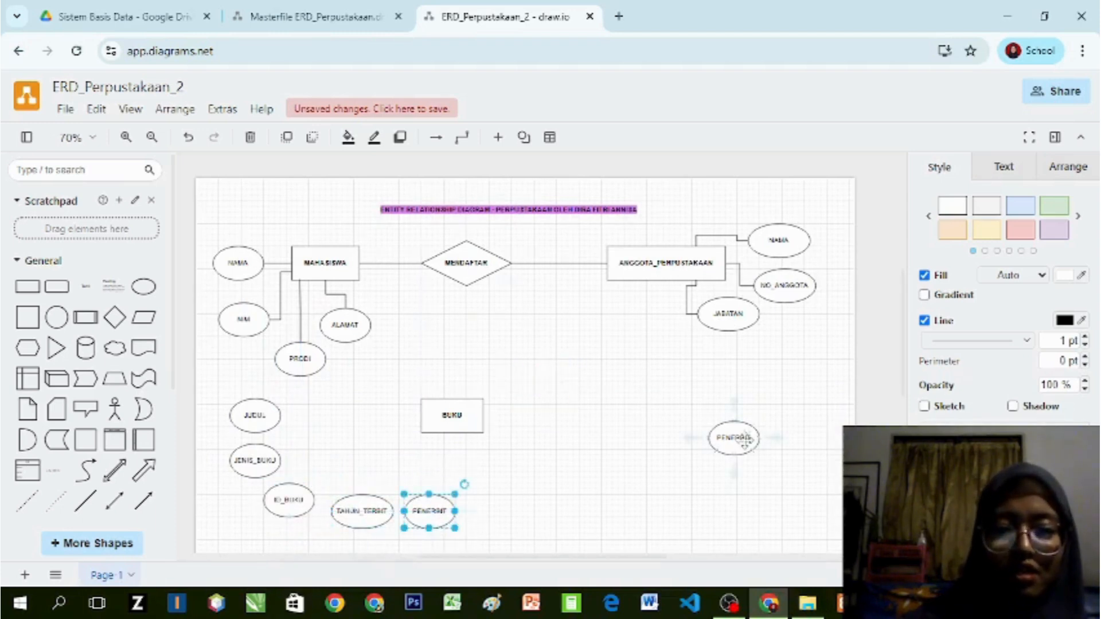
# Step: Place the copied PENERBIT ellipse close below the BUKU rectangle and relabel it PENGARANG
pyautogui.moveTo(735, 439); pyautogui.dragTo(456, 479)
pyautogui.doubleClick(447, 467)
pyautogui.write('PENGARANG')
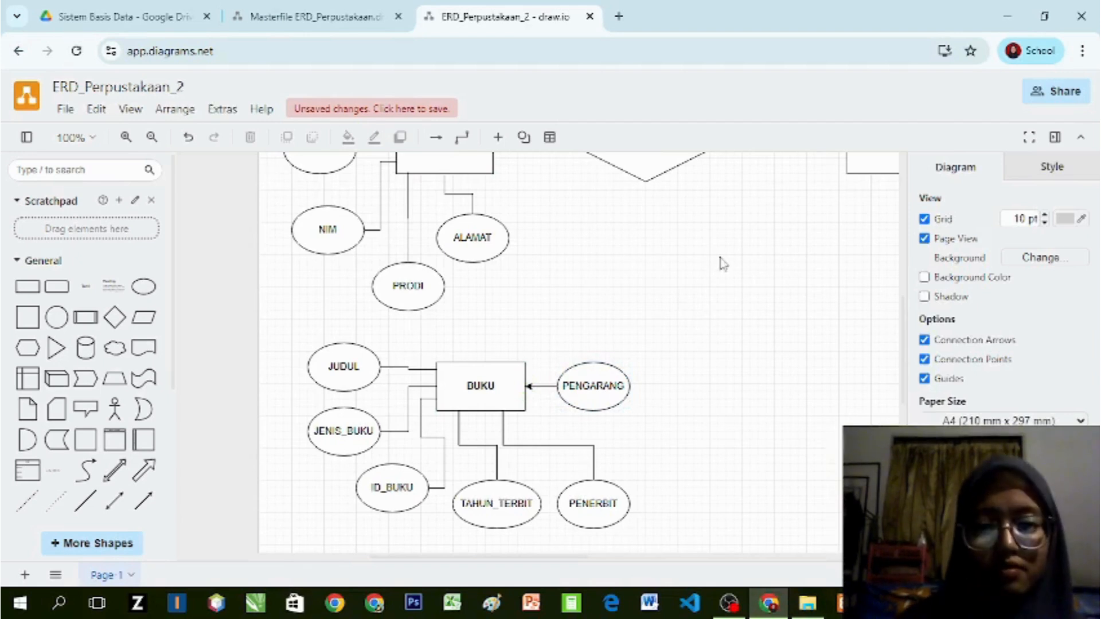
# Step: Remove the arrowhead from the connector between the PENGARANG ellipse and the BUKU rectangle
pyautogui.click(537, 393)
pyautogui.click(717, 367)
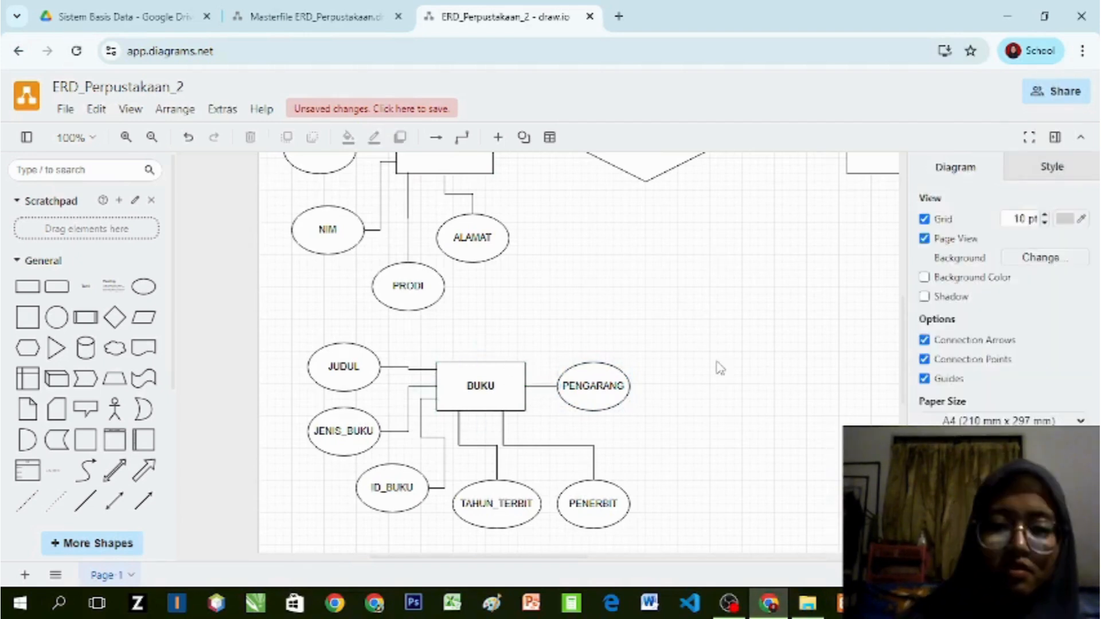
pyautogui.hotkey('ctrl', '-')
pyautogui.hotkey('ctrl', '-')
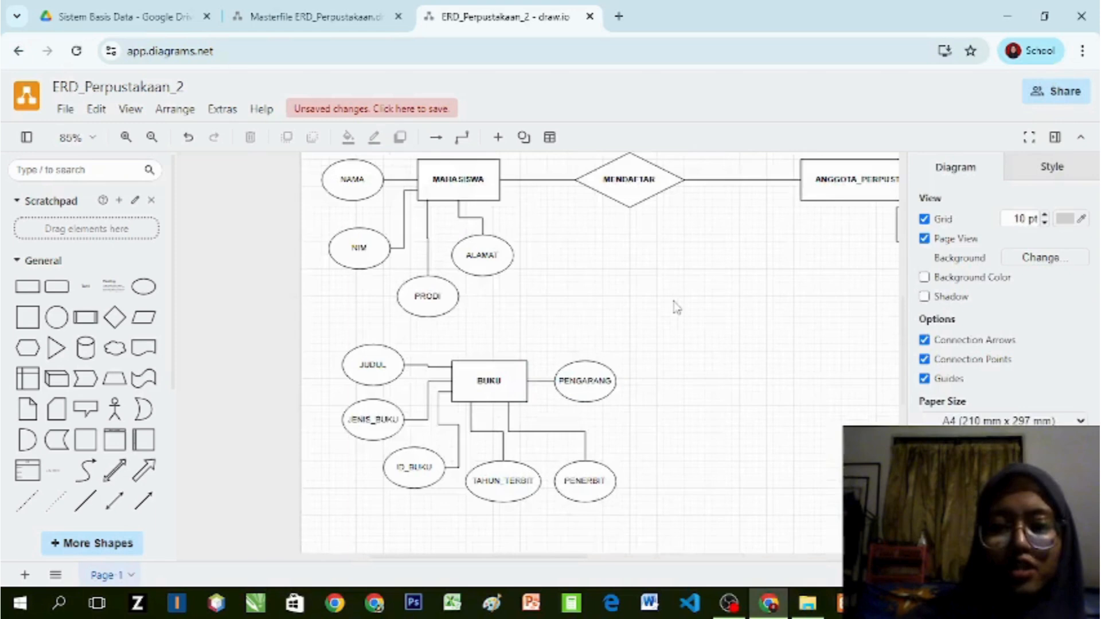
# Step: Save the diagram to Google Drive's My Drive as the XML file ERD_Perpustakaan_2.drawio
pyautogui.hotkey('ctrl', 's')
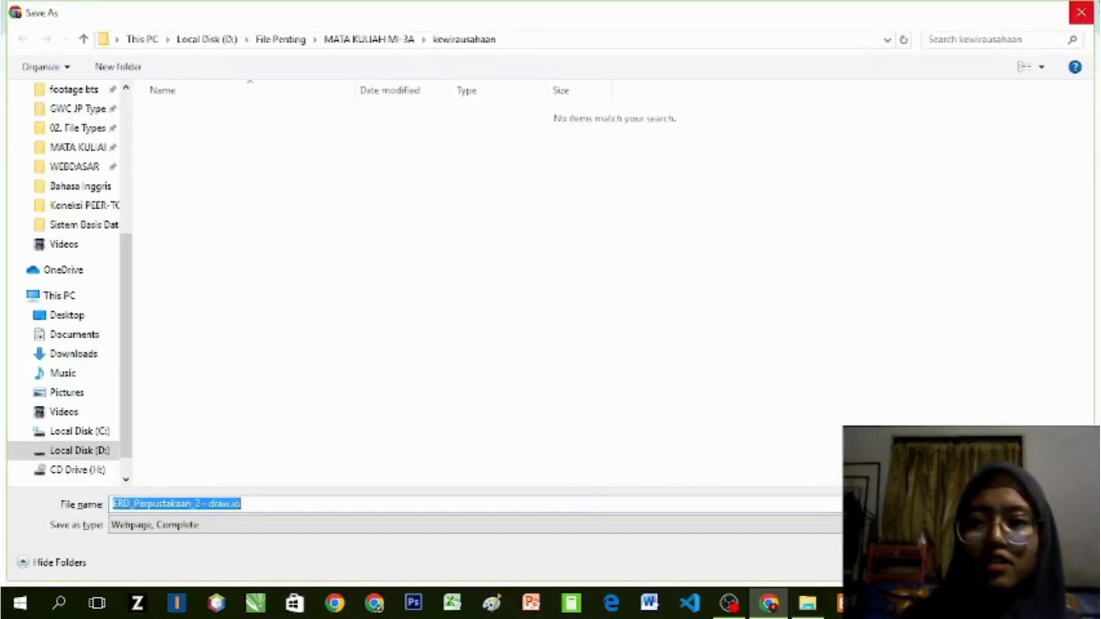
pyautogui.click(1081, 12)
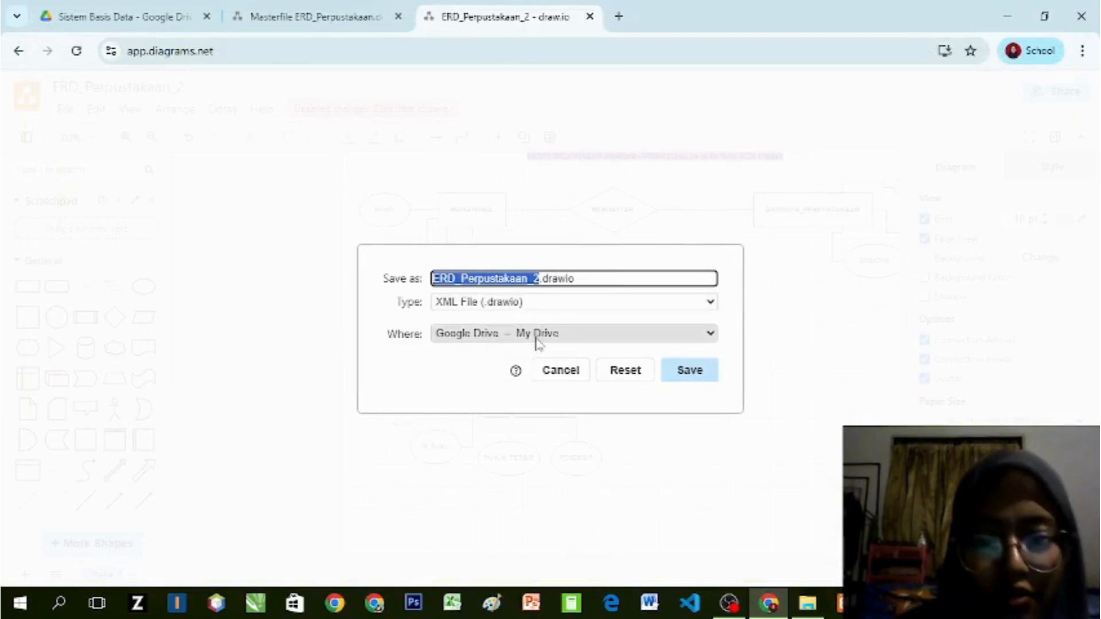
pyautogui.click(463, 369)
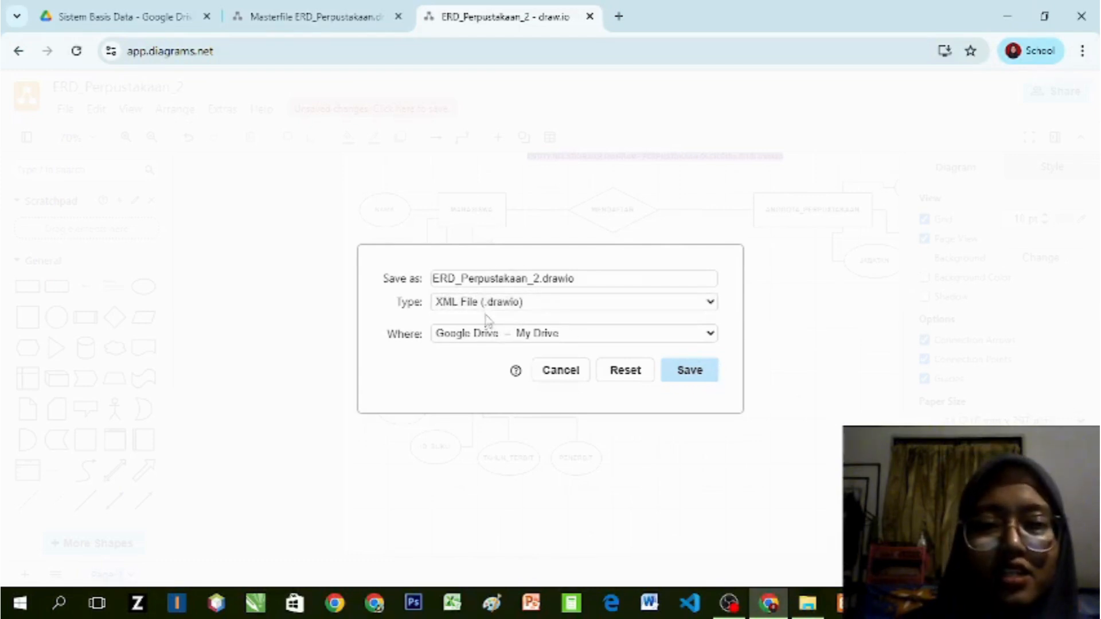
pyautogui.click(689, 370)
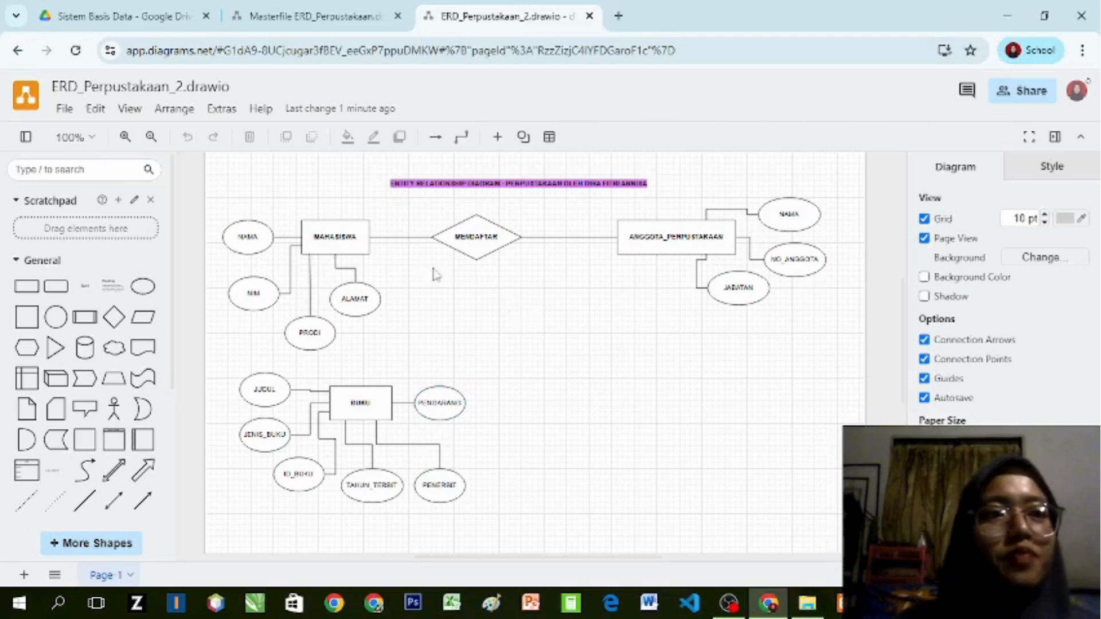
# Step: Duplicate the MENDAFTAR diamond and place the copy beneath the ANGGOTA_PERPUSTAKAAN entity
pyautogui.click(484, 247)
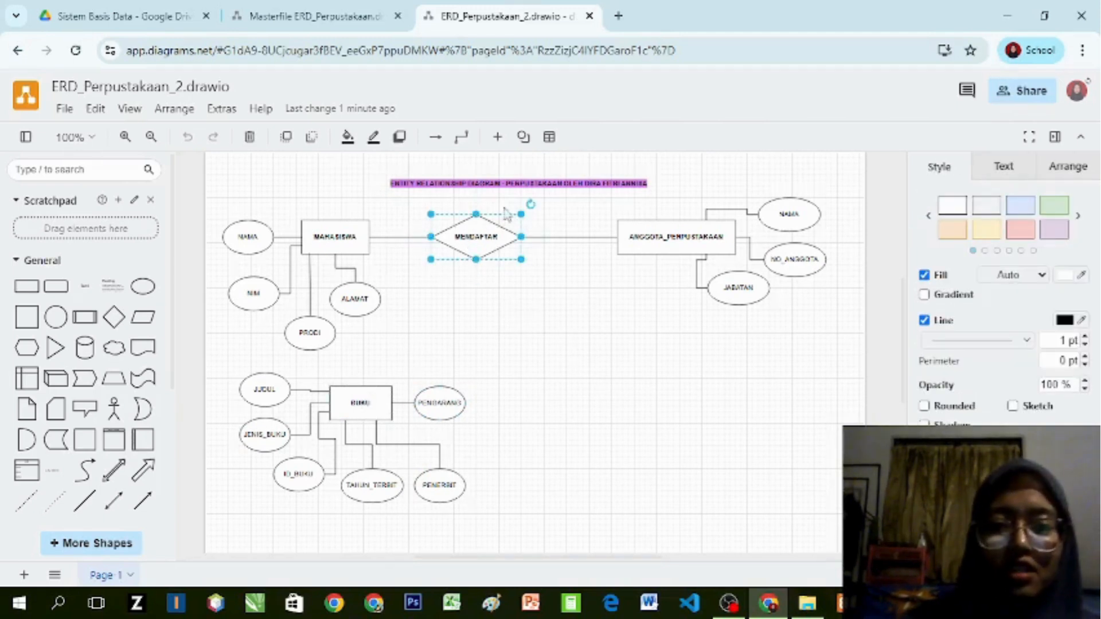
pyautogui.hotkey('ctrl', 'v')
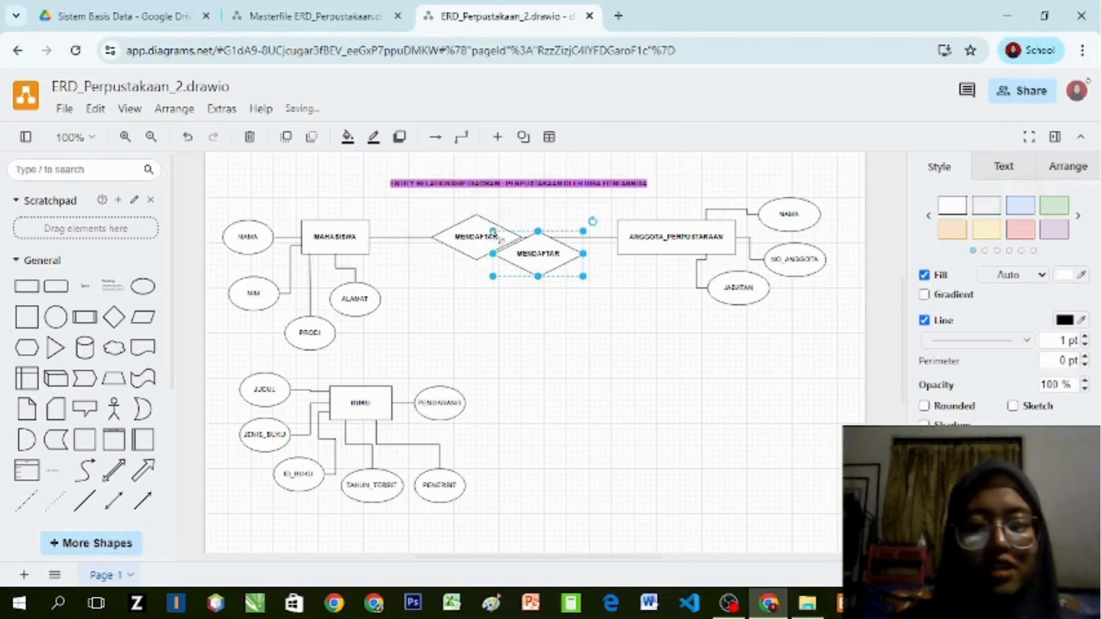
pyautogui.moveTo(554, 251); pyautogui.dragTo(676, 368)
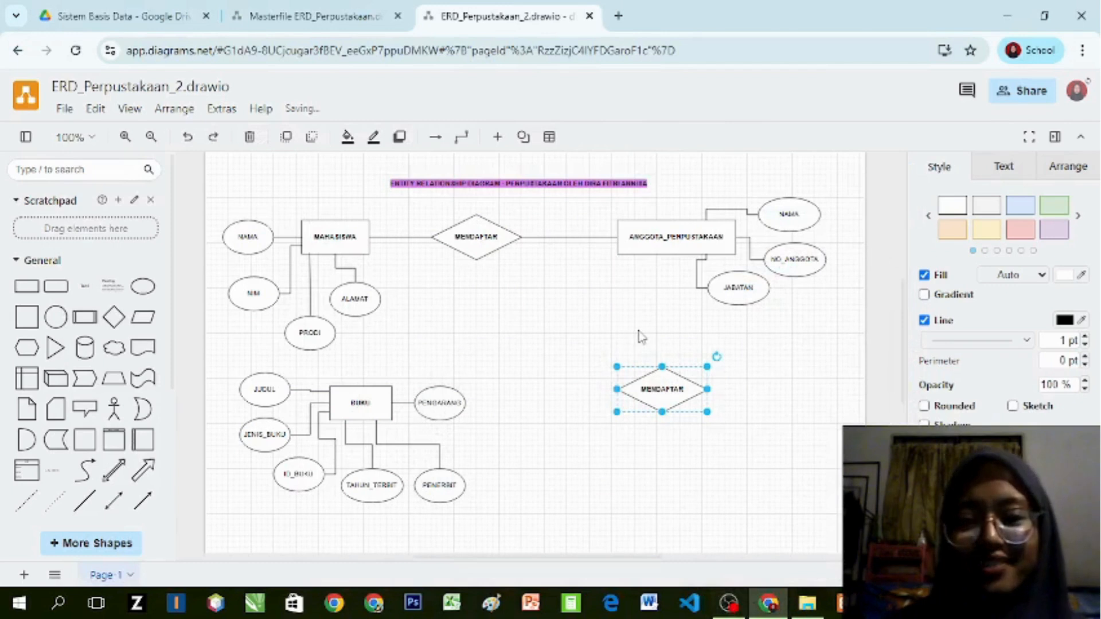
# Step: Relabel the copied diamond MEMINJAM and move it slightly closer to the BUKU entity
pyautogui.doubleClick(673, 389)
pyautogui.write('M')
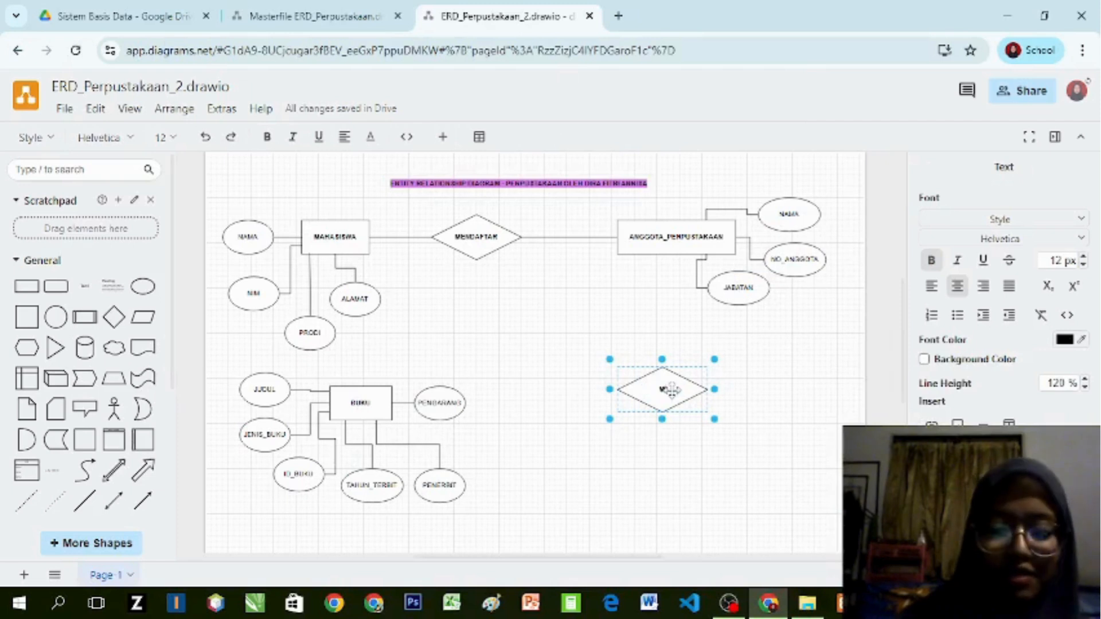
pyautogui.write('EMINJAM')
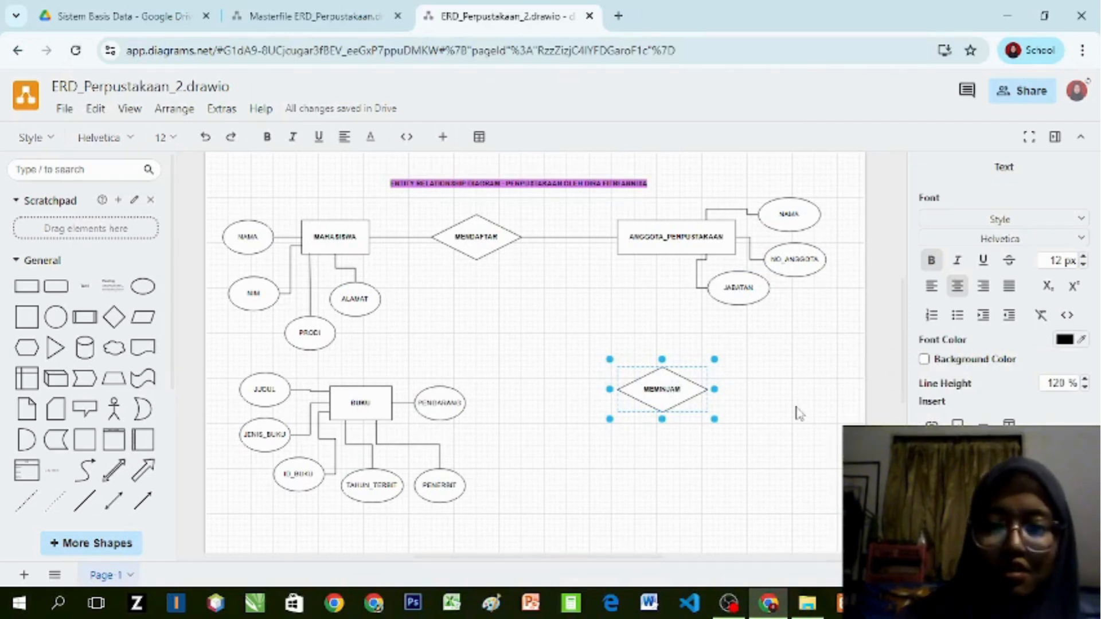
pyautogui.click(796, 408)
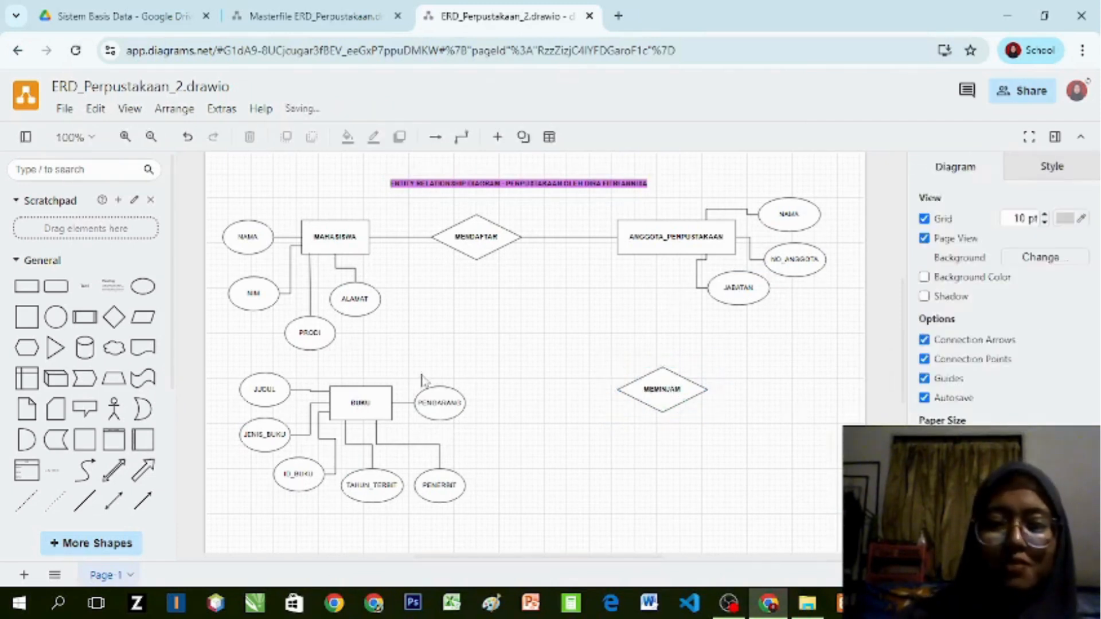
pyautogui.moveTo(661, 396); pyautogui.dragTo(609, 402)
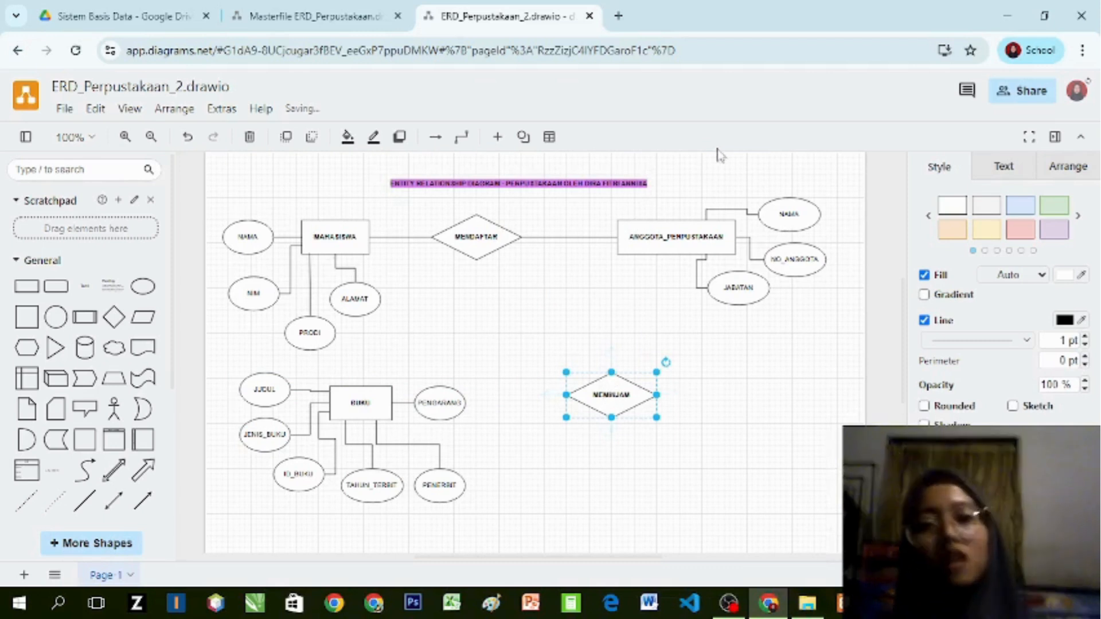
pyautogui.click(680, 246)
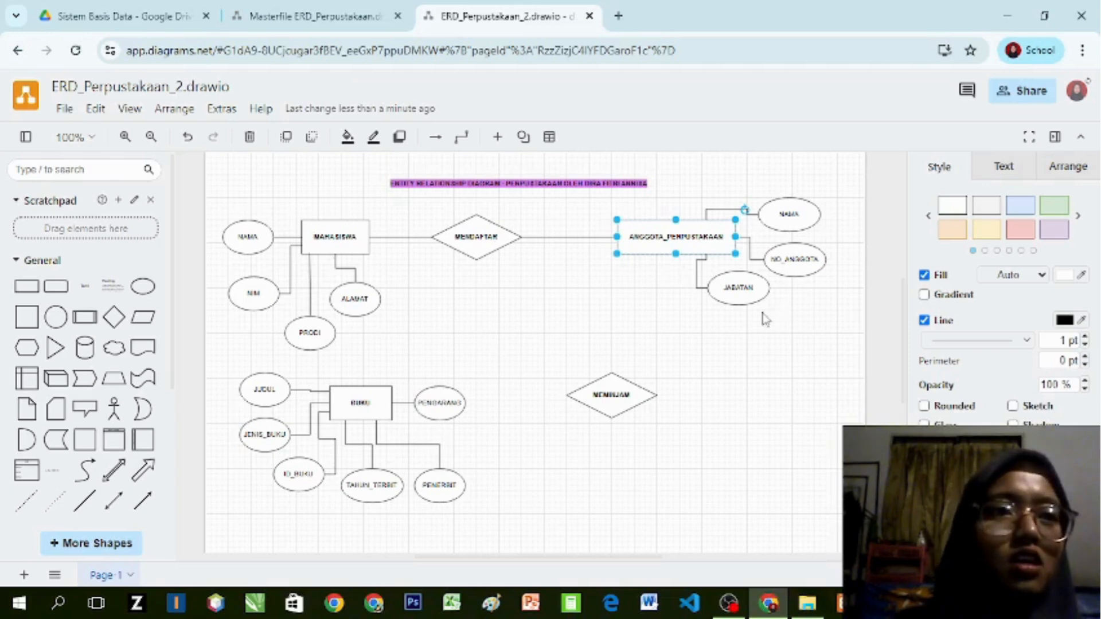
pyautogui.click(650, 335)
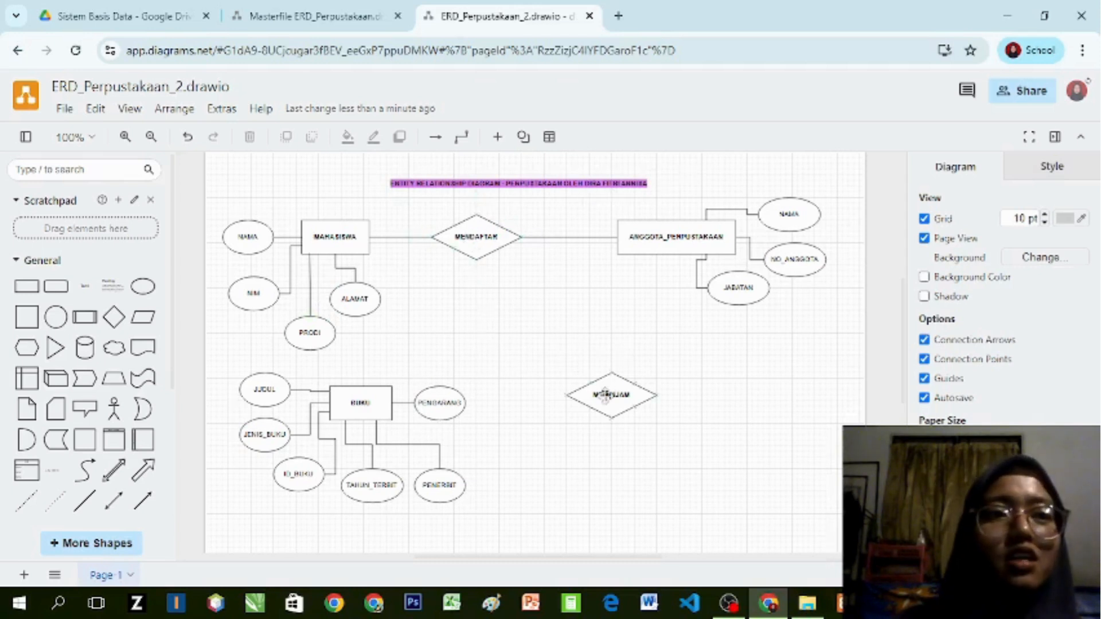
pyautogui.click(607, 398)
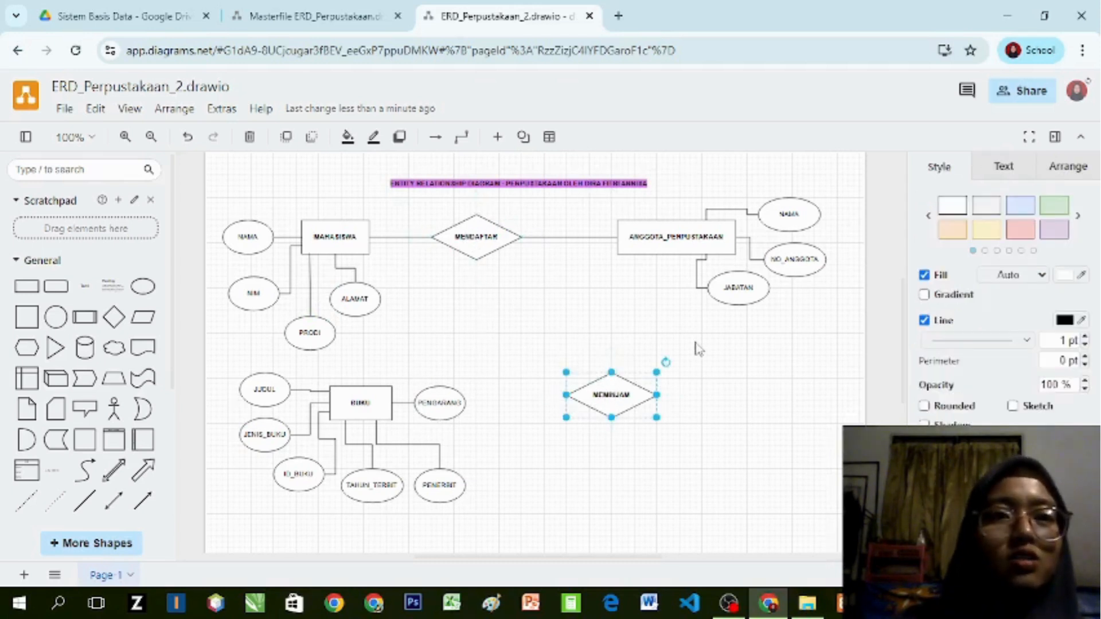
pyautogui.click(689, 324)
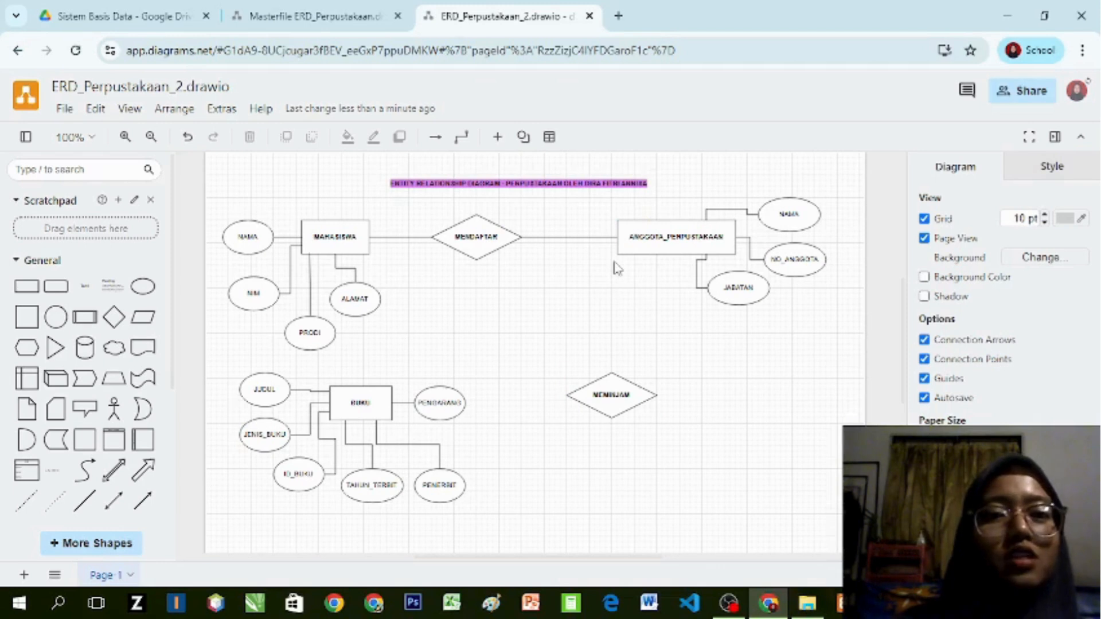
pyautogui.click(487, 235)
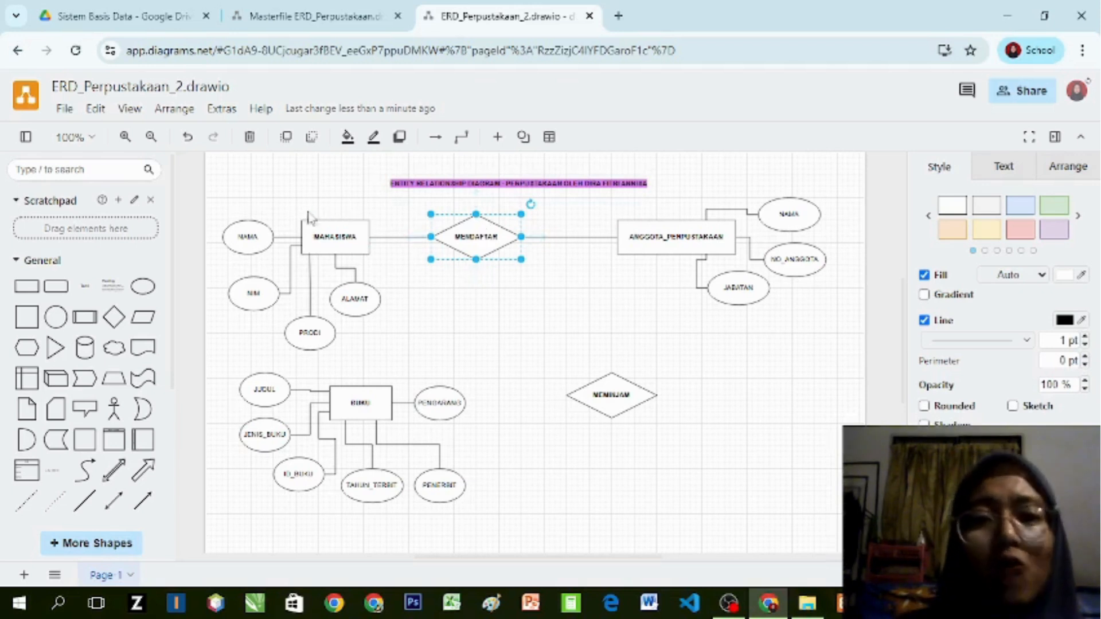
pyautogui.click(319, 240)
pyautogui.click(631, 272)
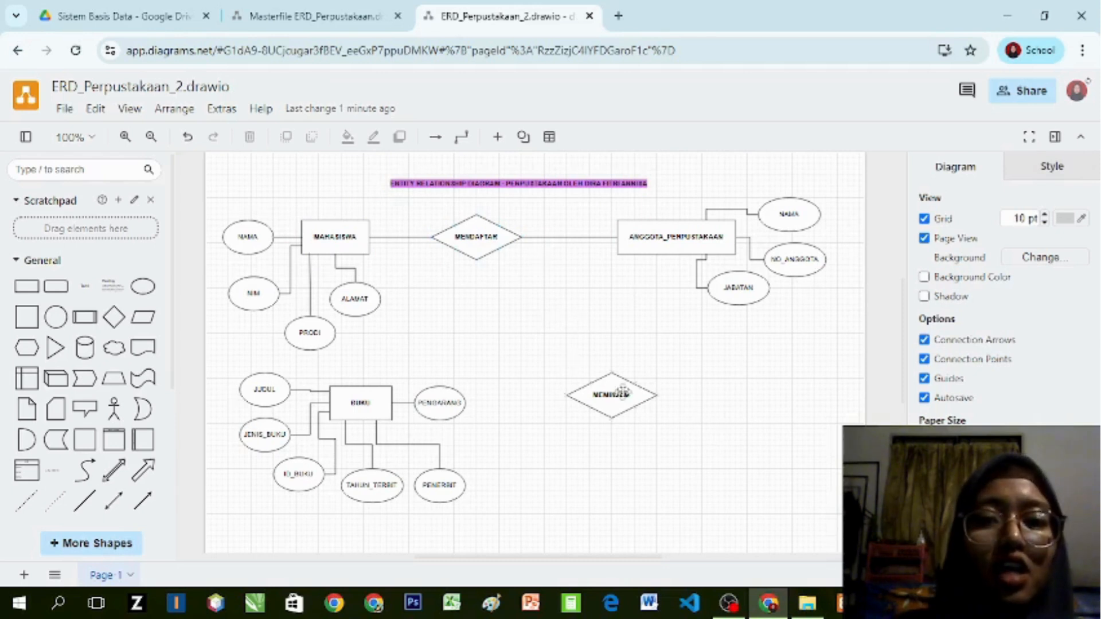
pyautogui.moveTo(611, 388); pyautogui.dragTo(617, 385)
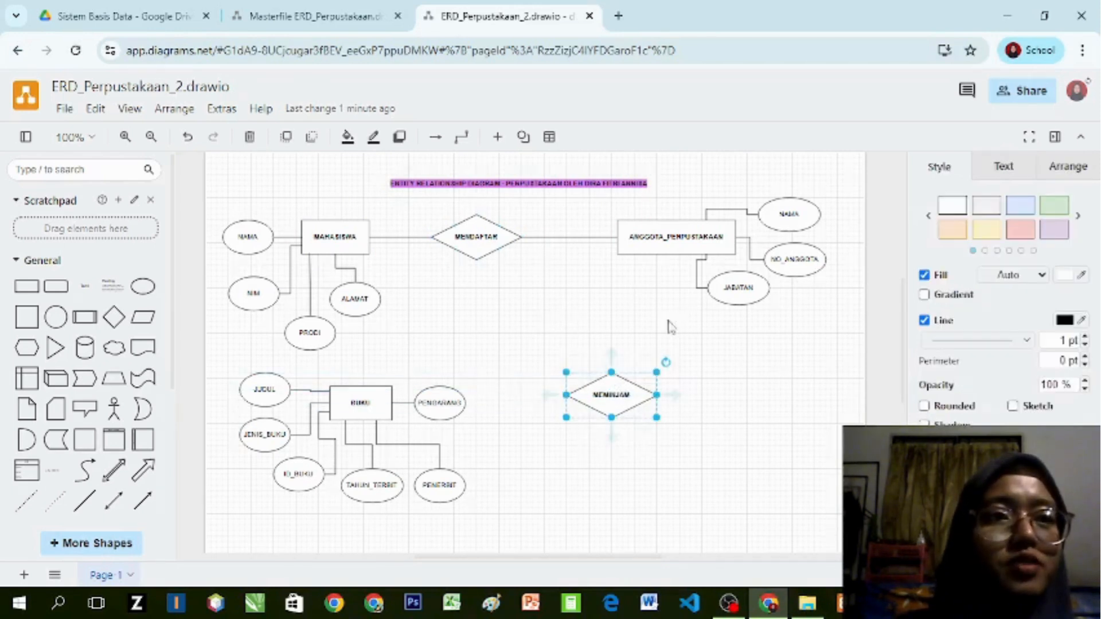
pyautogui.click(503, 318)
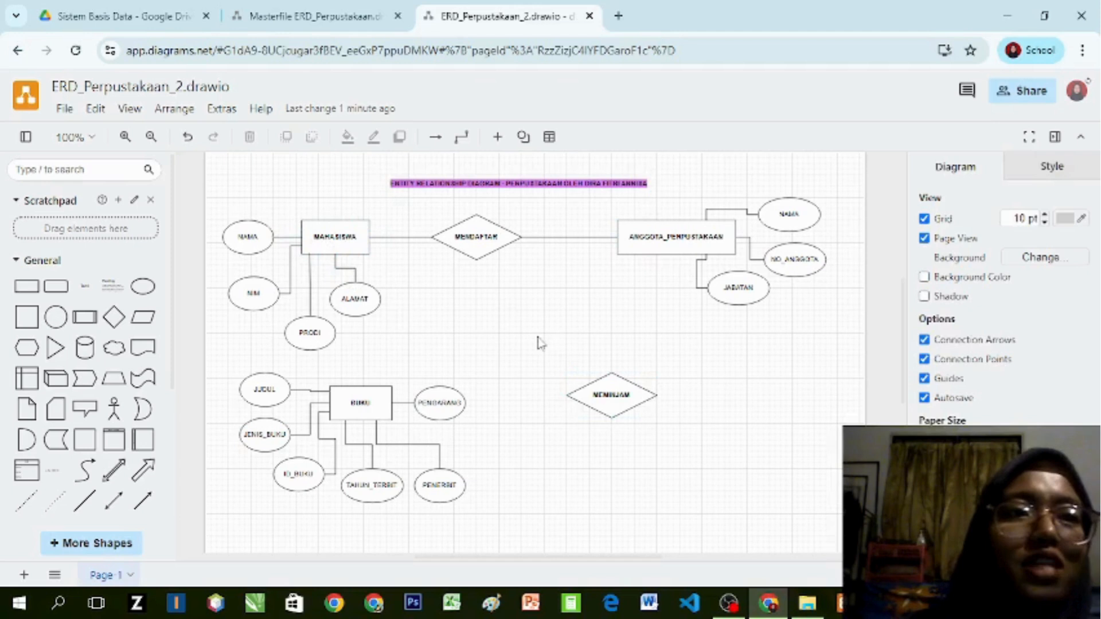
# Step: Shift the MEMINJAM diamond slightly down and away from BUKU, roughly level with the BUKU entity
pyautogui.click(612, 394)
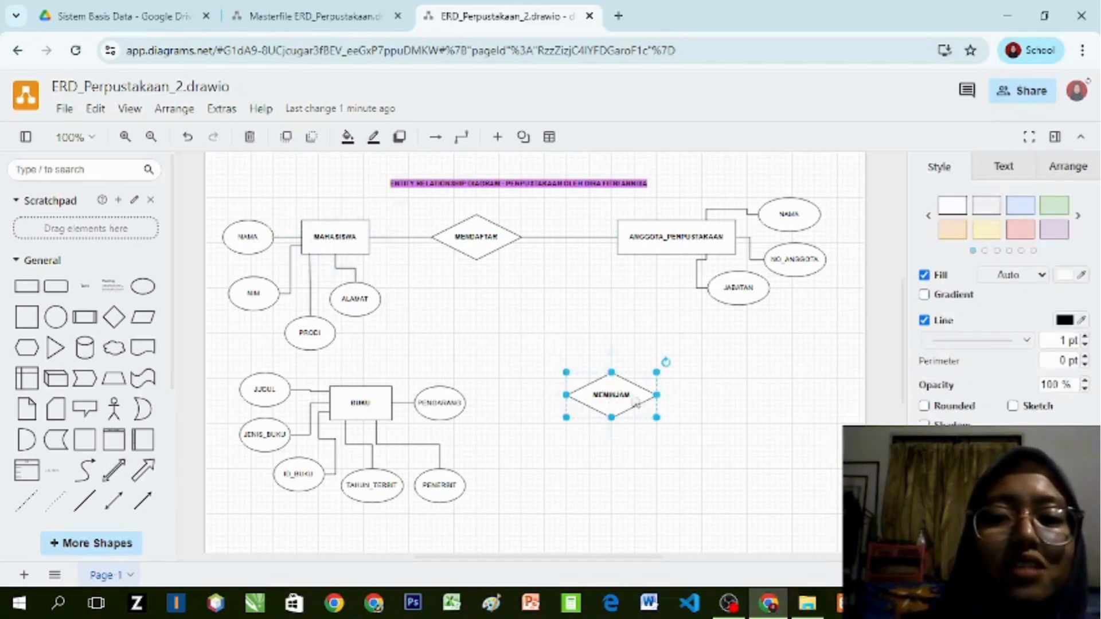
pyautogui.moveTo(611, 388); pyautogui.dragTo(633, 401)
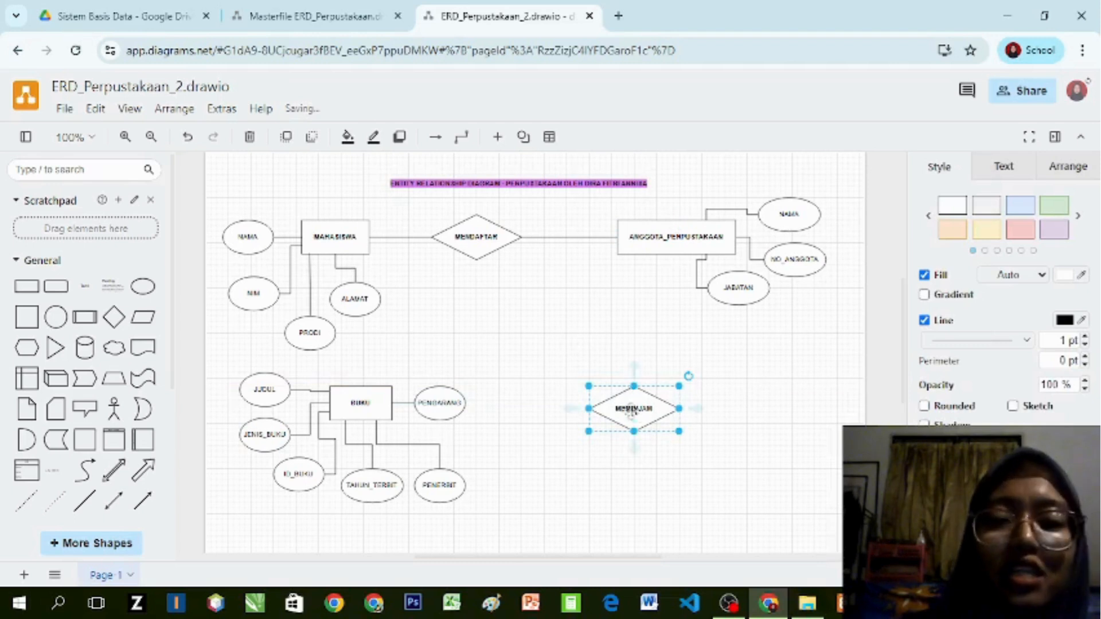
pyautogui.click(719, 413)
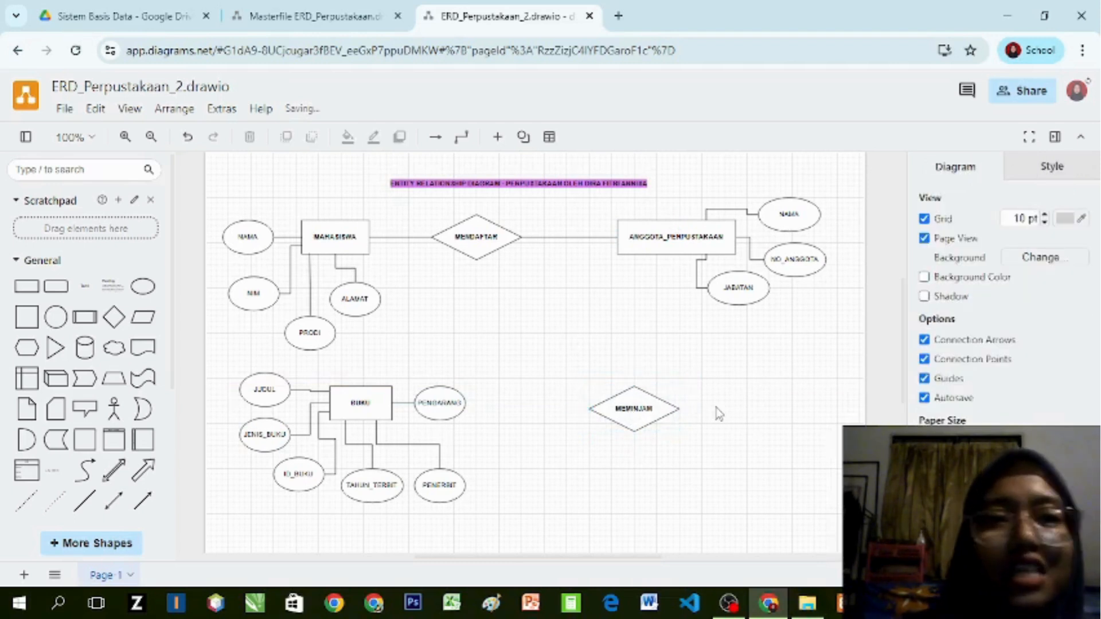
pyautogui.click(631, 415)
pyautogui.click(640, 369)
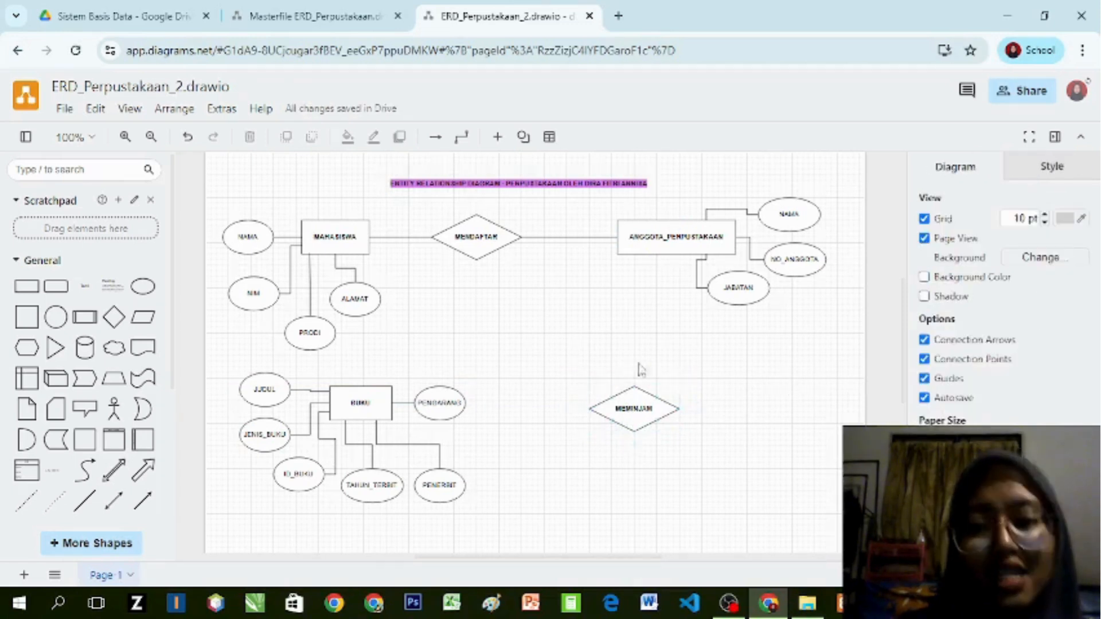
pyautogui.click(622, 402)
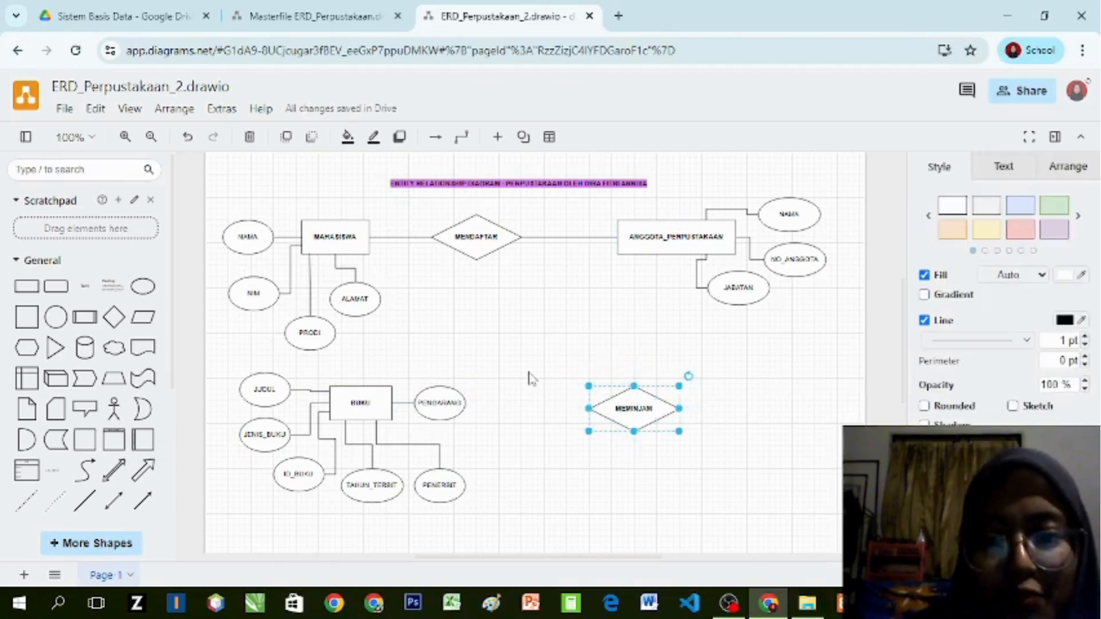
# Step: Duplicate the BUKU rectangle and place the copy just above the MEMINJAM diamond
pyautogui.click(355, 401)
pyautogui.hotkey('ctrl', 'c')
pyautogui.hotkey('ctrl', 'v')
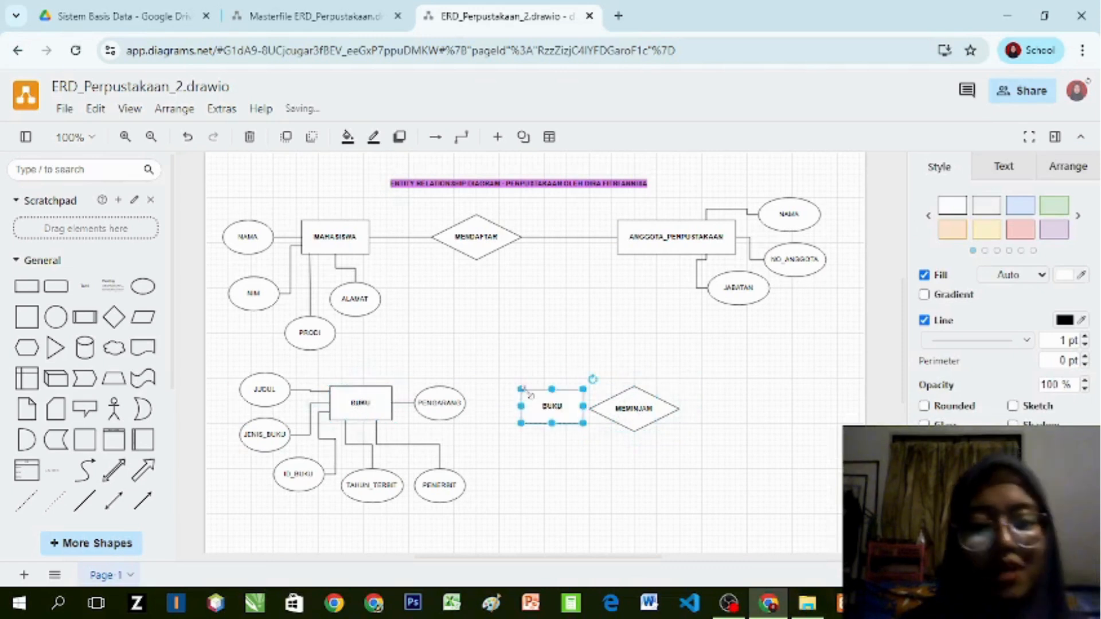
pyautogui.moveTo(536, 404); pyautogui.dragTo(570, 331)
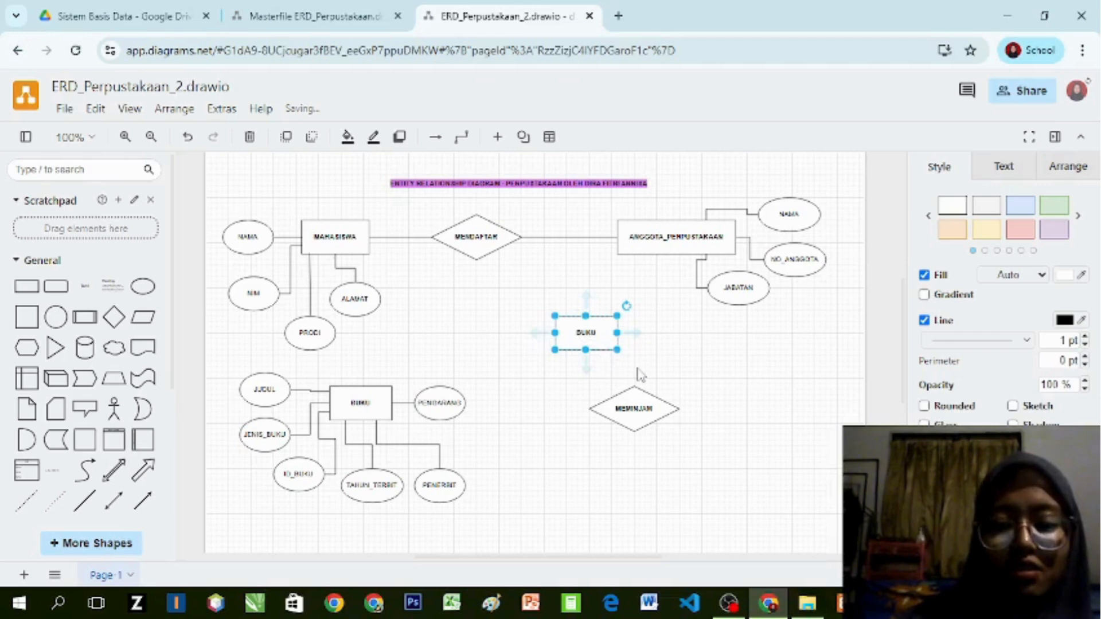
pyautogui.press('Delete')
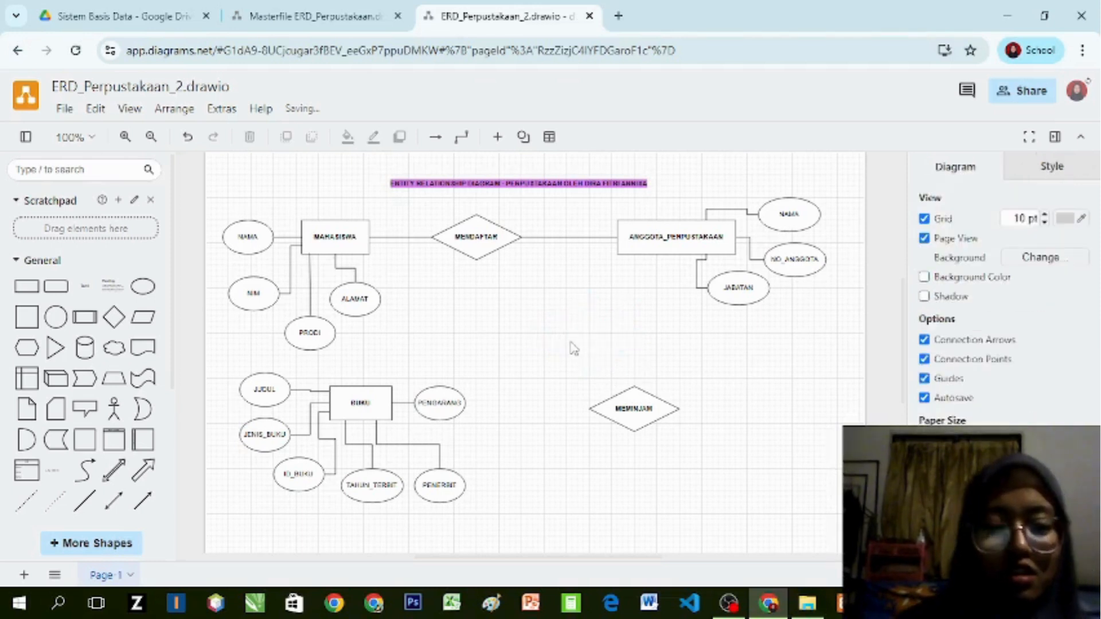
pyautogui.hotkey('ctrl', 'z')
pyautogui.doubleClick(631, 409)
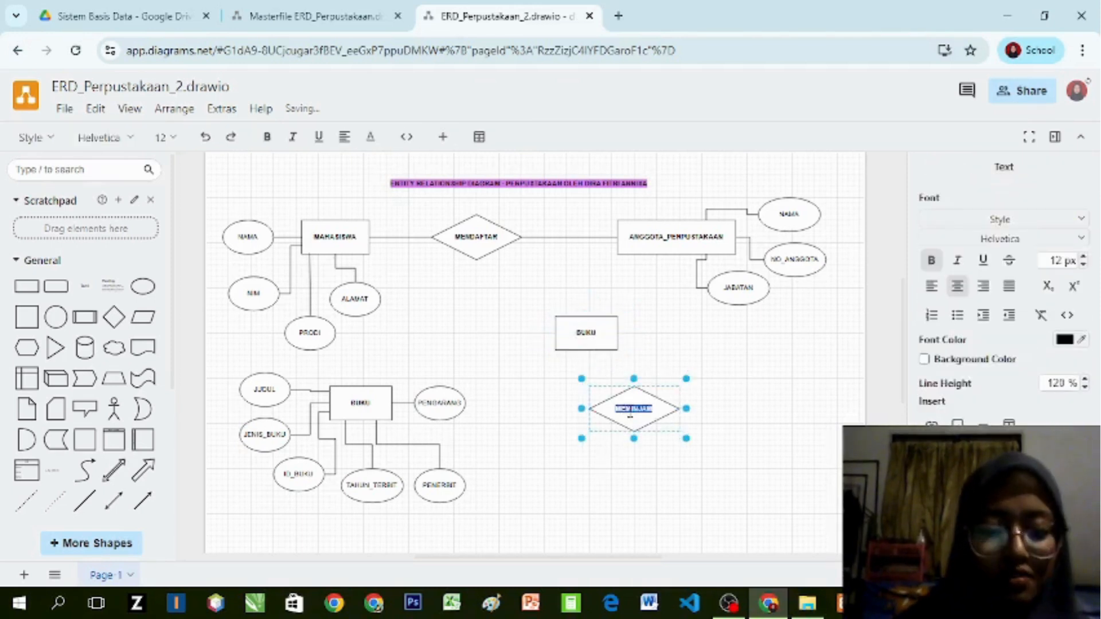
pyautogui.click(761, 432)
# Step: Enlarge the copied BUKU rectangle to about the size of the MEMINJAM diamond
pyautogui.click(592, 347)
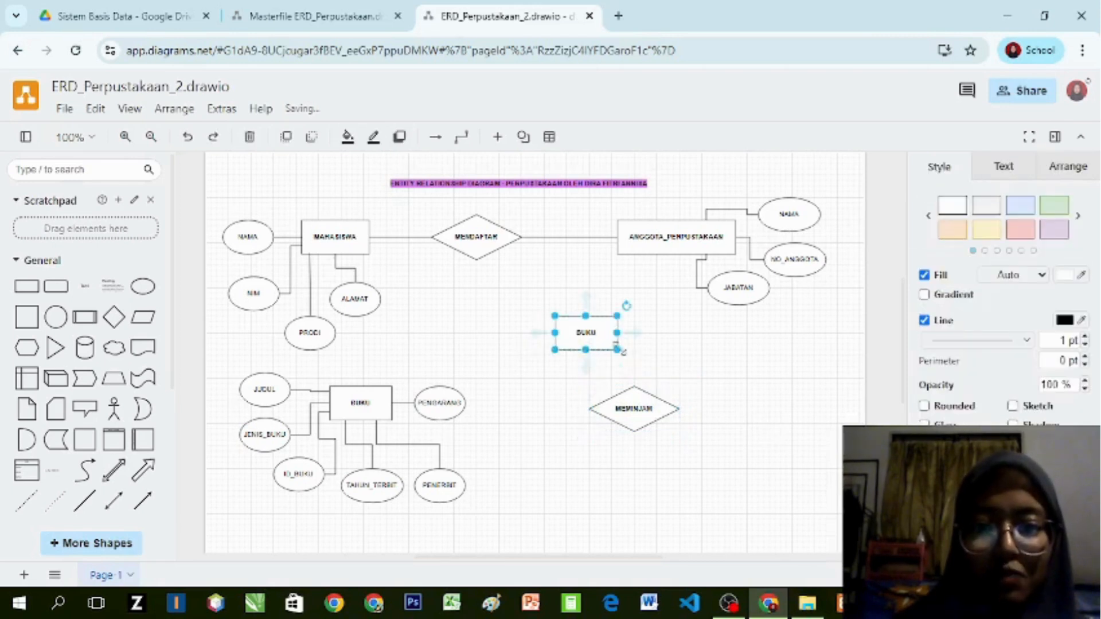
pyautogui.moveTo(617, 349); pyautogui.dragTo(644, 362)
pyautogui.click(757, 434)
pyautogui.click(631, 348)
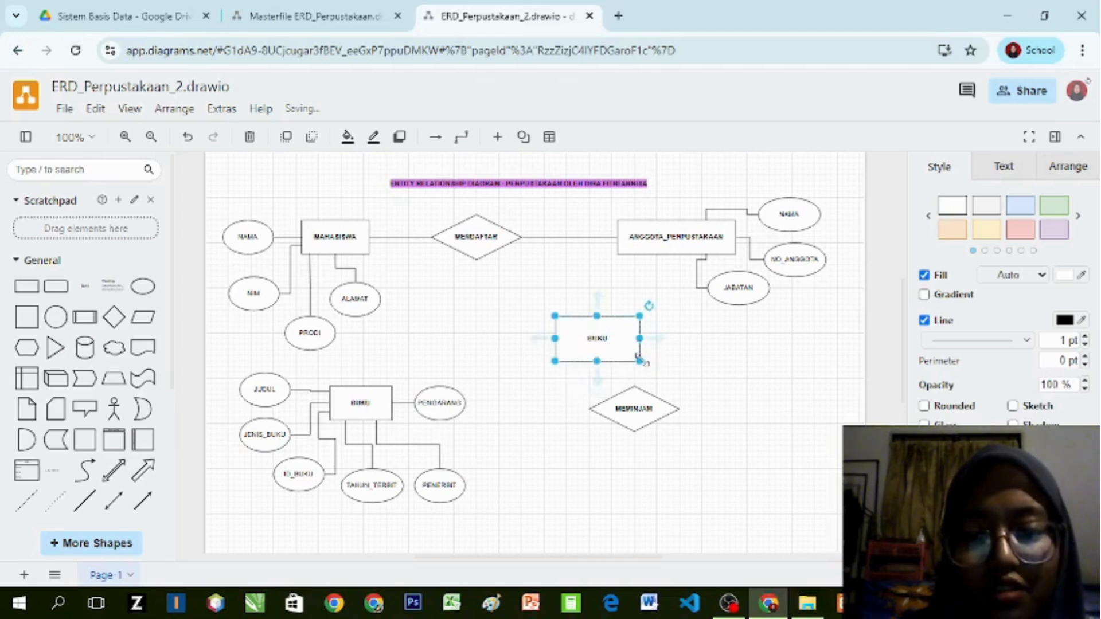
# Step: Duplicate the MEMINJAM diamond and place one of the two over the enlarged BUKU rectangle copy
pyautogui.click(643, 409)
pyautogui.moveTo(643, 408); pyautogui.dragTo(554, 339)
pyautogui.hotkey('ctrl', 'c')
pyautogui.hotkey('ctrl', 'v')
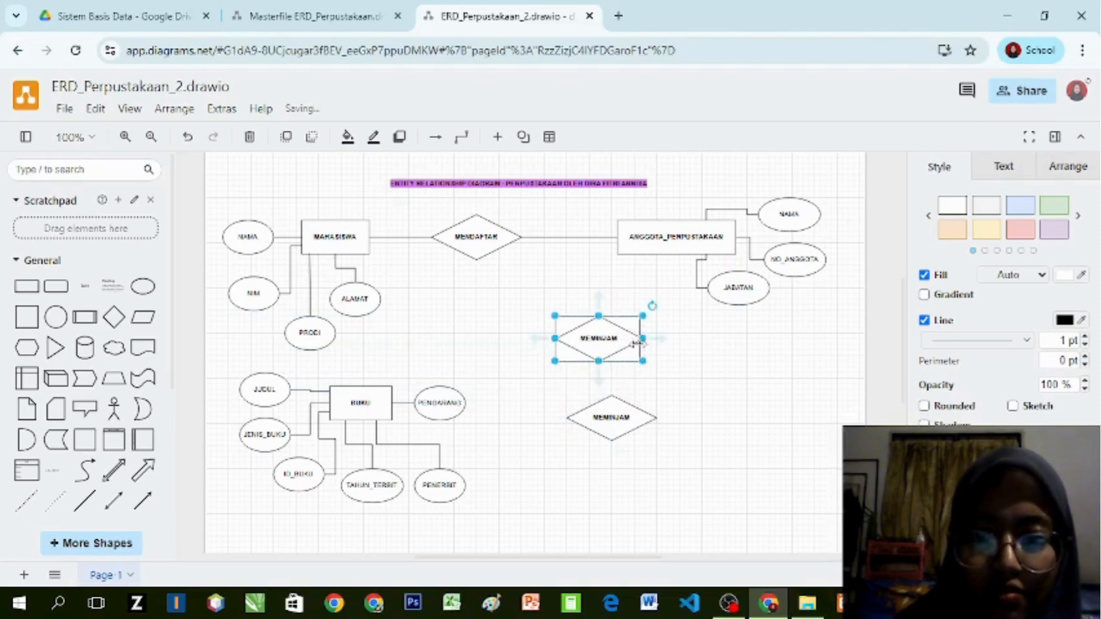
# Step: Resize the overlaid MEMINJAM diamond to 150 x 80 to fit the rectangle and delete the spare MEMINJAM diamond below
pyautogui.click(643, 339)
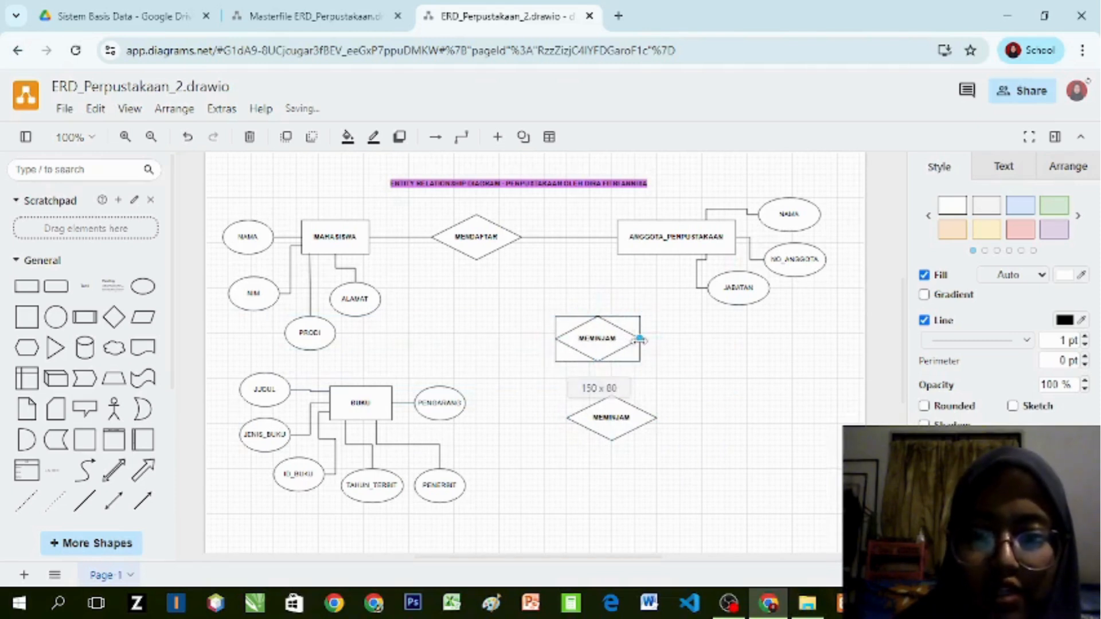
pyautogui.click(676, 357)
pyautogui.click(599, 439)
pyautogui.press('Delete')
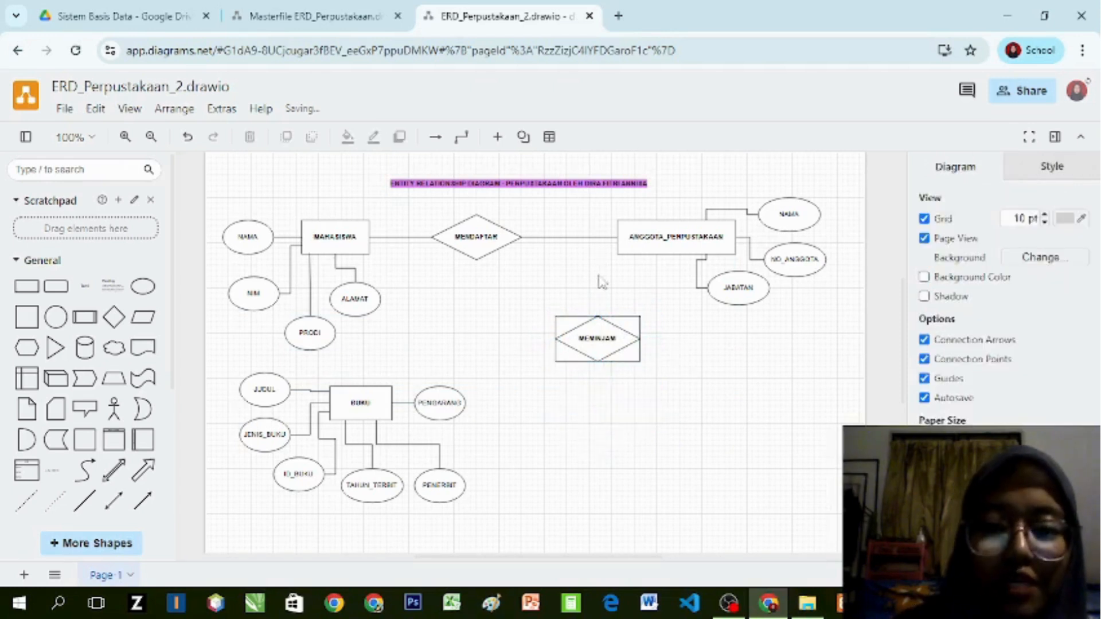
pyautogui.click(599, 325)
pyautogui.moveTo(598, 325); pyautogui.dragTo(649, 331)
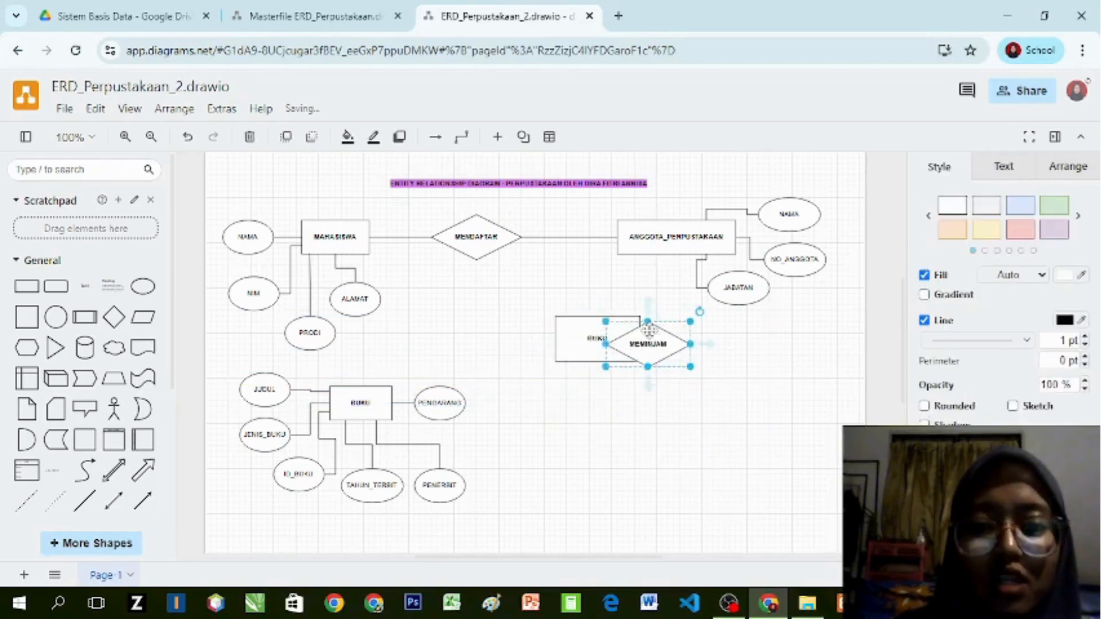
pyautogui.hotkey('ctrl', 'z')
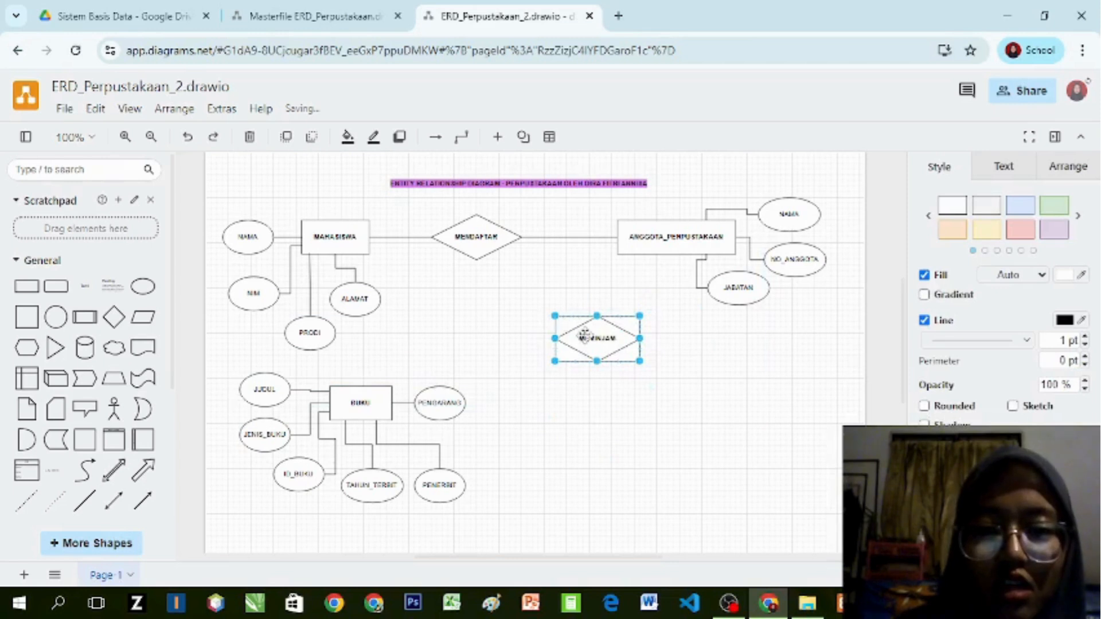
# Step: Move the MEMINJAM diamond together with its enclosing rectangle down until they are roughly level with the BUKU entity
pyautogui.moveTo(585, 337); pyautogui.dragTo(640, 403)
pyautogui.click(793, 405)
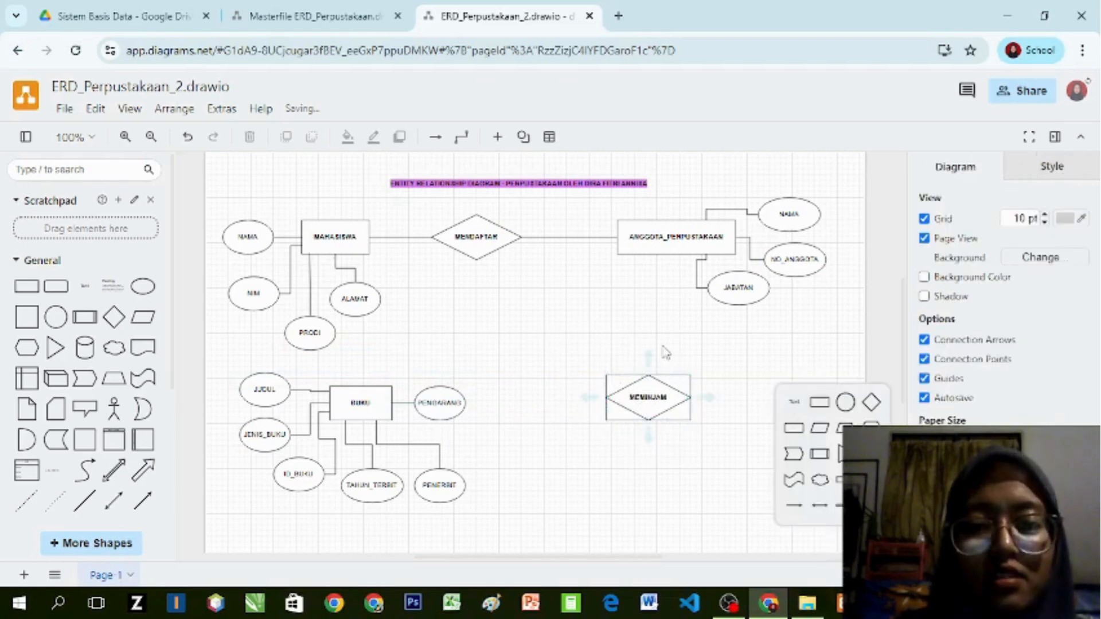
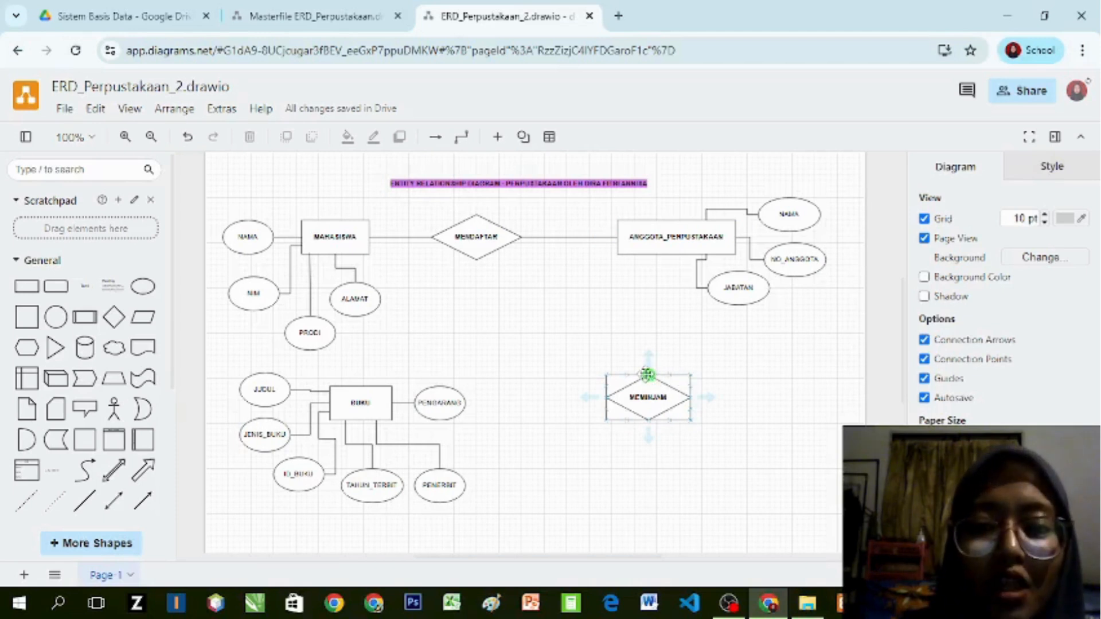
# Step: Connect MEMINJAM to the underside of ANGGOTA_PERPUSTAKAAN and give the line a circle-and-crow's-foot end at the entity
pyautogui.moveTo(627, 375); pyautogui.dragTo(645, 254)
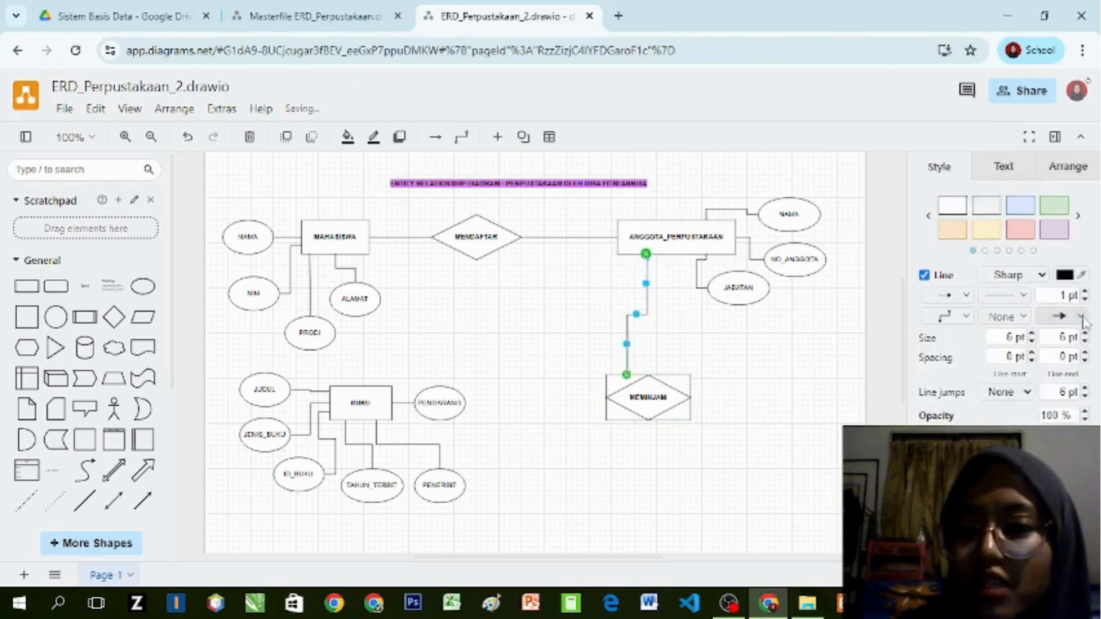
pyautogui.click(1083, 320)
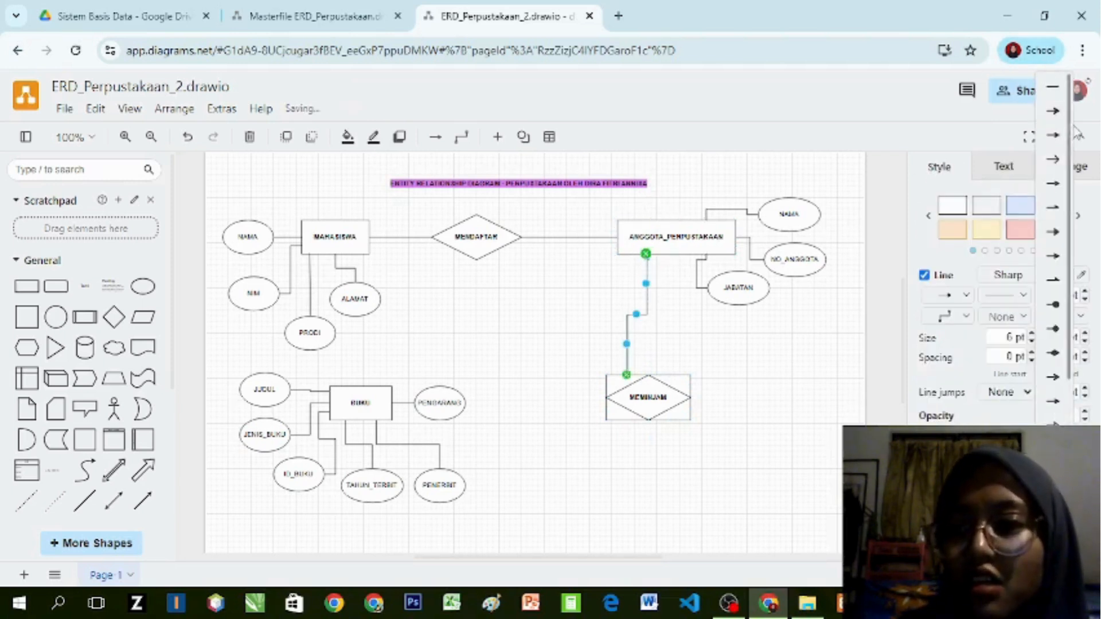
pyautogui.moveTo(1068, 132); pyautogui.dragTo(1070, 353)
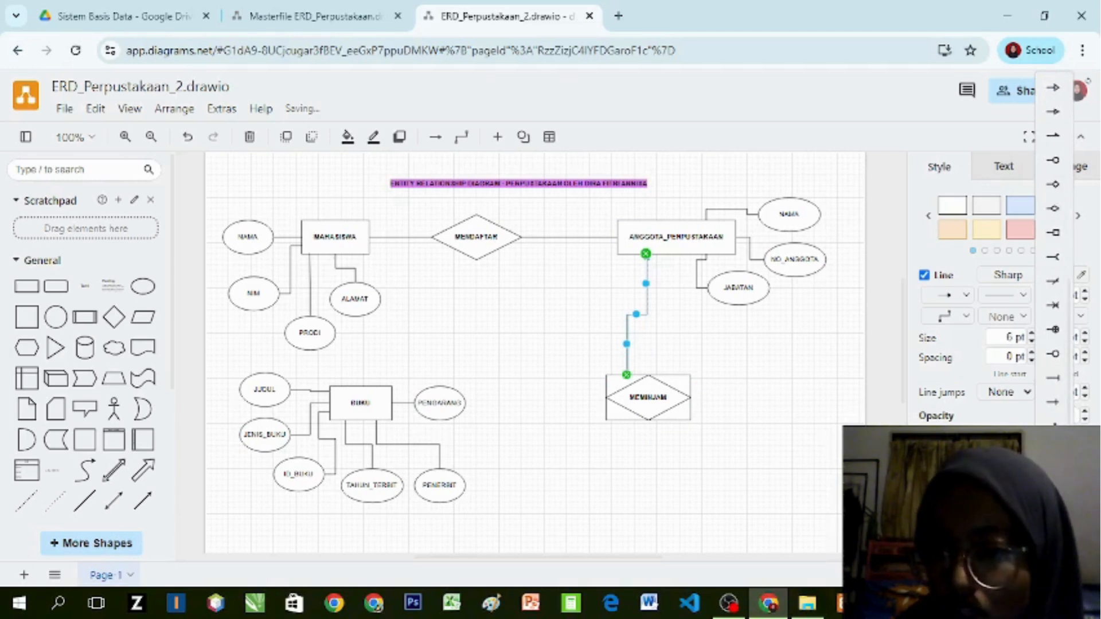
pyautogui.click(1053, 523)
pyautogui.click(762, 372)
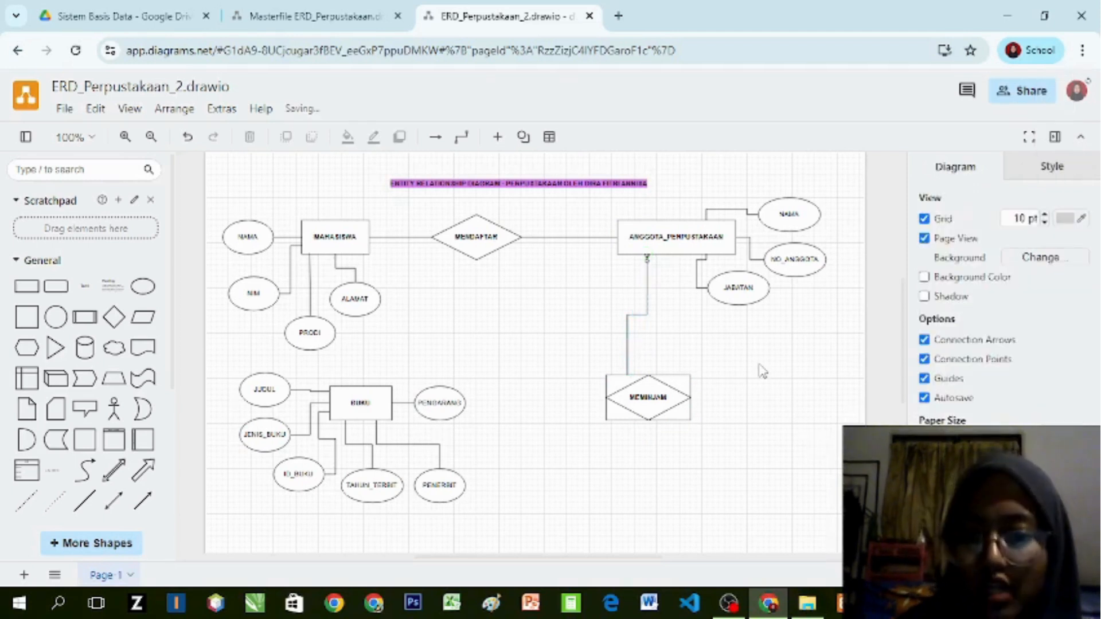
pyautogui.scroll(3, 762, 371)
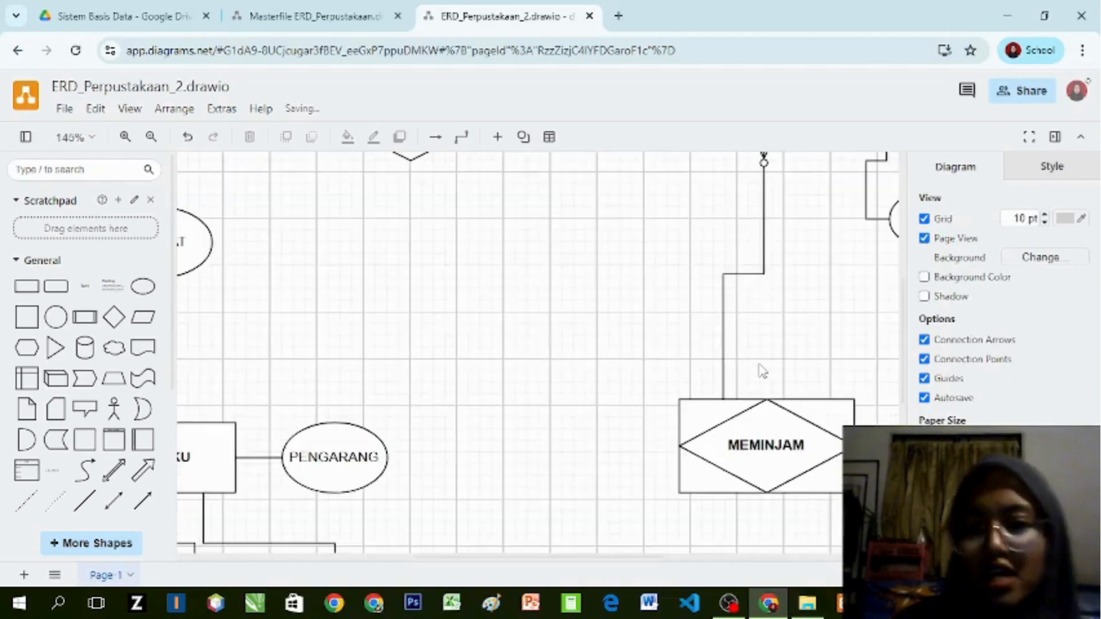
pyautogui.moveTo(901, 353)
pyautogui.mouseDown()
pyautogui.moveTo(901, 284)
pyautogui.moveTo(901, 336)
pyautogui.mouseUp()
pyautogui.click(761, 236)
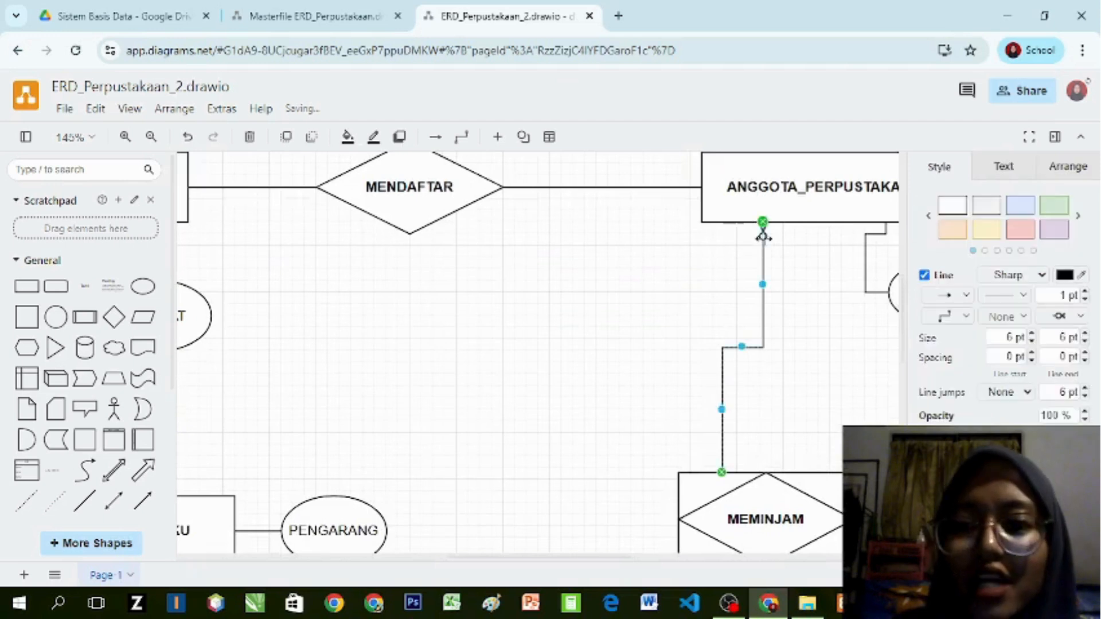
pyautogui.click(781, 257)
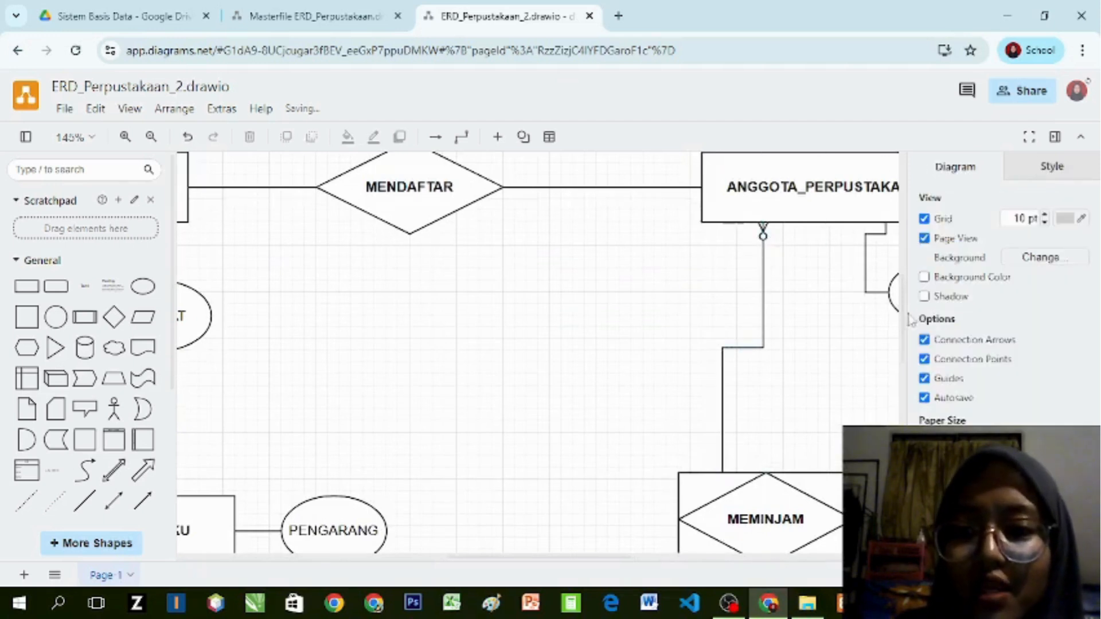
# Step: Move the PENERBIT ellipse slightly lower and the PENGARANG ellipse down beside it, freeing the space between BUKU and MEMINJAM
pyautogui.moveTo(905, 330); pyautogui.dragTo(910, 374)
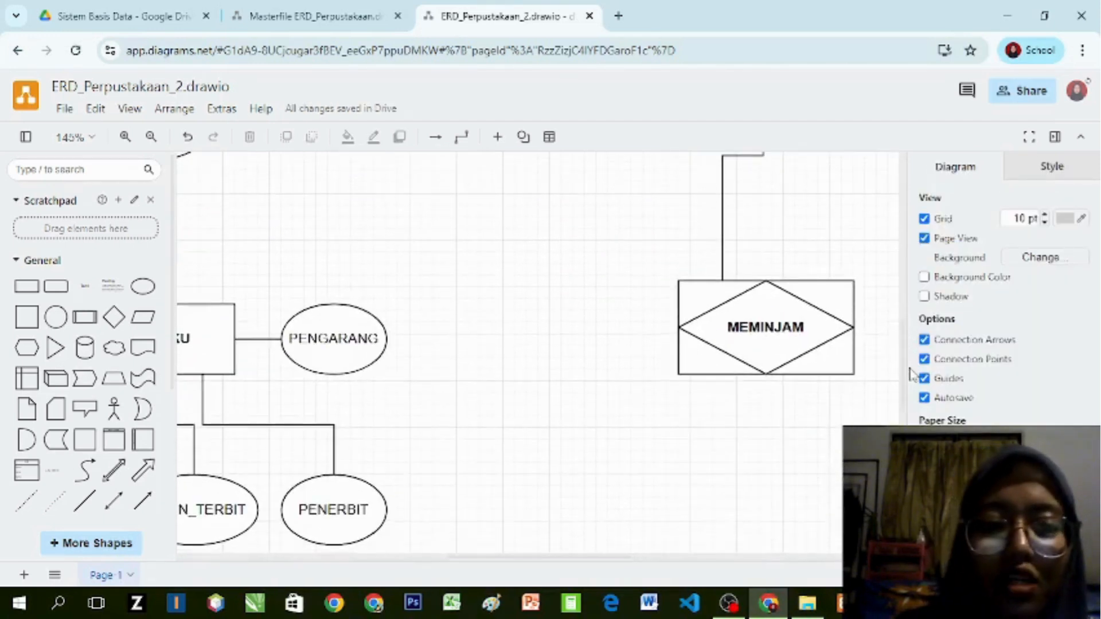
pyautogui.moveTo(319, 345); pyautogui.dragTo(516, 437)
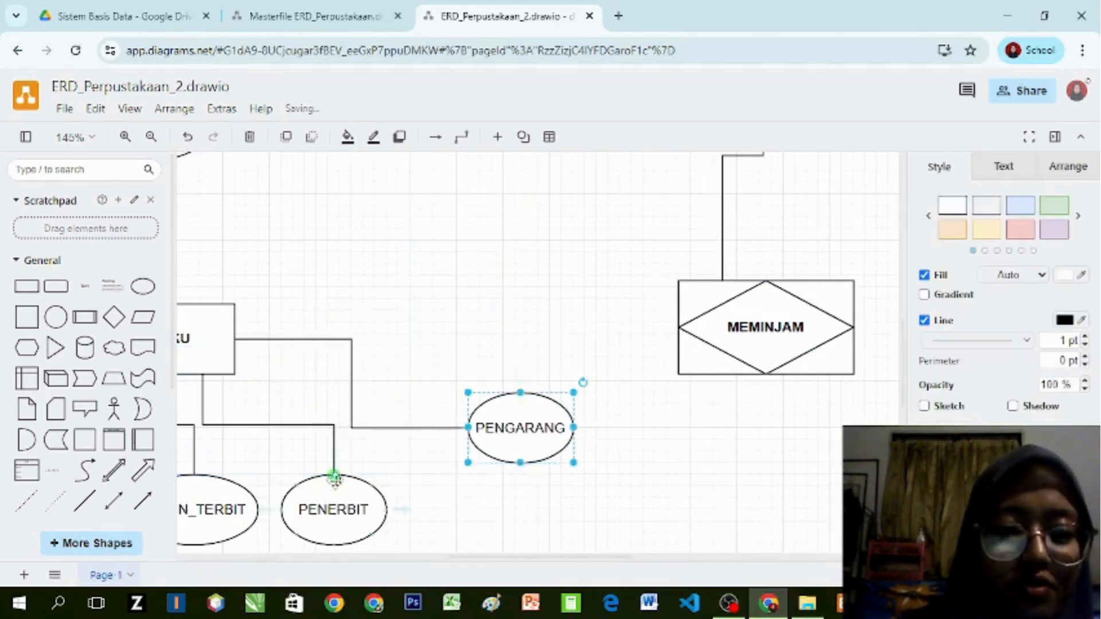
pyautogui.moveTo(325, 517); pyautogui.dragTo(291, 563)
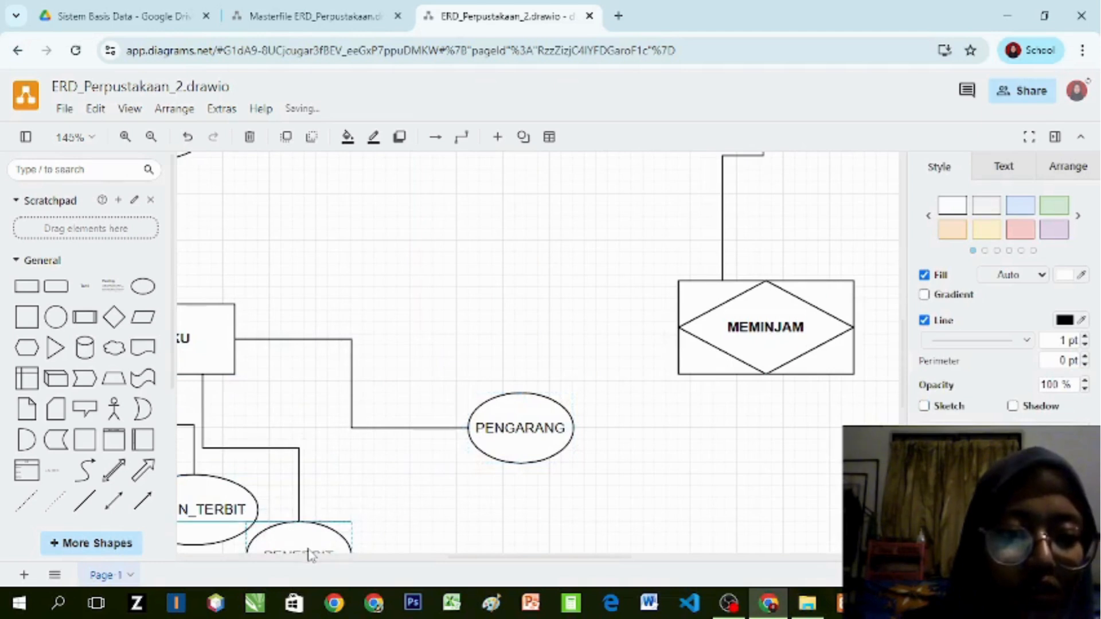
pyautogui.moveTo(522, 457); pyautogui.dragTo(470, 466)
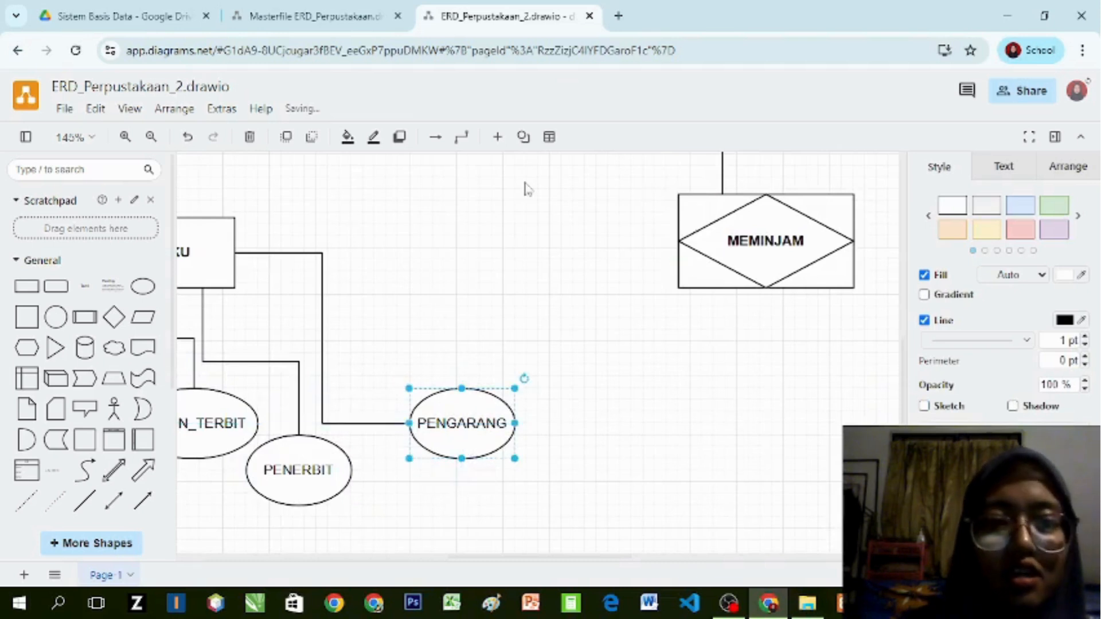
# Step: Lower the segment of the PENGARANG connector that leaves the side of the BUKU entity
pyautogui.moveTo(257, 259)
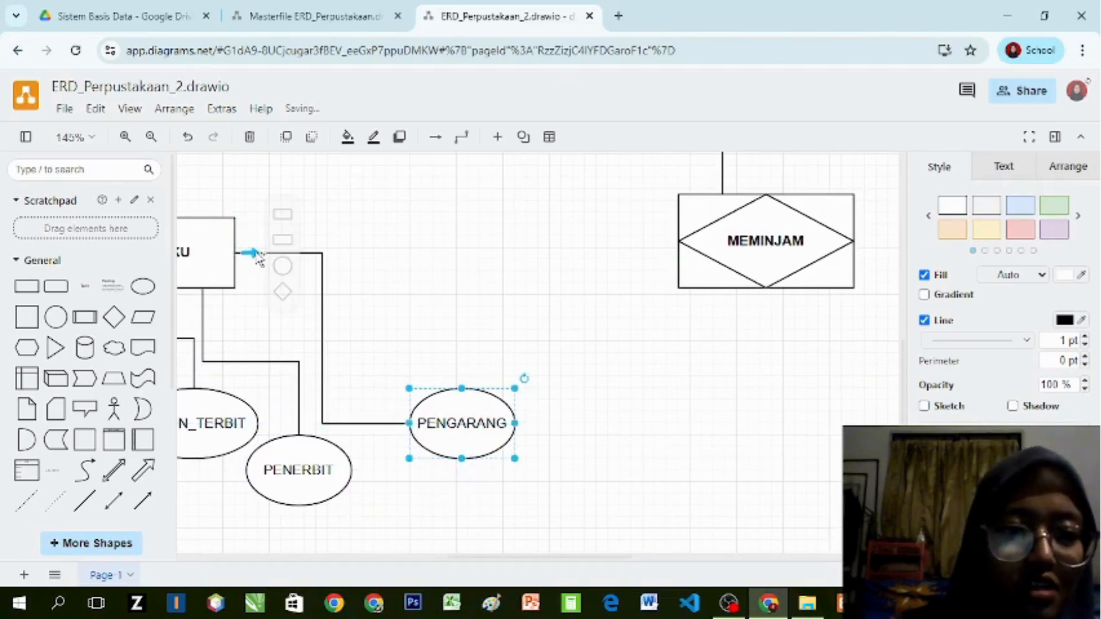
pyautogui.click(255, 263)
pyautogui.click(251, 255)
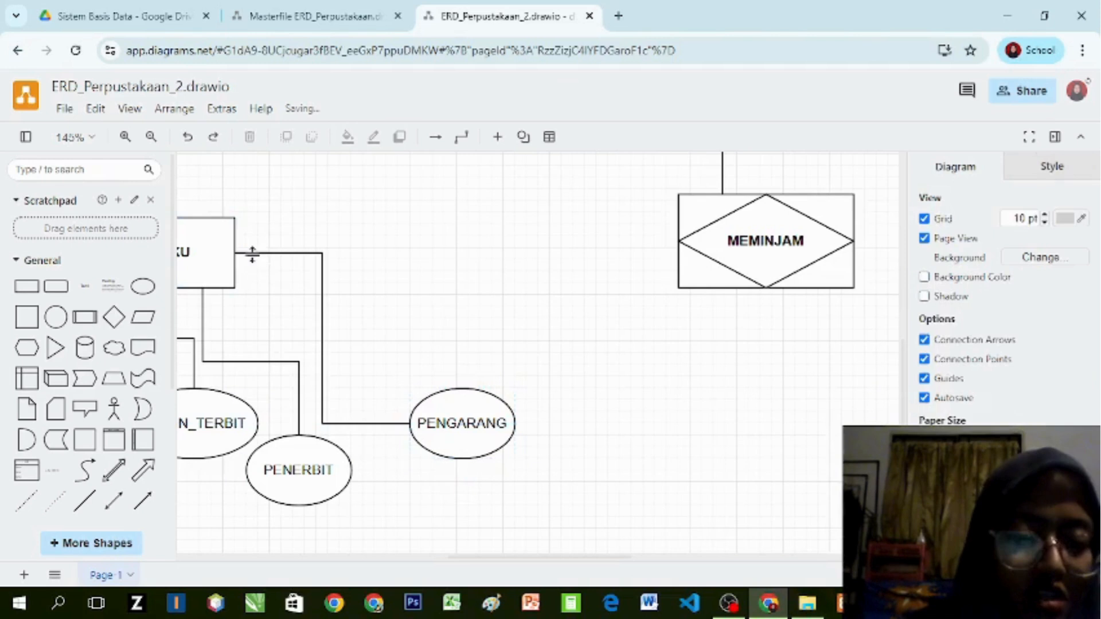
pyautogui.click(239, 260)
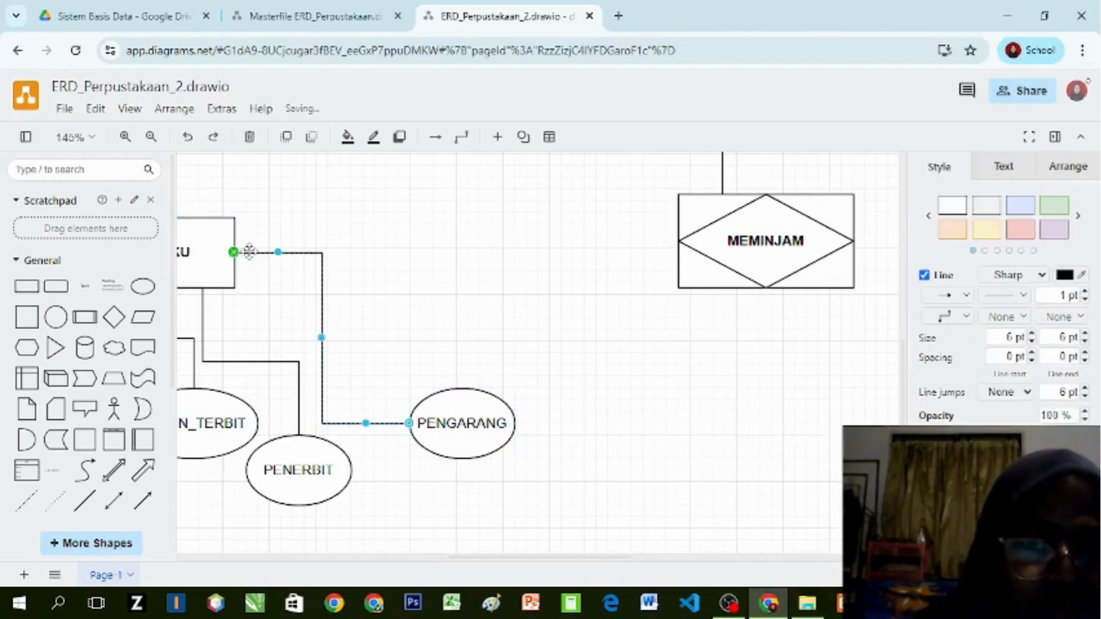
pyautogui.moveTo(249, 252)
pyautogui.mouseDown()
pyautogui.moveTo(253, 274)
pyautogui.moveTo(255, 263)
pyautogui.mouseUp()
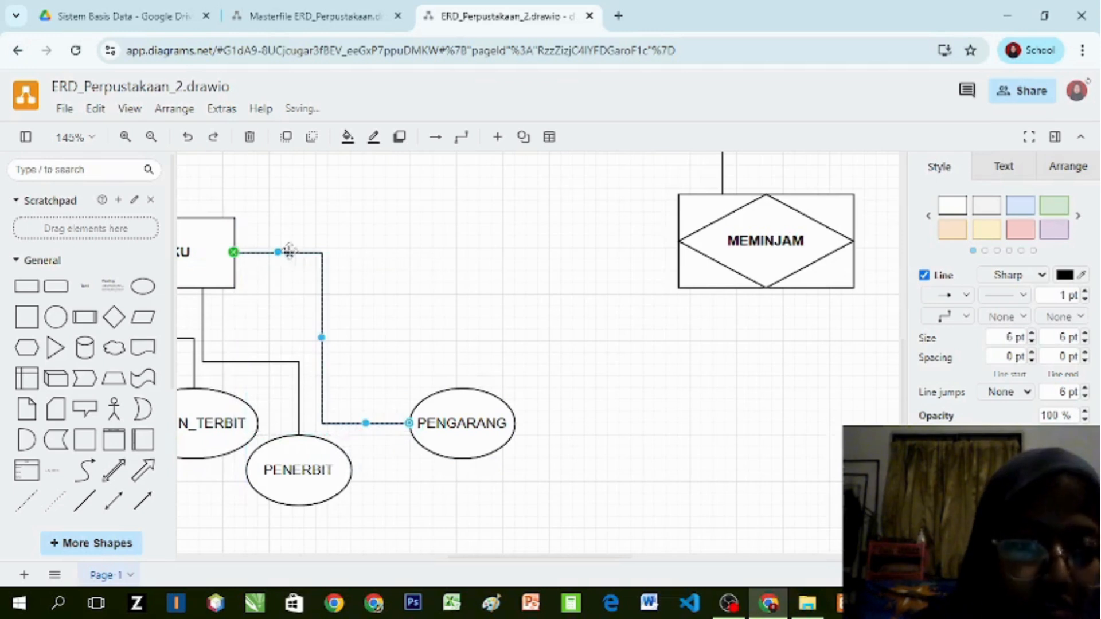
pyautogui.moveTo(275, 252); pyautogui.dragTo(279, 280)
pyautogui.click(405, 351)
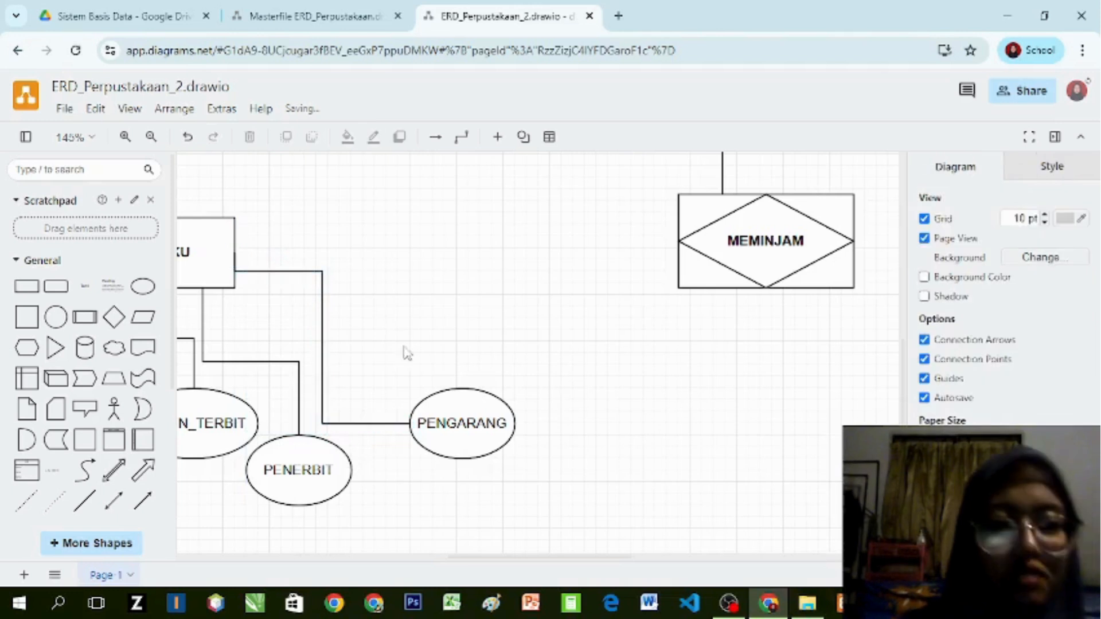
# Step: Try to reshape the short vertical line where the PENGARANG connector meets BUKU, undoing the outward bend
pyautogui.click(234, 267)
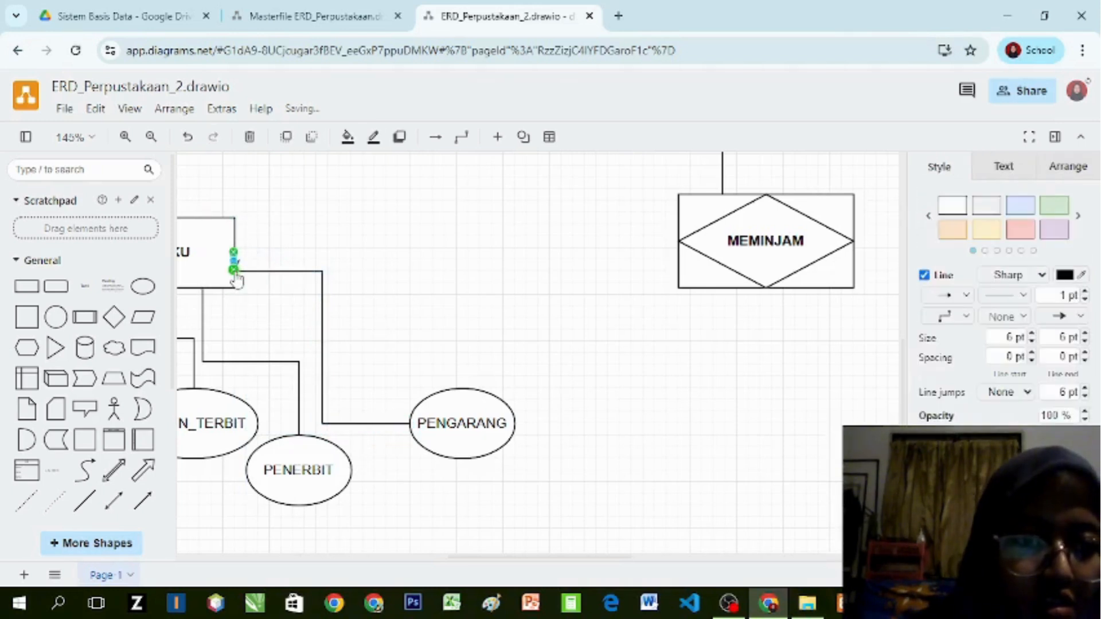
pyautogui.click(259, 261)
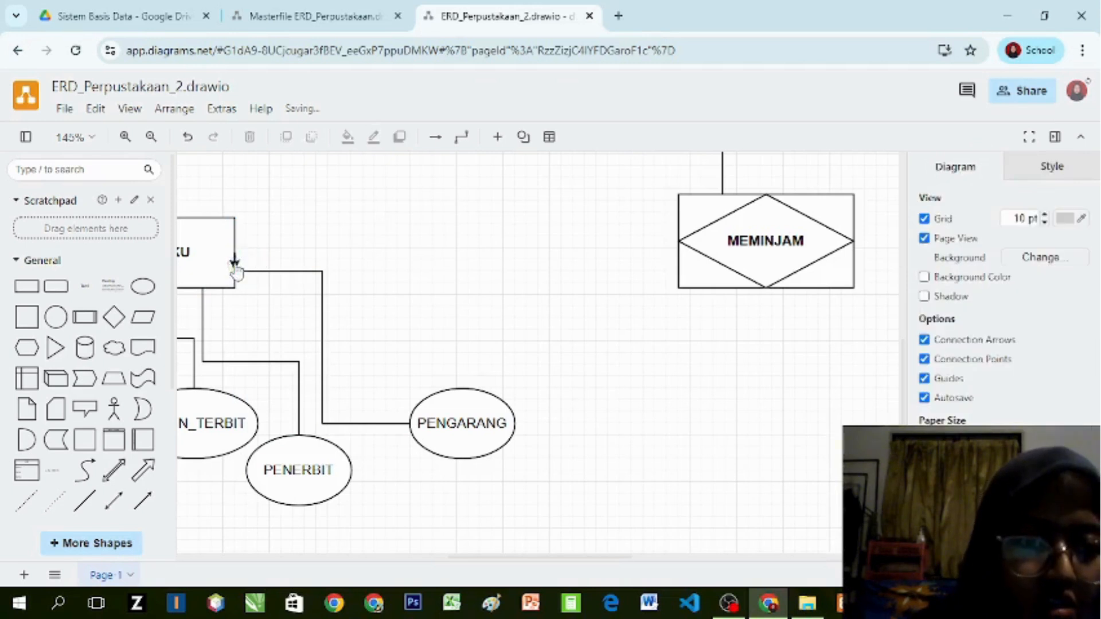
pyautogui.click(235, 267)
pyautogui.moveTo(234, 260); pyautogui.dragTo(297, 259)
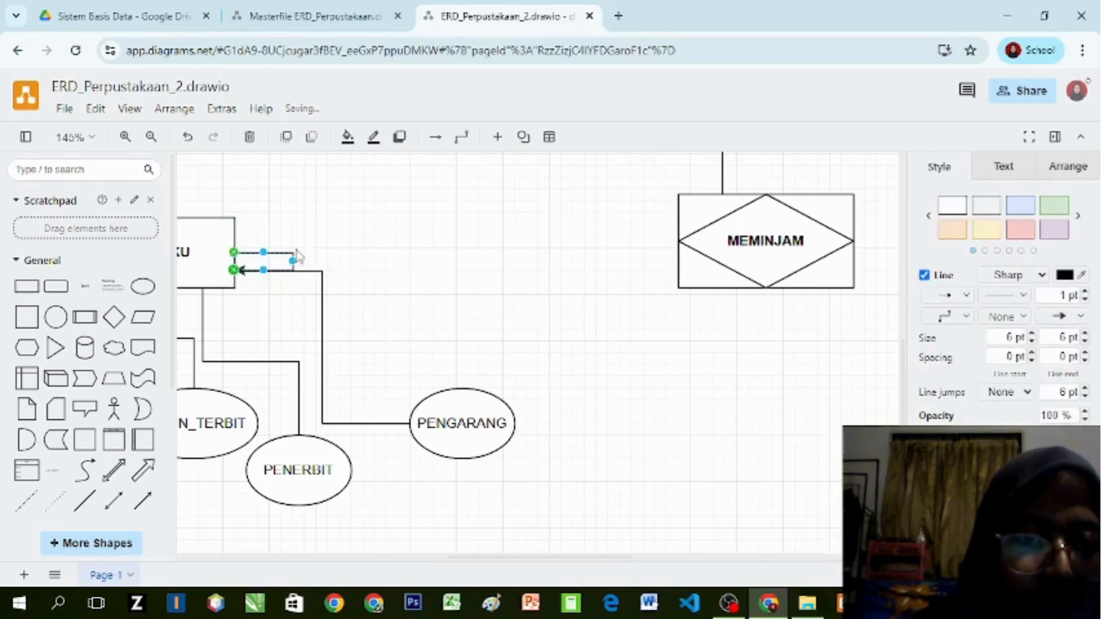
pyautogui.hotkey('ctrl', 'z')
pyautogui.click(258, 272)
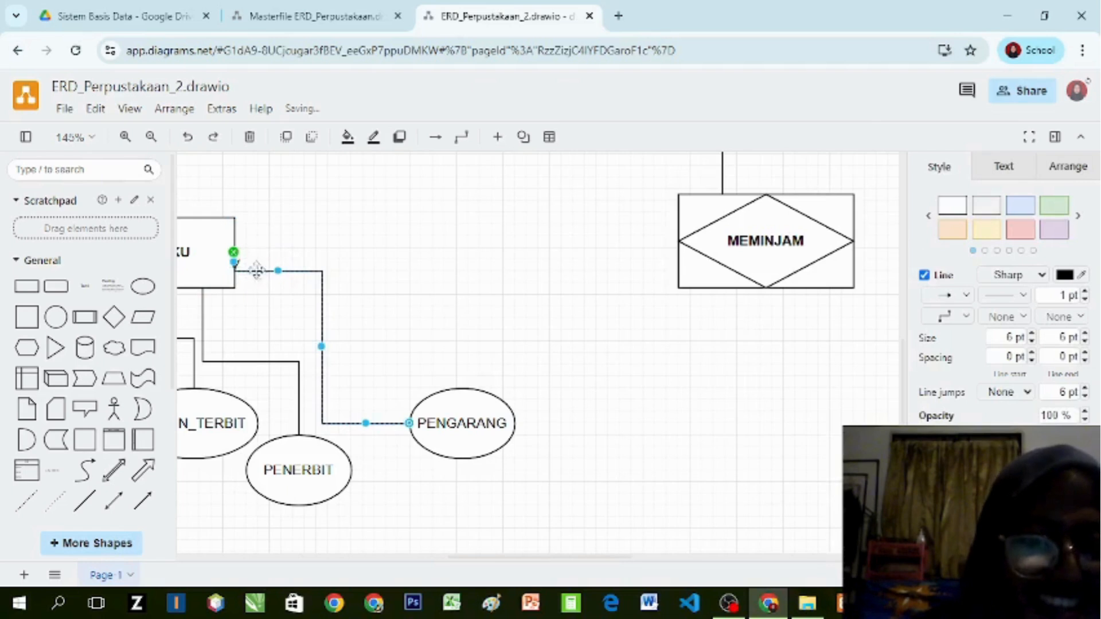
pyautogui.moveTo(234, 260)
pyautogui.mouseDown()
pyautogui.moveTo(247, 310)
pyautogui.moveTo(232, 235)
pyautogui.moveTo(323, 225)
pyautogui.moveTo(238, 277)
pyautogui.mouseUp()
pyautogui.click(308, 253)
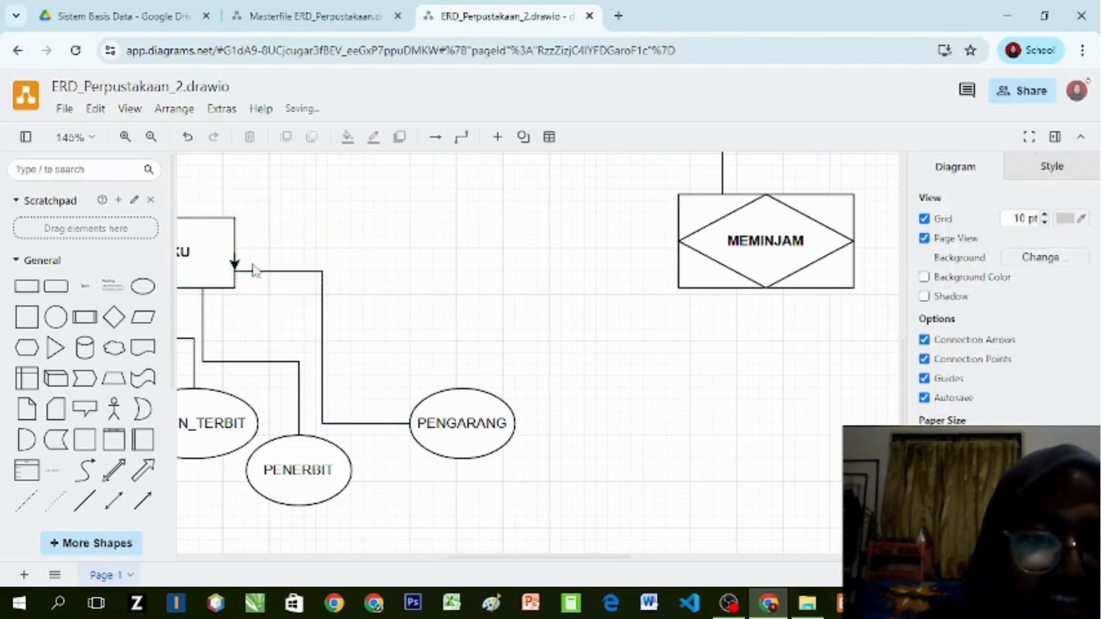
# Step: Set the line end of the short arrow on BUKU's edge to no arrowhead
pyautogui.click(235, 266)
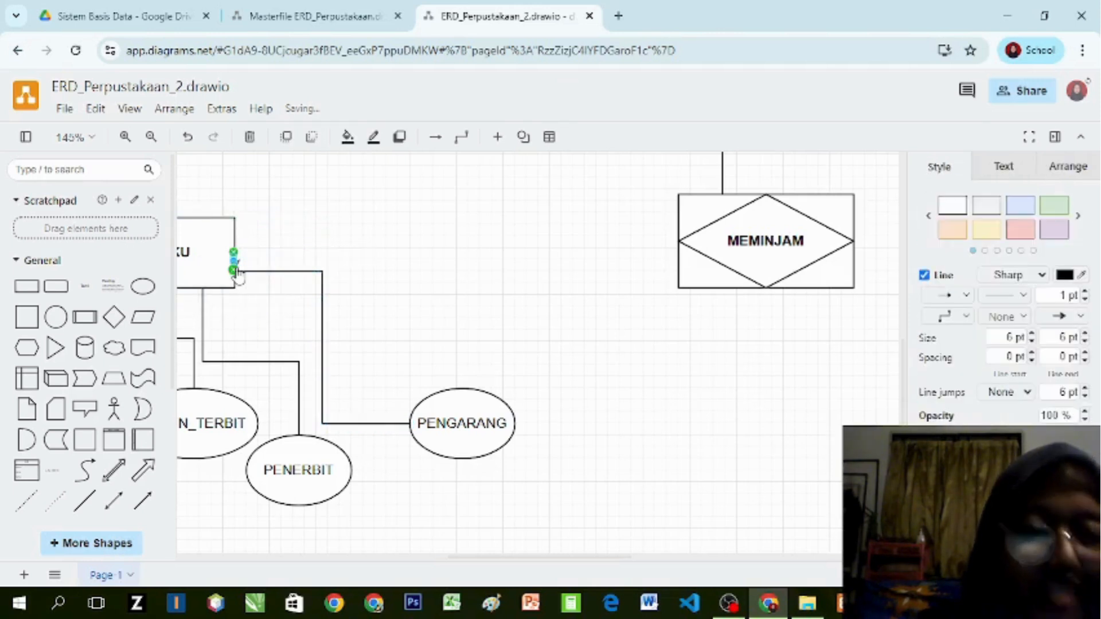
pyautogui.click(1082, 317)
pyautogui.click(1052, 90)
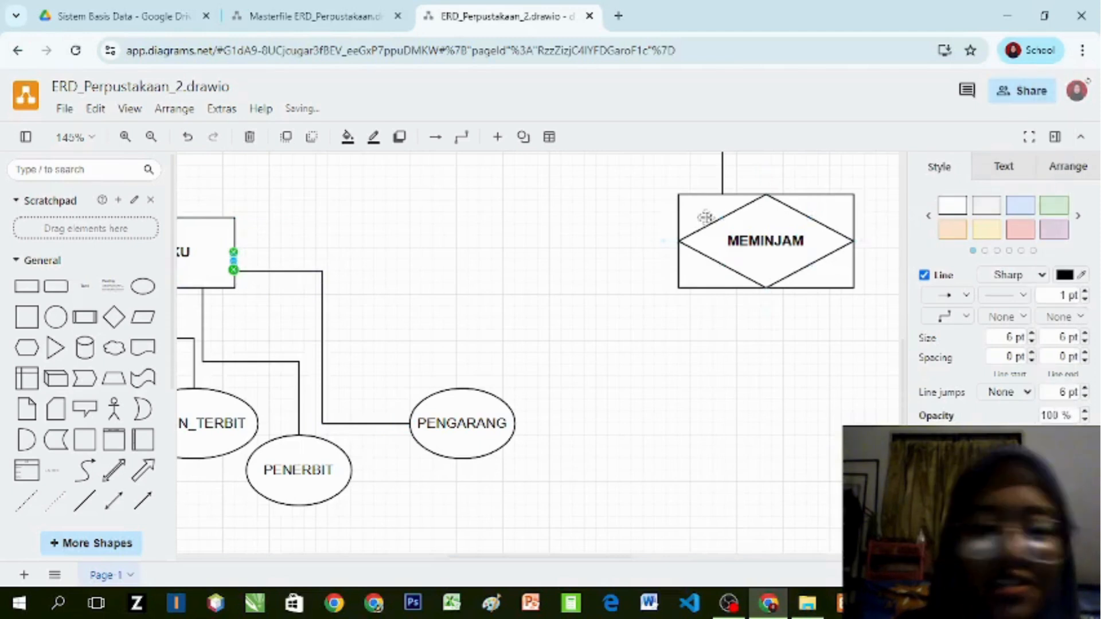
pyautogui.doubleClick(529, 207)
# Step: Delete the connector between BUKU and PENGARANG and clear the short leftover line on BUKU's edge
pyautogui.click(240, 274)
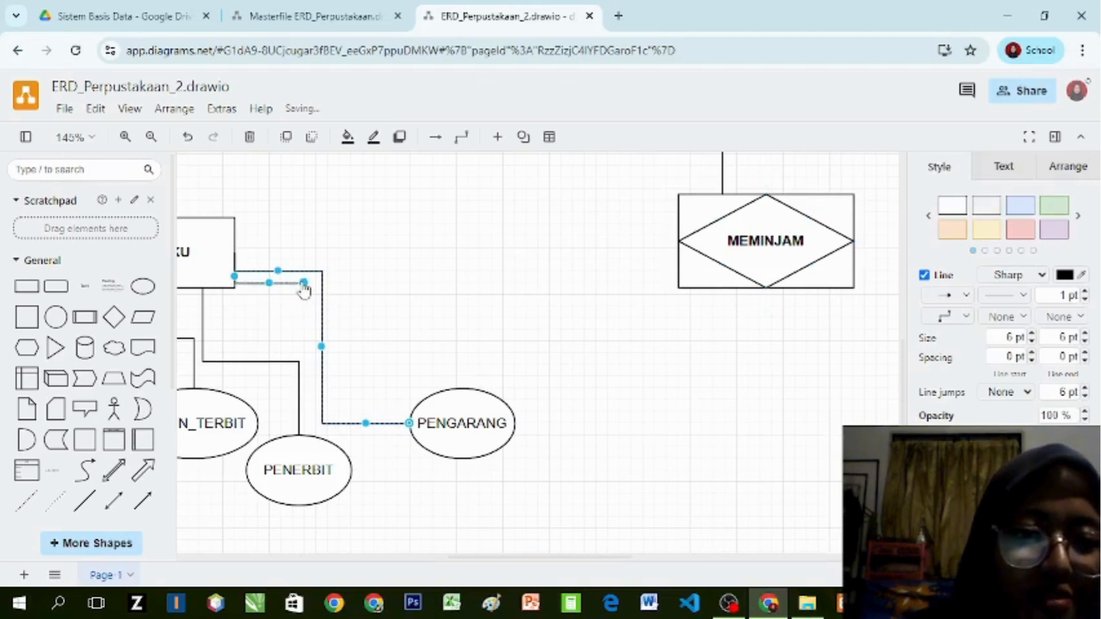
pyautogui.press('Delete')
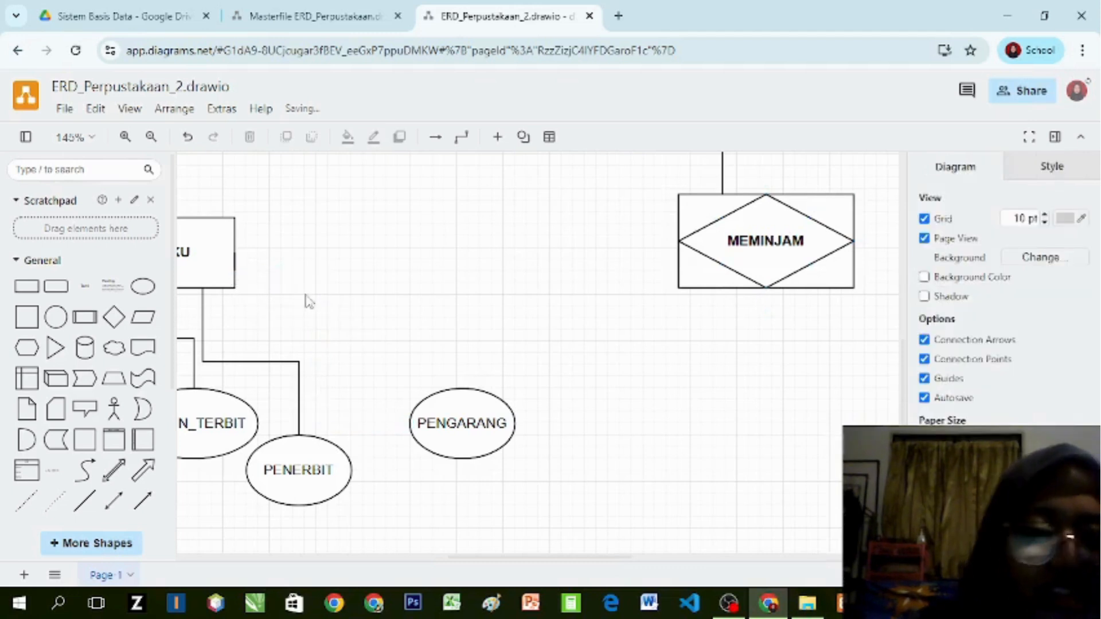
pyautogui.click(233, 258)
pyautogui.click(245, 265)
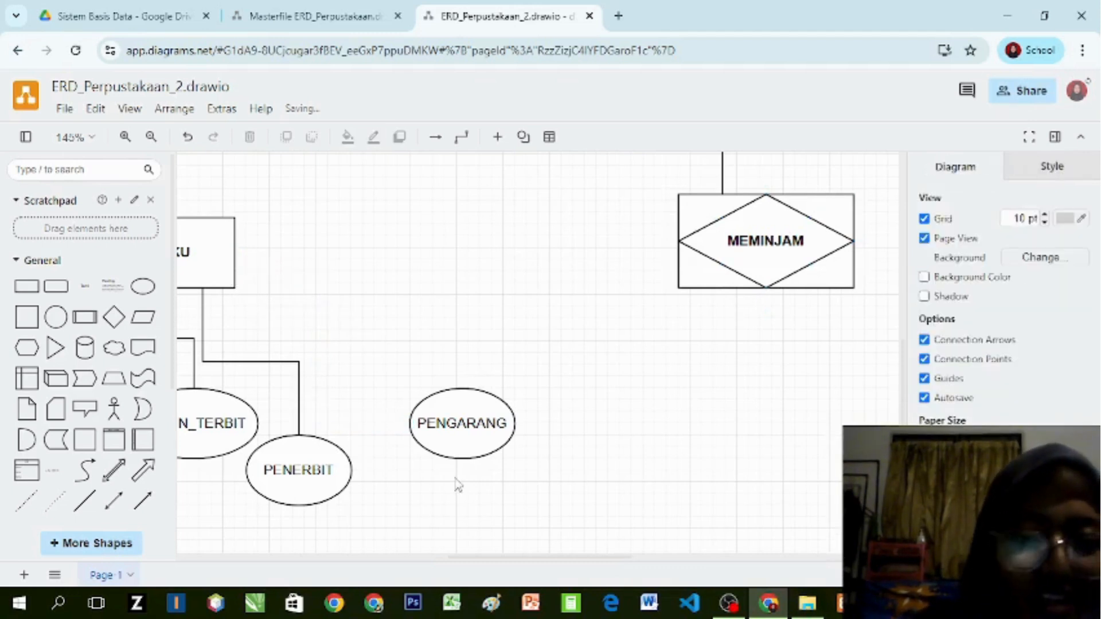
# Step: Connect the PENGARANG attribute to the right side of the BUKU entity with a line that has no end arrowhead
pyautogui.moveTo(409, 423); pyautogui.dragTo(237, 271)
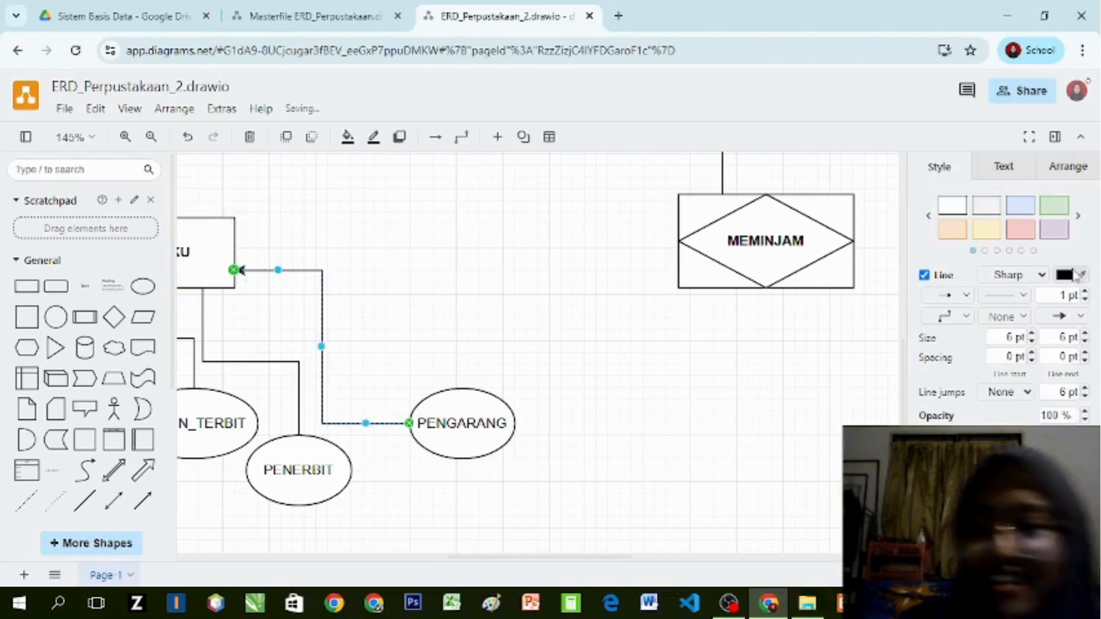
pyautogui.click(1079, 320)
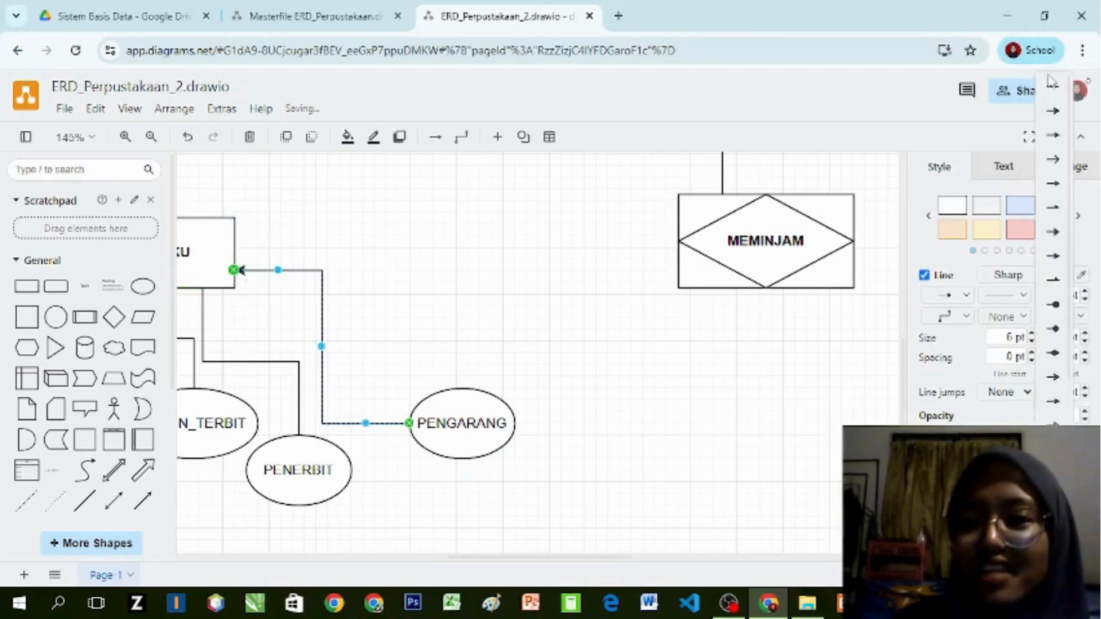
pyautogui.click(1049, 89)
pyautogui.doubleClick(574, 267)
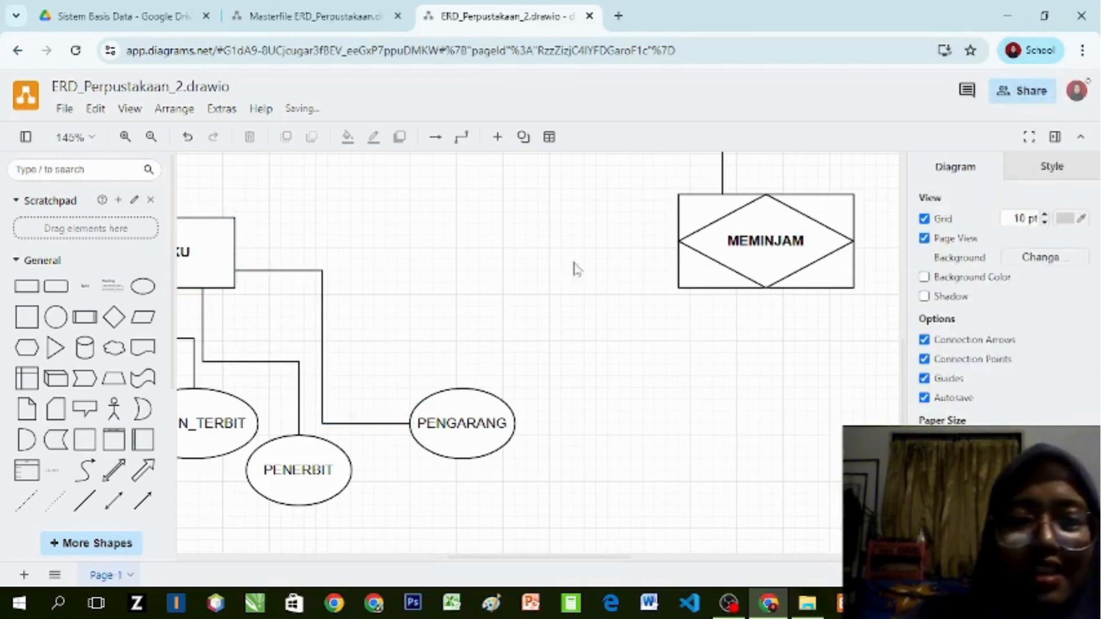
# Step: Draw a connector from the left side of the MEMINJAM relationship to the right side of the BUKU entity
pyautogui.hotkey('ctrl', '-')
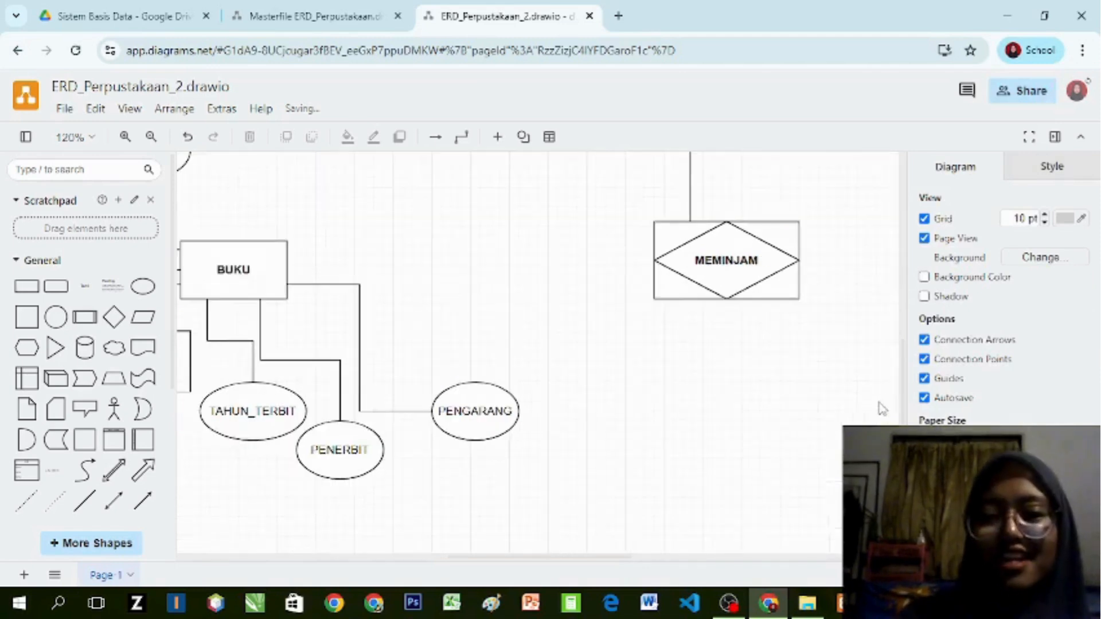
pyautogui.moveTo(902, 399); pyautogui.dragTo(900, 366)
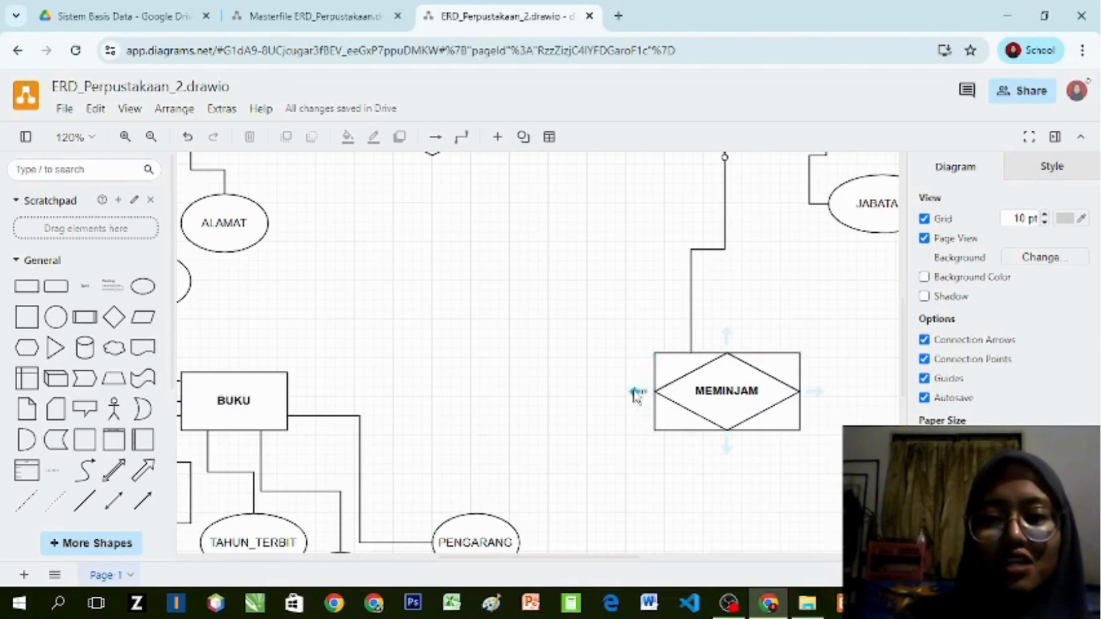
pyautogui.click(657, 378)
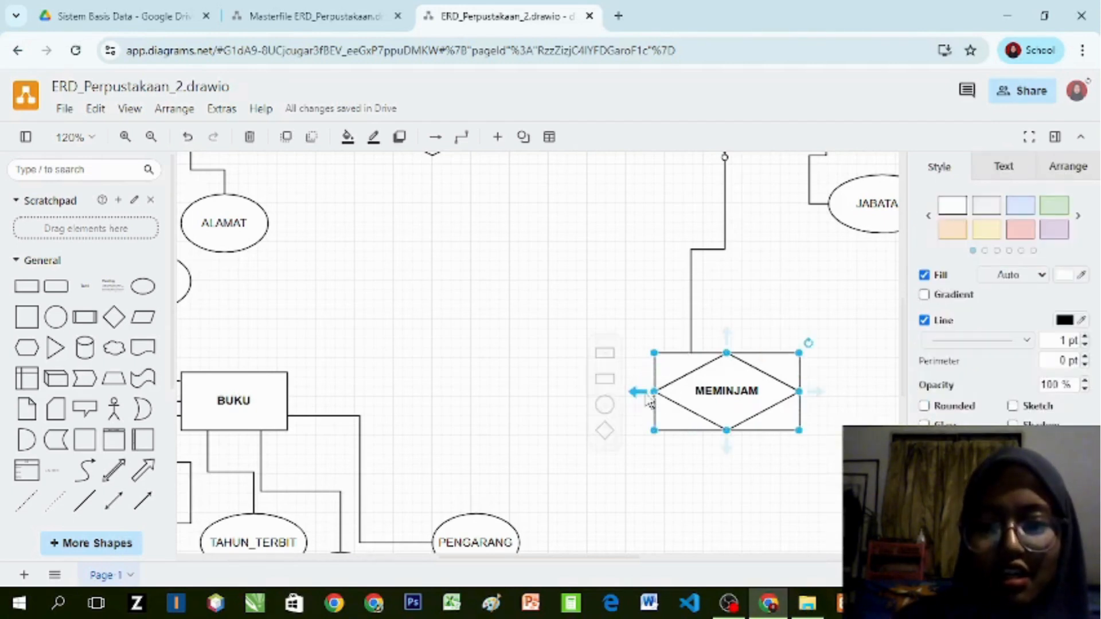
pyautogui.moveTo(626, 388); pyautogui.dragTo(285, 388)
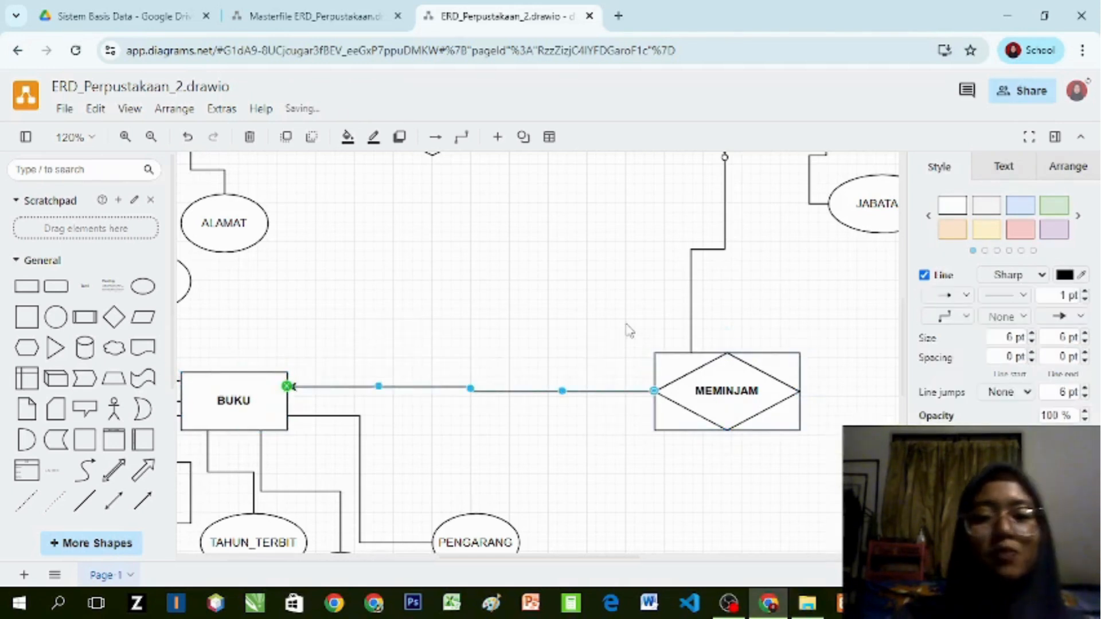
pyautogui.click(629, 331)
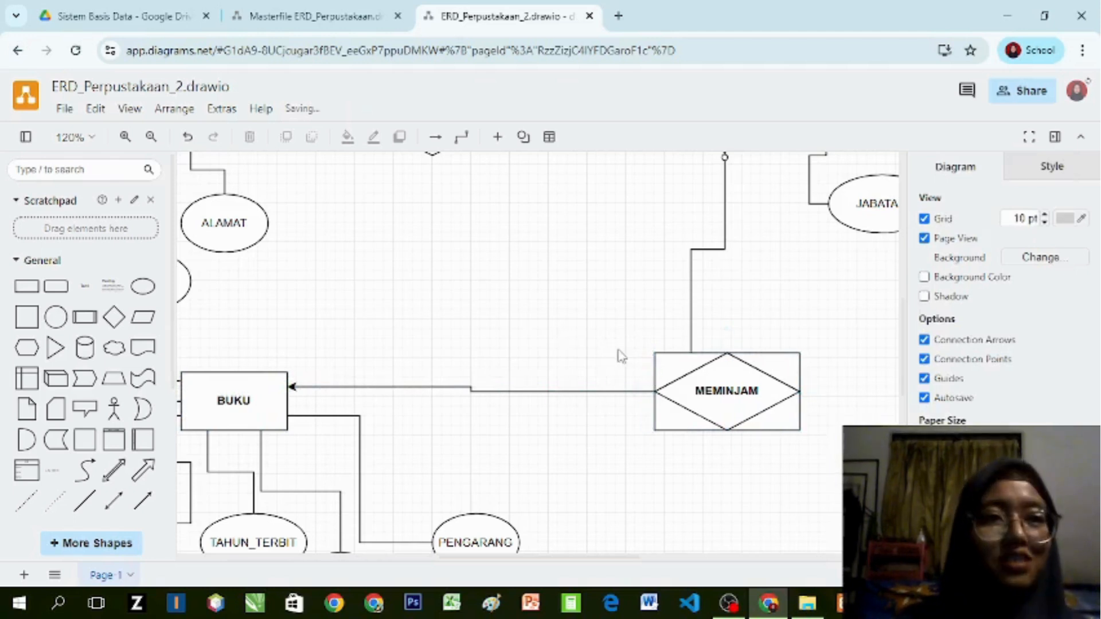
# Step: Set the line end of the MEMINJAM connector at BUKU to the crow's foot with a circle (zero or many)
pyautogui.click(293, 389)
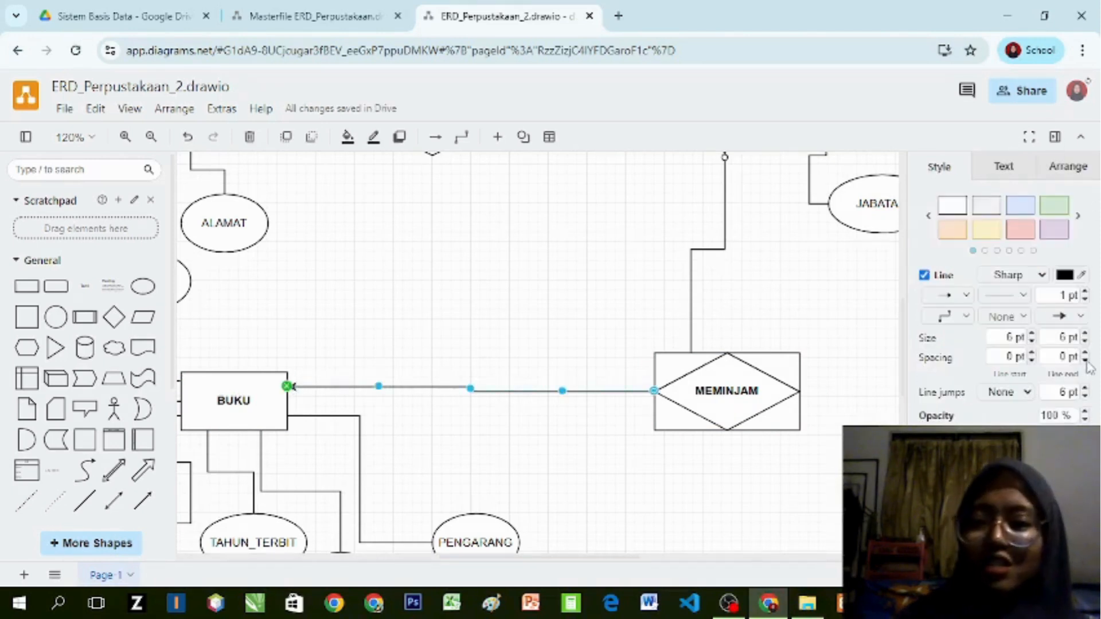
pyautogui.click(1081, 316)
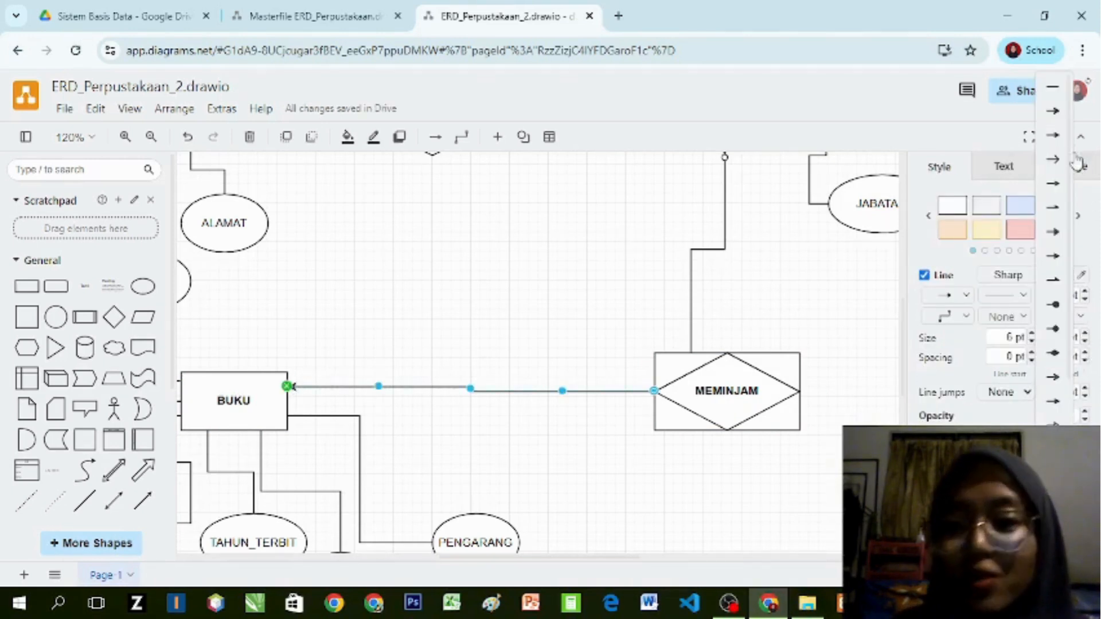
pyautogui.scroll(-3, 1055, 258)
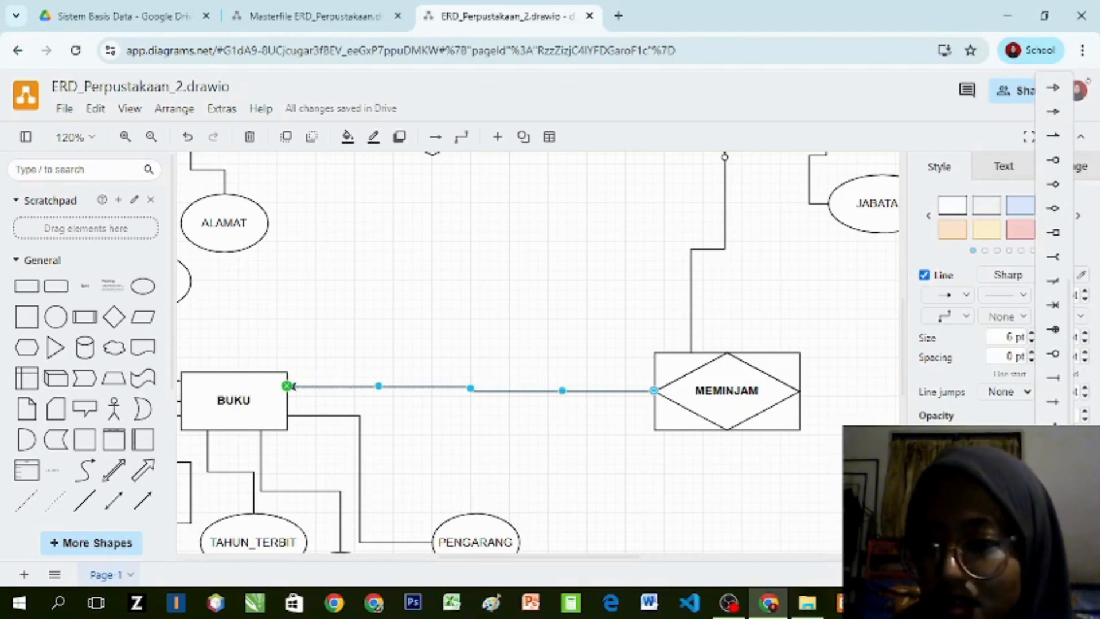
pyautogui.click(1052, 522)
pyautogui.click(448, 353)
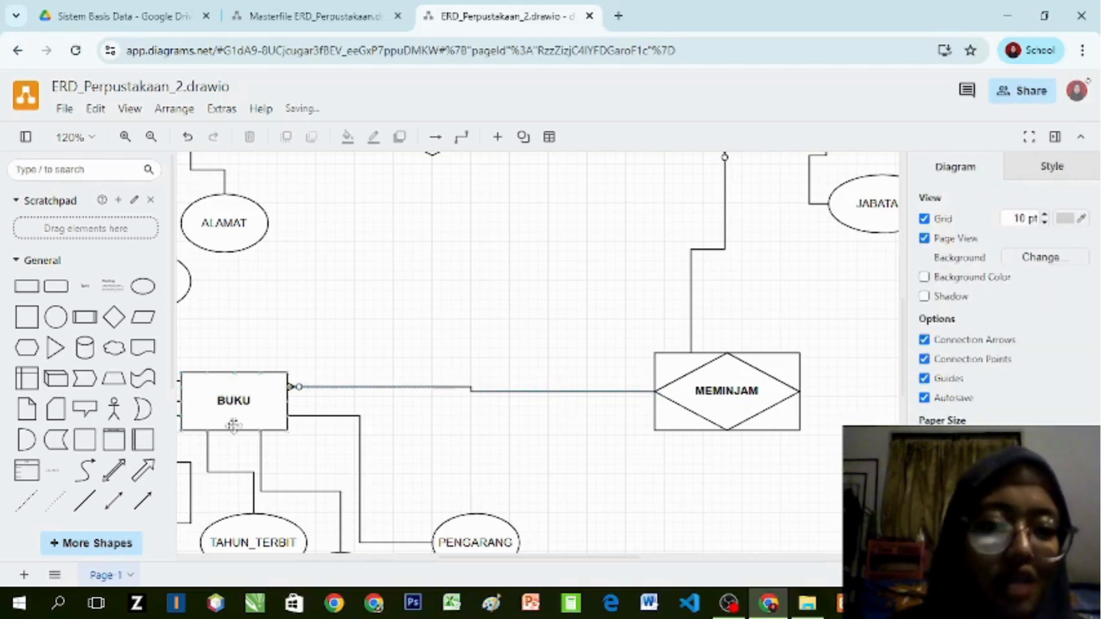
pyautogui.click(295, 387)
pyautogui.click(561, 228)
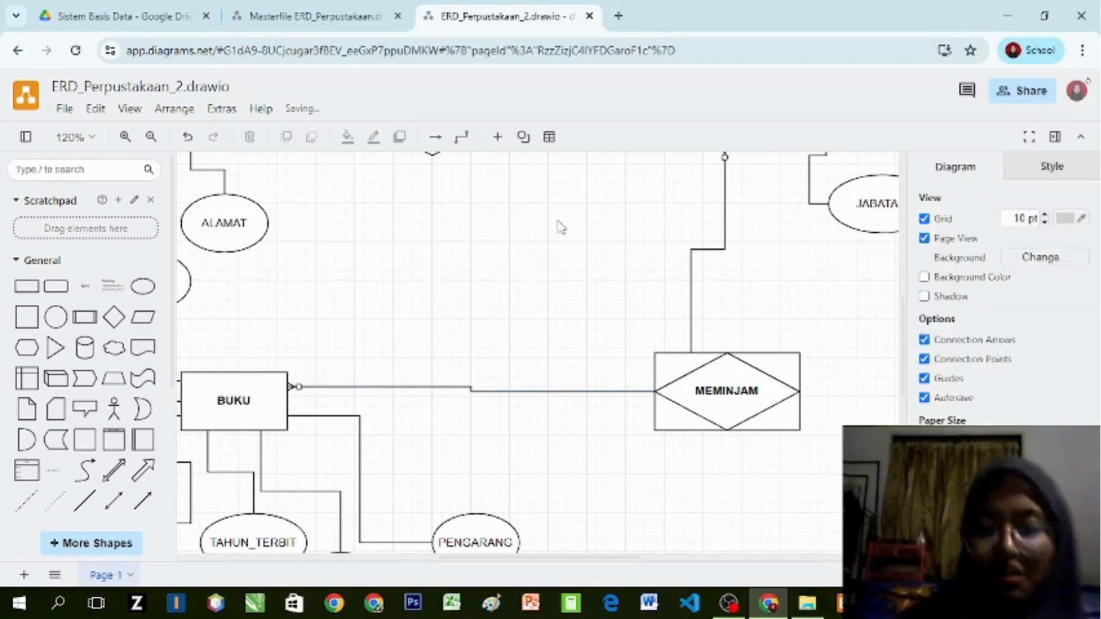
# Step: Review how MAHASISWA, MENDAFTAR and ANGGOTA_PERPUSTAKAAN are linked, and how MEMINJAM ties ANGGOTA_PERPUSTAKAAN to BUKU
pyautogui.scroll(-1, 561, 227)
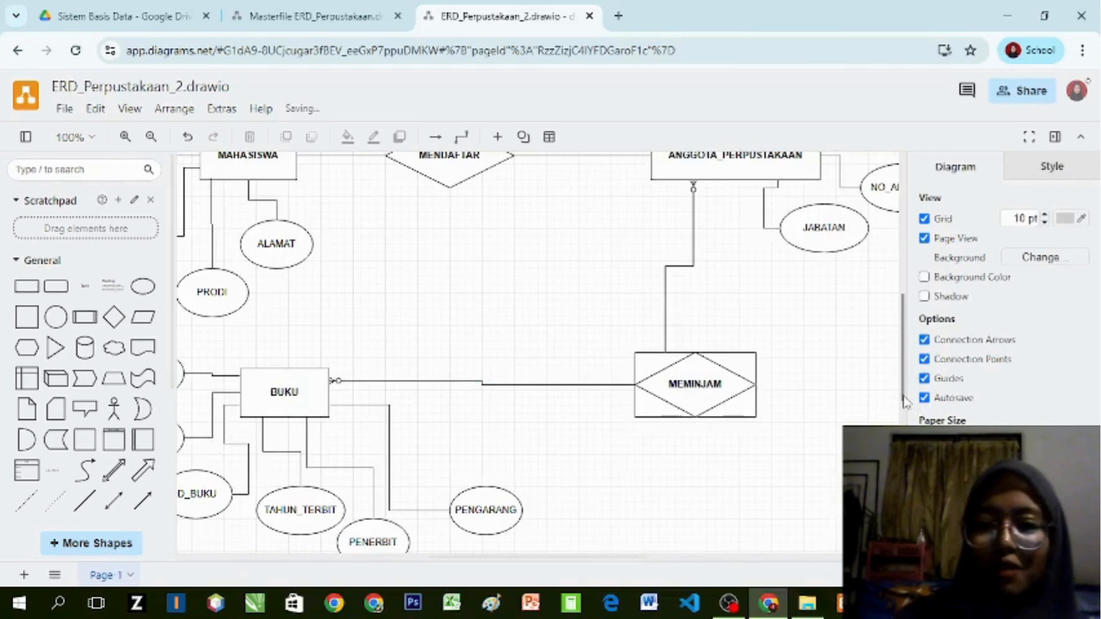
pyautogui.scroll(3, 577, 226)
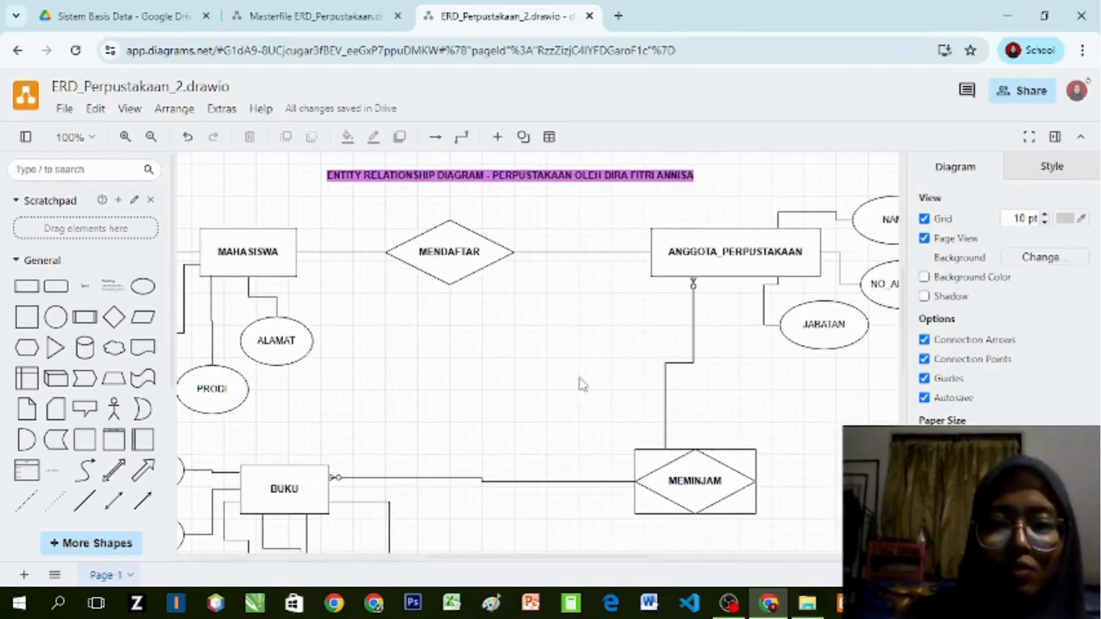
pyautogui.click(690, 235)
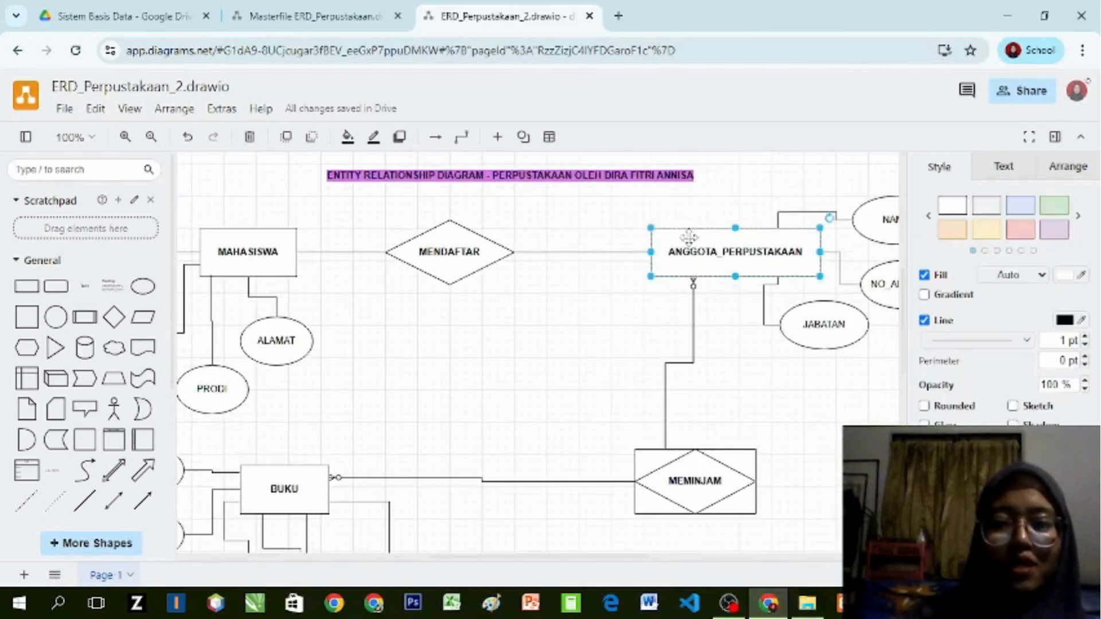
pyautogui.click(284, 493)
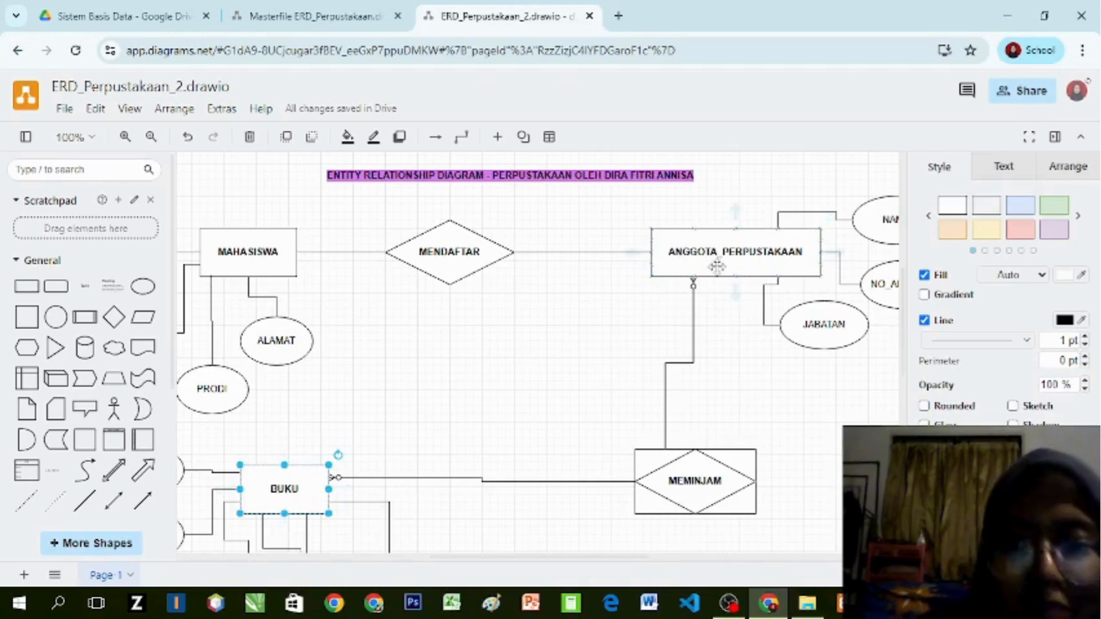
pyautogui.click(717, 267)
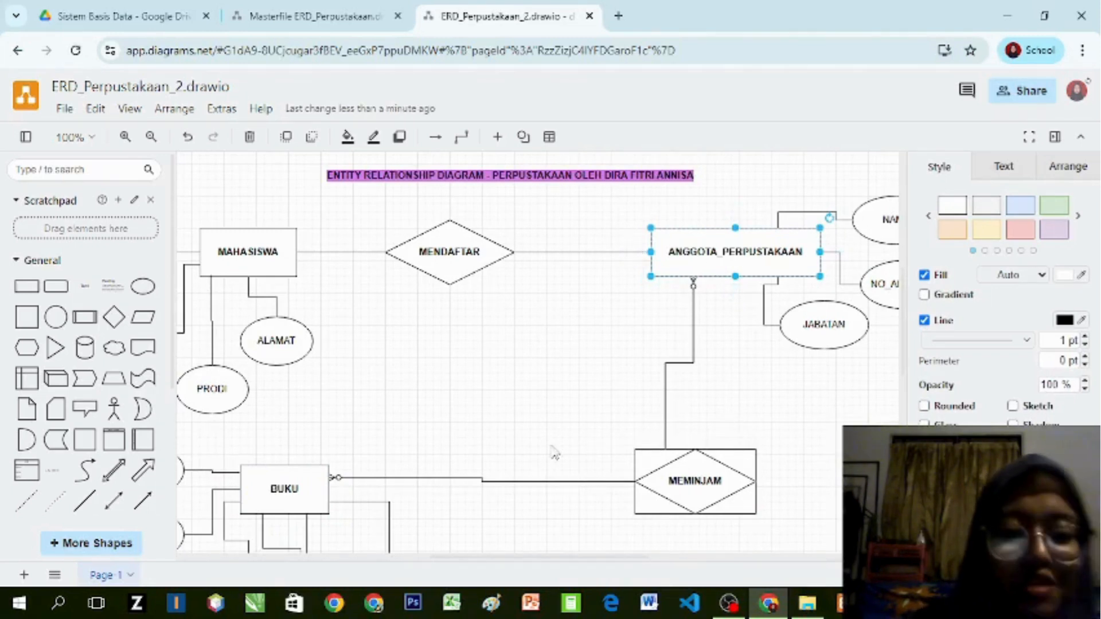
pyautogui.click(392, 373)
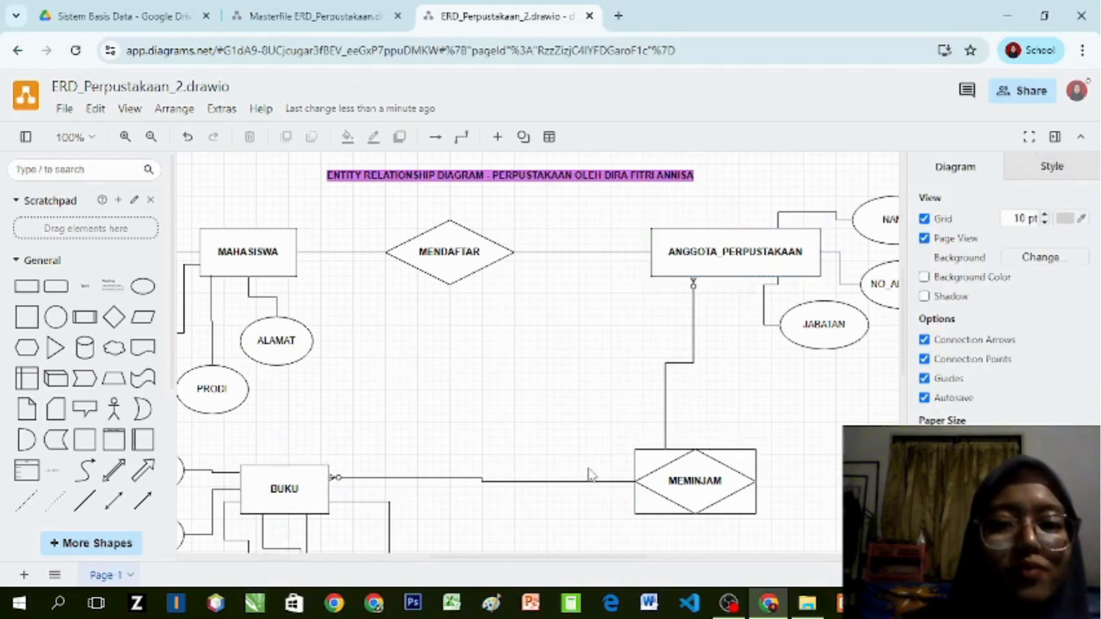
pyautogui.click(428, 272)
pyautogui.click(427, 412)
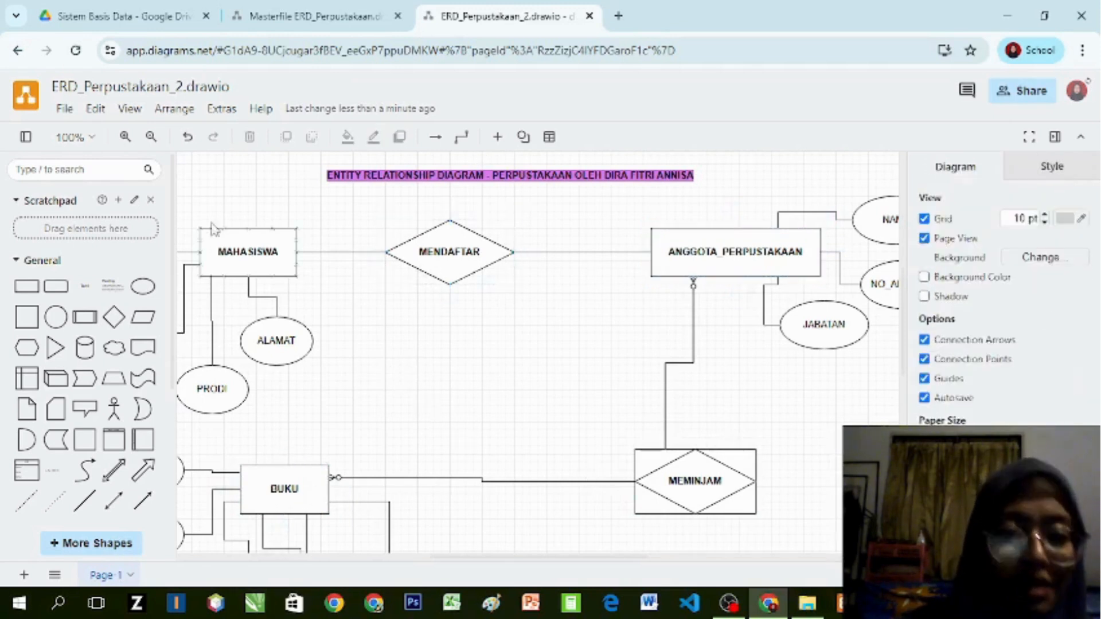
pyautogui.click(251, 258)
pyautogui.click(423, 312)
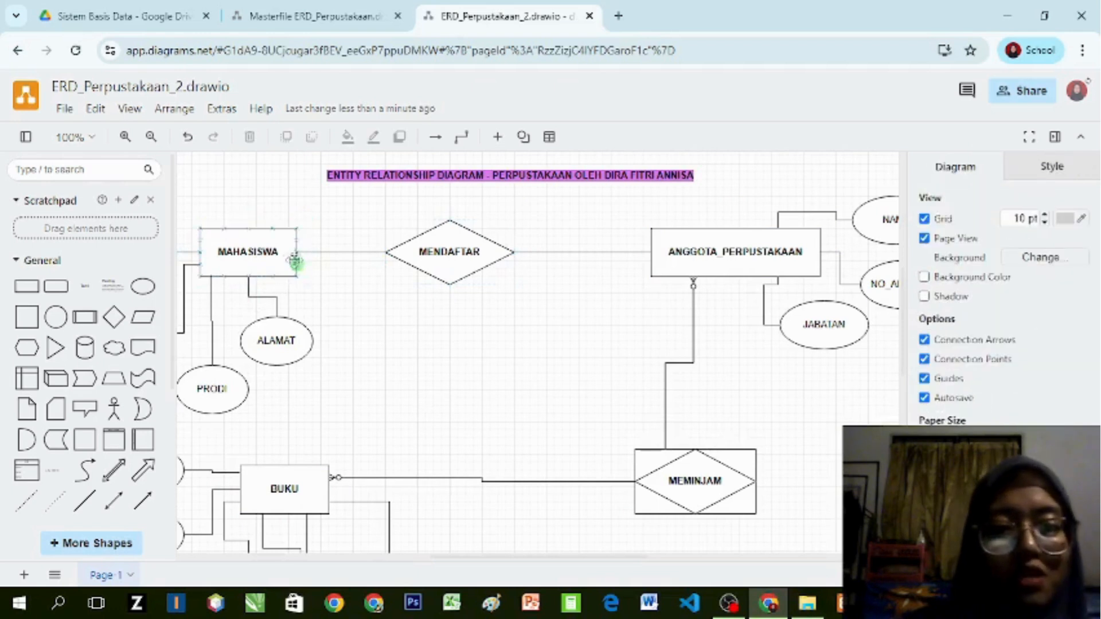
pyautogui.click(289, 255)
pyautogui.click(489, 304)
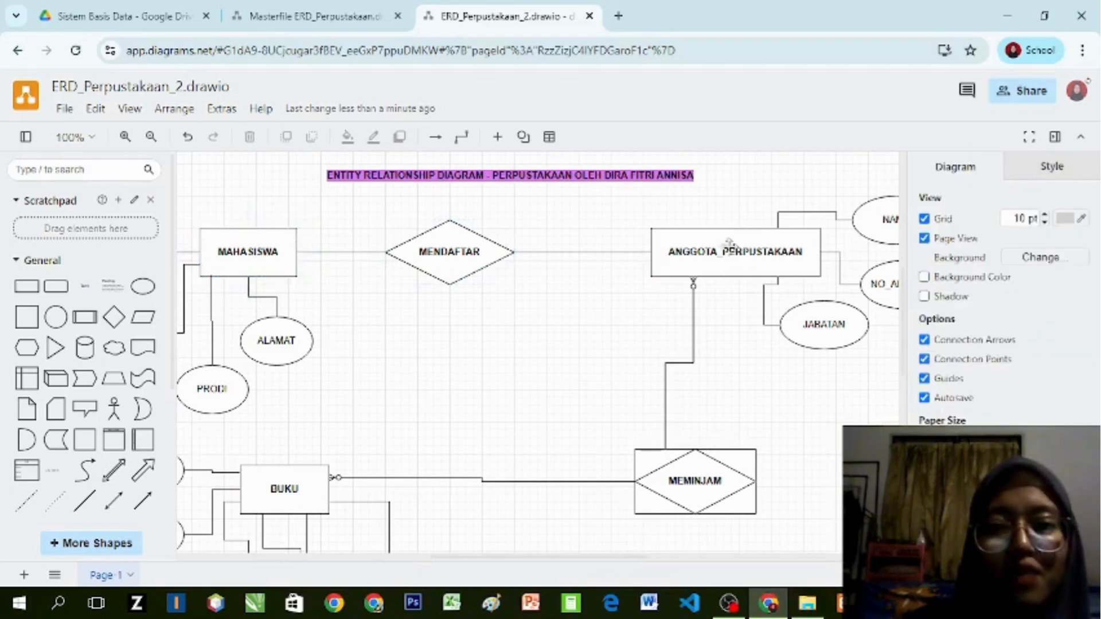
pyautogui.click(800, 265)
pyautogui.doubleClick(493, 339)
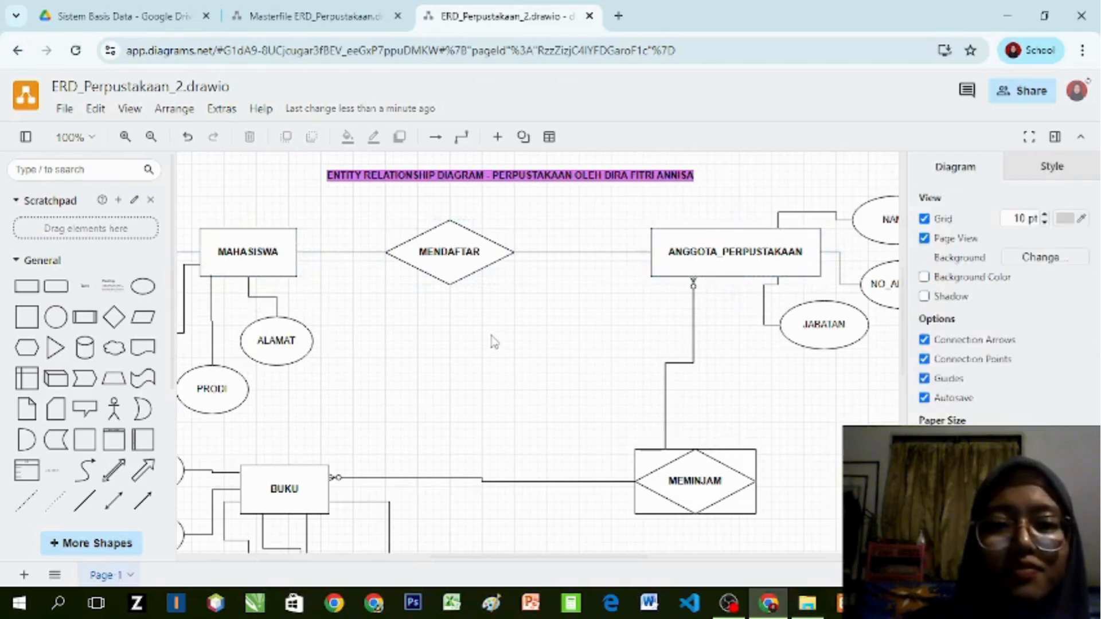
pyautogui.click(248, 244)
pyautogui.click(448, 272)
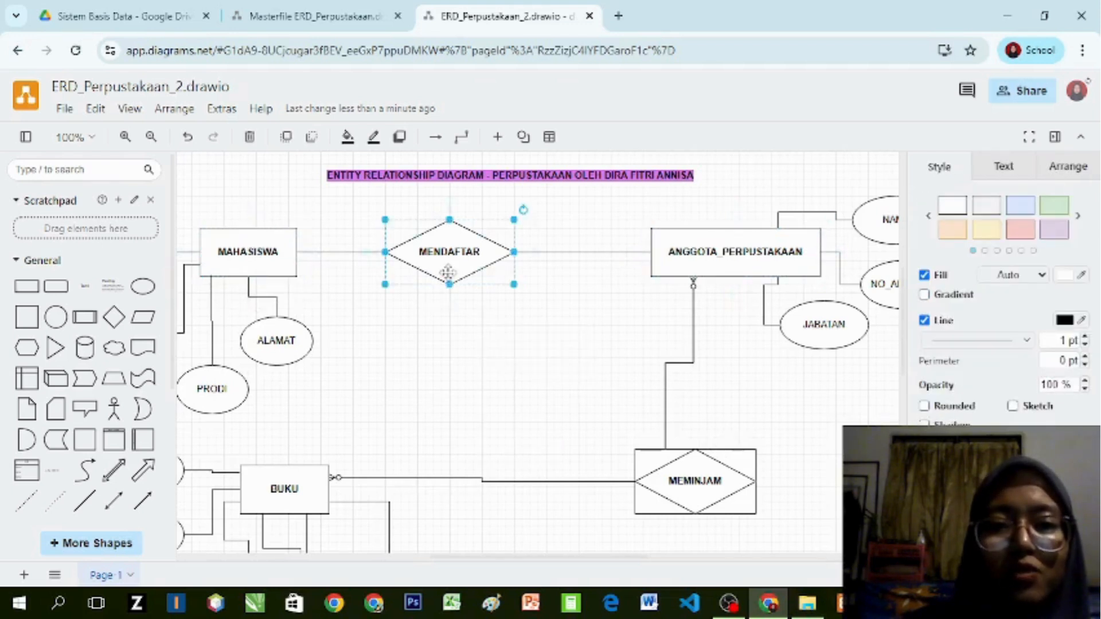
pyautogui.click(572, 392)
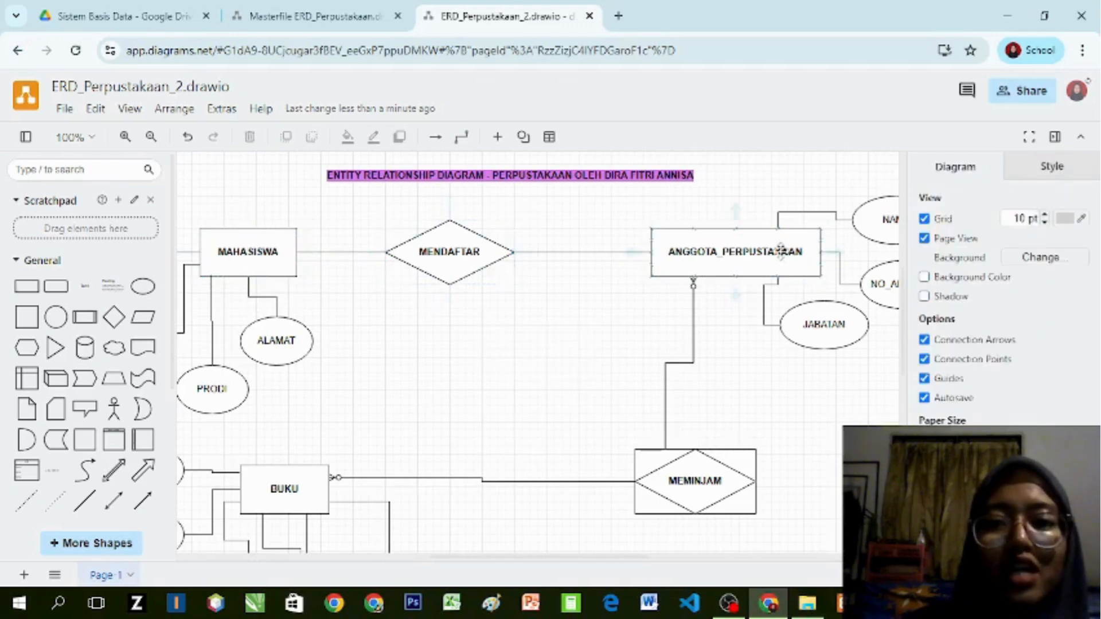
pyautogui.click(695, 252)
pyautogui.click(505, 207)
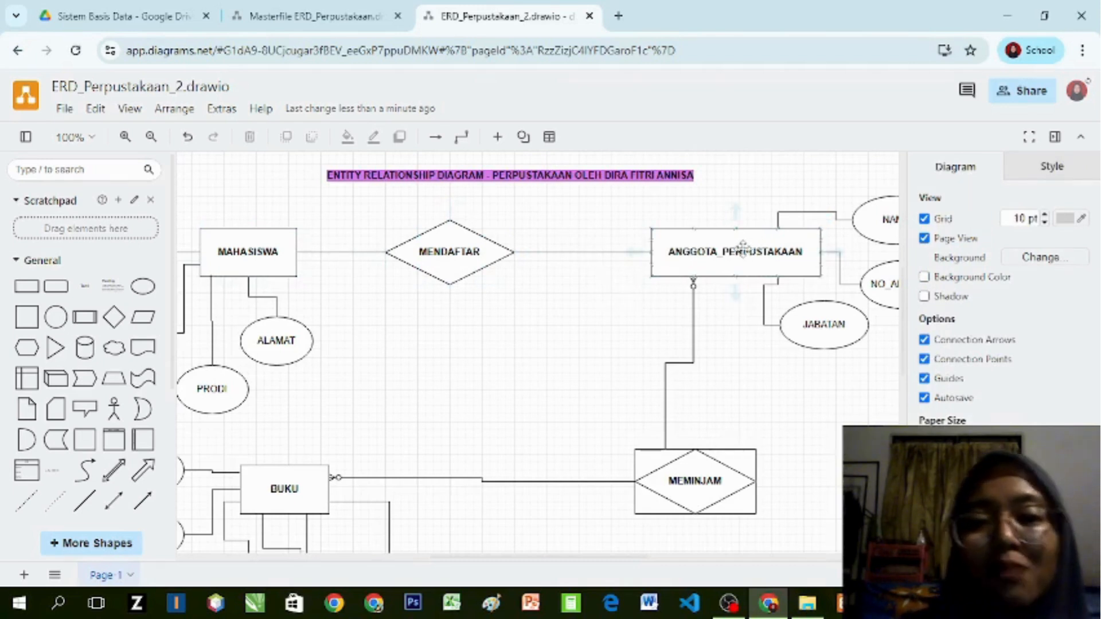
pyautogui.click(659, 264)
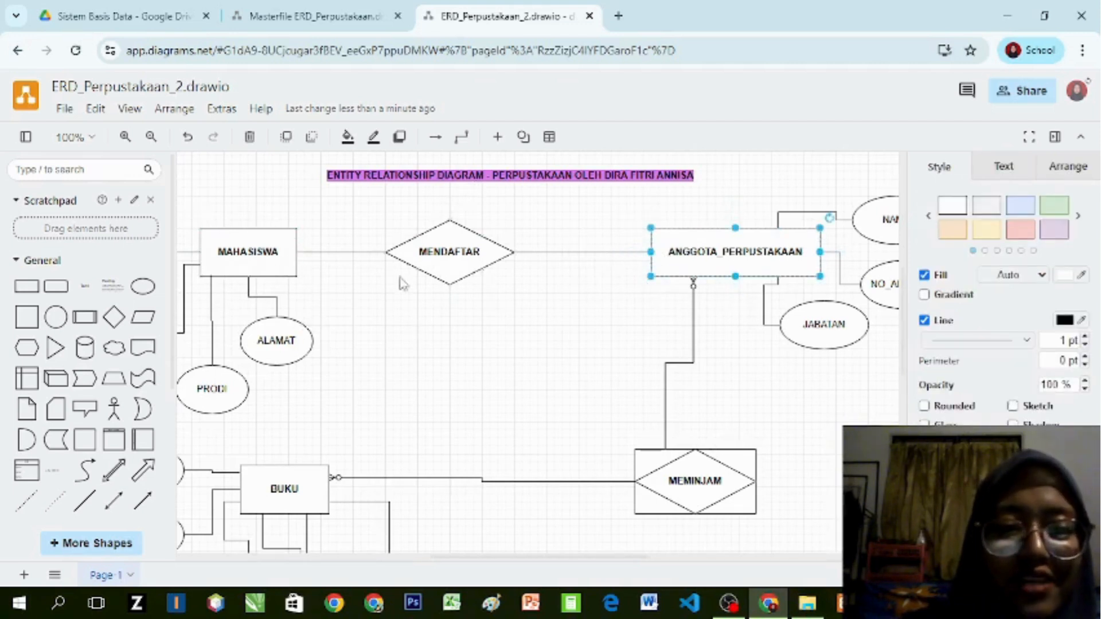
pyautogui.click(228, 262)
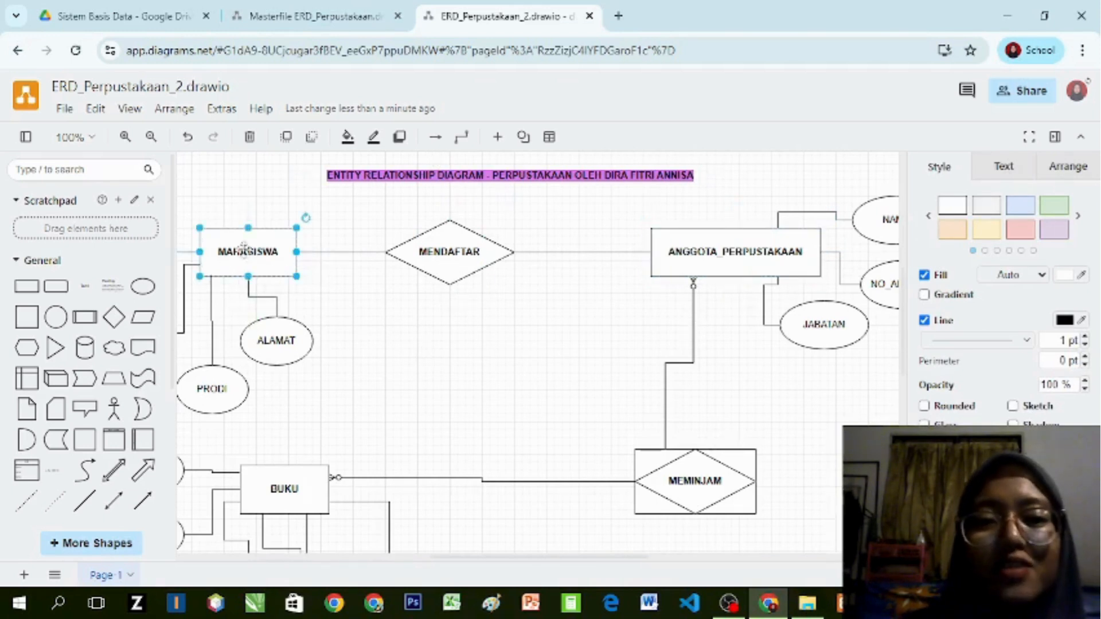
pyautogui.click(783, 414)
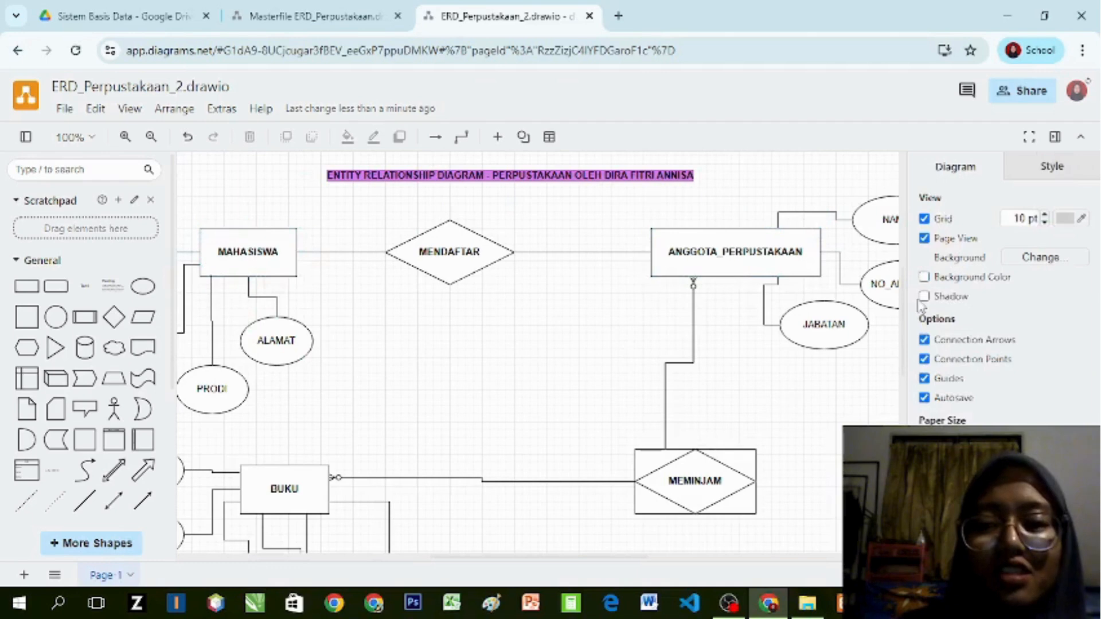
# Step: Duplicate the JABATAN attribute oval and place the copy below the original, beside the MEMINJAM relationship
pyautogui.moveTo(907, 316)
pyautogui.mouseDown()
pyautogui.moveTo(907, 365)
pyautogui.moveTo(914, 306)
pyautogui.mouseUp()
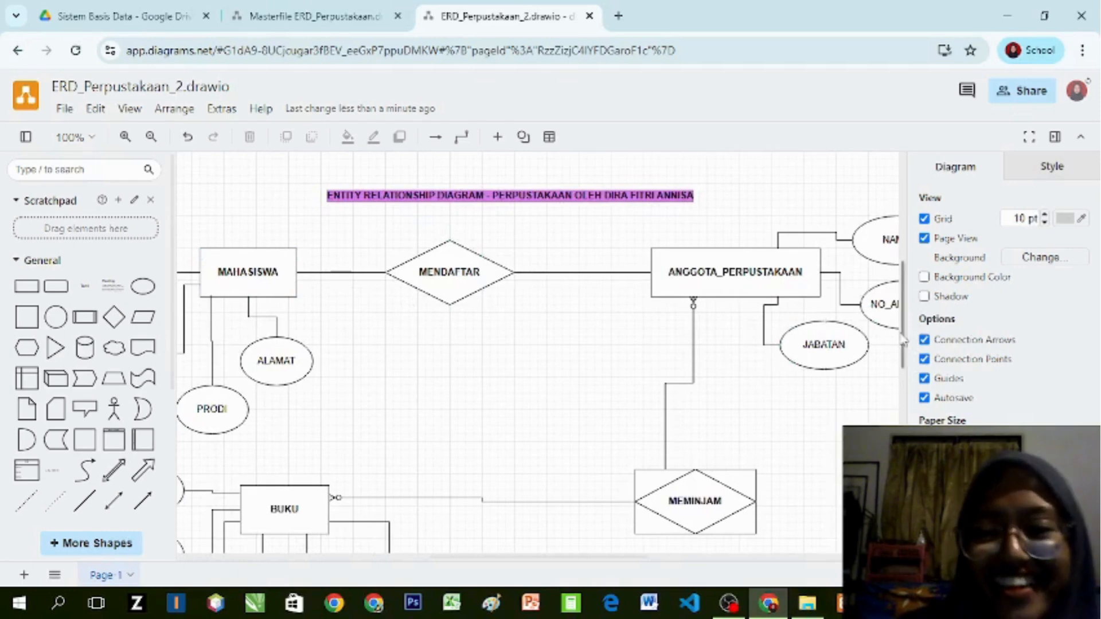
pyautogui.moveTo(911, 338); pyautogui.dragTo(908, 373)
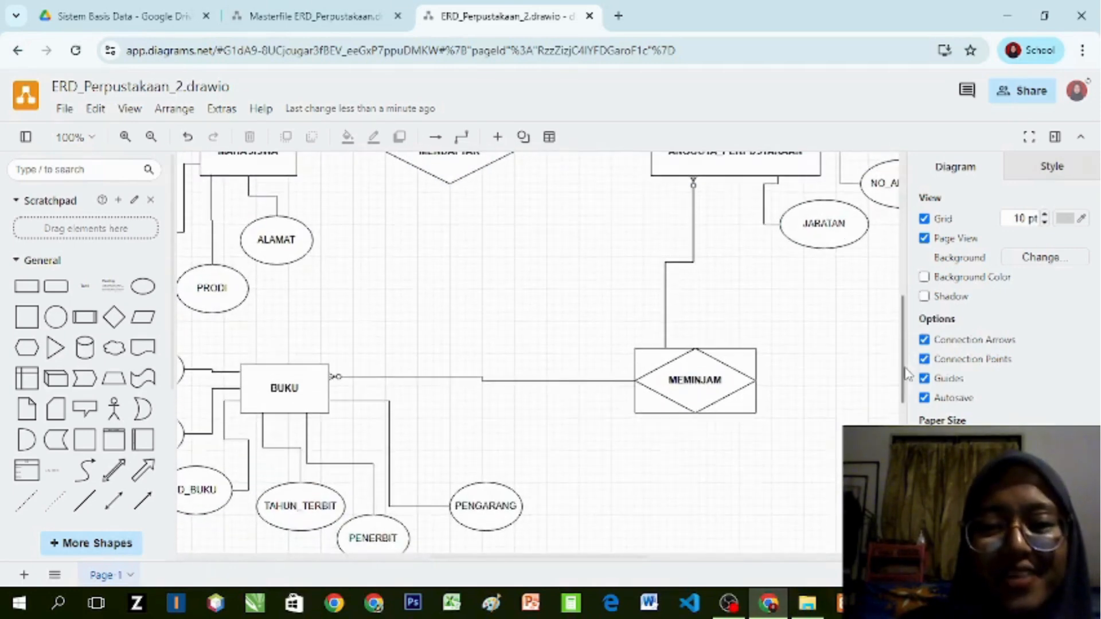
pyautogui.moveTo(568, 565); pyautogui.dragTo(627, 561)
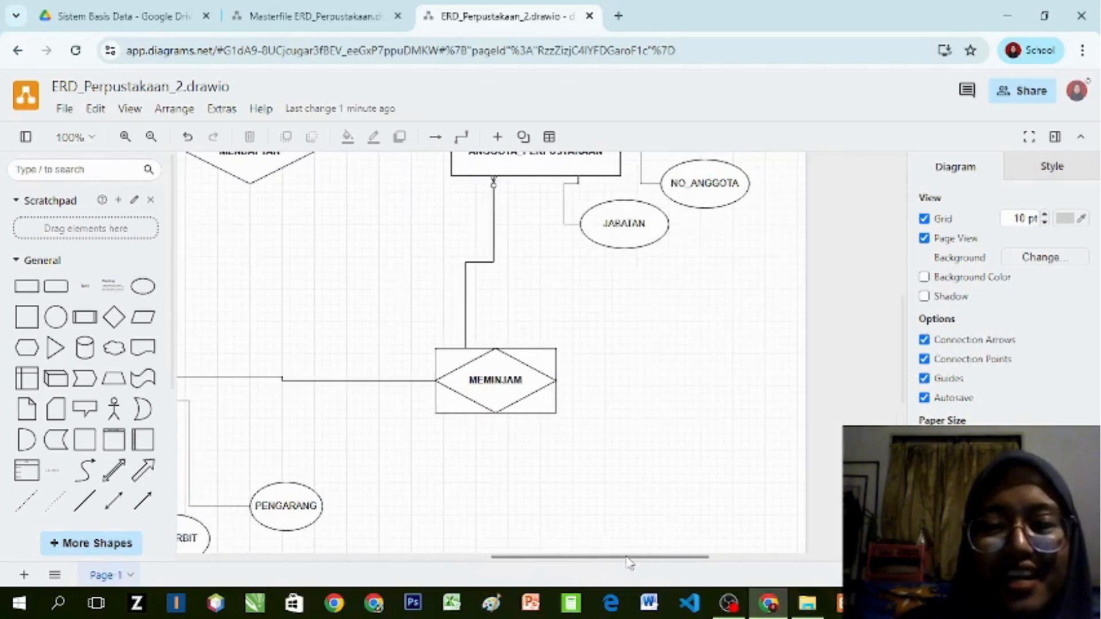
pyautogui.click(634, 224)
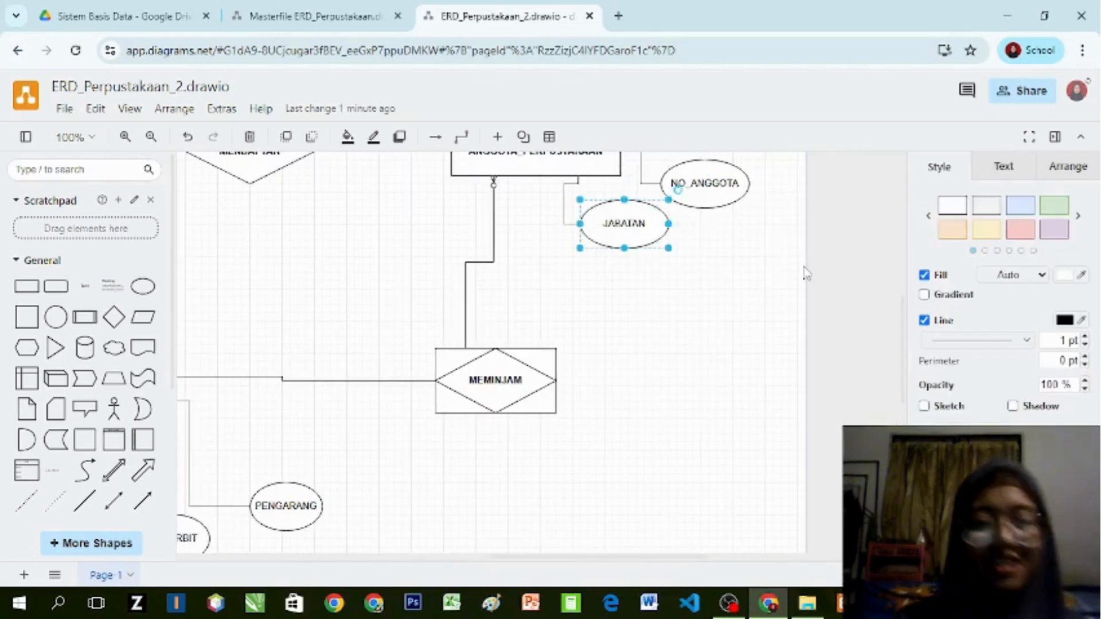
pyautogui.hotkey('ctrl', 'c')
pyautogui.hotkey('ctrl', 'v')
pyautogui.moveTo(836, 284); pyautogui.dragTo(616, 326)
# Step: Relabel the duplicated JABATAN oval beside the MEMINJAM relationship as TGL_PEMINJAMAN
pyautogui.click(712, 337)
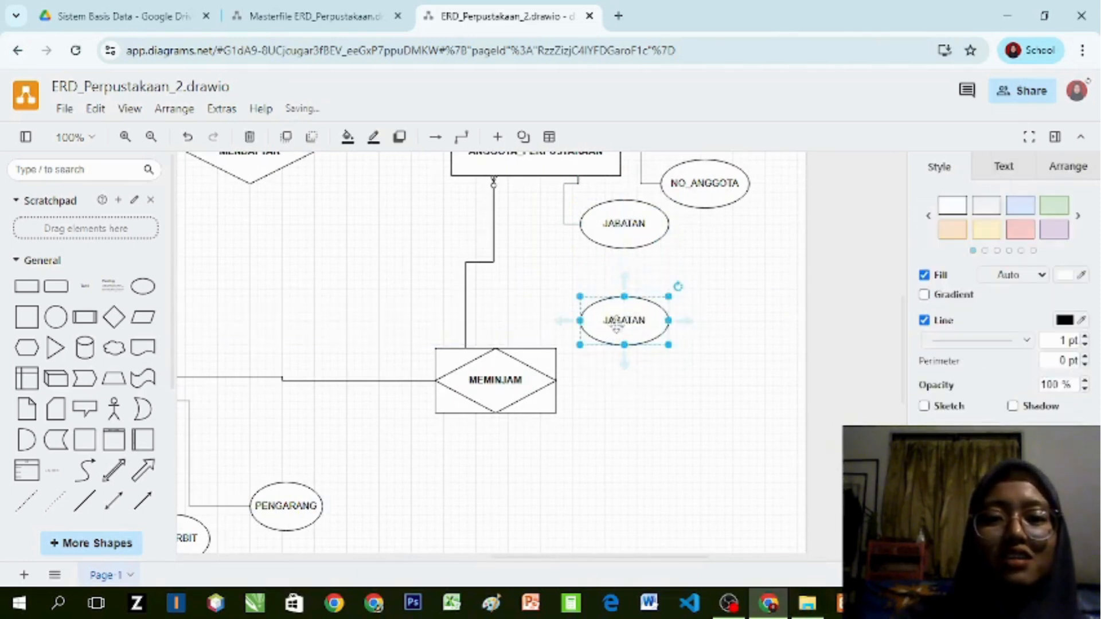
pyautogui.write('A')
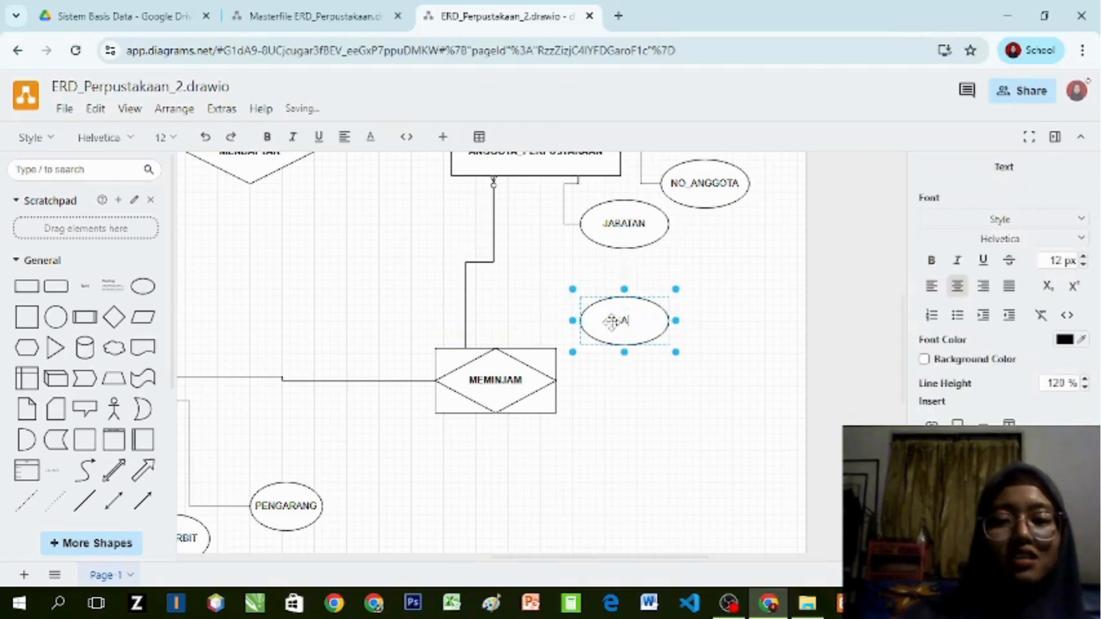
pyautogui.write('A')
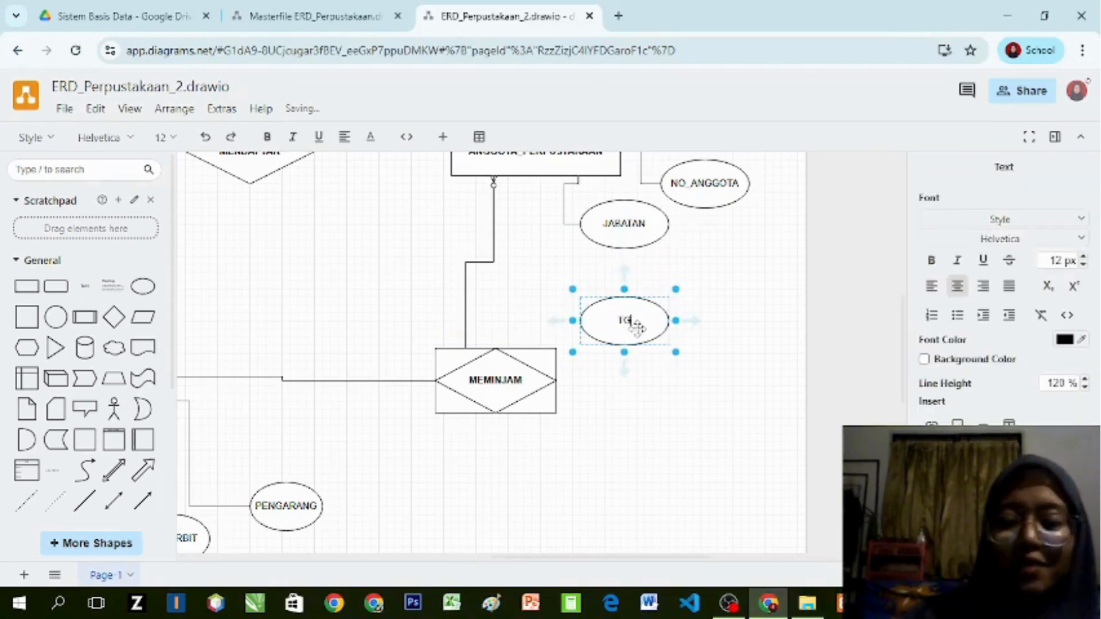
pyautogui.write('TGL_PE')
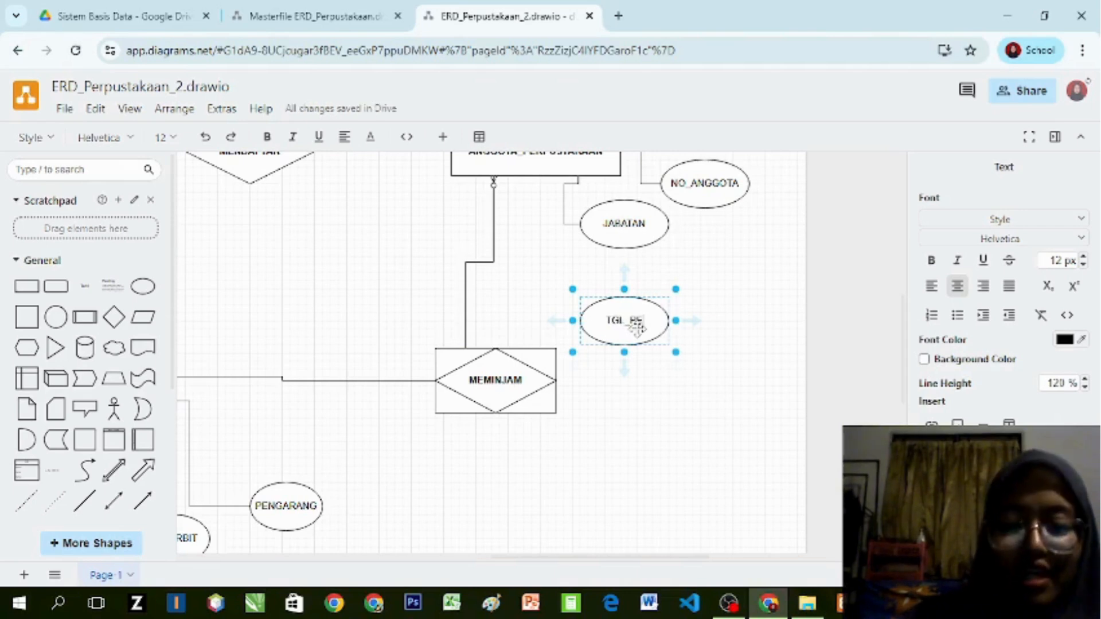
pyautogui.write('NI')
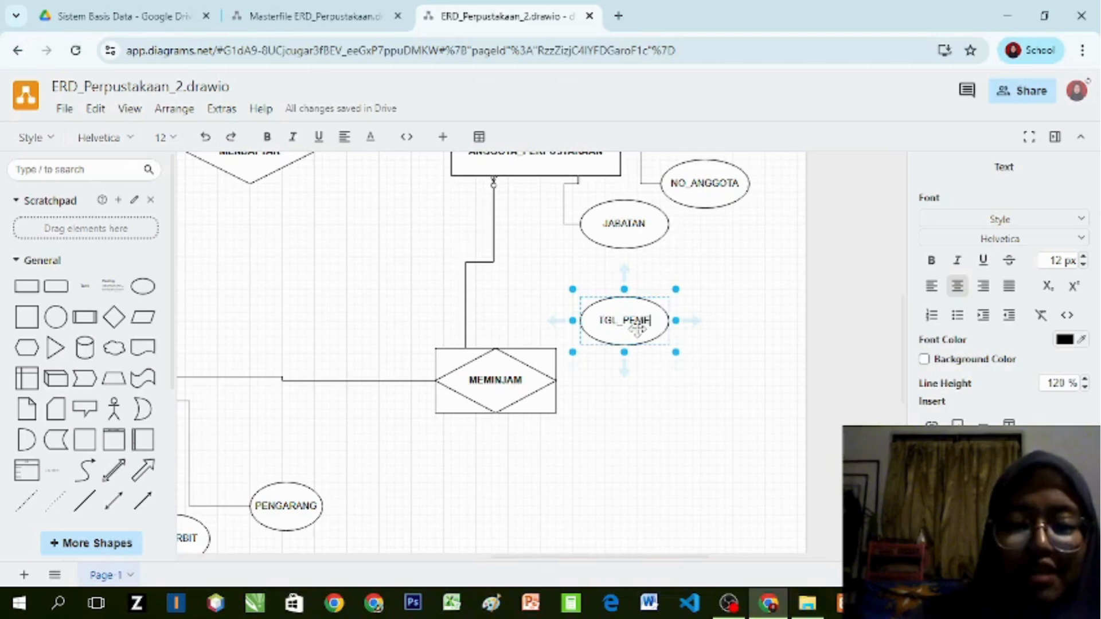
pyautogui.write('NJAMAN')
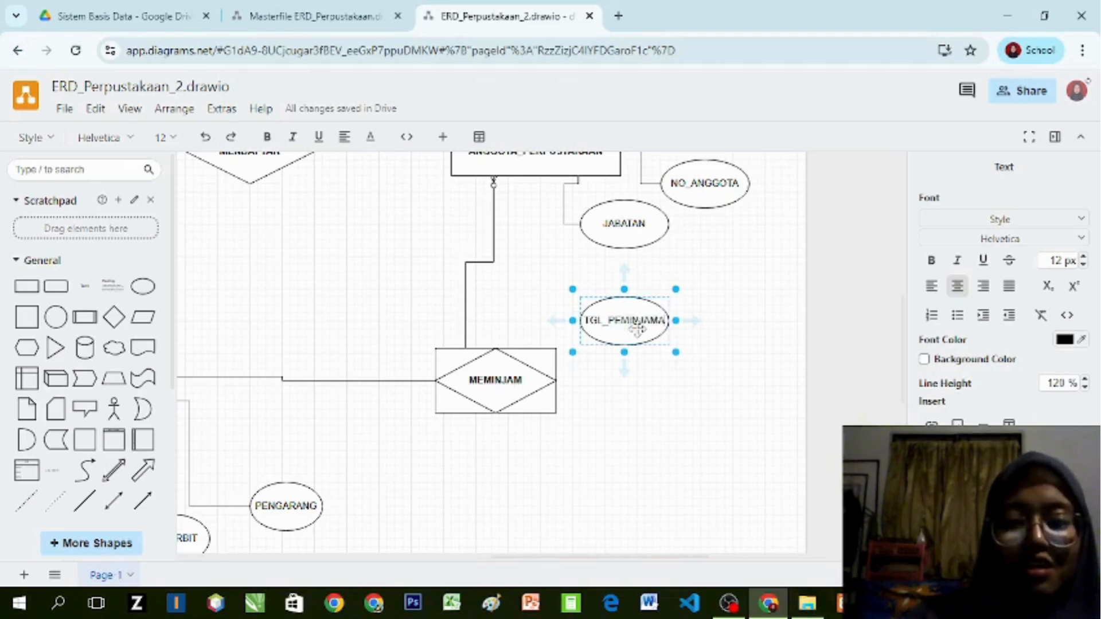
pyautogui.click(712, 380)
# Step: Widen the TGL_PEMINJAMAN oval to about 140 x 60 so its label fits inside
pyautogui.click(636, 323)
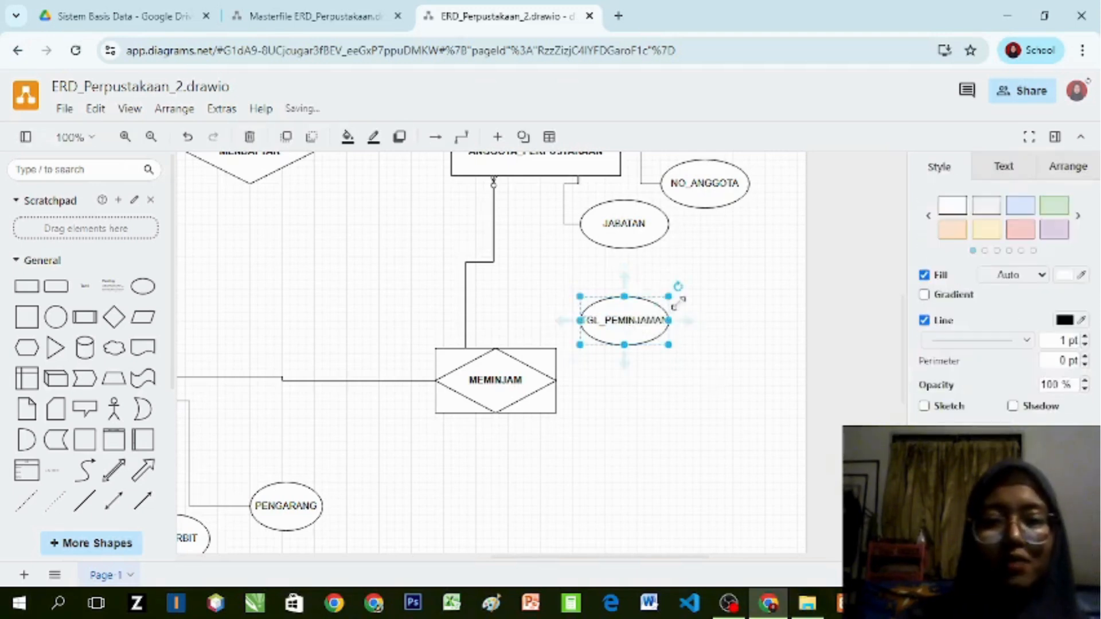
pyautogui.moveTo(675, 325); pyautogui.dragTo(697, 324)
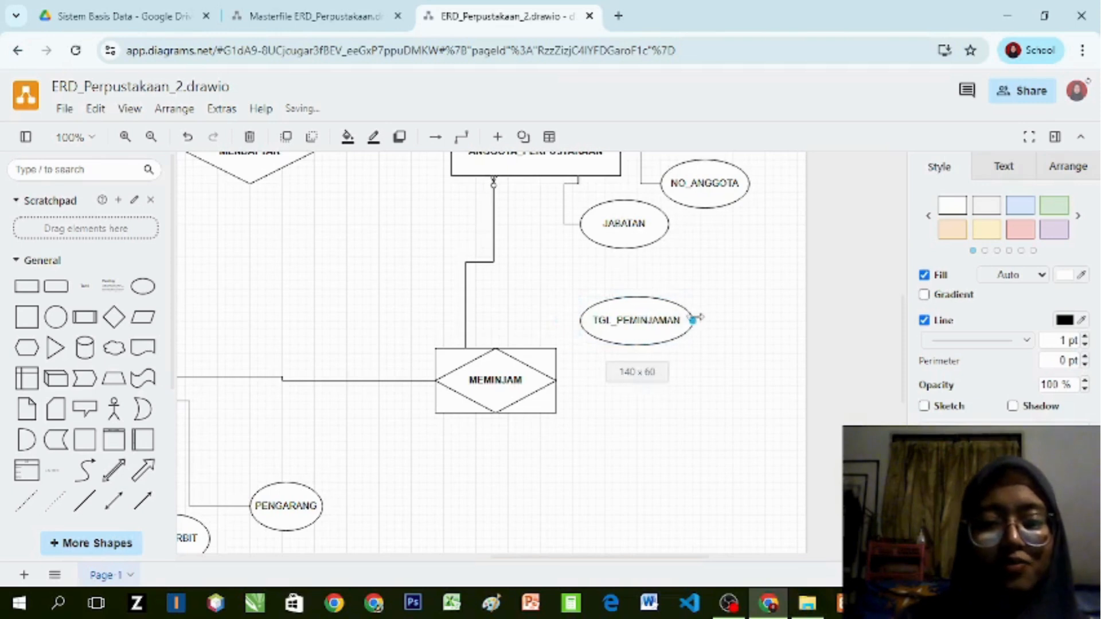
pyautogui.click(794, 344)
# Step: Duplicate the TGL_PEMINJAMAN oval directly below the original and relabel the copy TGL_PENGEMBALIAN
pyautogui.moveTo(620, 325); pyautogui.dragTo(613, 390)
pyautogui.doubleClick(632, 383)
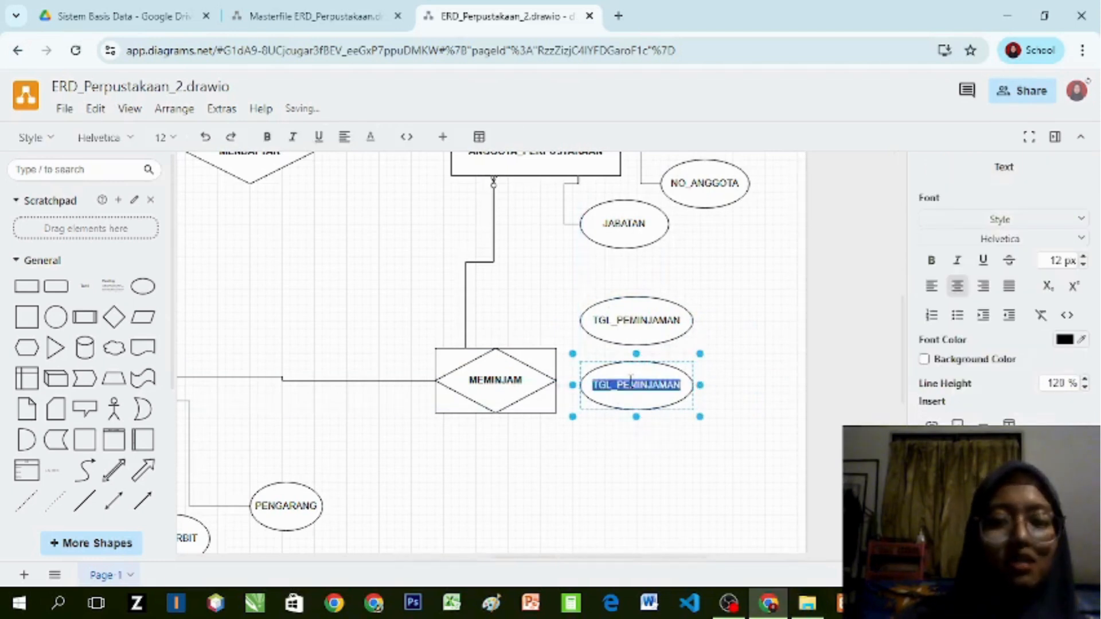
pyautogui.press('BackSpace')
pyautogui.write('Jml')
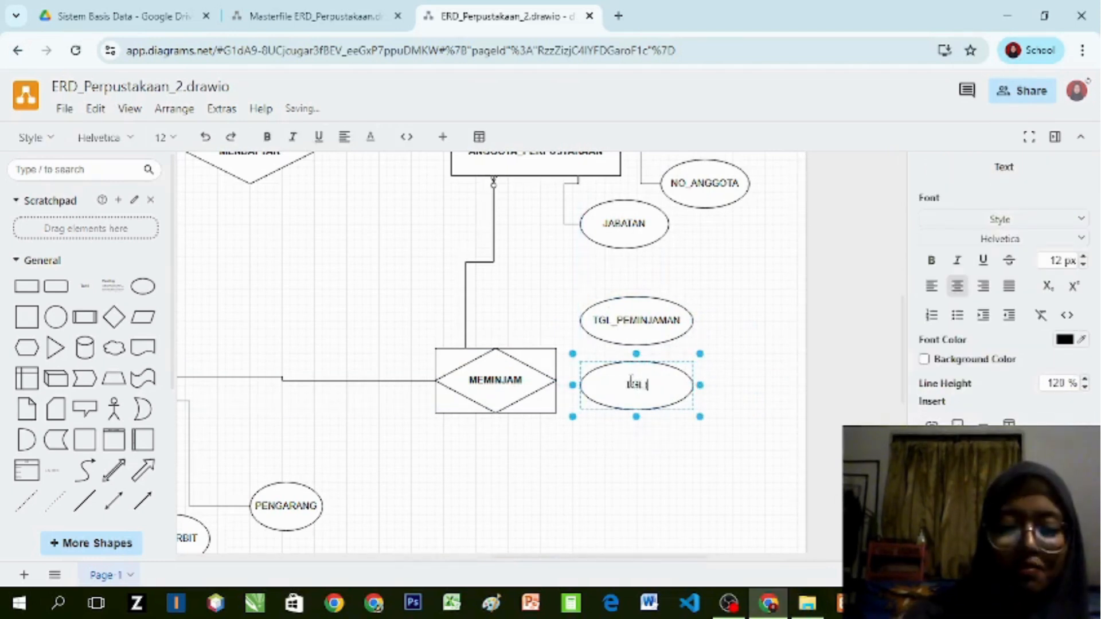
pyautogui.press('BackSpace')
pyautogui.press('BackSpace')
pyautogui.press('BackSpace')
pyautogui.write('TGL_PENGEM')
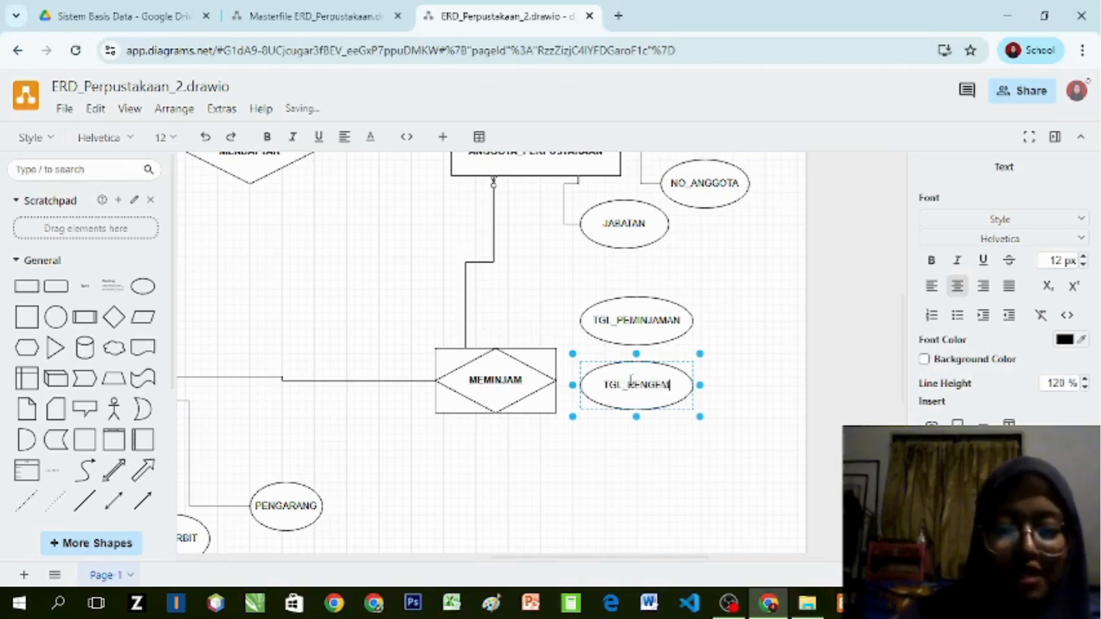
pyautogui.write('BALIAN')
pyautogui.click(795, 480)
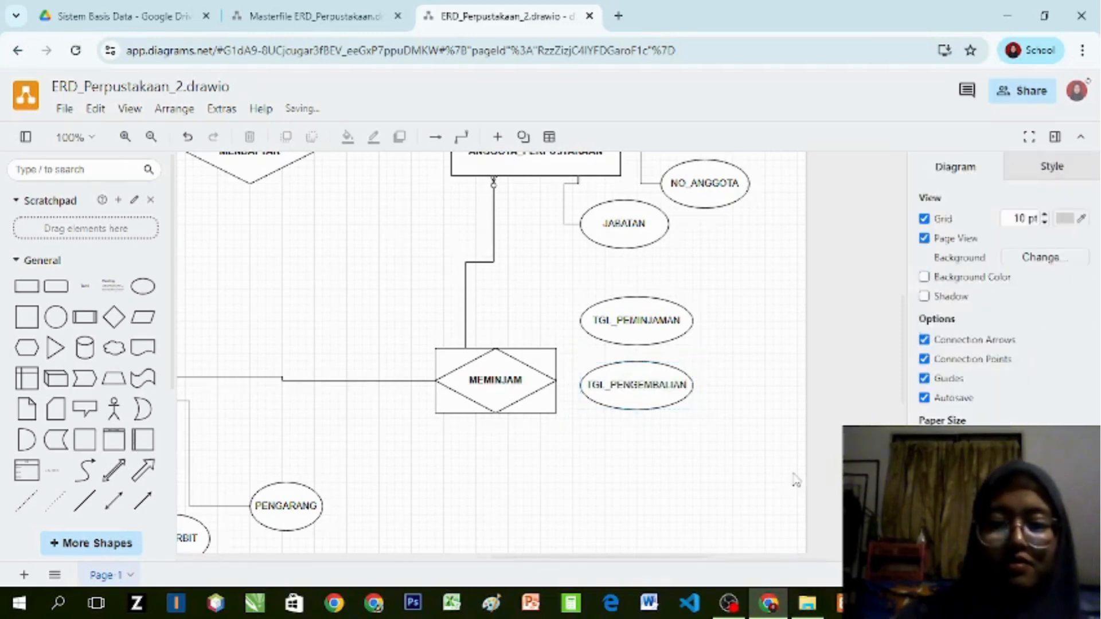
# Step: Duplicate the TGL_PENGEMBALIAN oval below itself and shift all three ovals beside MEMINJAM slightly down and to the right
pyautogui.click(646, 398)
pyautogui.moveTo(686, 395); pyautogui.dragTo(622, 463)
pyautogui.click(631, 371)
pyautogui.keyDown('shift'); pyautogui.click(636, 334); pyautogui.keyUp('shift')
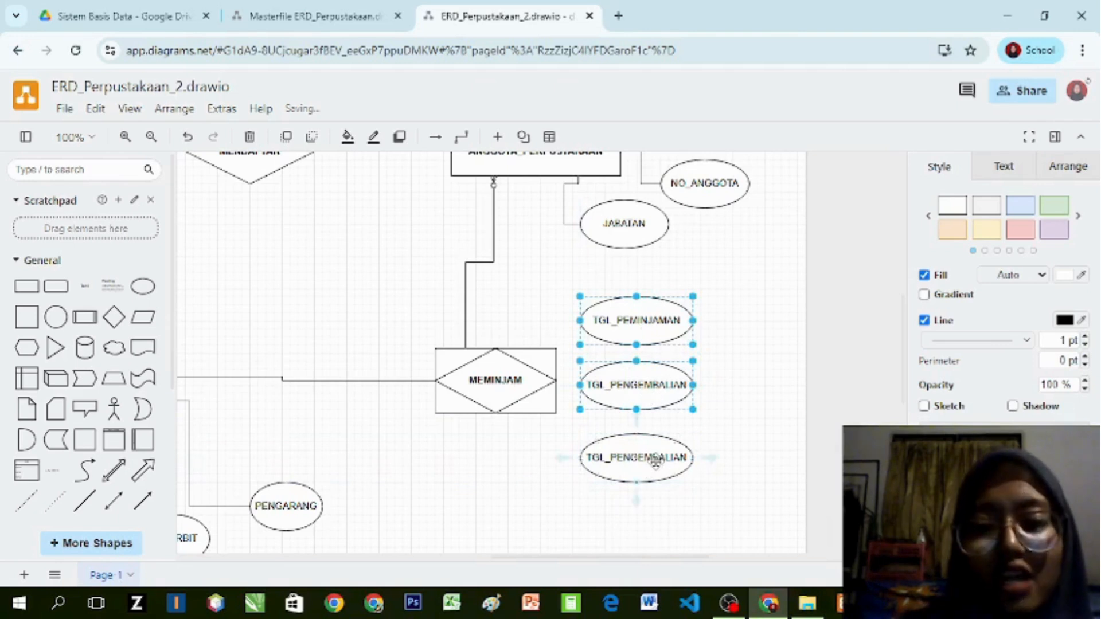
pyautogui.click(651, 398)
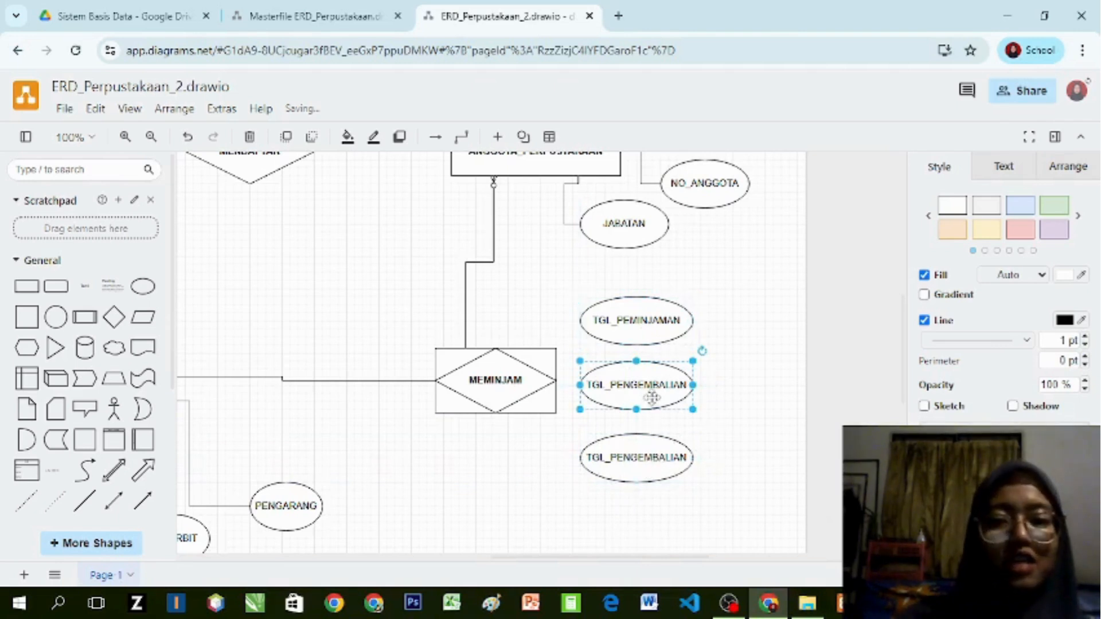
pyautogui.keyDown('shift'); pyautogui.click(658, 334); pyautogui.keyUp('shift')
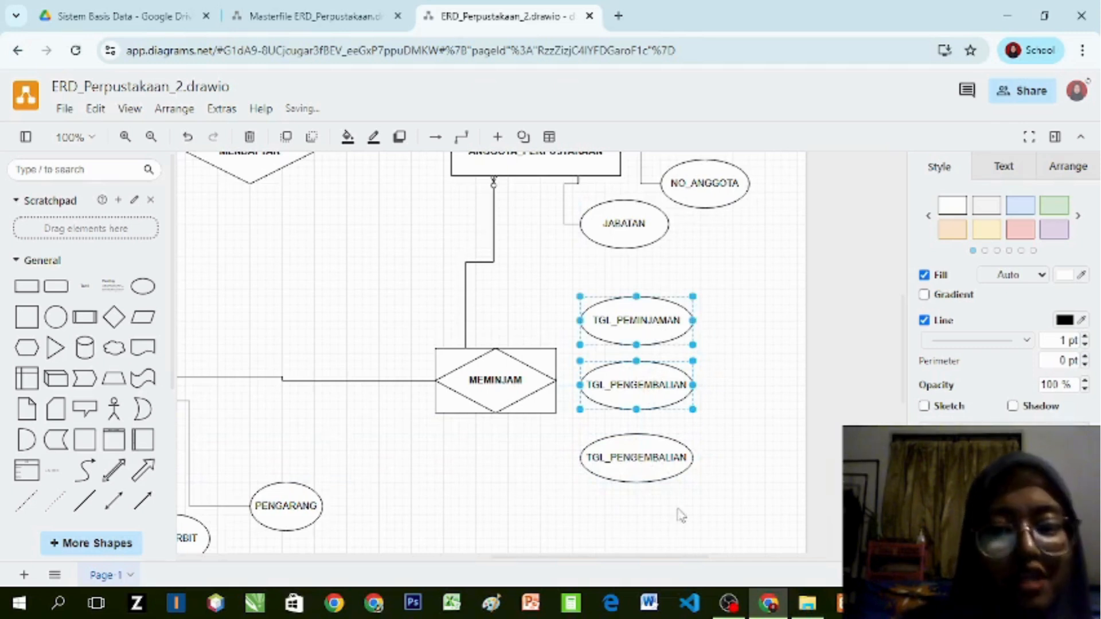
pyautogui.keyDown('shift'); pyautogui.click(661, 458); pyautogui.keyUp('shift')
pyautogui.moveTo(660, 459); pyautogui.dragTo(612, 474)
pyautogui.click(776, 450)
pyautogui.click(611, 480)
pyautogui.doubleClick(794, 453)
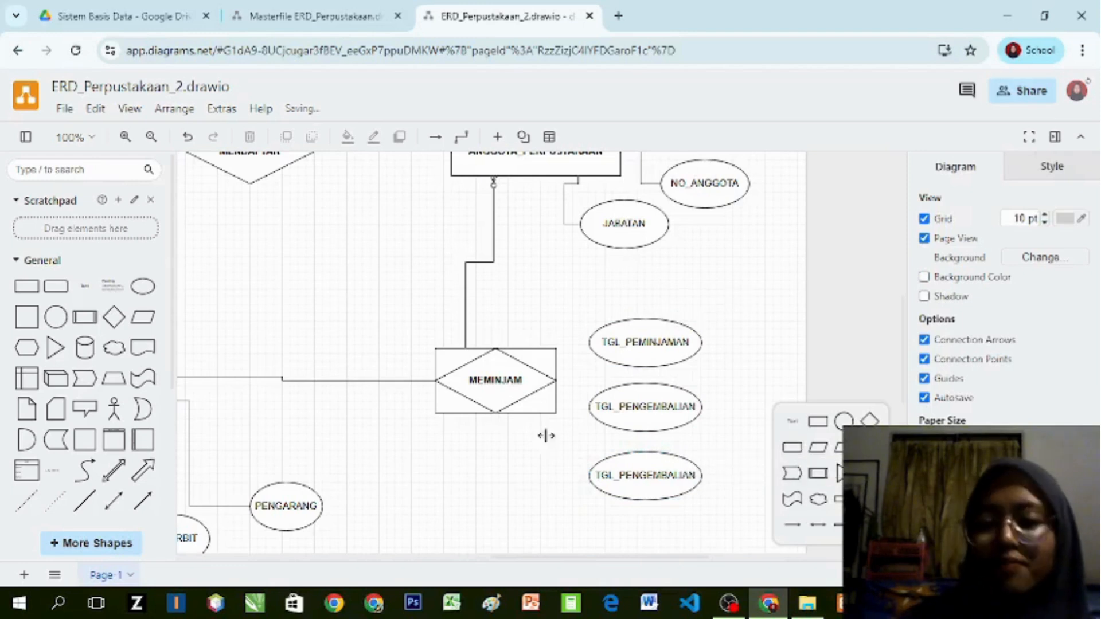
# Step: Relabel the lowest TGL_PENGEMBALIAN oval as ID_BUKU
pyautogui.click(621, 476)
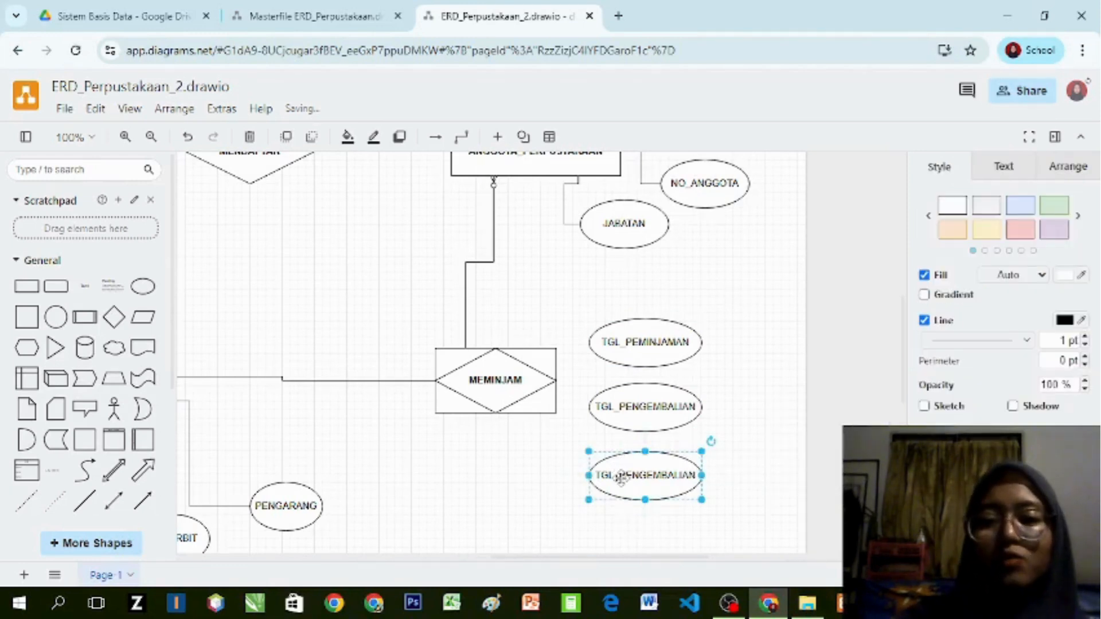
pyautogui.doubleClick(620, 476)
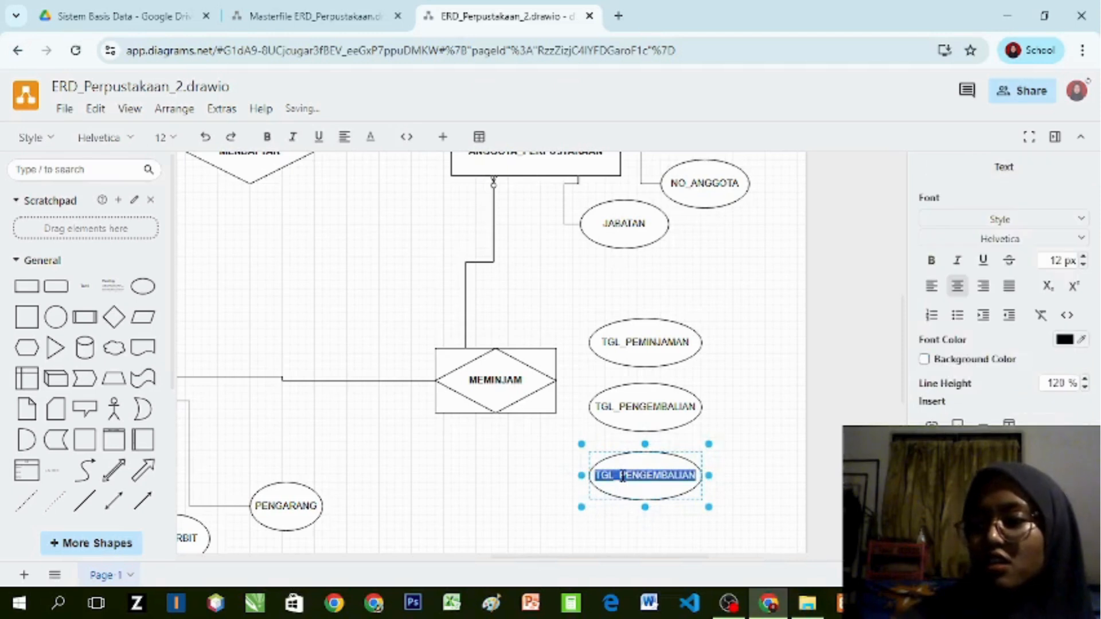
pyautogui.press('BackSpace')
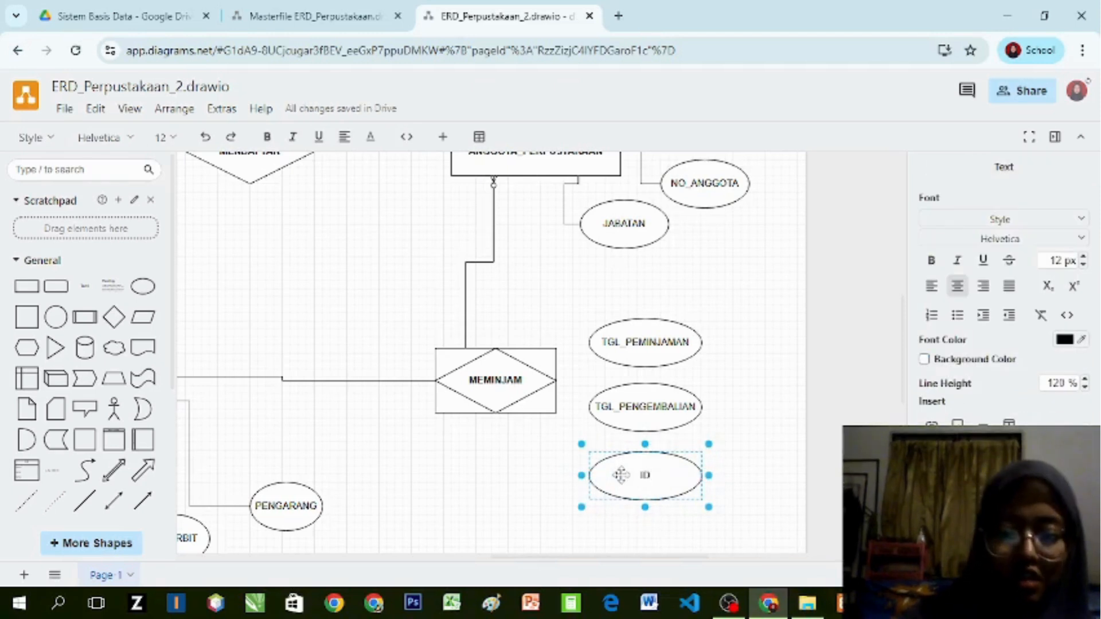
pyautogui.write('ID_BUKU')
pyautogui.click(770, 399)
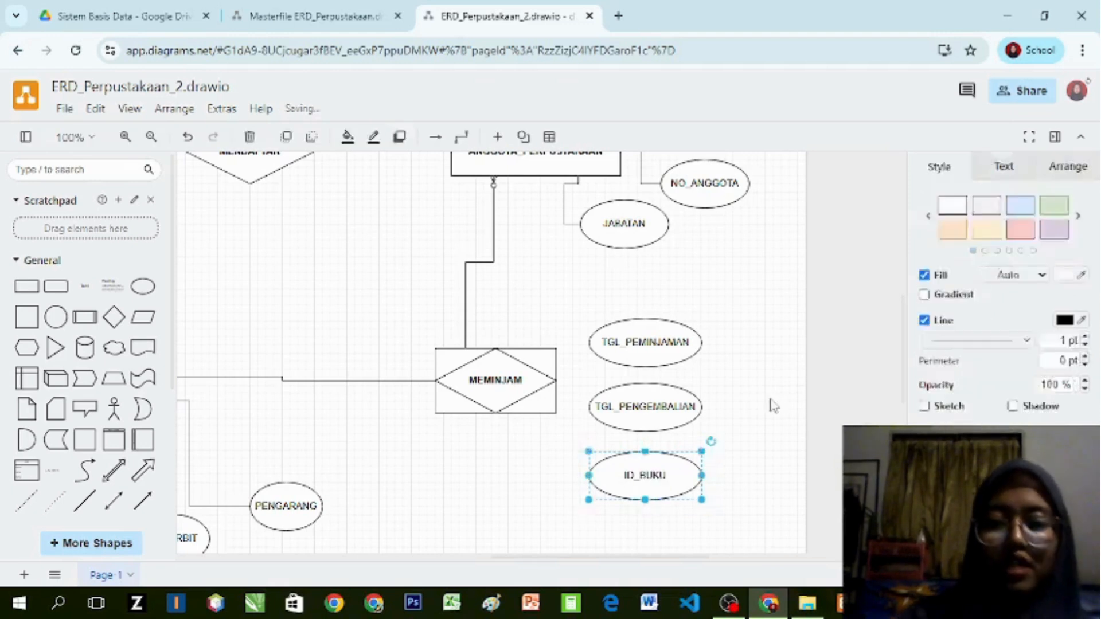
pyautogui.click(770, 399)
# Step: Duplicate the ID_BUKU oval, place the copy below the MEMINJAM relationship and relabel it NO_ANGGOTA
pyautogui.click(637, 479)
pyautogui.click(718, 475)
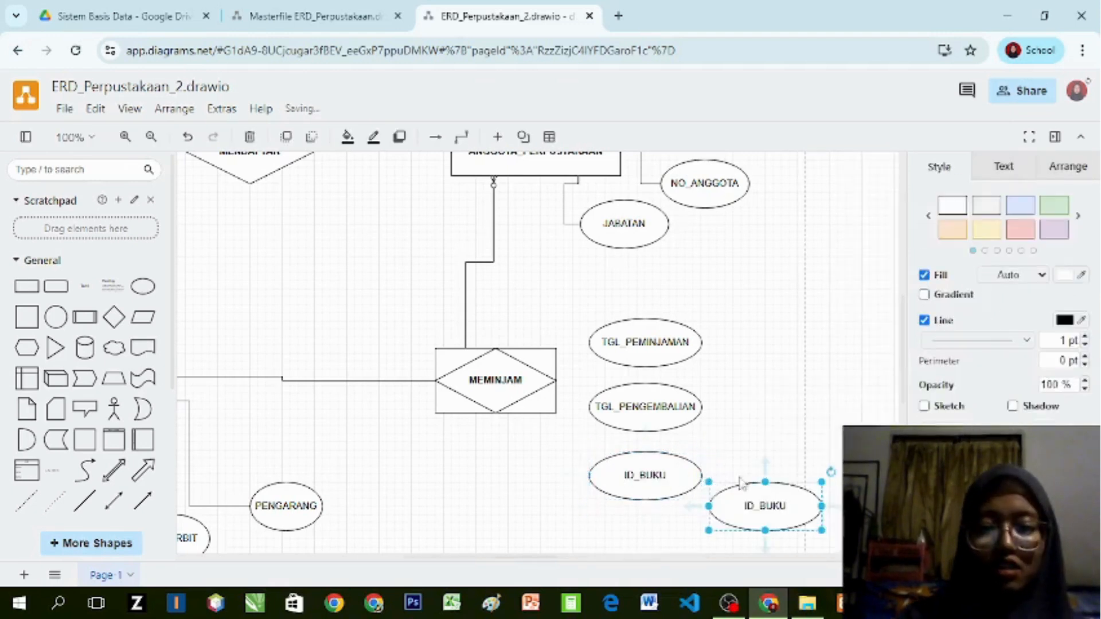
pyautogui.moveTo(745, 510)
pyautogui.mouseDown()
pyautogui.moveTo(401, 403)
pyautogui.moveTo(508, 528)
pyautogui.mouseUp()
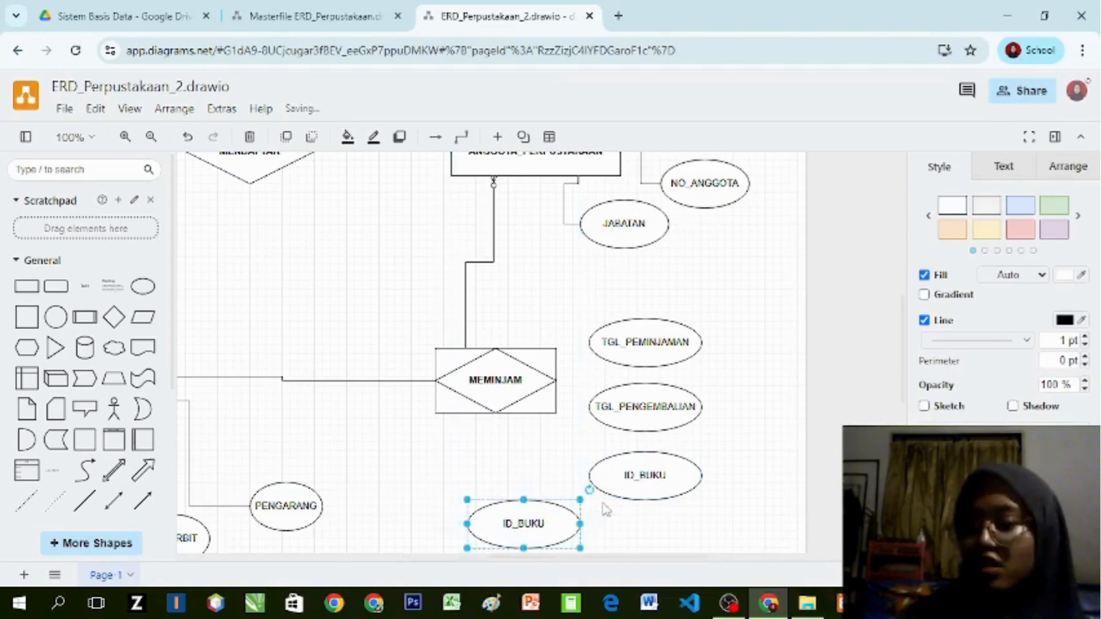
pyautogui.doubleClick(522, 524)
pyautogui.write('NO_')
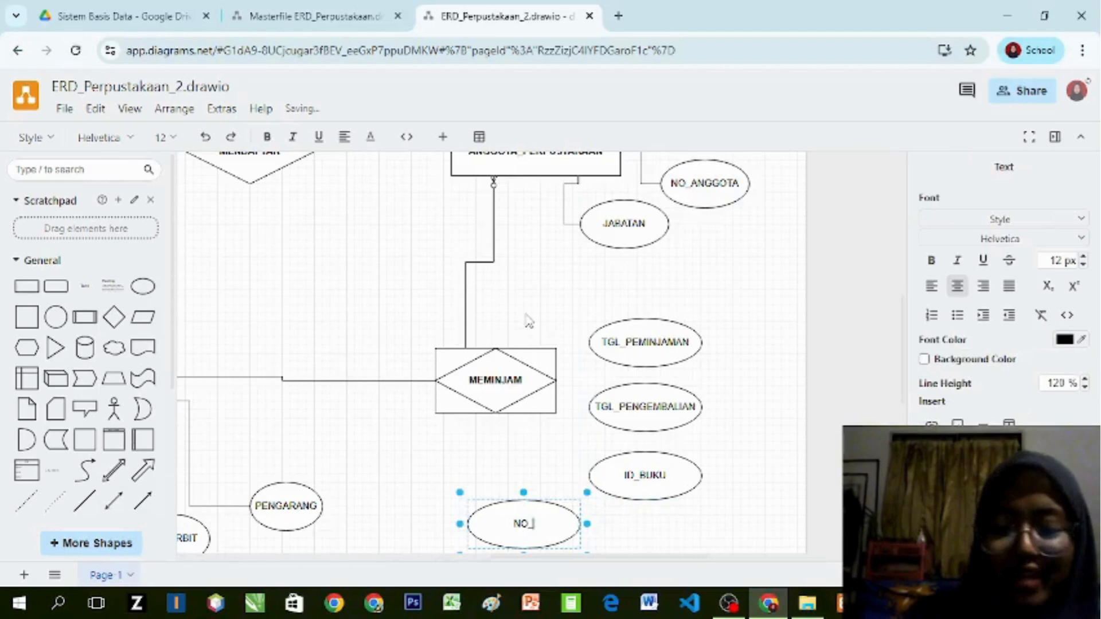
pyautogui.write('ANGGOTA')
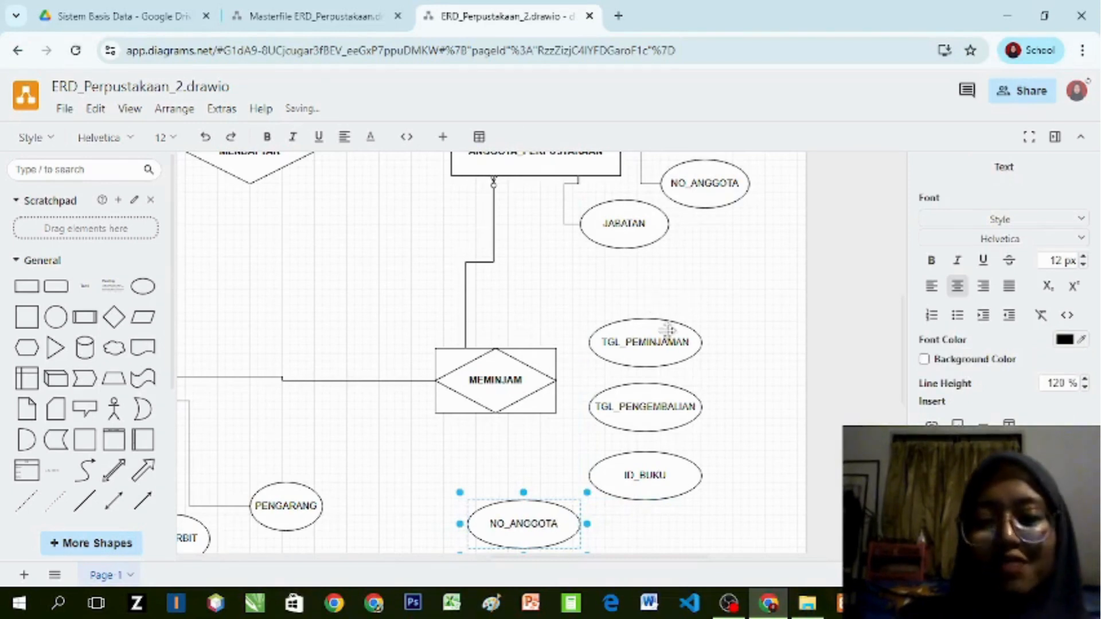
pyautogui.doubleClick(727, 445)
# Step: Duplicate the NO_ANGGOTA oval, place the copy just above and left of it, and relabel it NIM
pyautogui.click(559, 540)
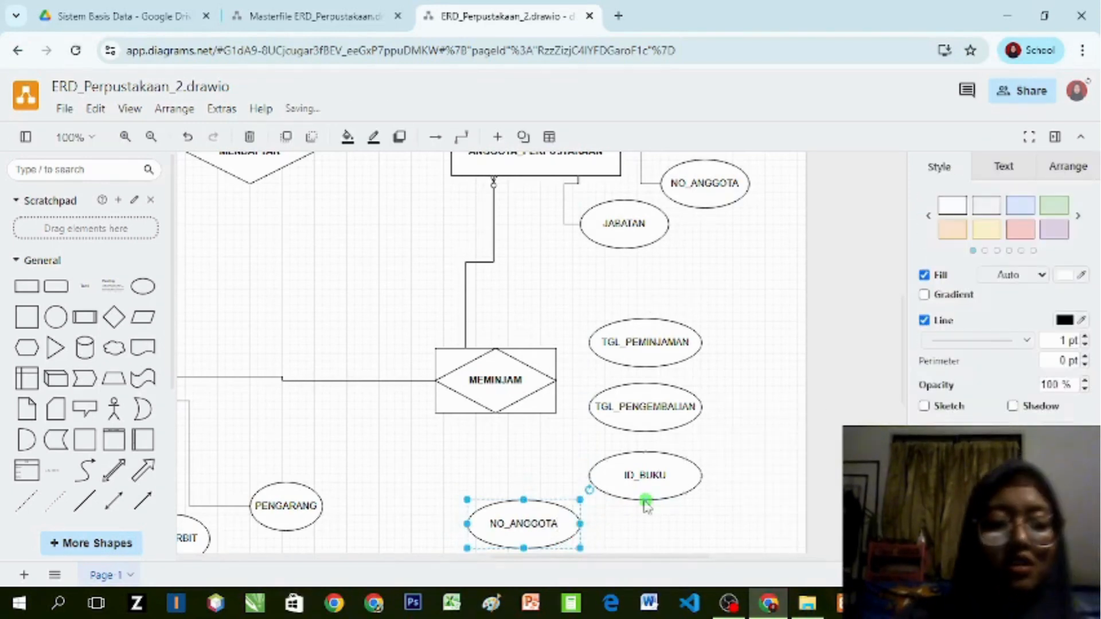
pyautogui.keyDown('ctrl'); pyautogui.moveTo(503, 522); pyautogui.dragTo(431, 465); pyautogui.keyUp('ctrl')
pyautogui.write('NIM')
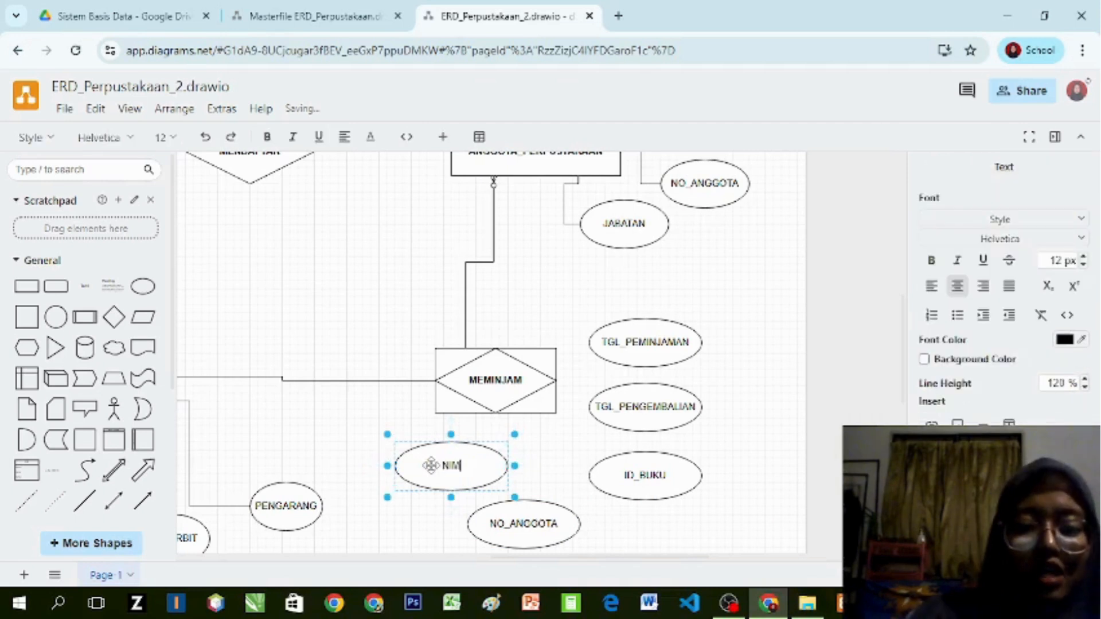
pyautogui.doubleClick(752, 500)
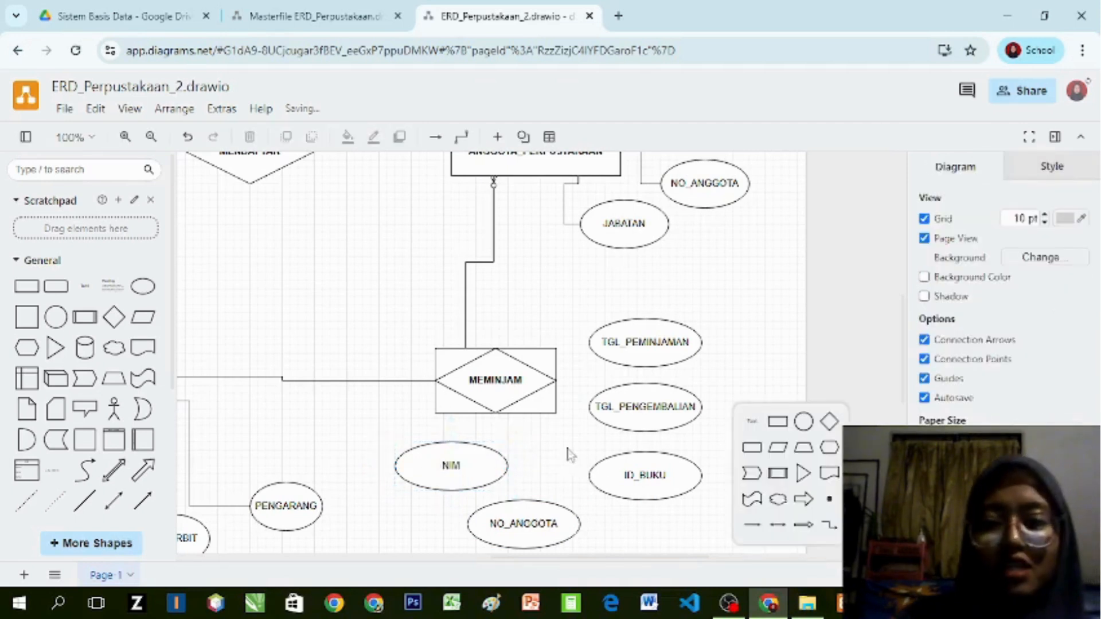
pyautogui.click(467, 479)
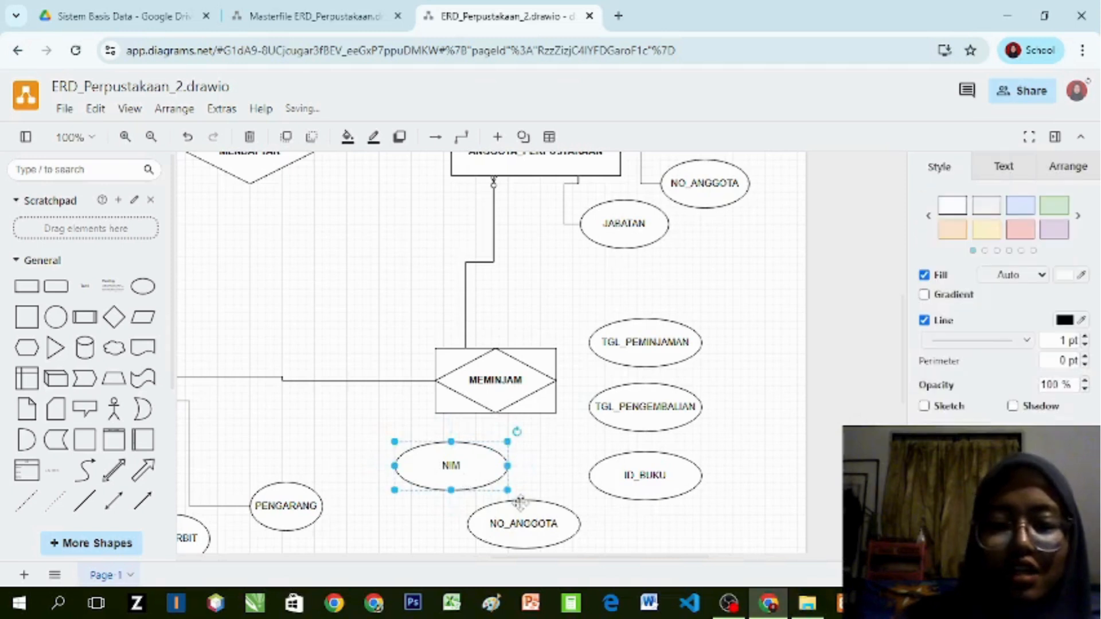
pyautogui.click(645, 480)
pyautogui.click(516, 539)
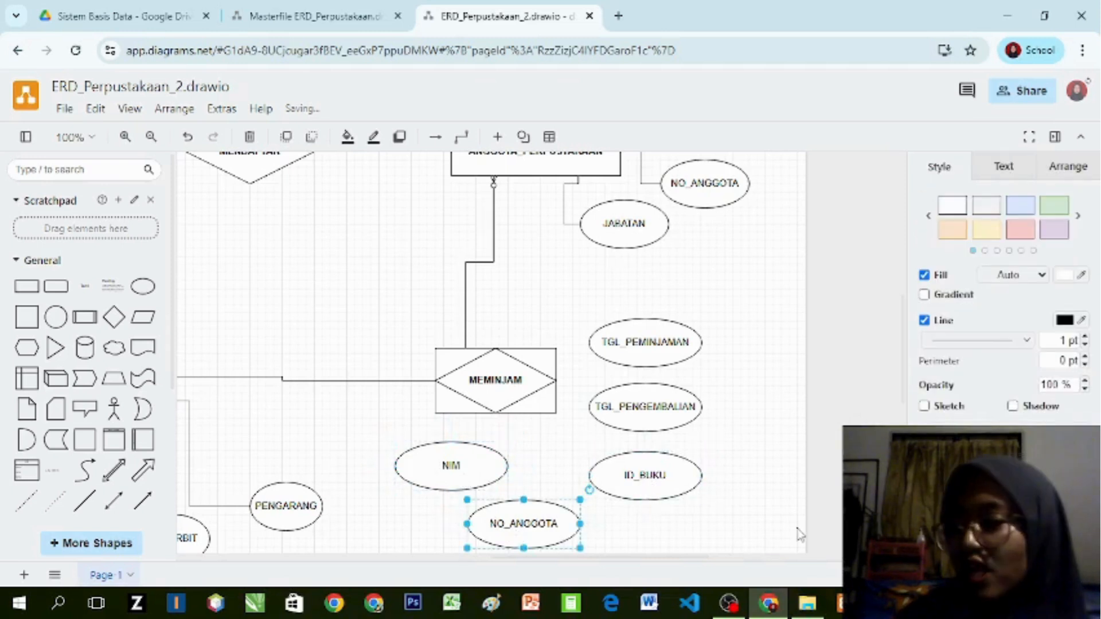
pyautogui.click(767, 392)
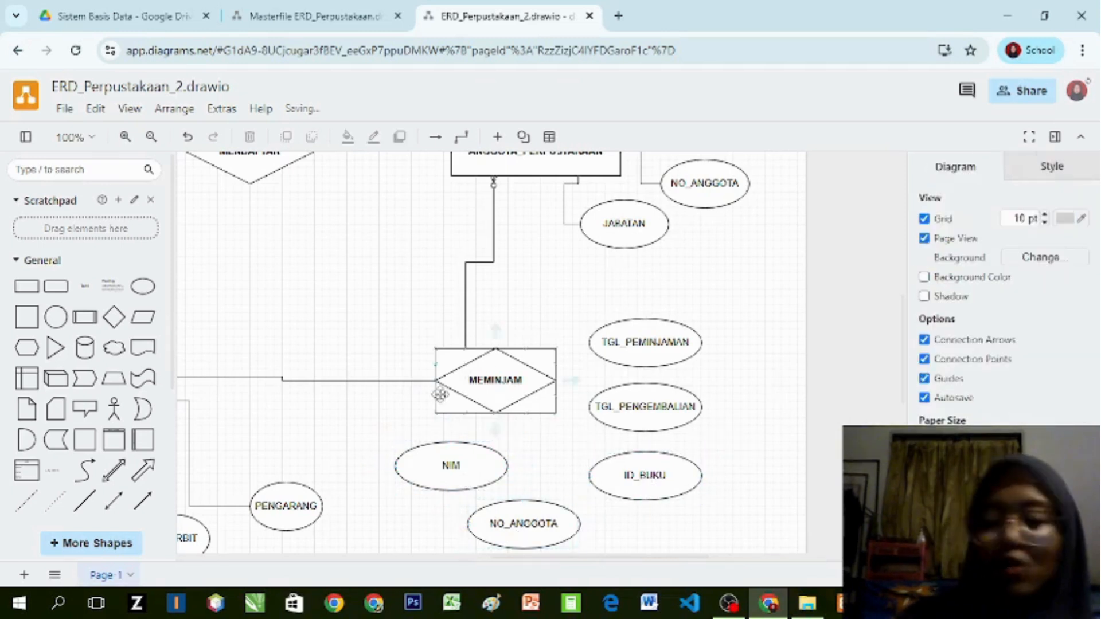
# Step: Duplicate the NIM oval and rearrange the copy, ID_BUKU and NO_ANGGOTA in the space below MEMINJAM and TGL_PENGEMBALIAN
pyautogui.click(434, 465)
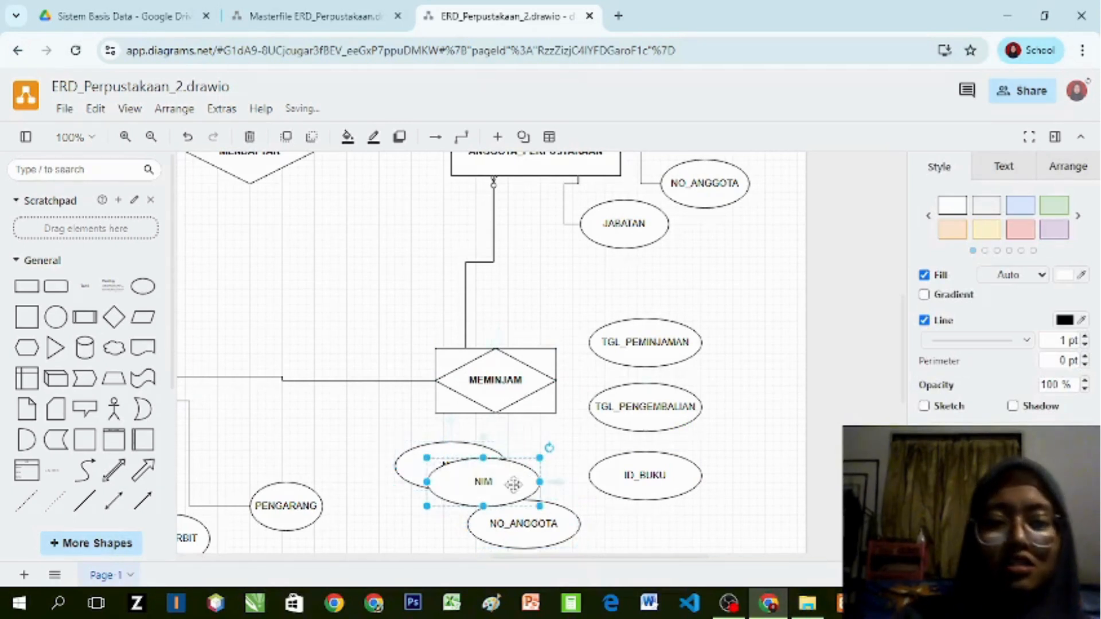
pyautogui.moveTo(518, 481); pyautogui.dragTo(749, 417)
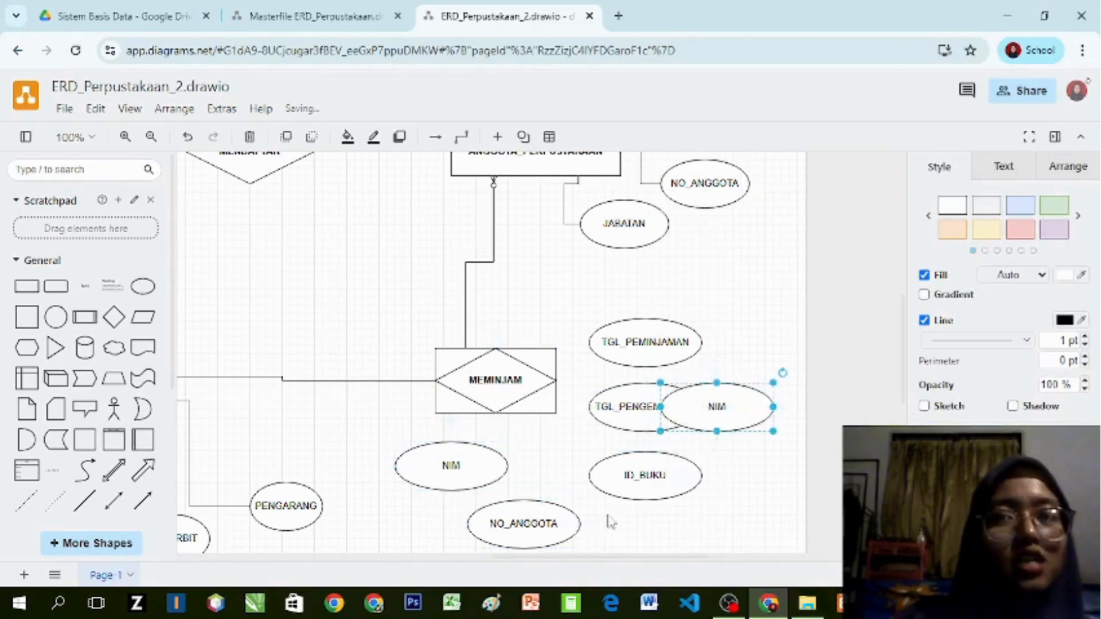
pyautogui.moveTo(644, 454); pyautogui.dragTo(699, 470)
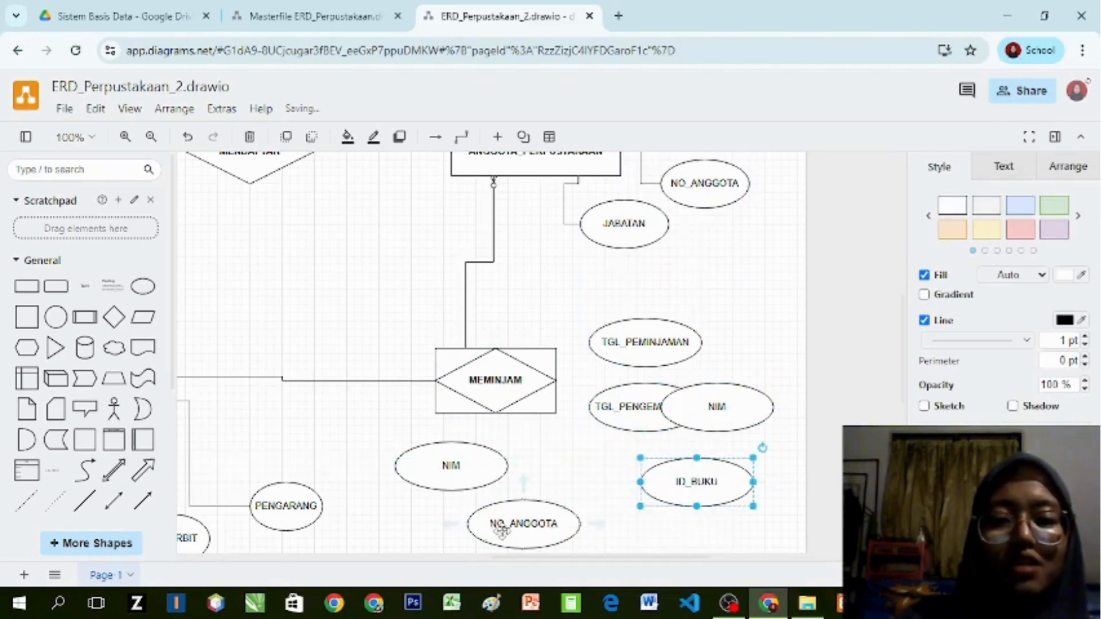
pyautogui.moveTo(505, 530); pyautogui.dragTo(631, 550)
pyautogui.moveTo(716, 407); pyautogui.dragTo(547, 491)
# Step: Move the original NIM oval to the lower left of MEMINJAM and relabel it KODE_PEMINJAMAN
pyautogui.moveTo(460, 480); pyautogui.dragTo(399, 455)
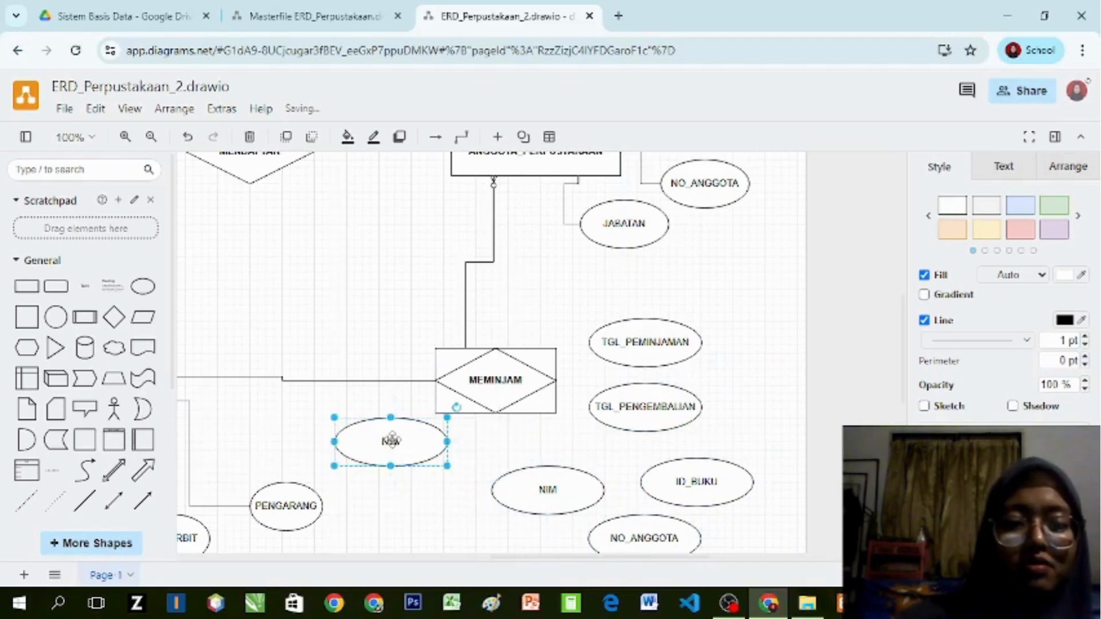
pyautogui.doubleClick(393, 440)
pyautogui.write('KODE_PEMINJAMAN')
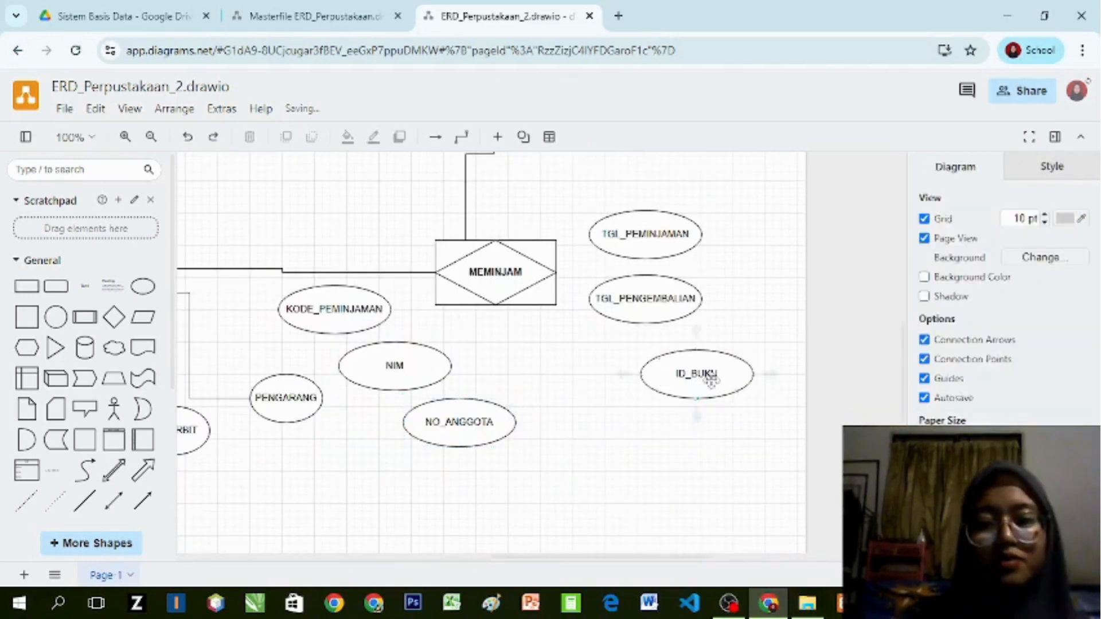
# Step: Move the ID_BUKU oval beside NO_ANGGOTA below MEMINJAM, and shift the TGL_PEMINJAMAN and TGL_PENGEMBALIAN ovals lower
pyautogui.moveTo(695, 374); pyautogui.dragTo(588, 430)
pyautogui.moveTo(697, 300); pyautogui.dragTo(672, 284)
pyautogui.scroll(1, 462, 422)
# Step: Connect the NO_ANGGOTA and ID_BUKU ovals to the lower edge of MEMINJAM with lines that have no arrowheads
pyautogui.click(461, 422)
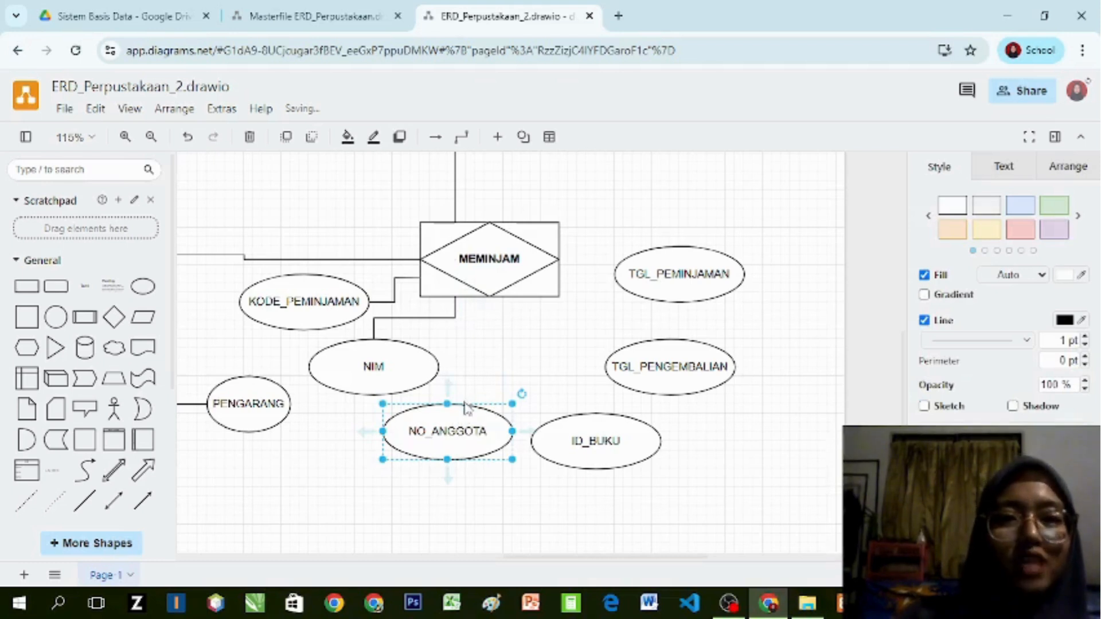
pyautogui.moveTo(463, 403); pyautogui.dragTo(487, 351)
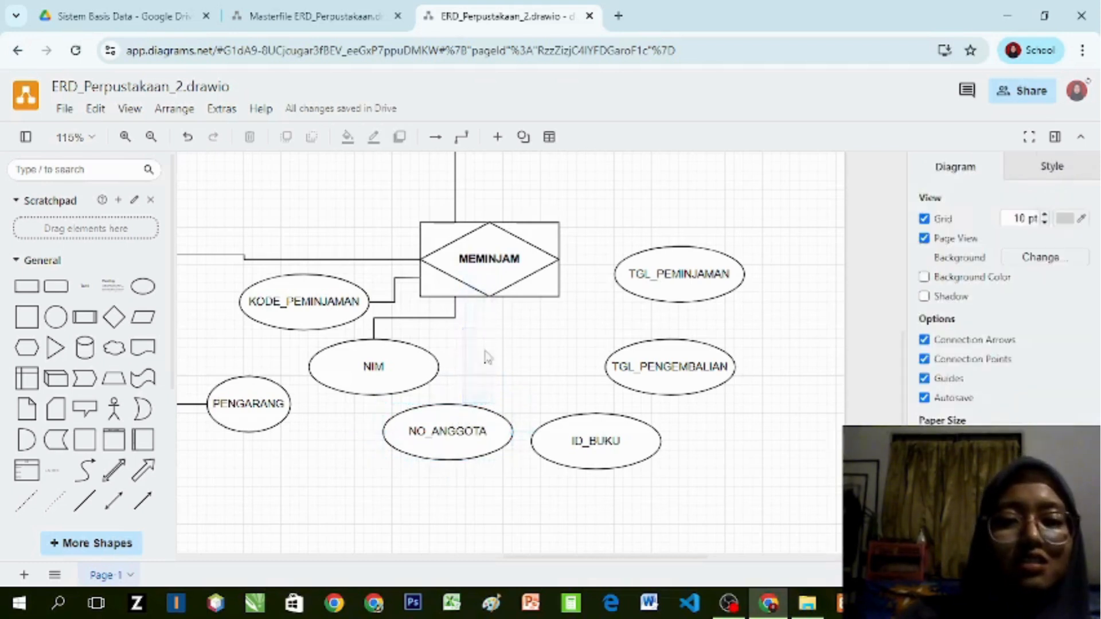
pyautogui.click(467, 417)
pyautogui.moveTo(465, 412); pyautogui.dragTo(487, 344)
pyautogui.click(453, 416)
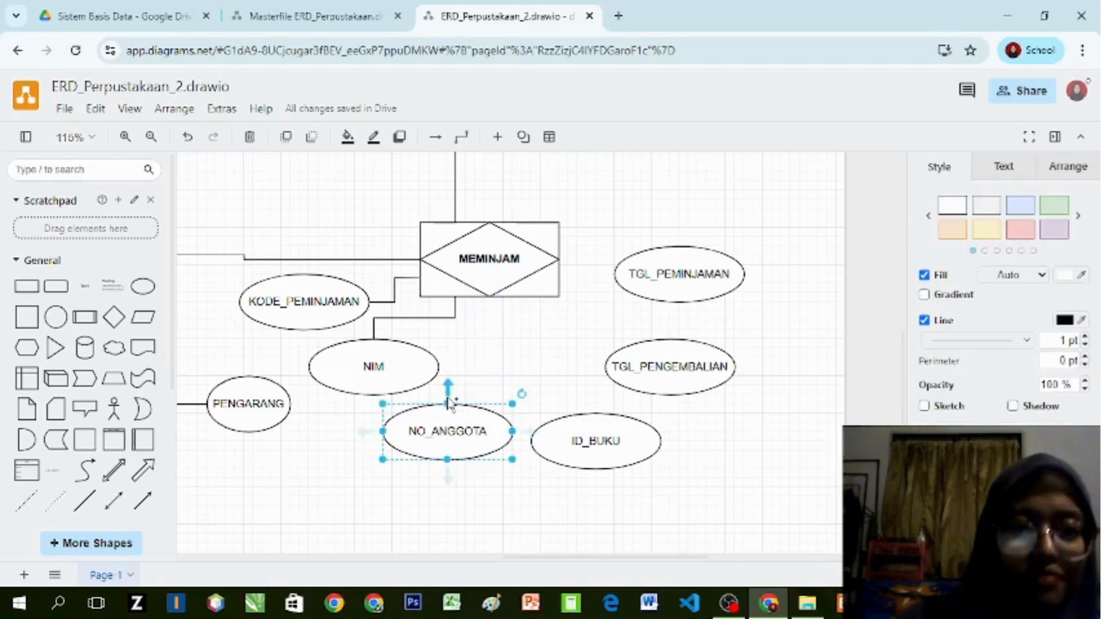
pyautogui.moveTo(450, 390); pyautogui.dragTo(506, 299)
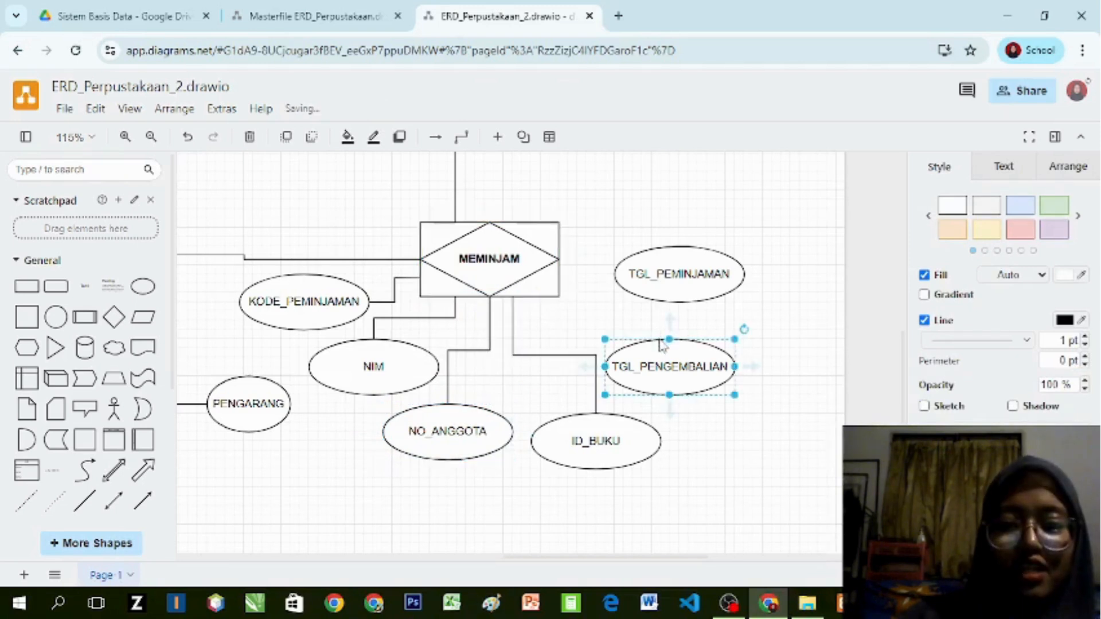
# Step: Connect the top of the TGL_PENGEMBALIAN oval to the right edge of MEMINJAM and remove the line's end arrowhead
pyautogui.moveTo(659, 341); pyautogui.dragTo(602, 299)
pyautogui.click(689, 347)
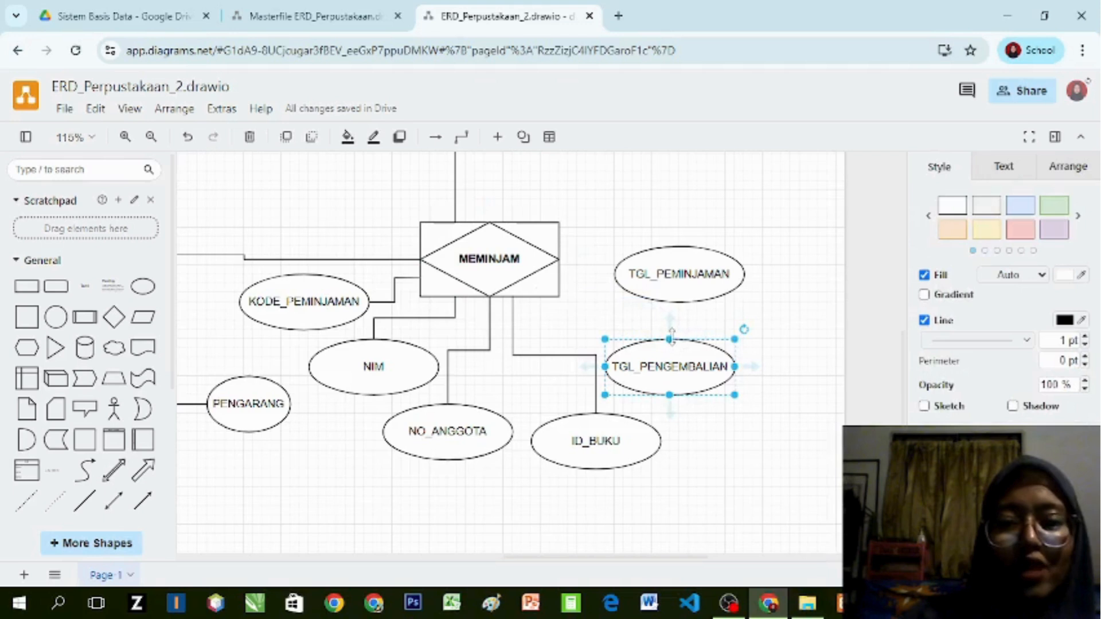
pyautogui.moveTo(671, 338); pyautogui.dragTo(558, 276)
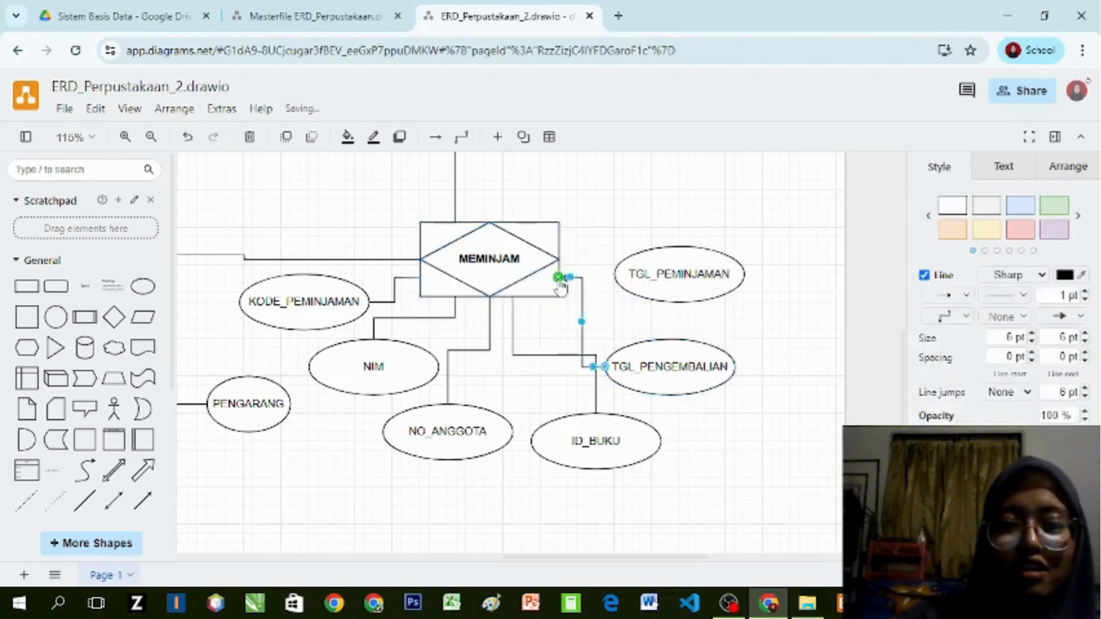
pyautogui.moveTo(592, 367); pyautogui.dragTo(669, 335)
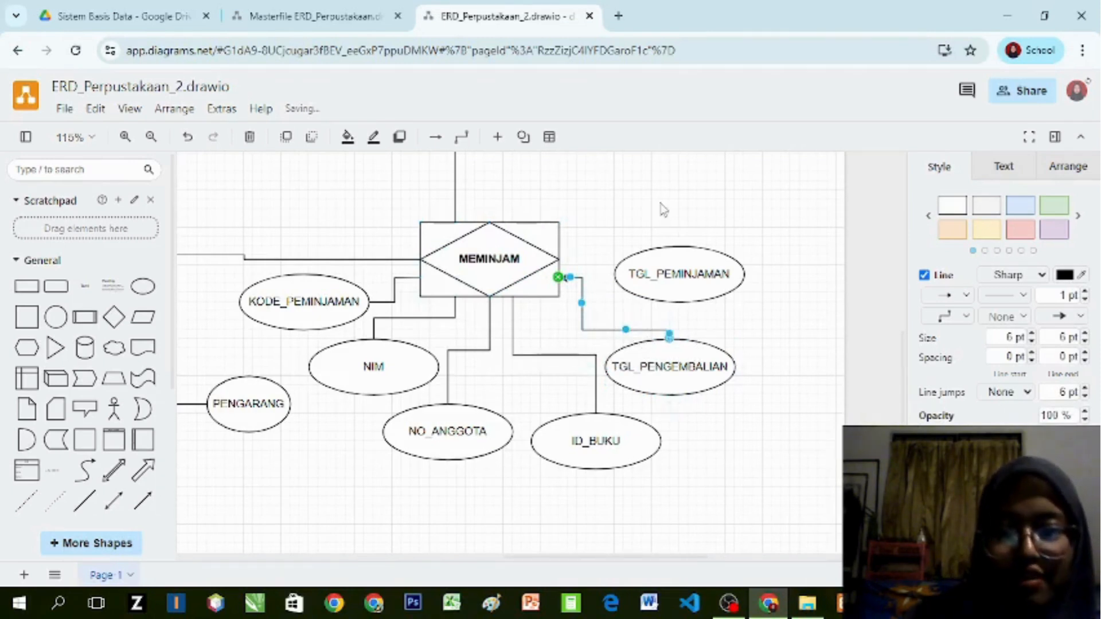
pyautogui.click(1080, 316)
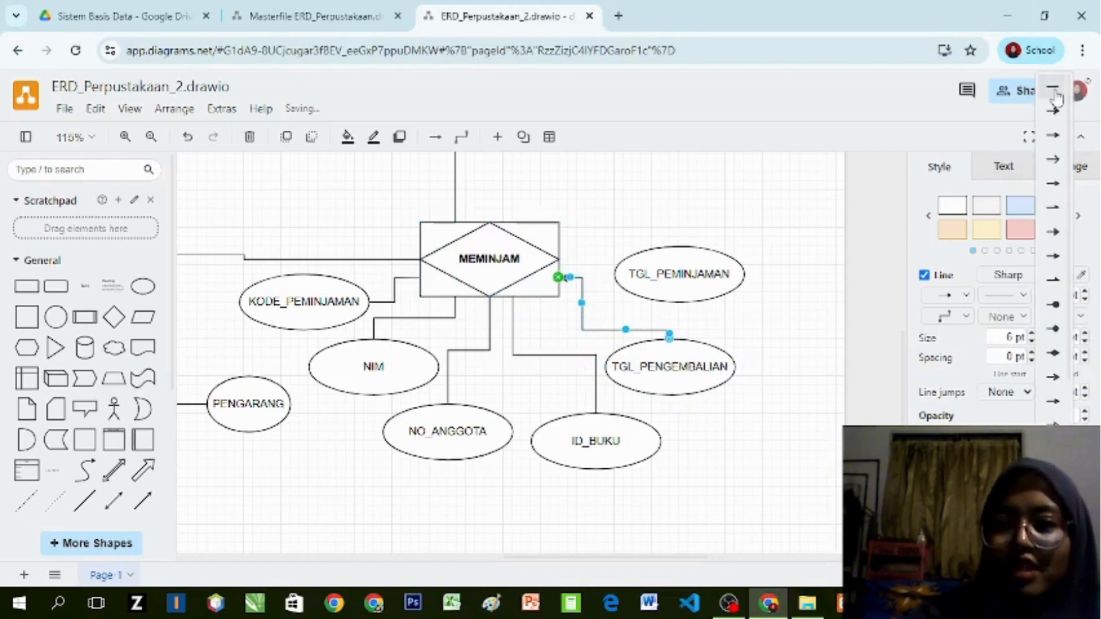
pyautogui.click(1055, 87)
pyautogui.click(705, 247)
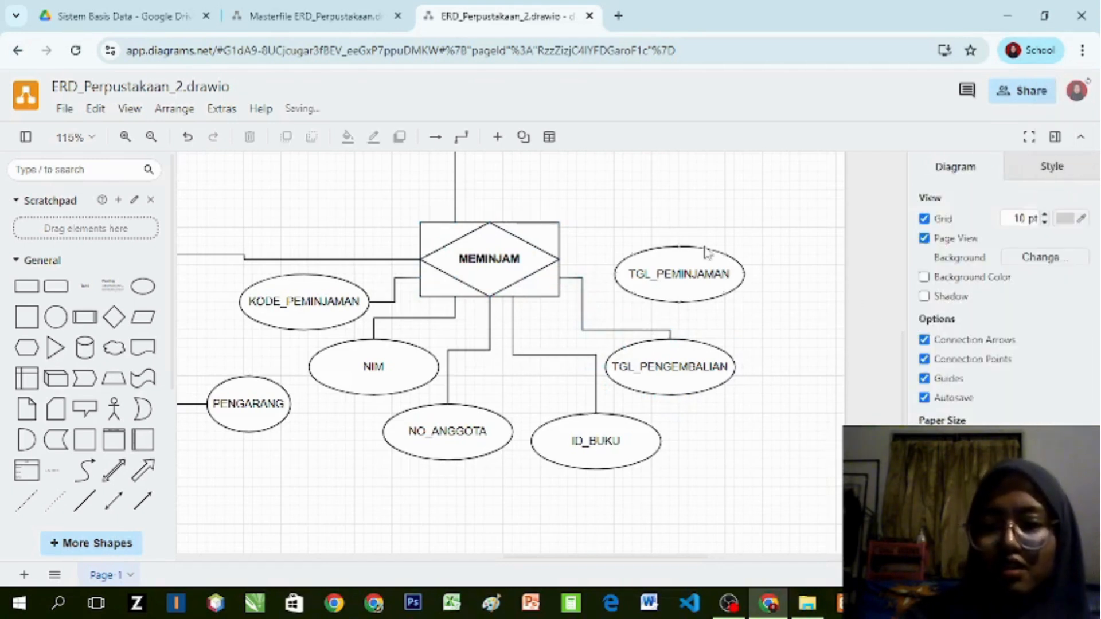
# Step: Look through the preset colour style sets available for the TGL_PEMINJAMAN oval
pyautogui.click(668, 296)
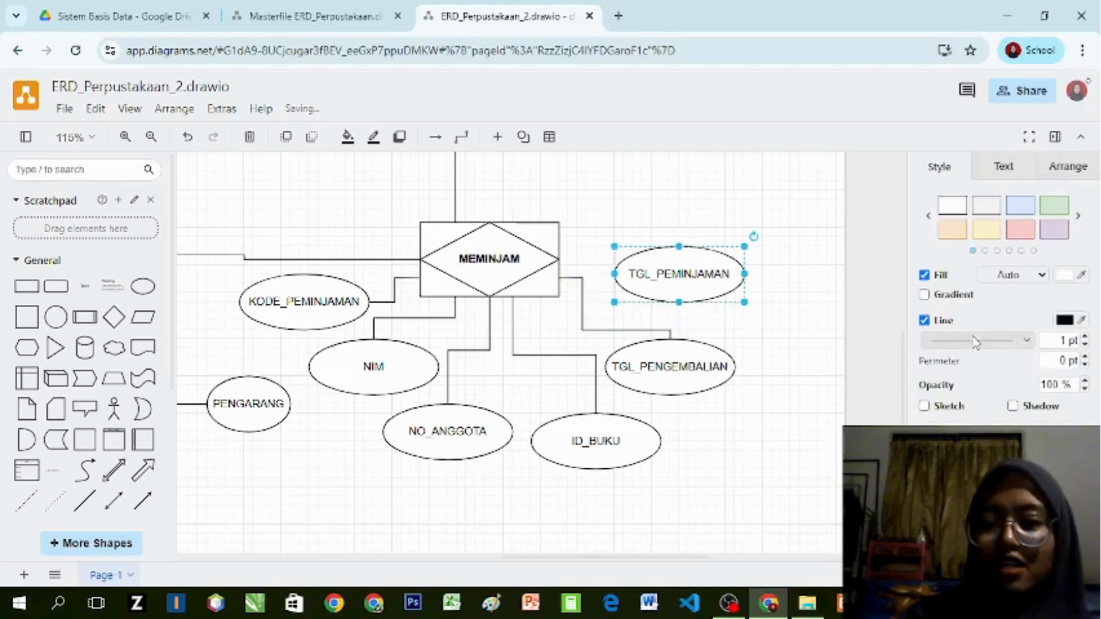
pyautogui.doubleClick(1077, 216)
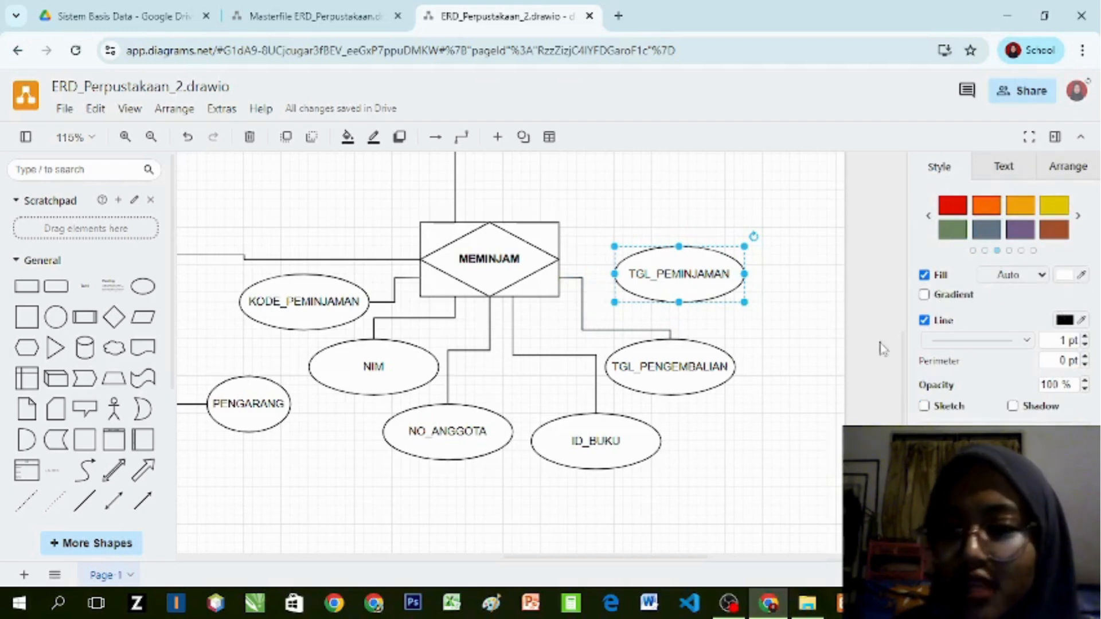
pyautogui.click(1078, 218)
pyautogui.click(1079, 218)
pyautogui.click(1078, 218)
pyautogui.click(1078, 218)
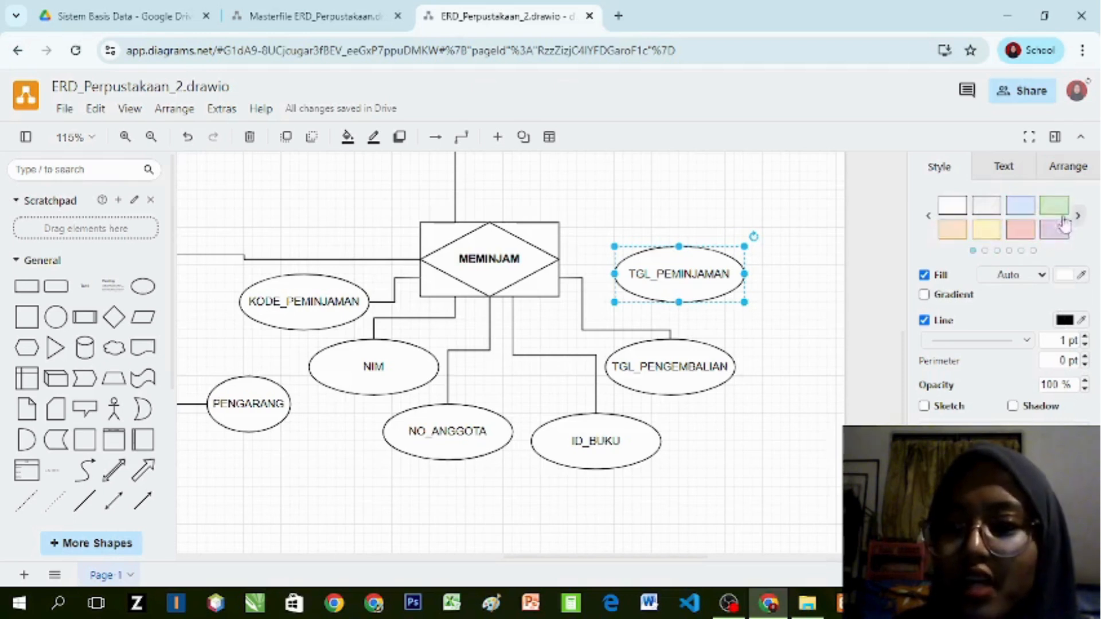
pyautogui.click(928, 226)
pyautogui.click(929, 225)
pyautogui.click(929, 225)
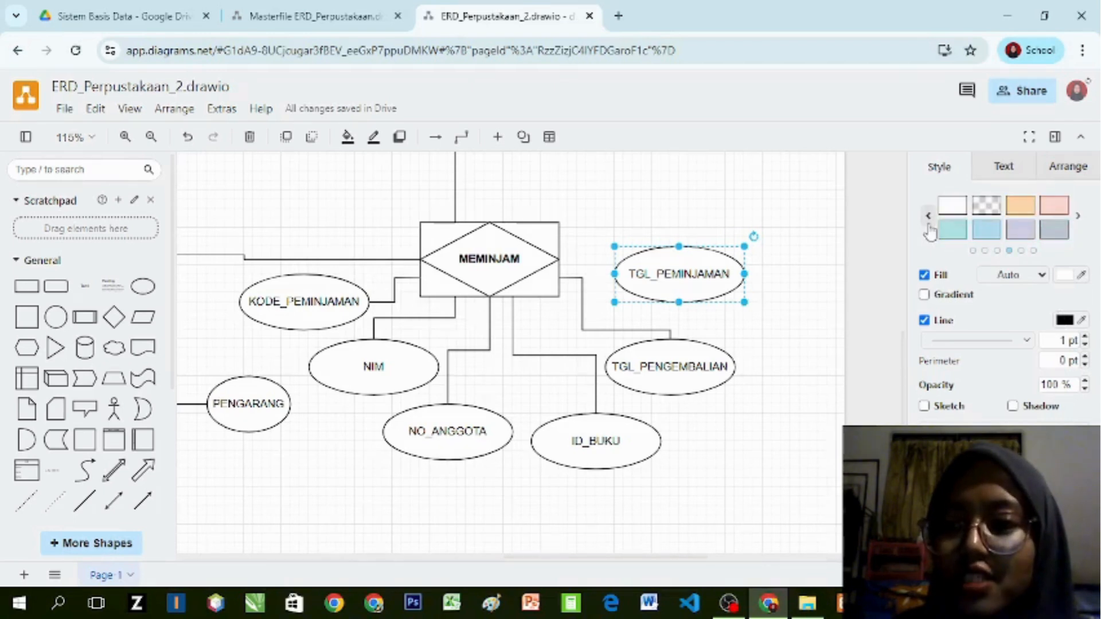
pyautogui.click(1078, 217)
pyautogui.click(1078, 218)
pyautogui.click(1078, 218)
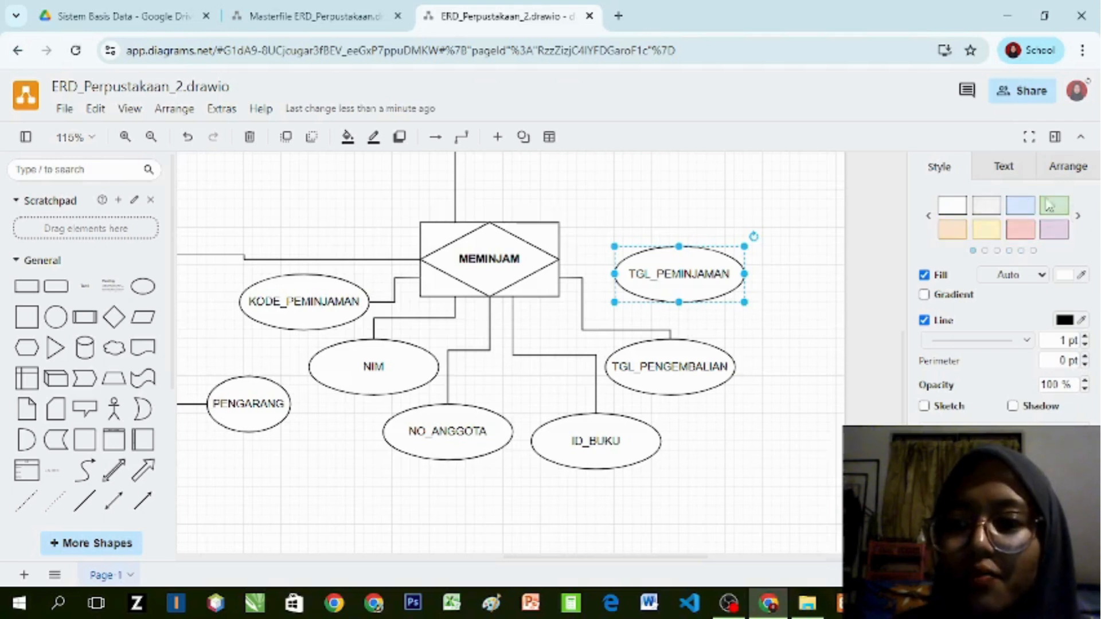
# Step: Apply the green gradient style to the MAHASISWA, ANGGOTA_PERPUSTAKAAN and BUKU rectangles and the rectangle behind the MEMINJAM diamond
pyautogui.click(1078, 218)
pyautogui.click(1078, 218)
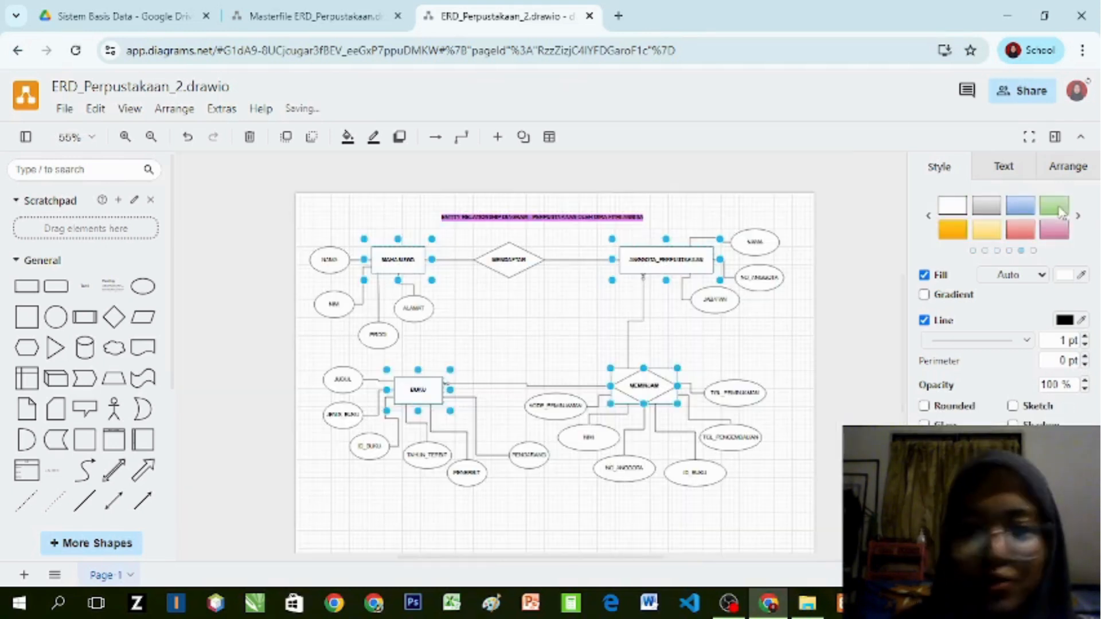
pyautogui.click(1057, 206)
# Step: Apply the yellow gradient style to all attribute ovals around MAHASISWA, ANGGOTA_PERPUSTAKAAN, BUKU and MEMINJAM together
pyautogui.click(757, 266)
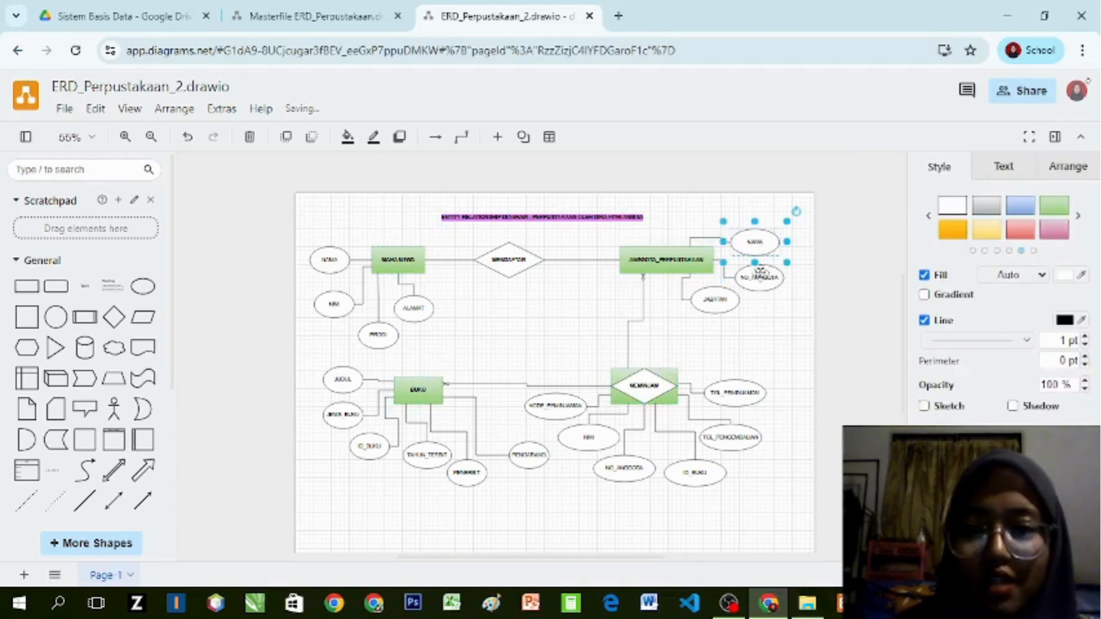
pyautogui.keyDown('shift'); pyautogui.click(717, 303); pyautogui.keyUp('shift')
pyautogui.keyDown('shift'); pyautogui.click(332, 262); pyautogui.keyUp('shift')
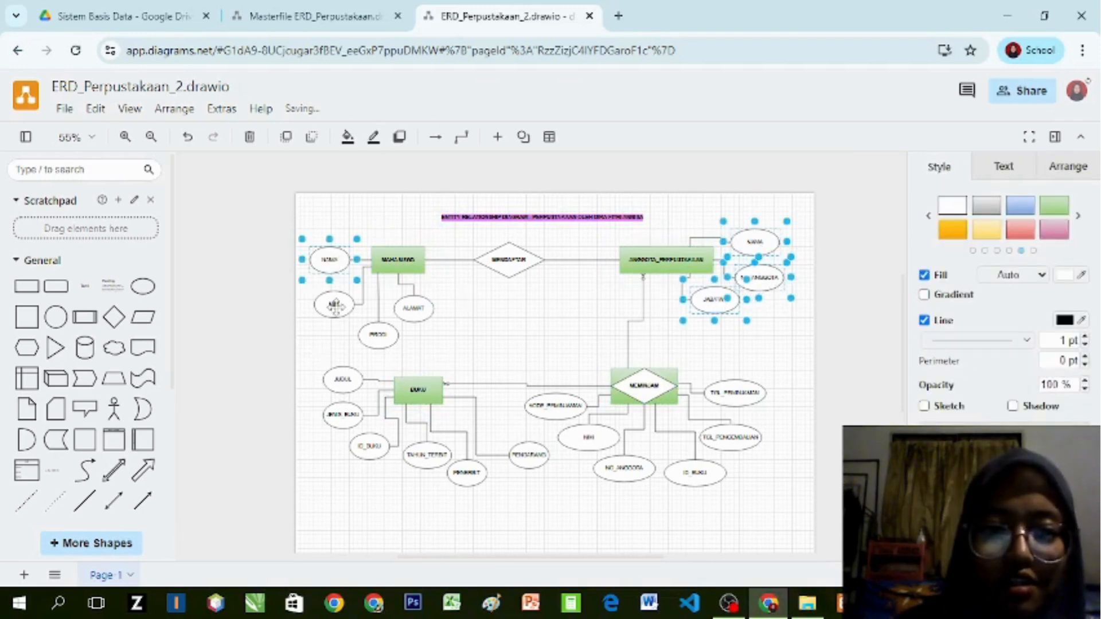
pyautogui.keyDown('shift'); pyautogui.click(334, 305); pyautogui.keyUp('shift')
pyautogui.keyDown('shift'); pyautogui.click(378, 335); pyautogui.keyUp('shift')
pyautogui.keyDown('shift'); pyautogui.click(413, 308); pyautogui.keyUp('shift')
pyautogui.keyDown('shift'); pyautogui.click(342, 379); pyautogui.keyUp('shift')
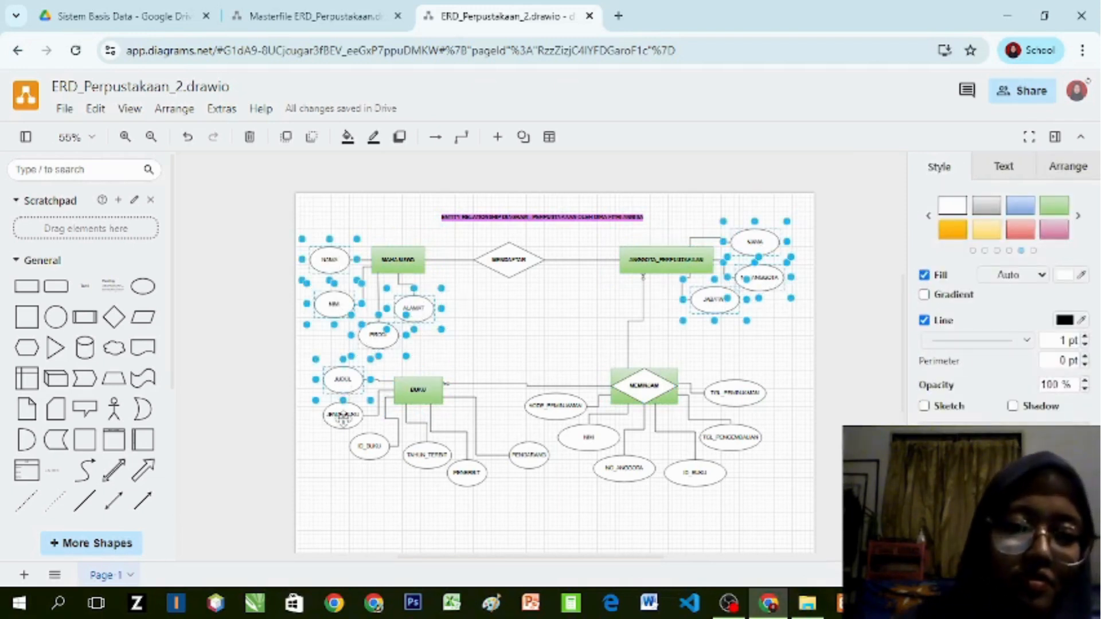
pyautogui.keyDown('shift'); pyautogui.click(342, 416); pyautogui.keyUp('shift')
pyautogui.keyDown('shift'); pyautogui.click(373, 445); pyautogui.keyUp('shift')
pyautogui.keyDown('shift'); pyautogui.click(431, 457); pyautogui.keyUp('shift')
pyautogui.keyDown('shift'); pyautogui.click(464, 473); pyautogui.keyUp('shift')
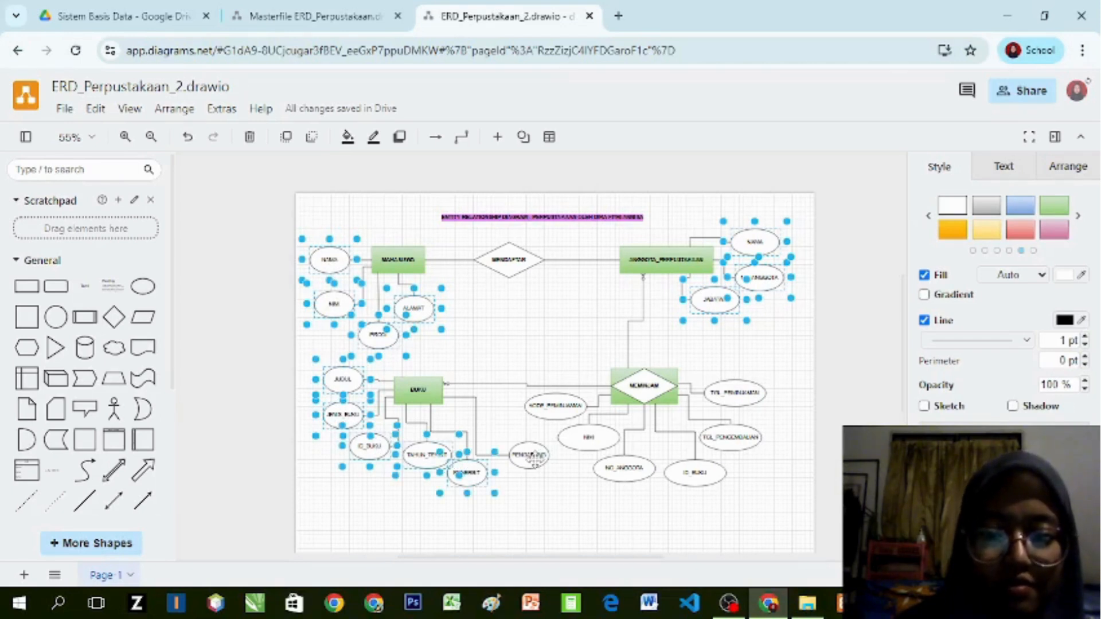
pyautogui.keyDown('shift'); pyautogui.click(533, 458); pyautogui.keyUp('shift')
pyautogui.keyDown('shift'); pyautogui.click(557, 412); pyautogui.keyUp('shift')
pyautogui.keyDown('shift'); pyautogui.click(595, 440); pyautogui.keyUp('shift')
pyautogui.keyDown('shift'); pyautogui.click(631, 475); pyautogui.keyUp('shift')
pyautogui.keyDown('shift'); pyautogui.click(717, 467); pyautogui.keyUp('shift')
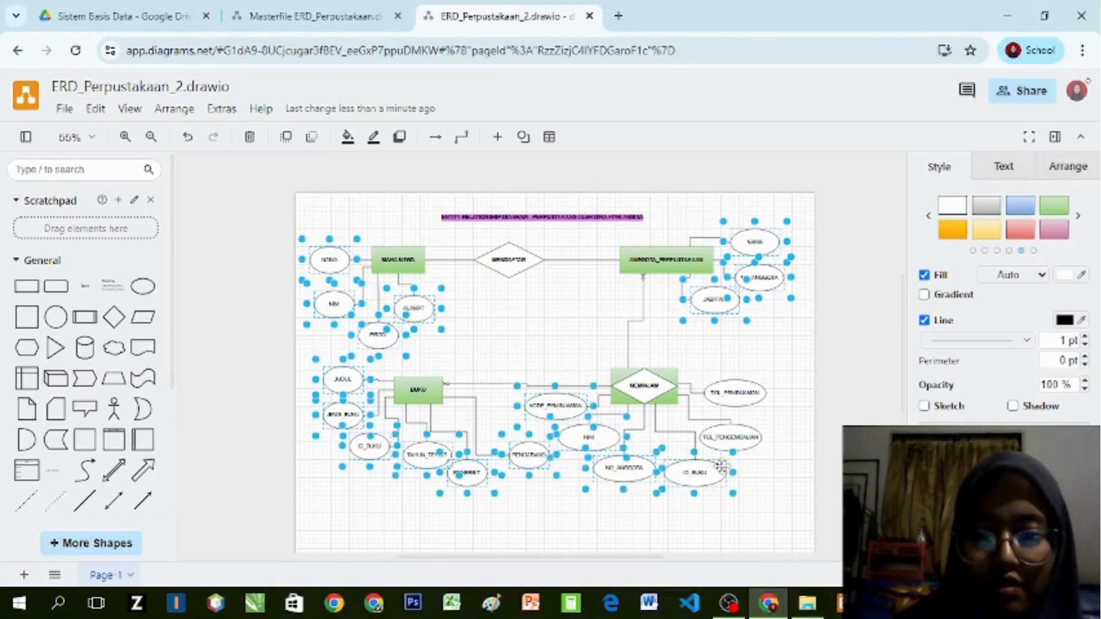
pyautogui.keyDown('shift'); pyautogui.click(729, 438); pyautogui.keyUp('shift')
pyautogui.keyDown('shift'); pyautogui.click(743, 393); pyautogui.keyUp('shift')
pyautogui.click(987, 230)
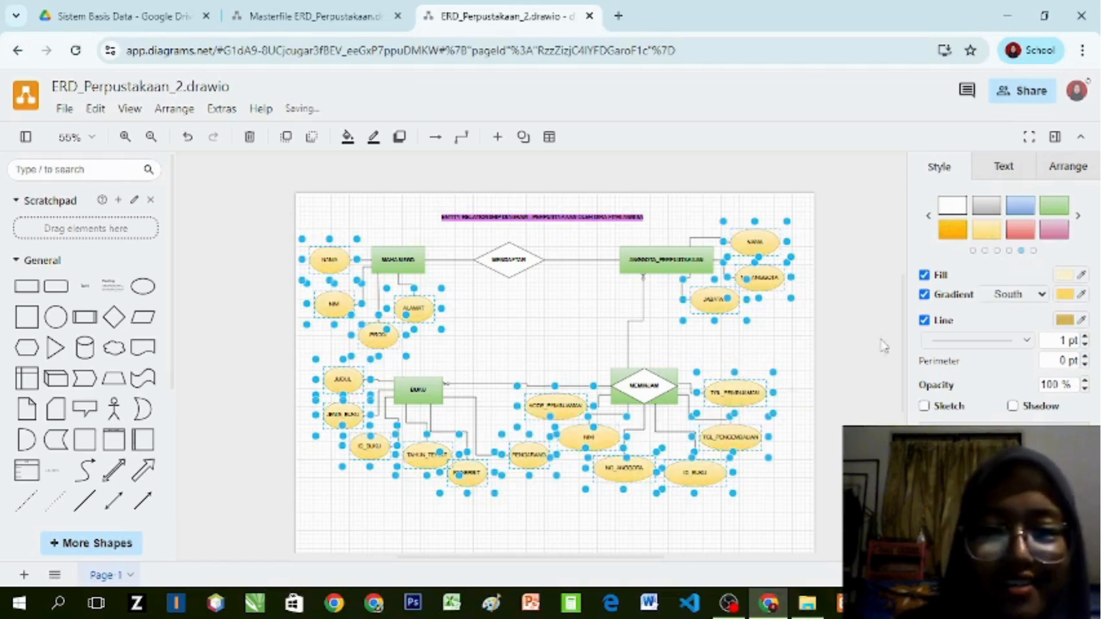
pyautogui.doubleClick(844, 344)
pyautogui.click(342, 306)
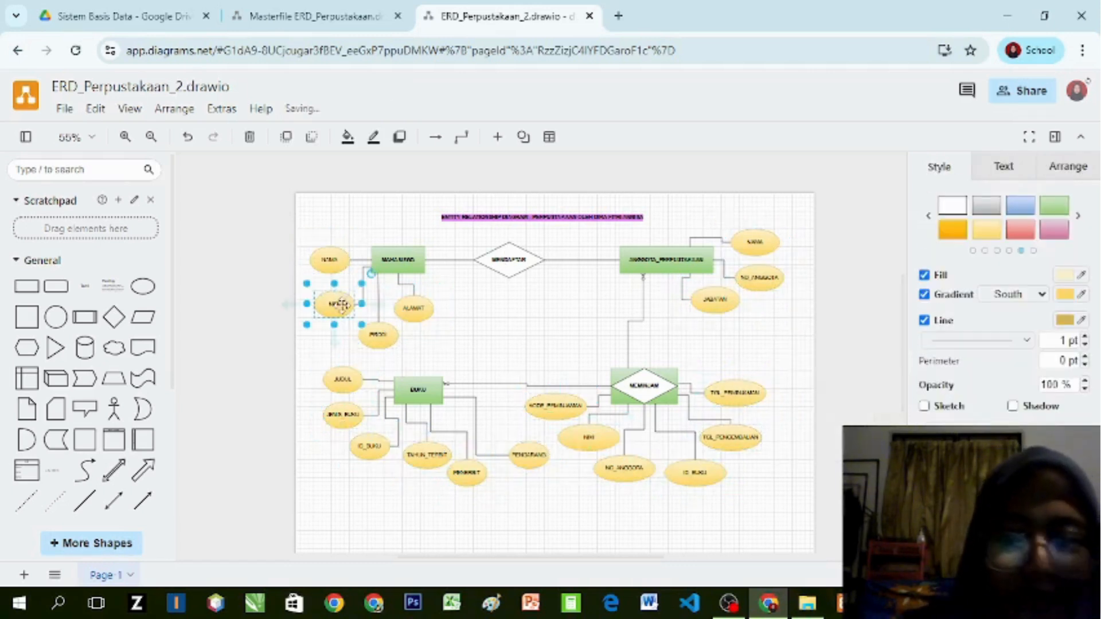
pyautogui.click(493, 327)
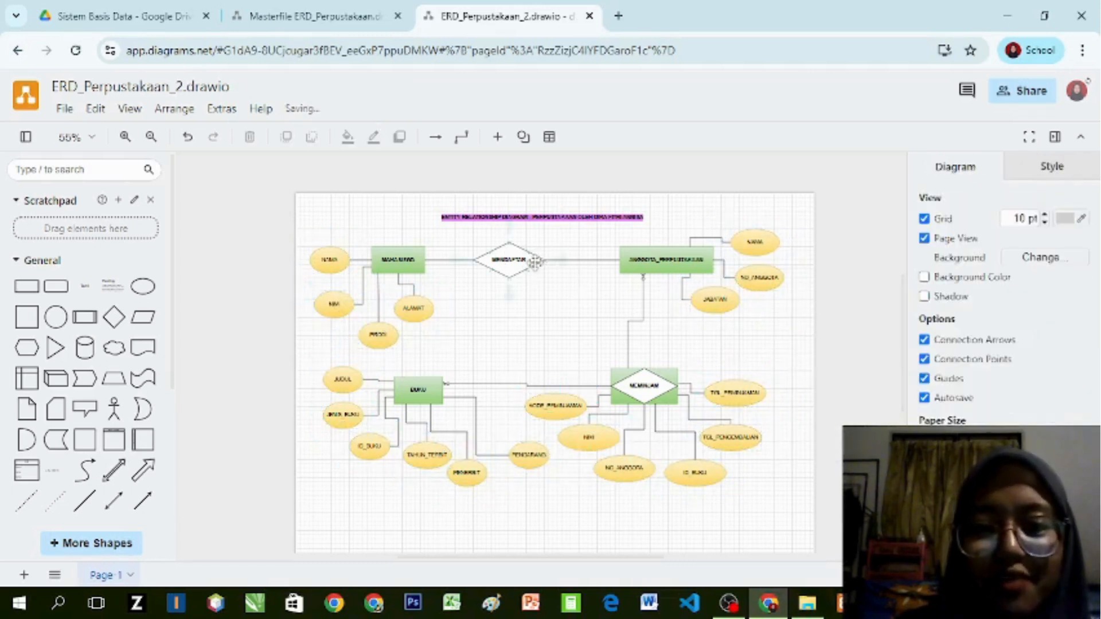
# Step: Apply the blue gradient style to the MENDAFTAR and MEMINJAM diamonds
pyautogui.click(535, 262)
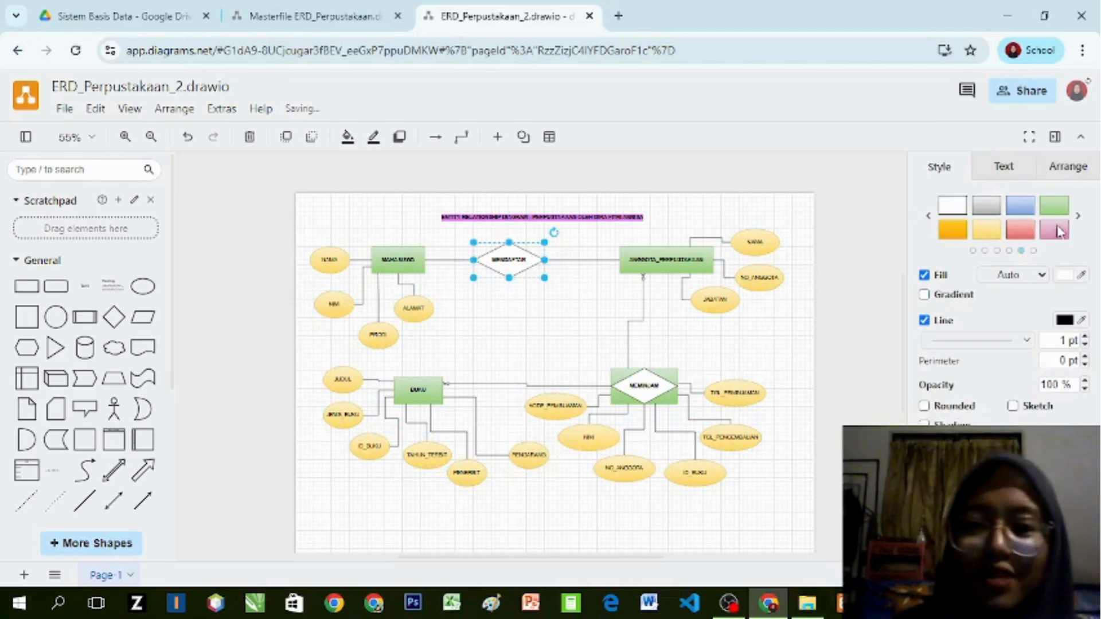
pyautogui.click(1057, 231)
pyautogui.click(1043, 211)
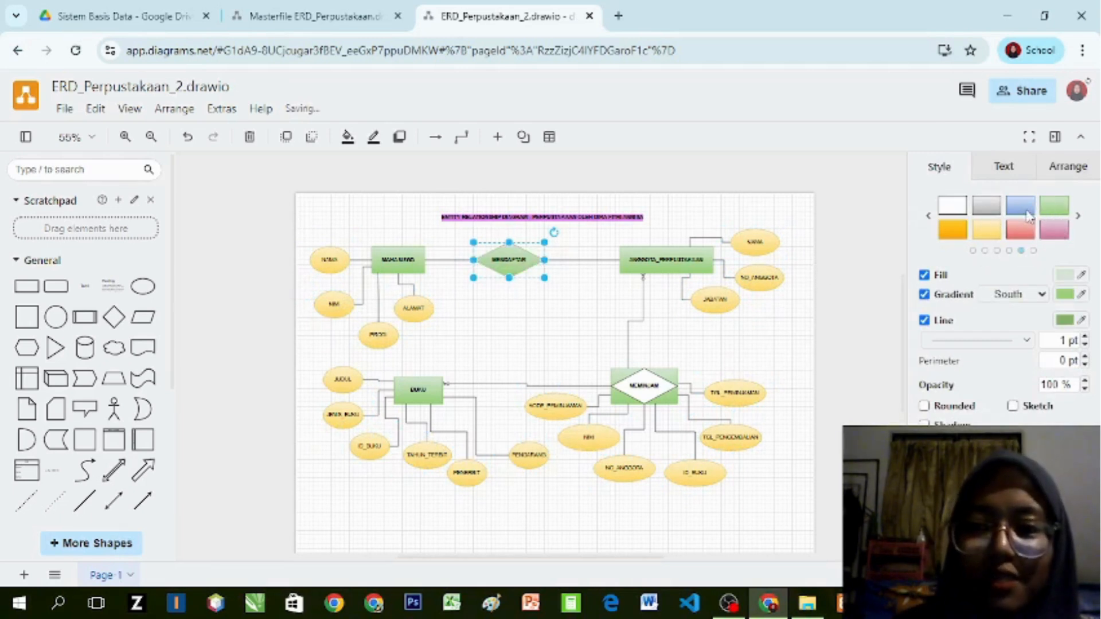
pyautogui.click(1029, 217)
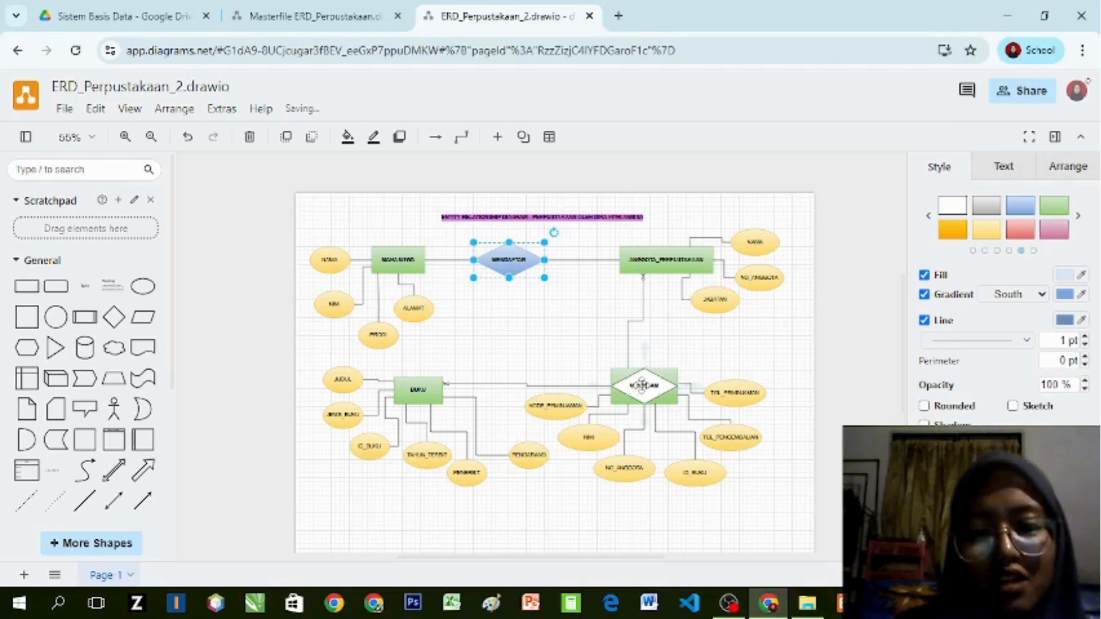
pyautogui.click(639, 387)
pyautogui.click(1019, 207)
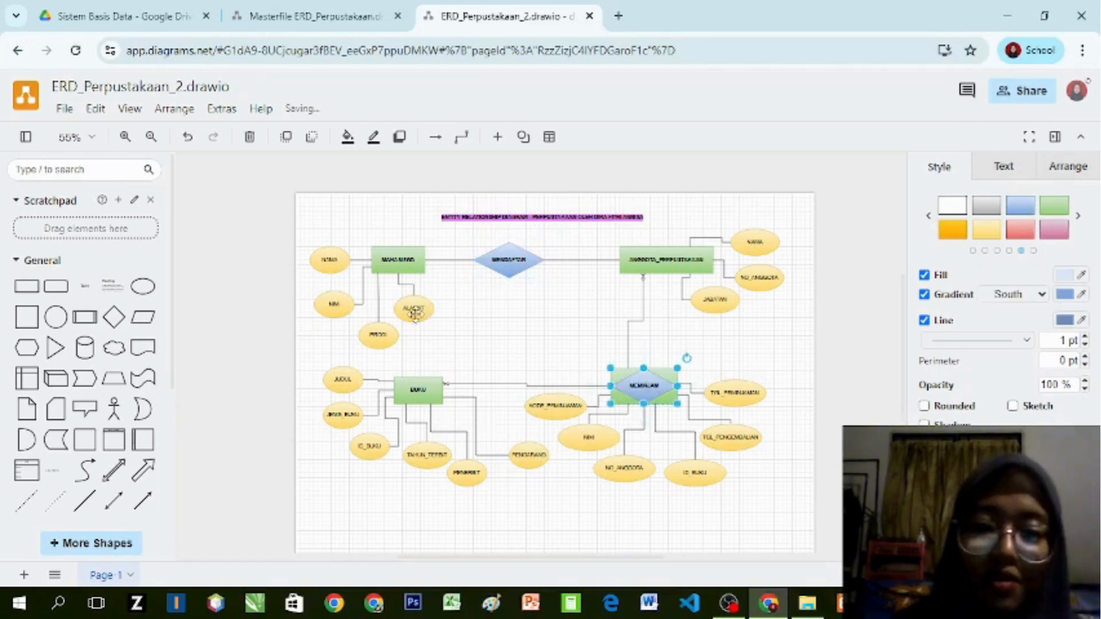
# Step: Apply the grey gradient style to the key attribute ovals: both NIM, both NO_ANGGOTA, both ID_BUKU and KODE_PEMINJAMAN
pyautogui.click(335, 302)
pyautogui.keyDown('shift'); pyautogui.click(378, 333); pyautogui.keyUp('shift')
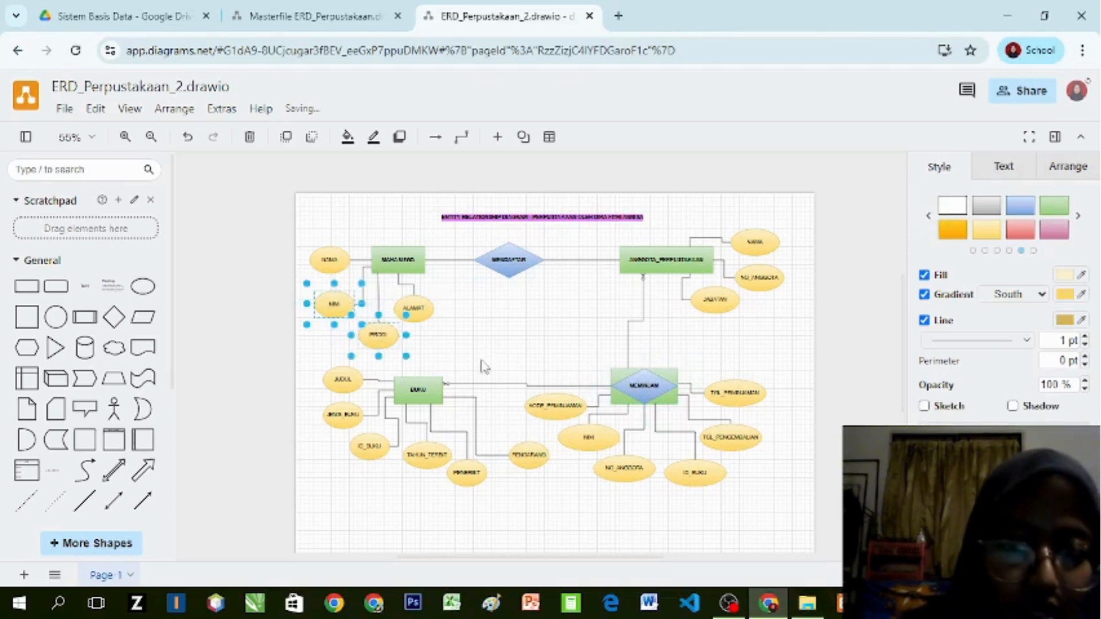
pyautogui.keyDown('shift'); pyautogui.click(387, 330); pyautogui.keyUp('shift')
pyautogui.keyDown('shift'); pyautogui.click(760, 277); pyautogui.keyUp('shift')
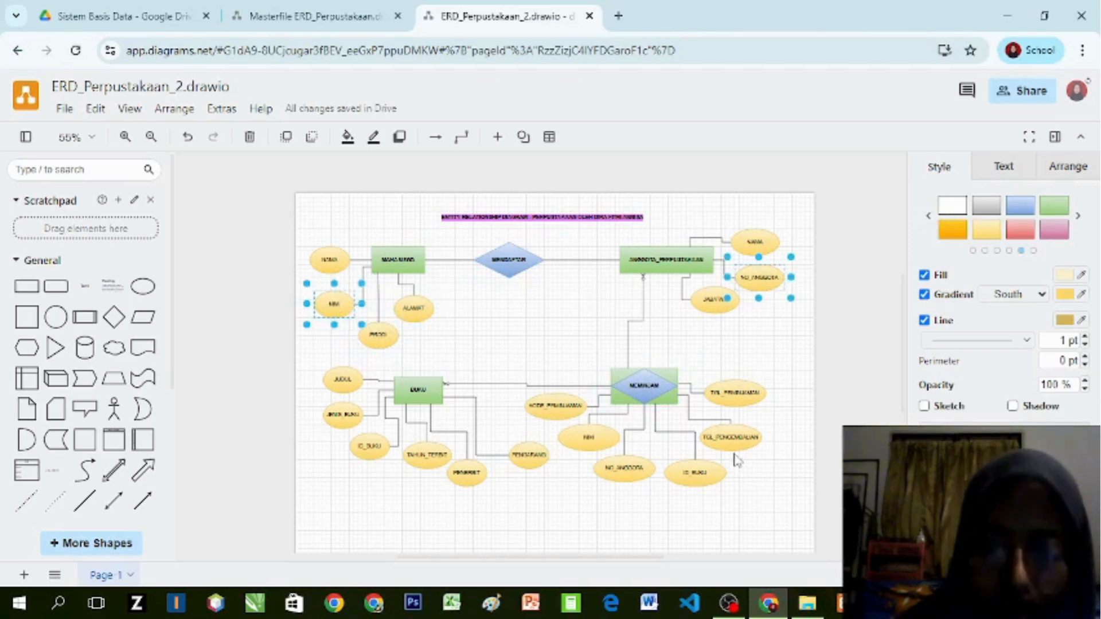
pyautogui.keyDown('shift'); pyautogui.click(705, 471); pyautogui.keyUp('shift')
pyautogui.keyDown('shift'); pyautogui.click(634, 477); pyautogui.keyUp('shift')
pyautogui.keyDown('shift'); pyautogui.click(582, 439); pyautogui.keyUp('shift')
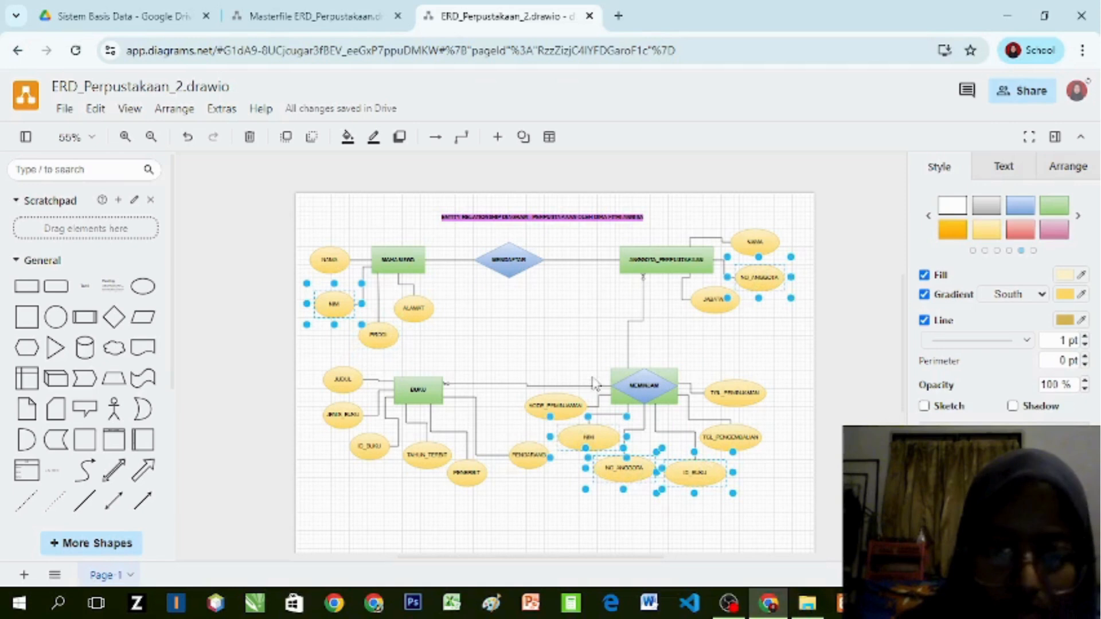
pyautogui.keyDown('shift'); pyautogui.click(551, 398); pyautogui.keyUp('shift')
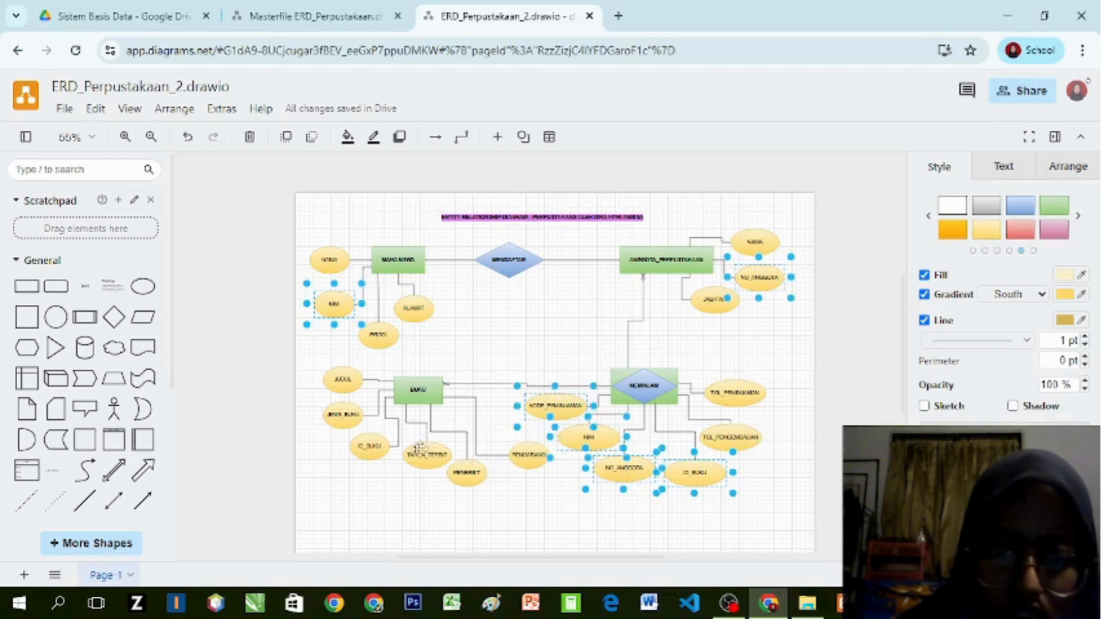
pyautogui.keyDown('shift'); pyautogui.click(371, 450); pyautogui.keyUp('shift')
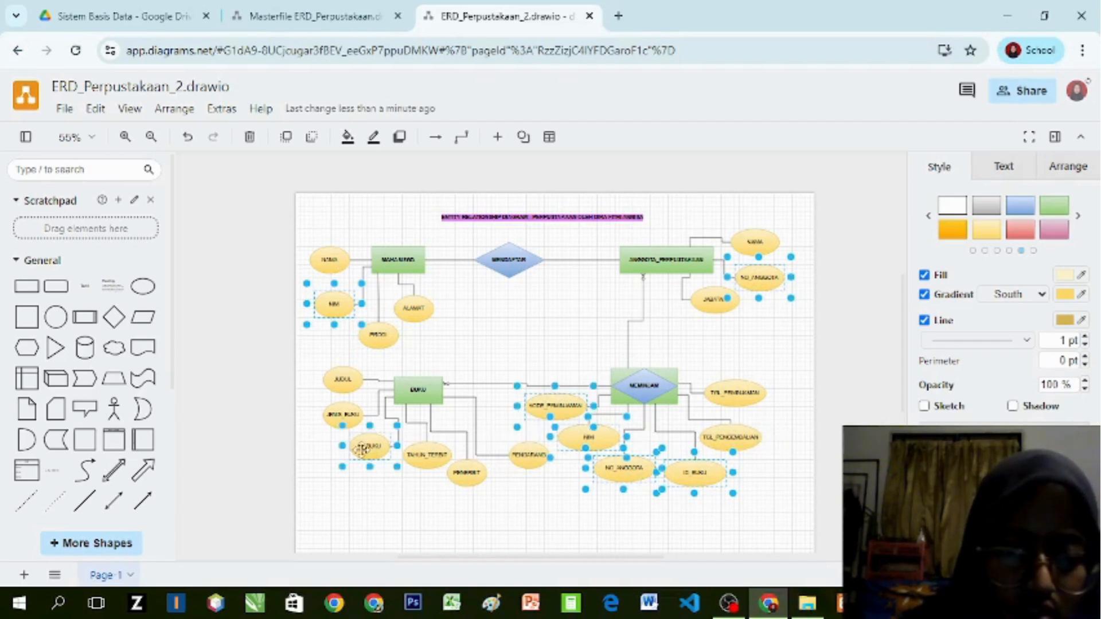
pyautogui.click(986, 206)
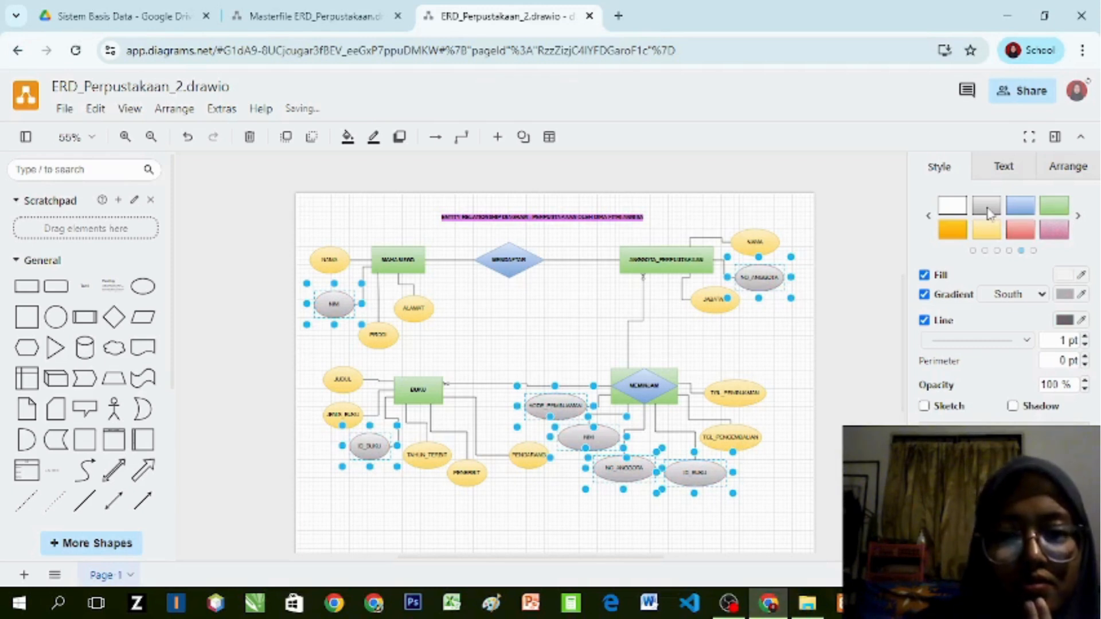
# Step: Insert a circle and place it in the empty space below the NO_ANGGOTA oval of ANGGOTA_PERPUSTAKAAN
pyautogui.doubleClick(814, 312)
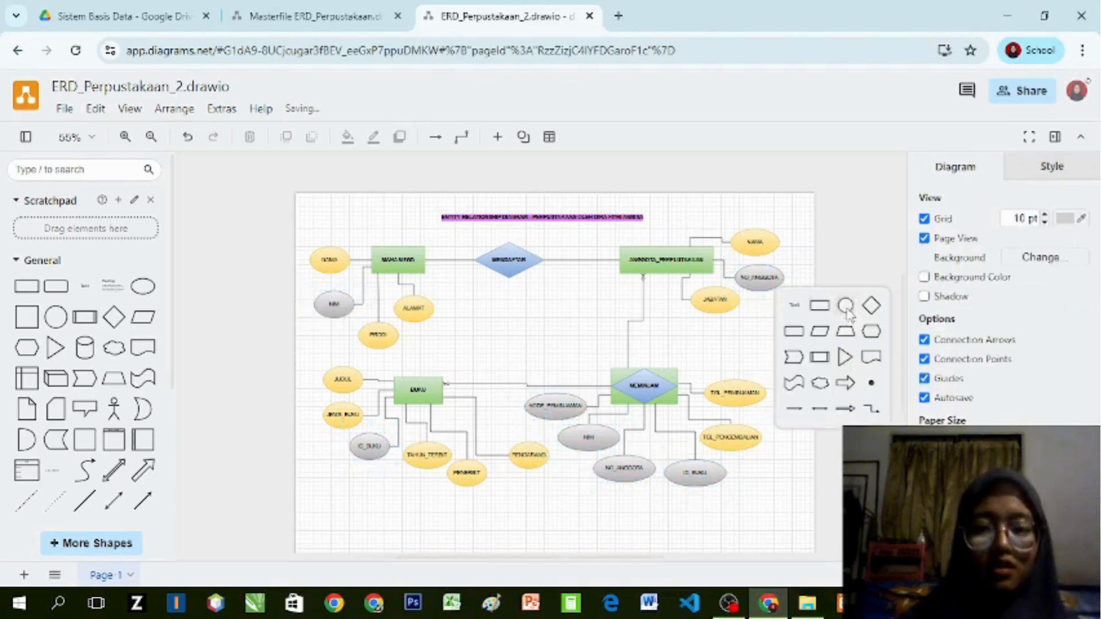
pyautogui.click(845, 305)
pyautogui.moveTo(818, 310); pyautogui.dragTo(764, 342)
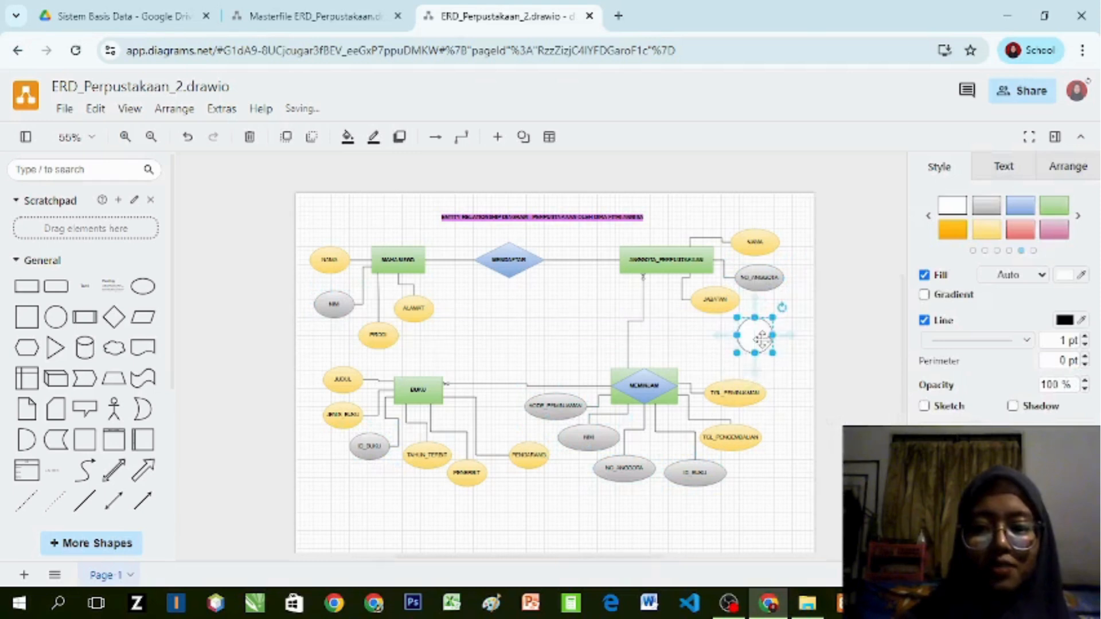
# Step: Delete the empty circle below the NO_ANGGOTA oval of ANGGOTA_PERPUSTAKAAN
pyautogui.press('Delete')
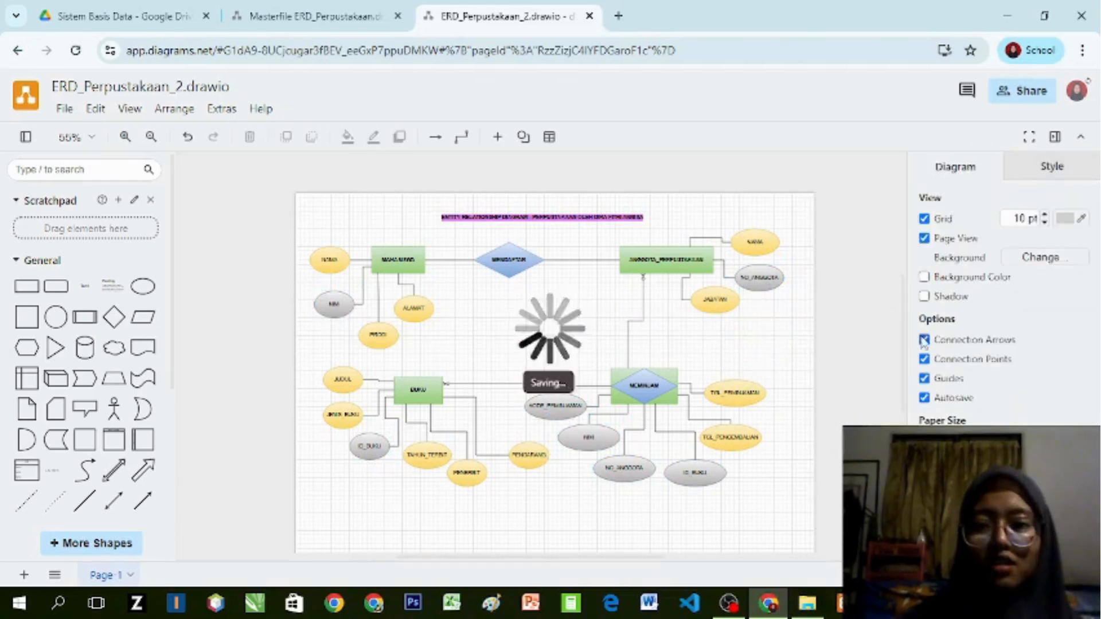
pyautogui.moveTo(904, 340)
pyautogui.mouseDown()
pyautogui.moveTo(906, 397)
pyautogui.moveTo(903, 351)
pyautogui.mouseUp()
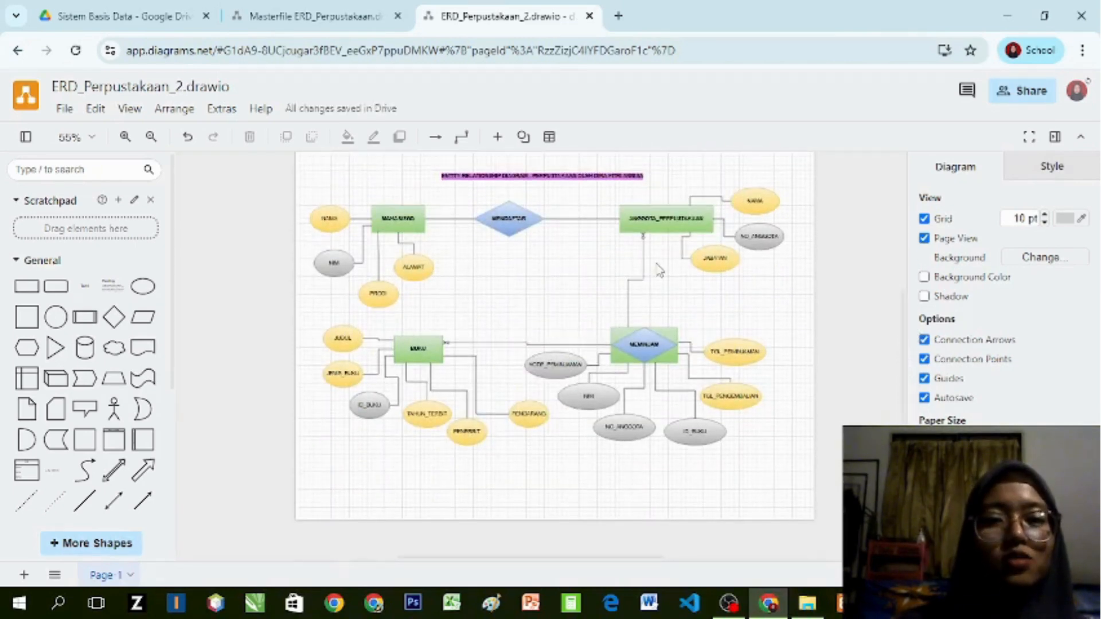
# Step: Switch to Google Drive and preview Masterfile ERD_Perpustakaan.drawio.png from the suggested files
pyautogui.click(60, 9)
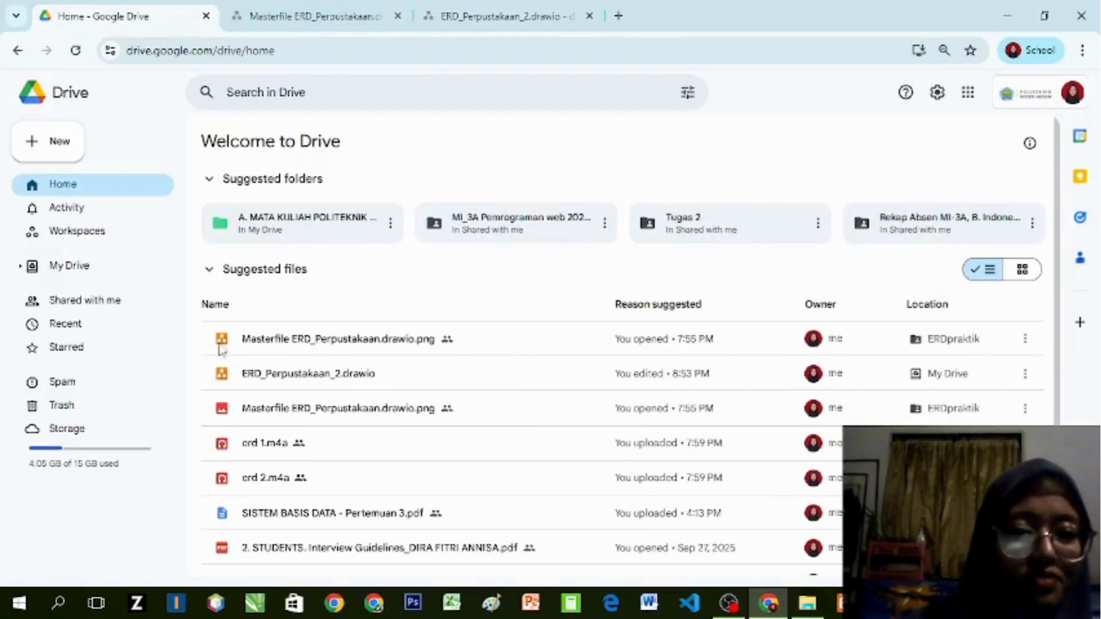
pyautogui.click(295, 339)
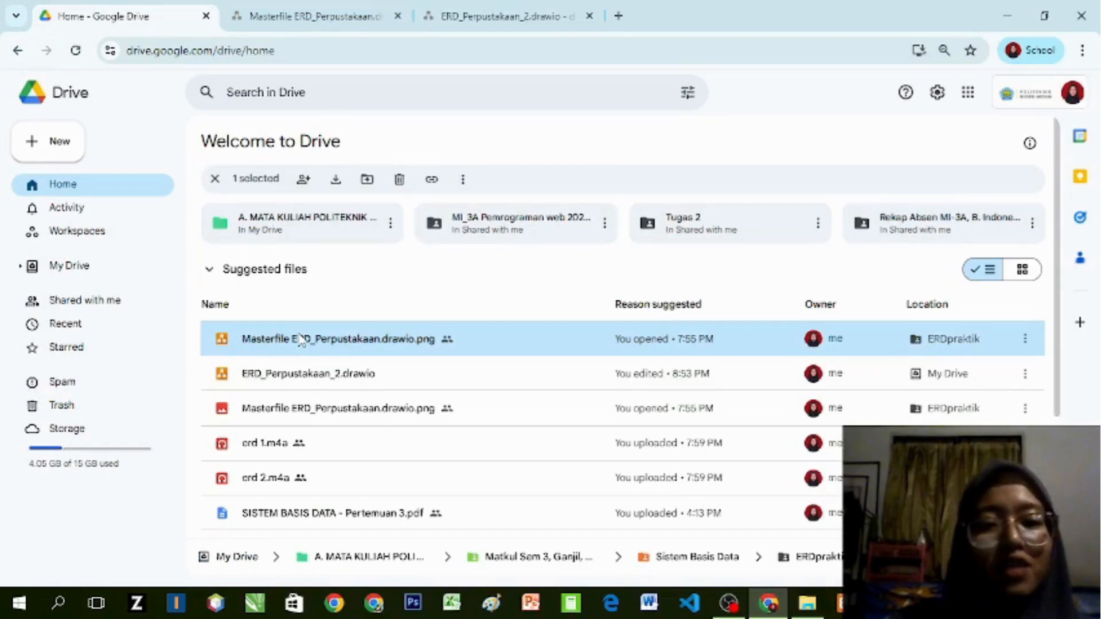
pyautogui.doubleClick(300, 339)
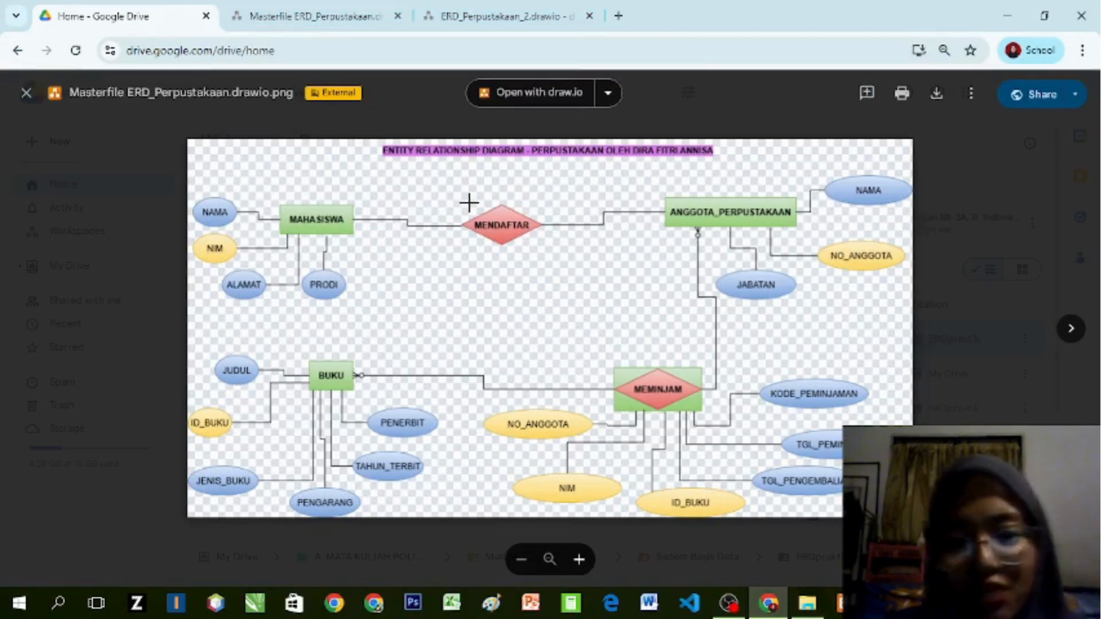
# Step: Leave the Masterfile ERD_Perpustakaan diagram open in draw.io and return to the blank untitled diagram
pyautogui.click(285, 8)
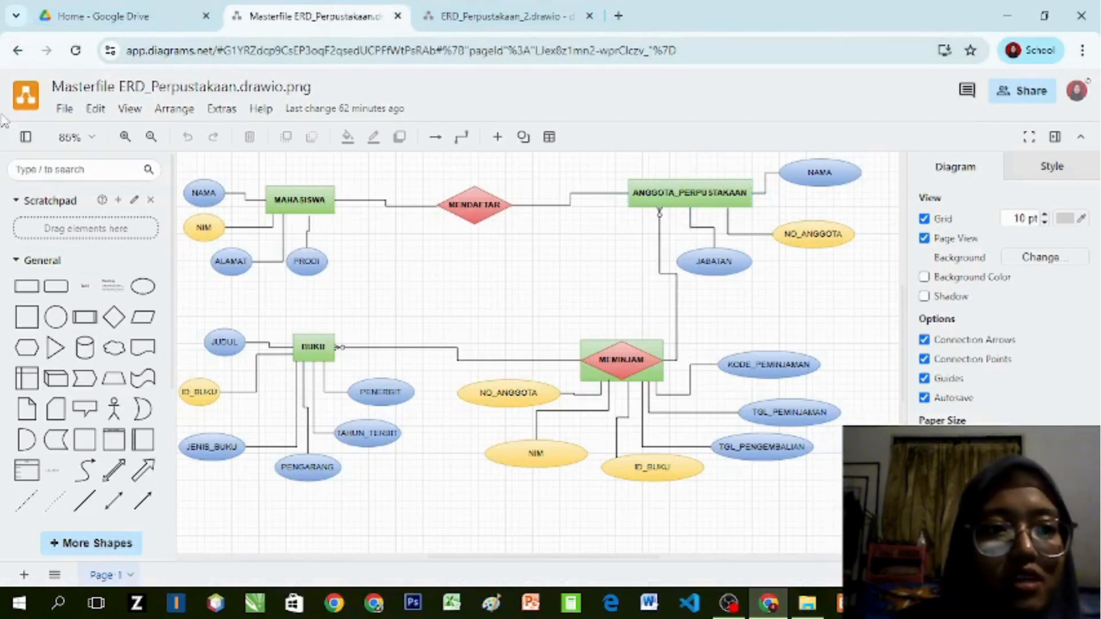
pyautogui.click(18, 51)
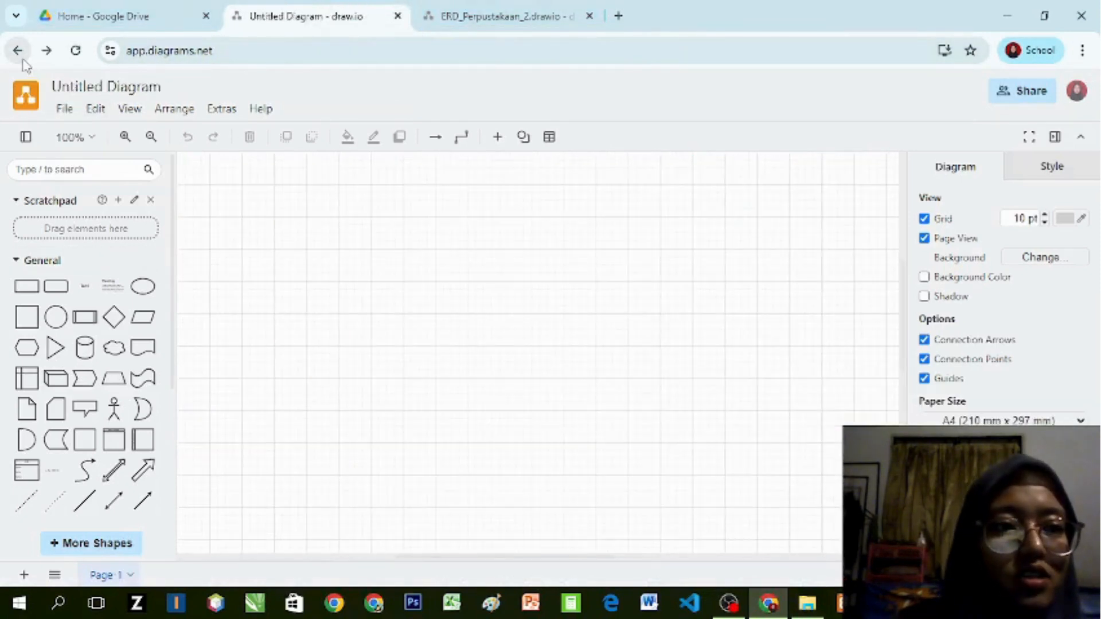
pyautogui.click(197, 7)
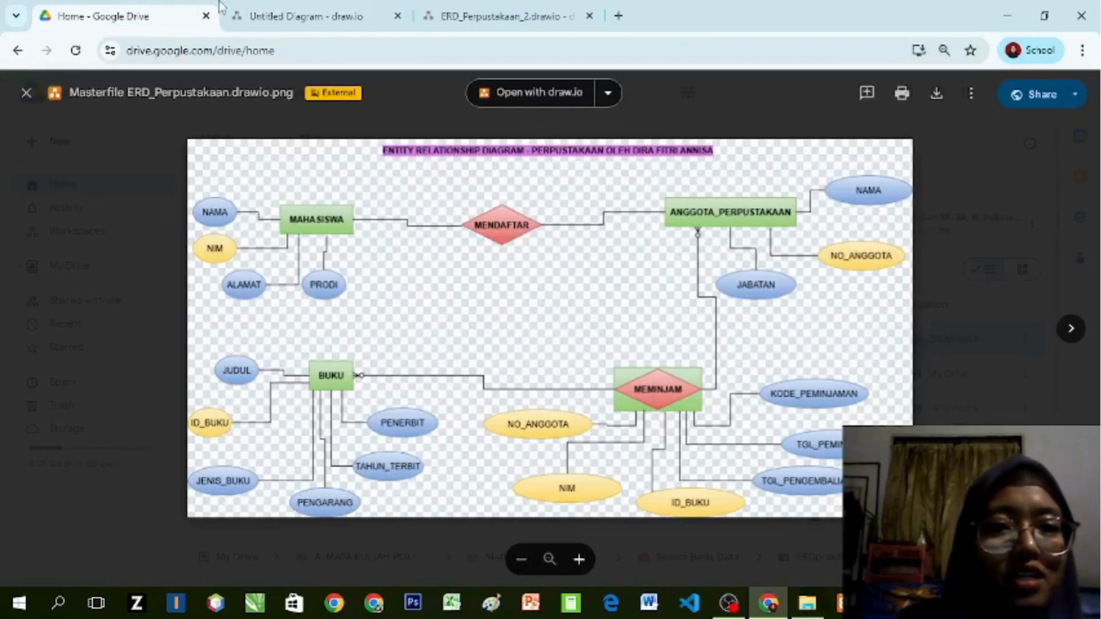
pyautogui.click(296, 6)
# Step: Open ERD_Perpustakaan_2.drawio from Google Drive in place of the blank untitled diagram
pyautogui.click(63, 108)
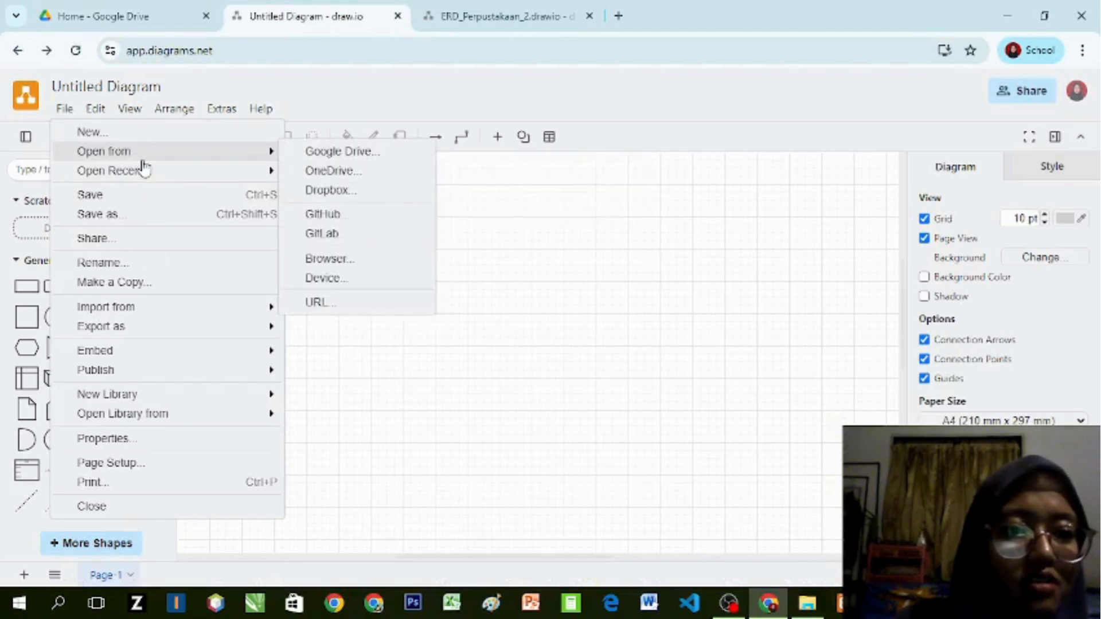
pyautogui.moveTo(274, 173)
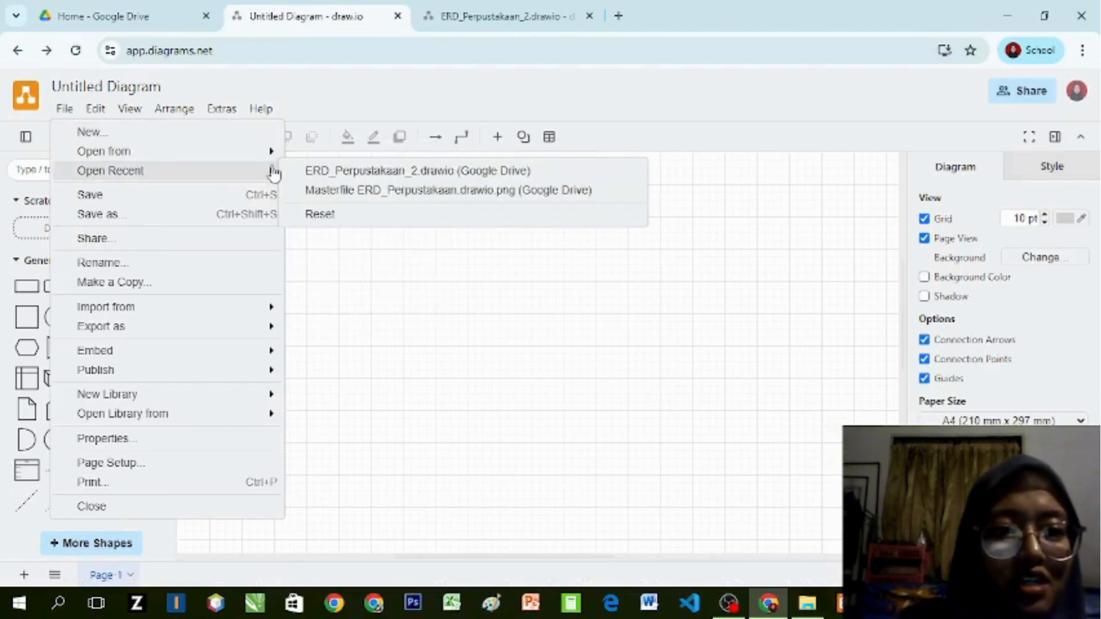
pyautogui.moveTo(233, 153)
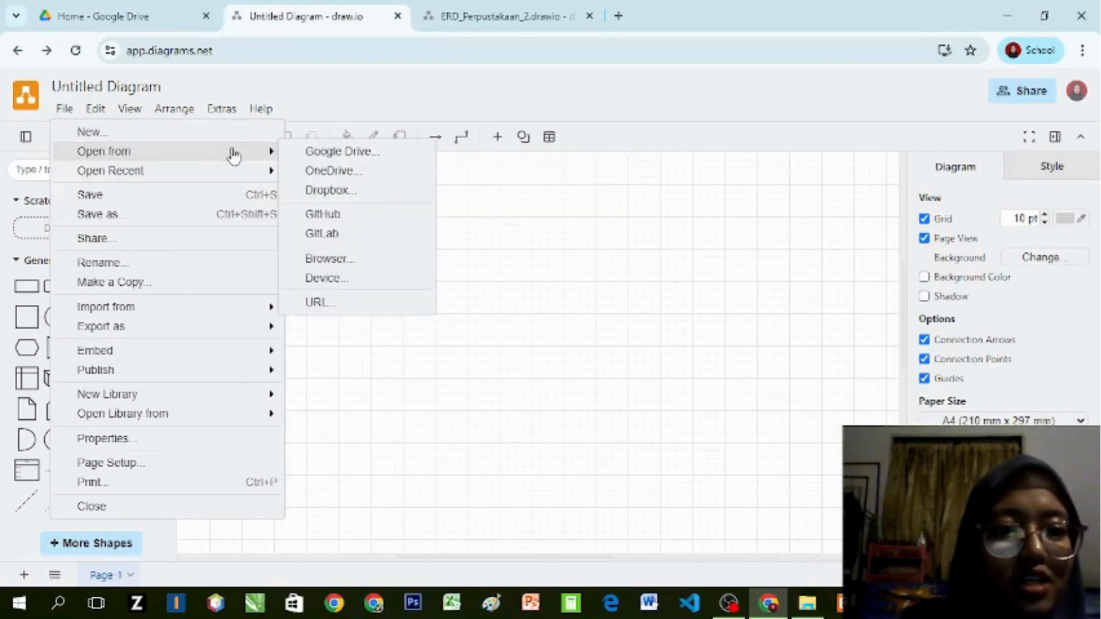
pyautogui.click(311, 152)
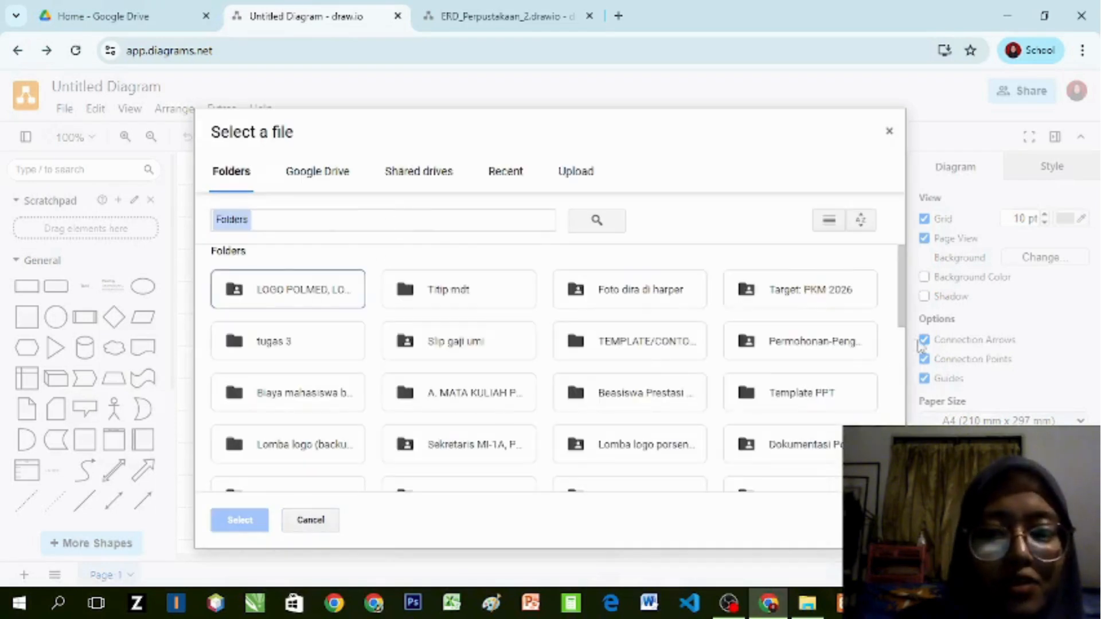
pyautogui.scroll(-5, 900, 321)
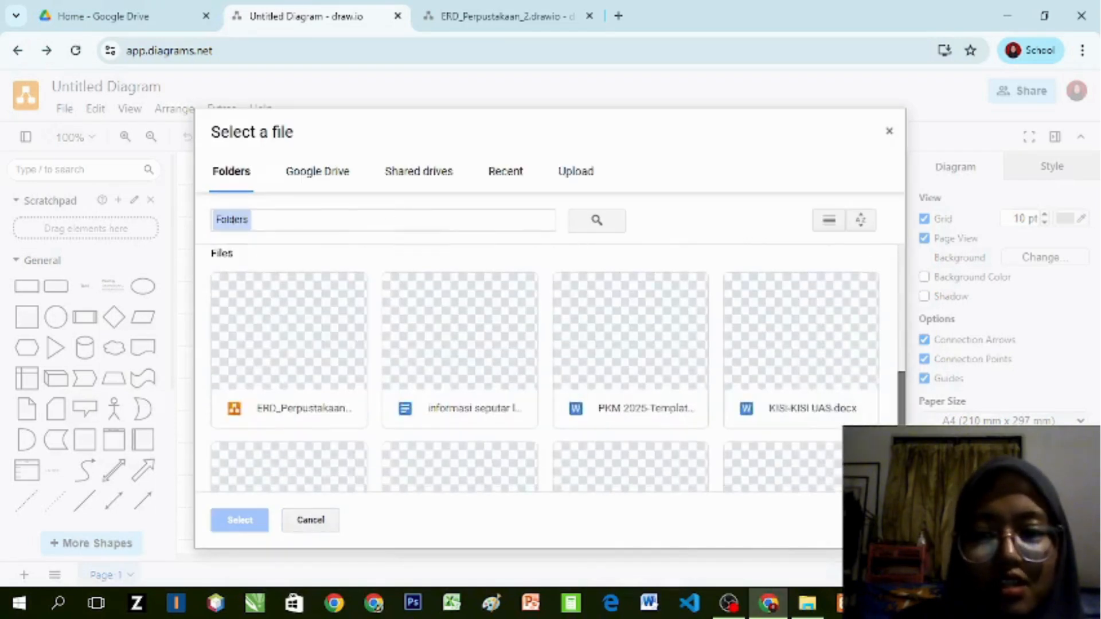
pyautogui.scroll(5, 909, 374)
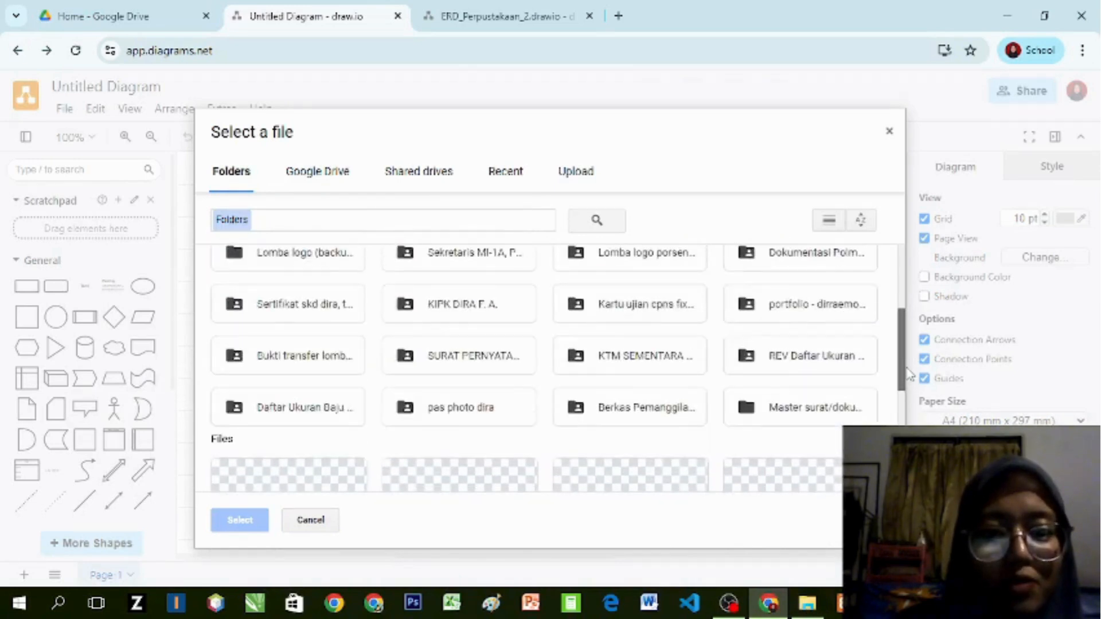
pyautogui.scroll(-5, 909, 374)
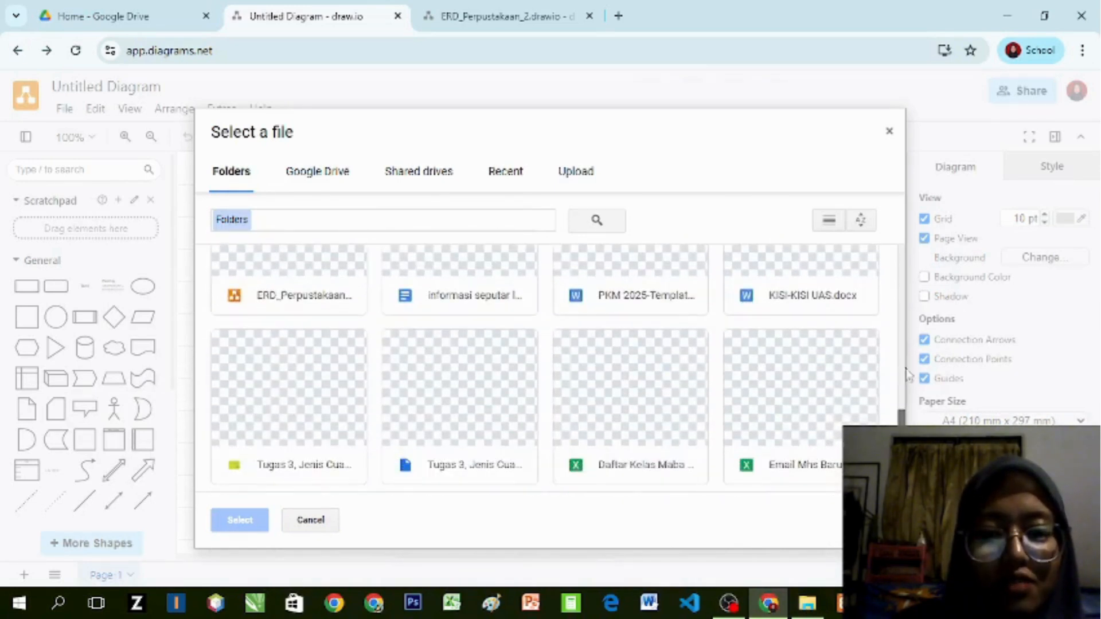
pyautogui.scroll(5, 906, 367)
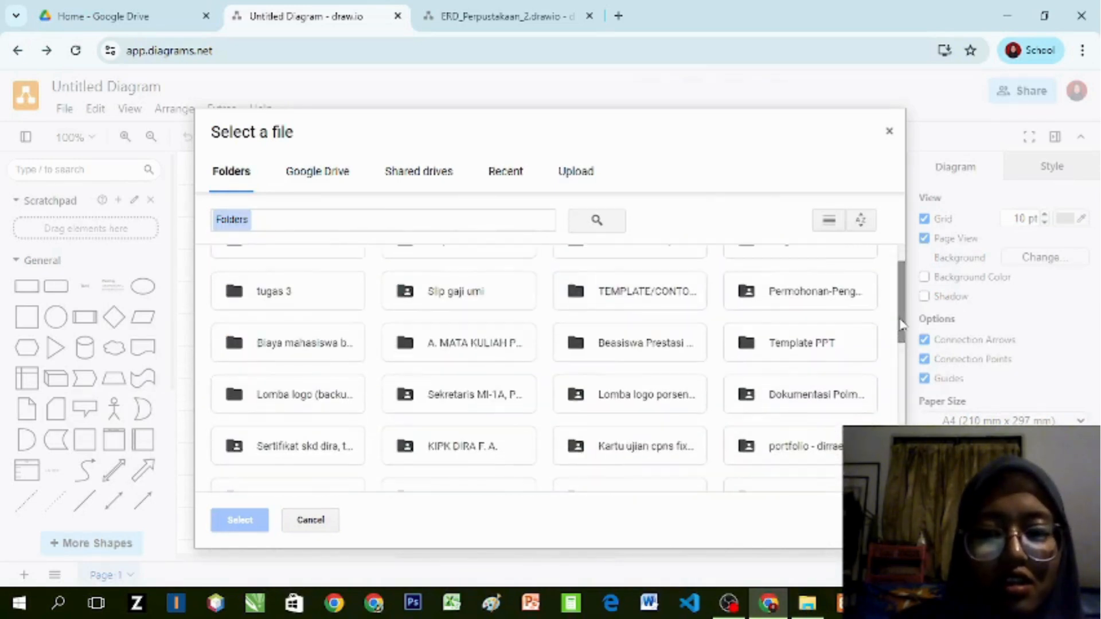
pyautogui.scroll(-5, 901, 324)
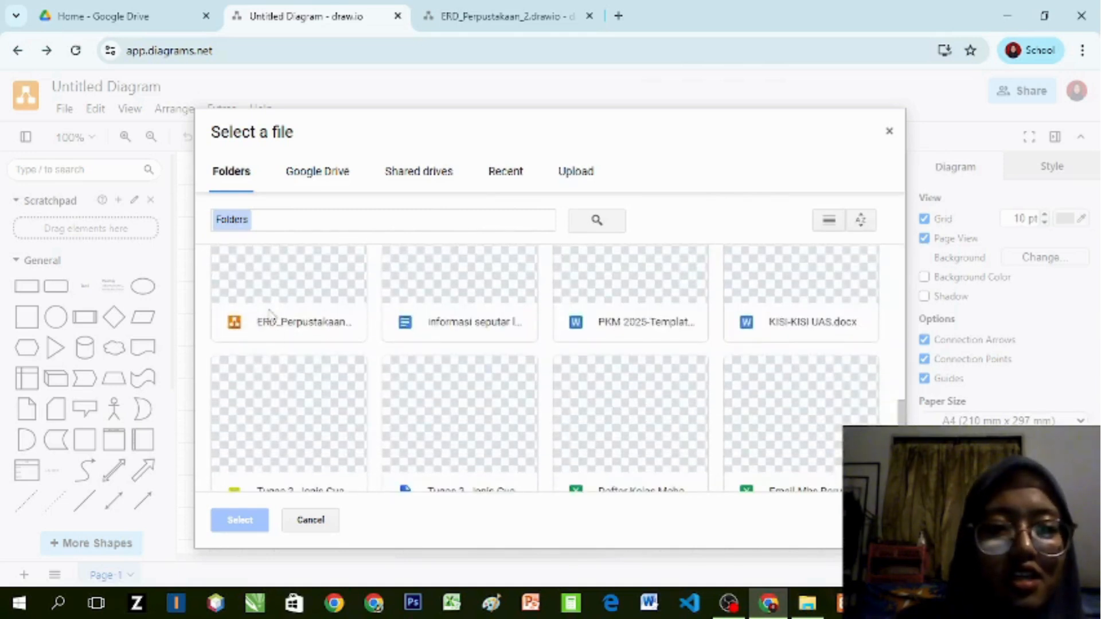
pyautogui.click(271, 314)
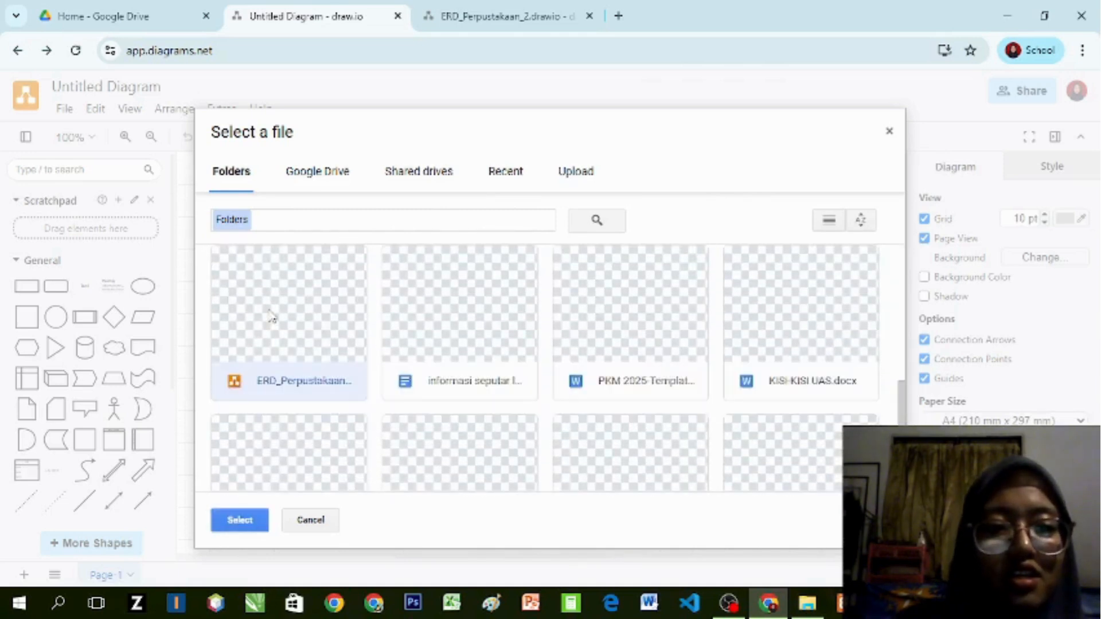
pyautogui.click(235, 520)
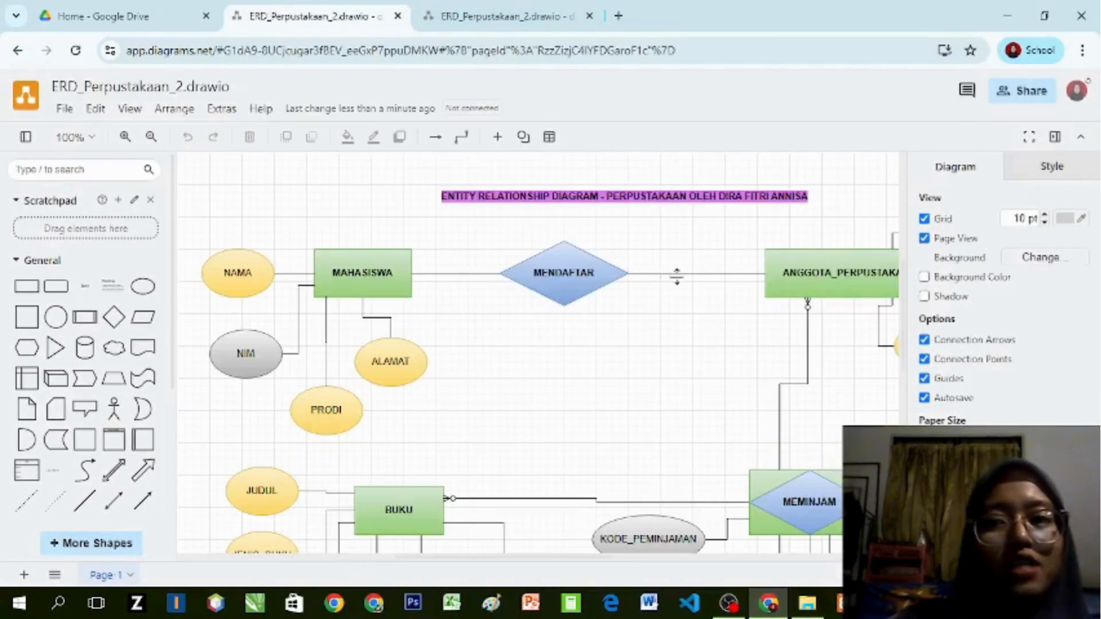
# Step: Compare the Masterfile preview in Google Drive with the opened ERD_Perpustakaan_2 diagram, viewed at 70% zoom
pyautogui.click(140, 8)
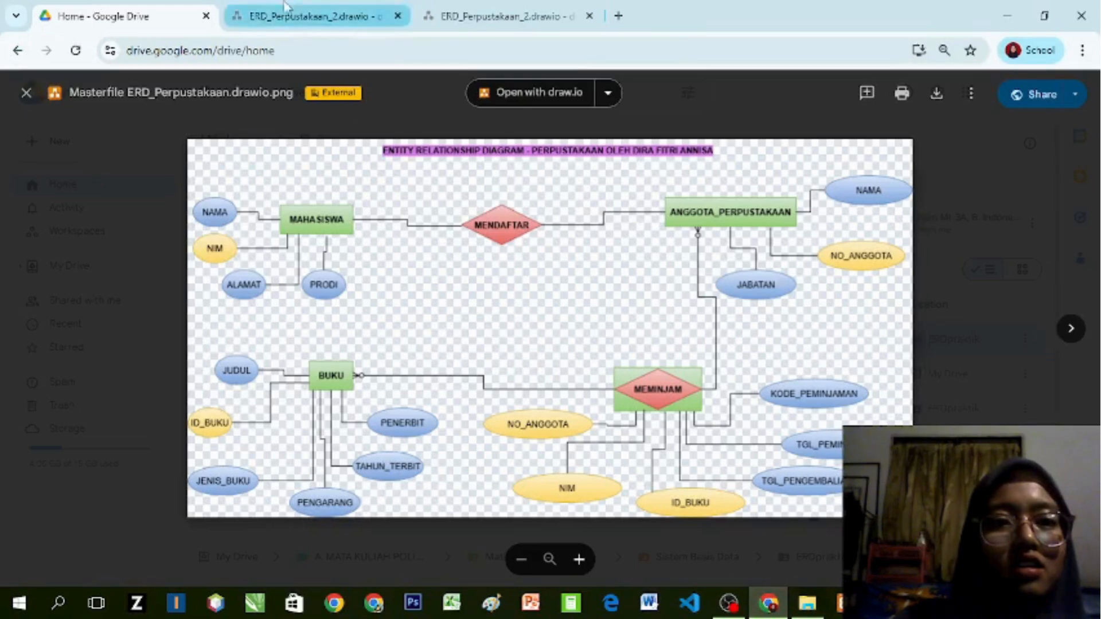
pyautogui.click(348, 18)
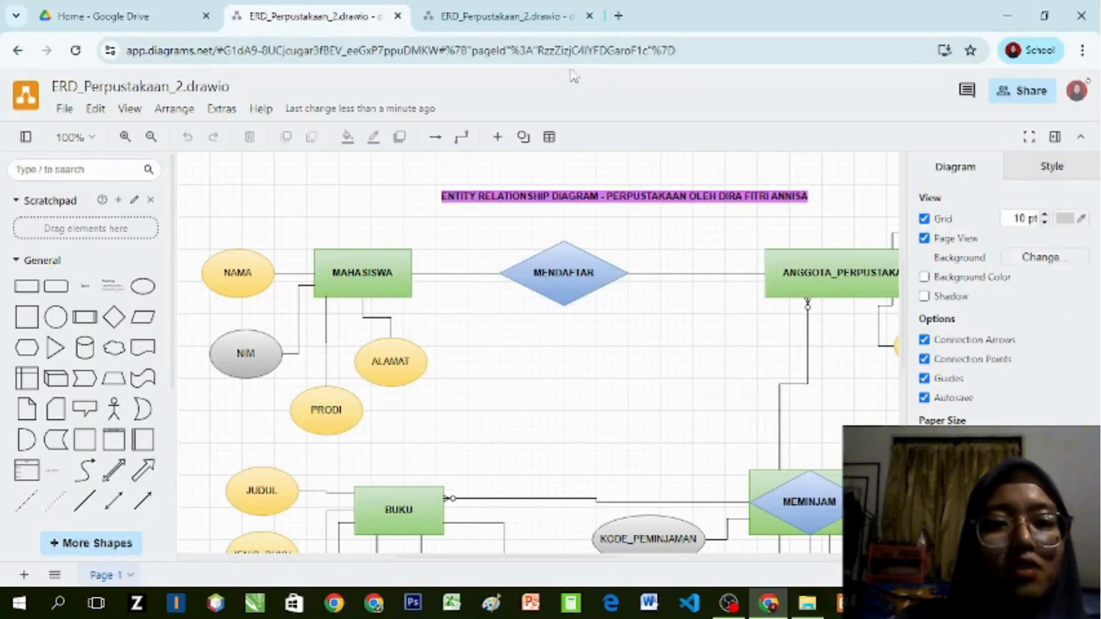
pyautogui.hotkey('ctrl', '-')
pyautogui.hotkey('ctrl', '-')
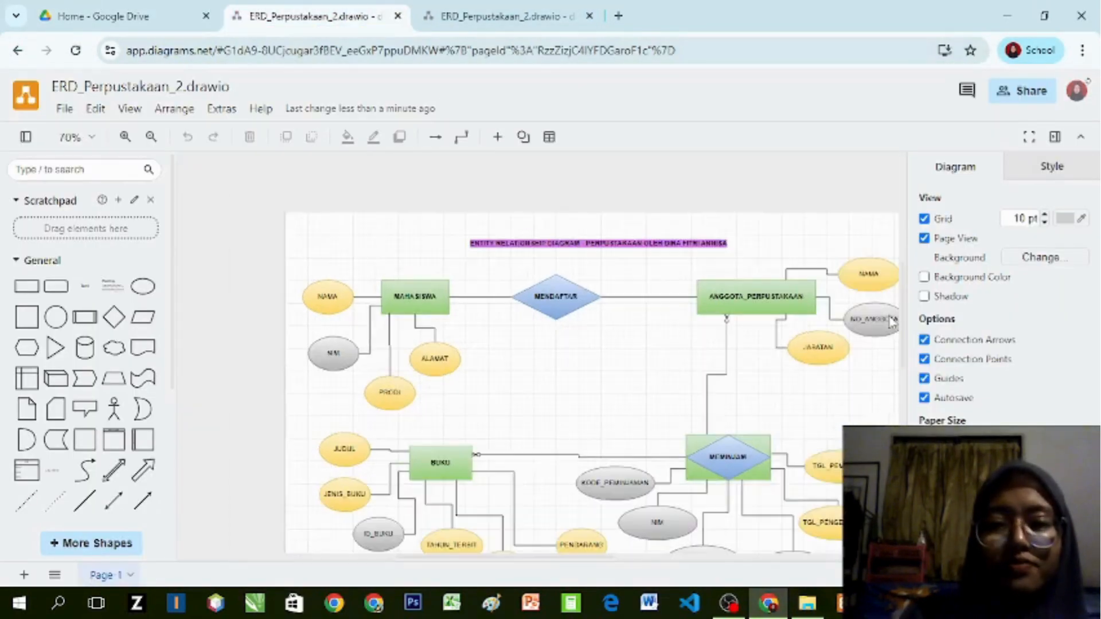
# Step: Close the Masterfile preview in Google Drive and move ERD_Perpustakaan_2.drawio into the Sistem Basis Data folder, accepting the access change
pyautogui.click(138, 10)
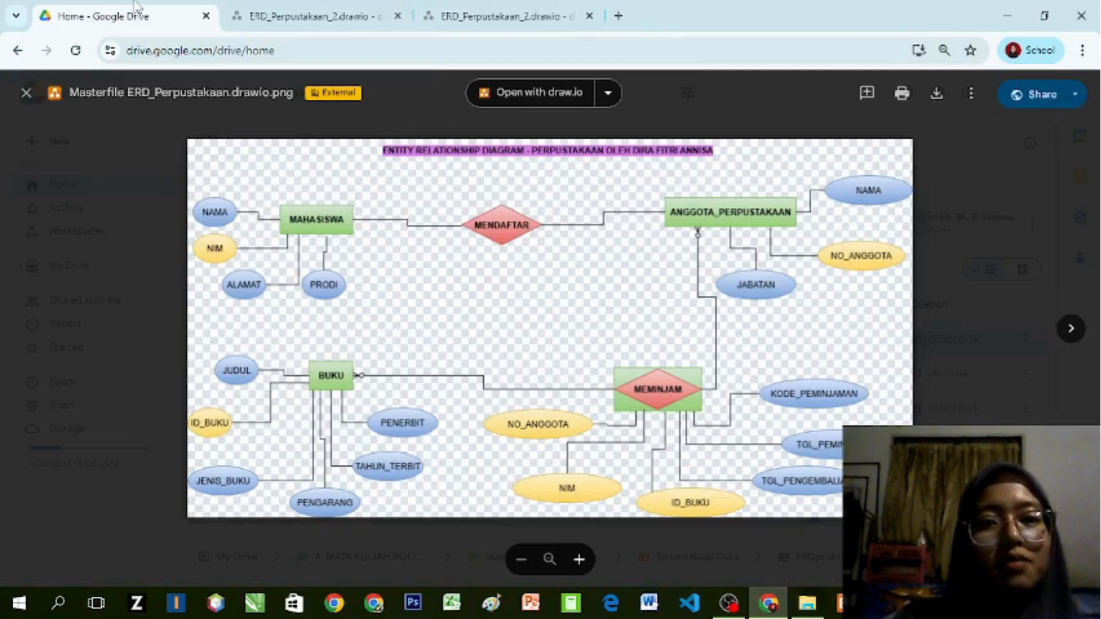
pyautogui.click(26, 94)
pyautogui.click(375, 378)
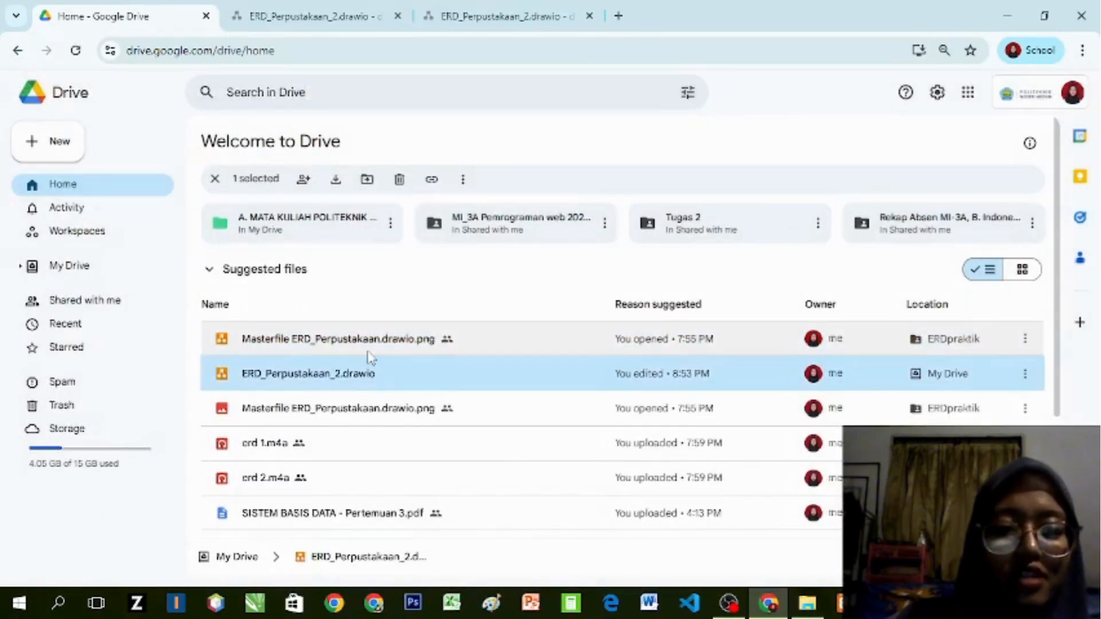
pyautogui.click(369, 351)
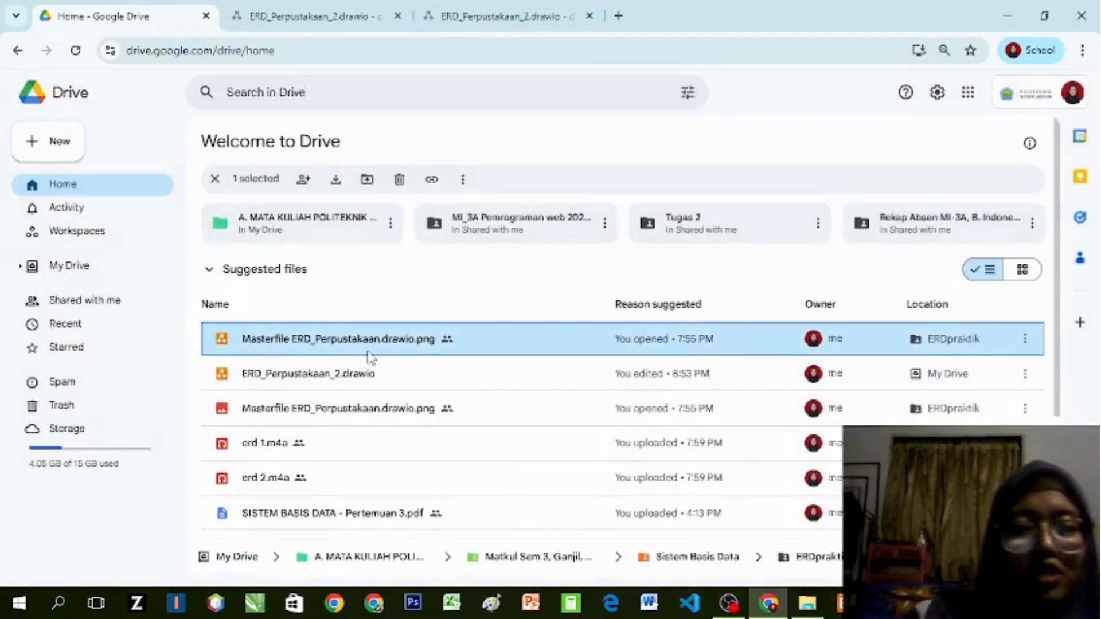
pyautogui.moveTo(368, 351); pyautogui.dragTo(697, 556)
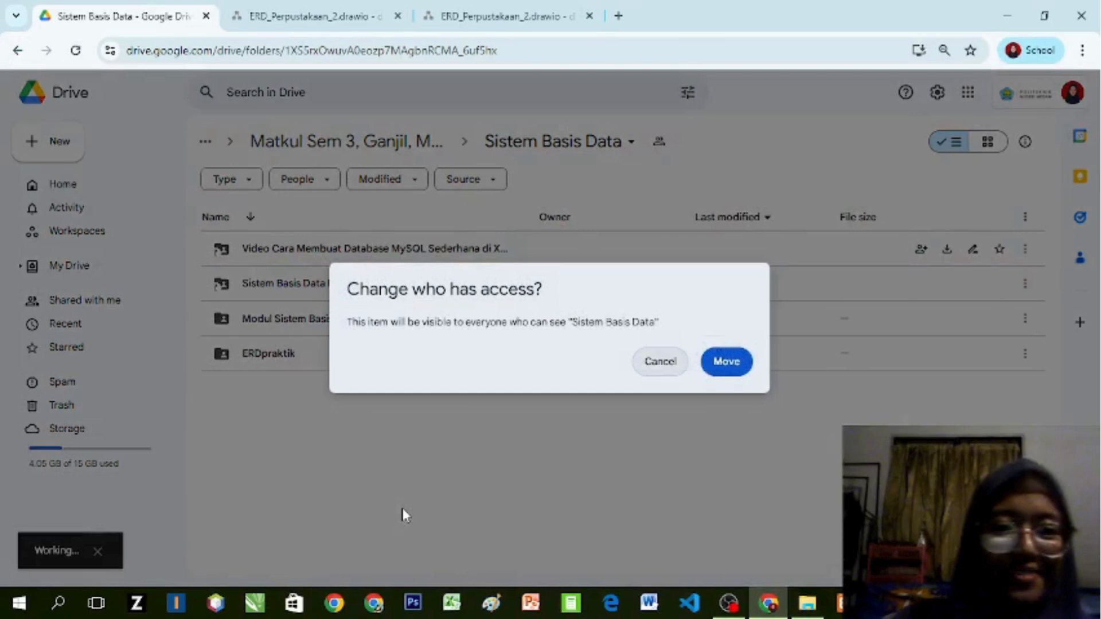
pyautogui.click(725, 365)
# Step: Preview ERD_Perpustakaan_2.drawio from the Sistem Basis Data folder, check it alongside the diagram open in draw.io, and close the preview
pyautogui.click(363, 388)
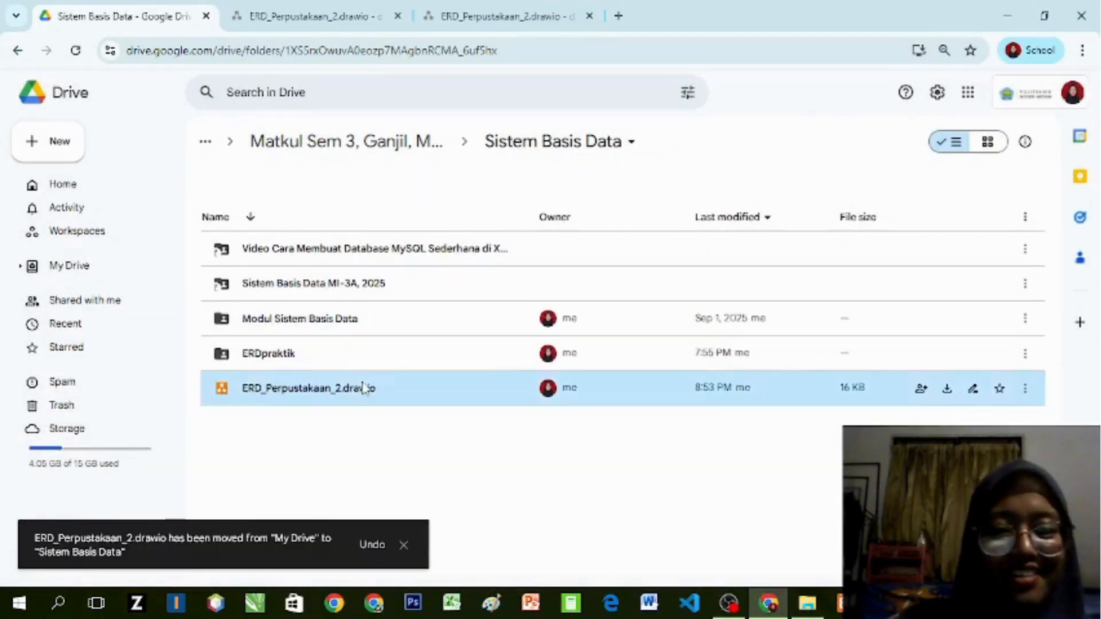
pyautogui.press('Return')
pyautogui.click(499, 16)
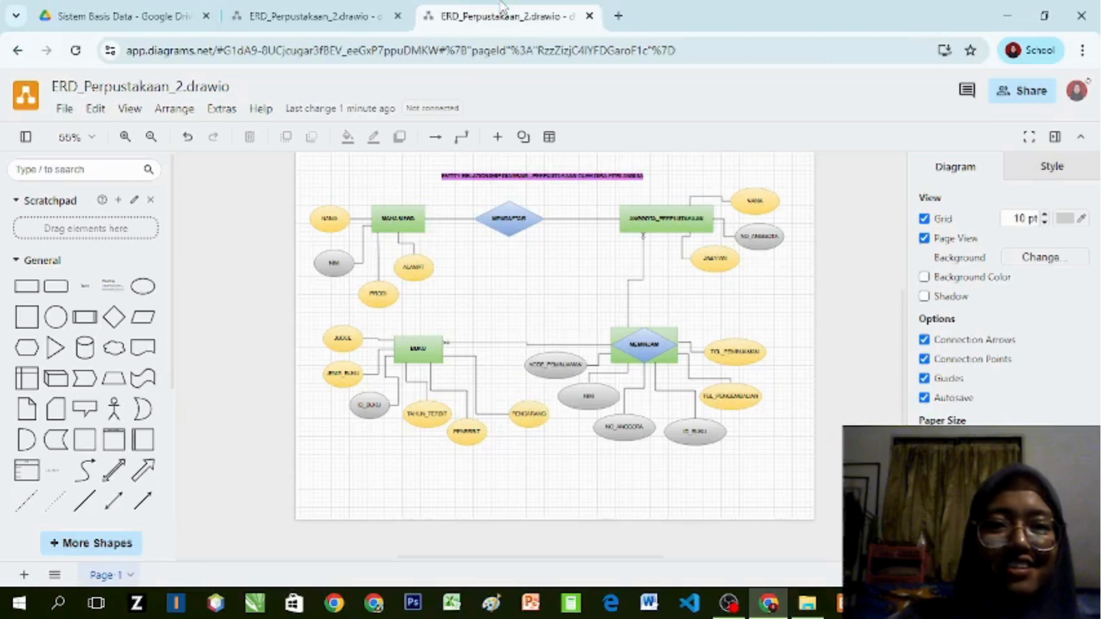
pyautogui.click(295, 16)
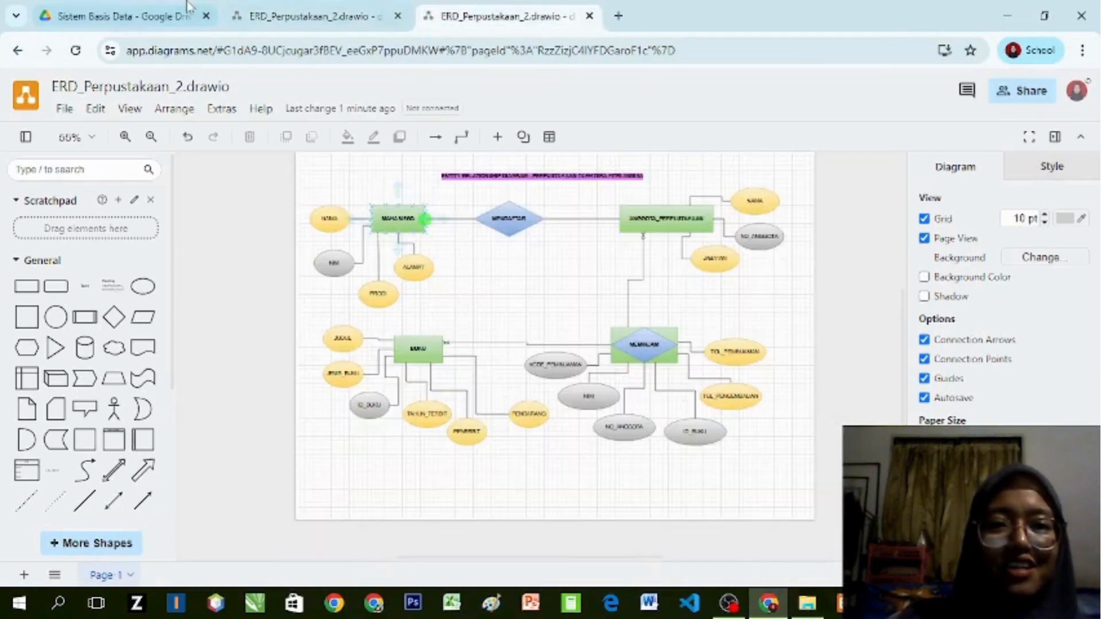
pyautogui.click(120, 16)
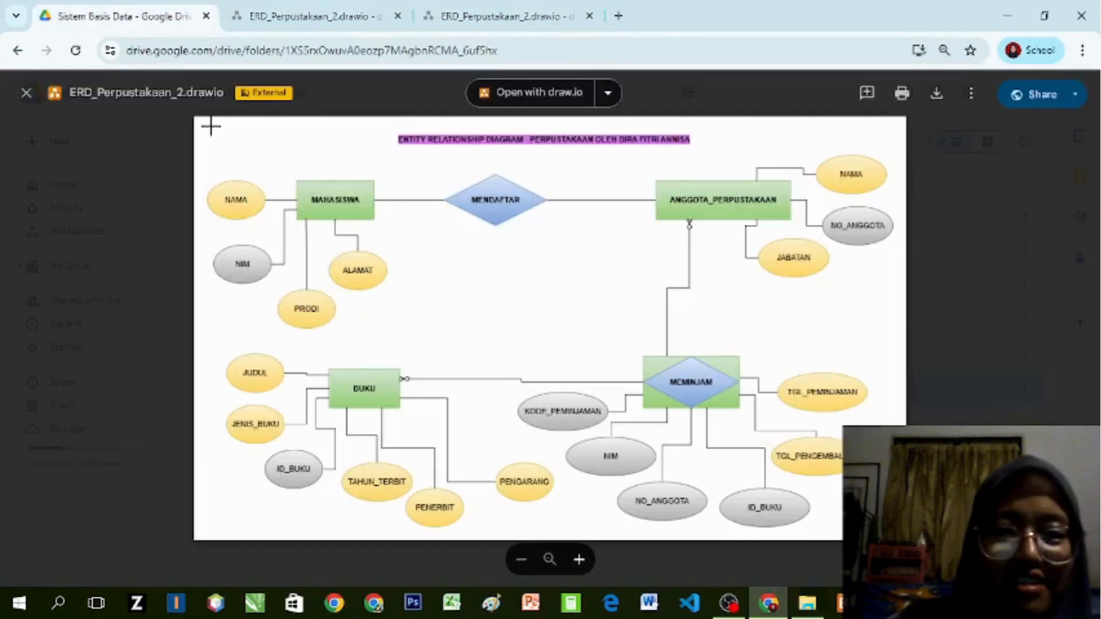
pyautogui.click(26, 95)
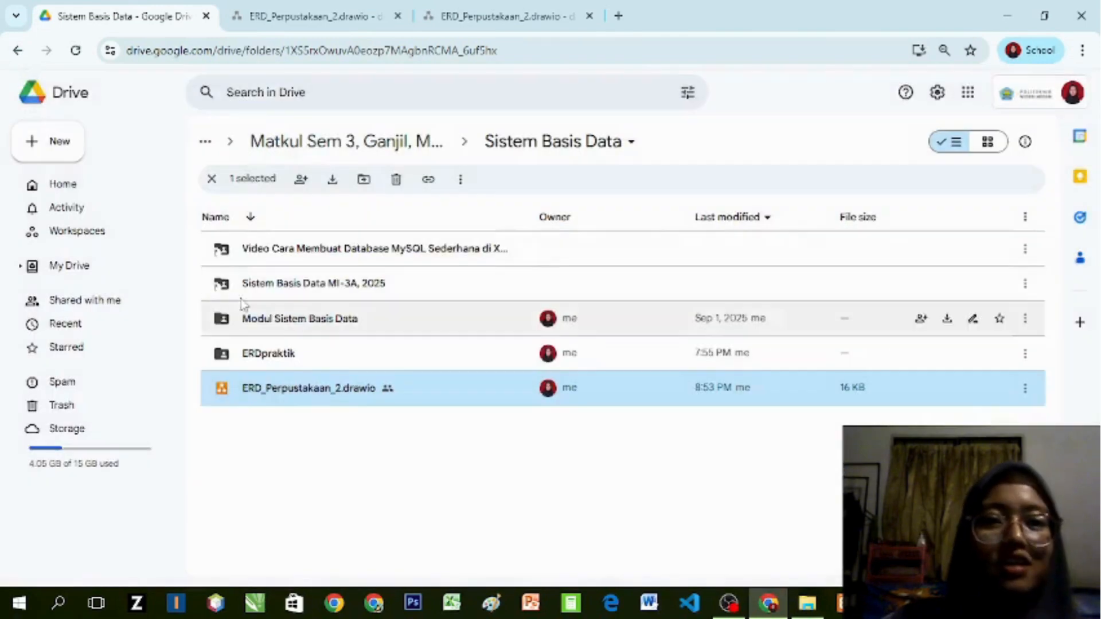